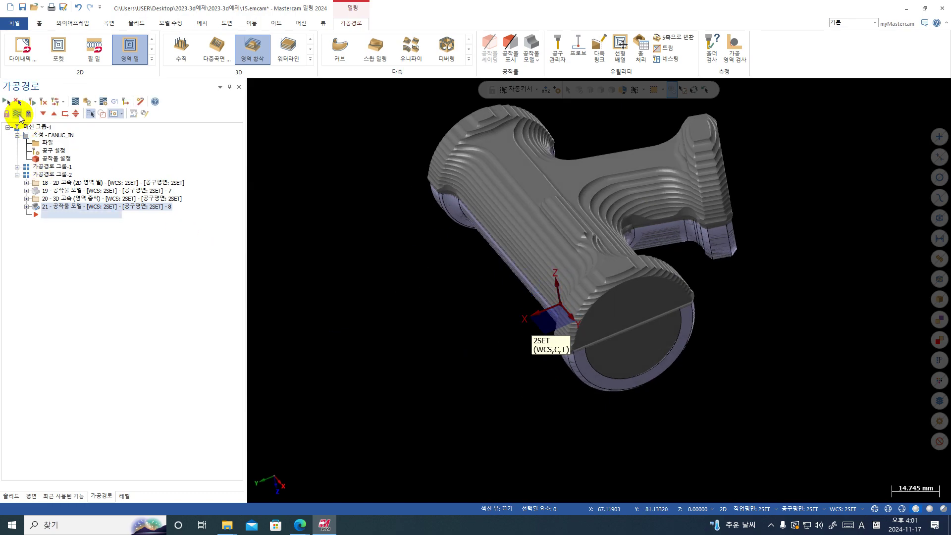
- Hide the displayed stock model of operation 21 and show the bare solid part
left_click(18, 114)
middle_click_drag(605, 286, 613, 240)
mouse_move(560, 299)
middle_mouse_down()
mouse_move(548, 283)
mouse_move(554, 291)
mouse_move(528, 282)
mouse_move(551, 308)
mouse_move(538, 294)
mouse_move(411, 278)
mouse_move(692, 233)
mouse_move(647, 291)
mouse_move(659, 300)
middle_mouse_up()
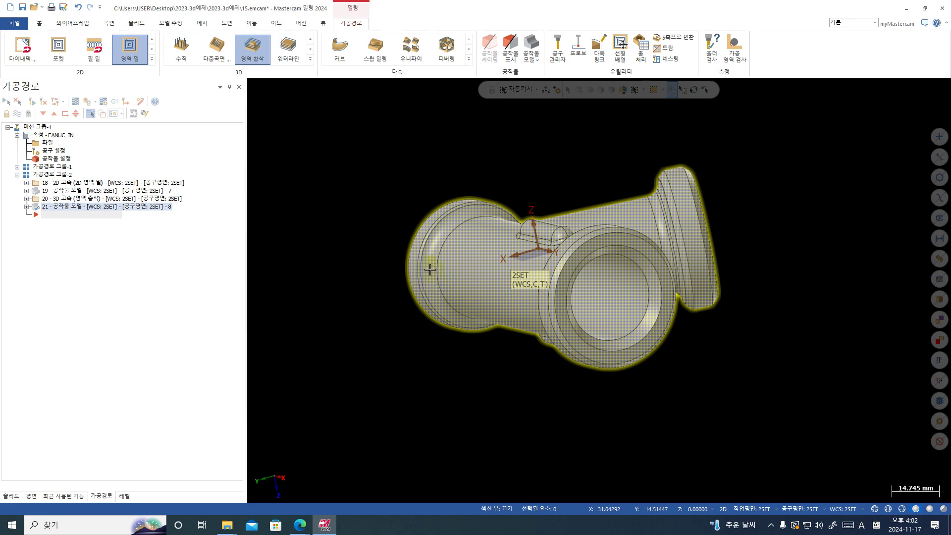
mouse_move(430, 269)
middle_mouse_down()
mouse_move(807, 278)
mouse_move(565, 357)
mouse_move(426, 224)
mouse_move(201, 154)
middle_mouse_up()
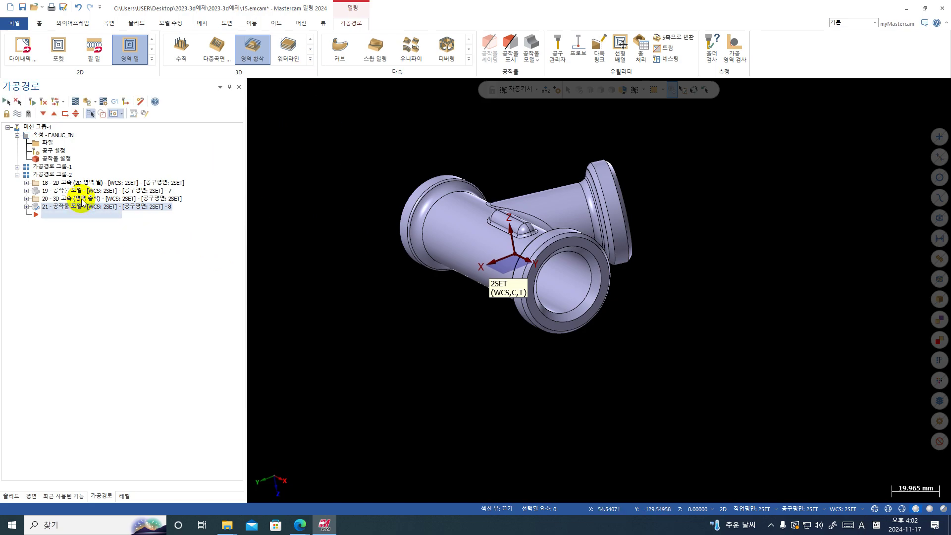
- Start a new 3D high-speed area roughing toolpath with the entire solid part as the machining geometry
left_click(308, 61)
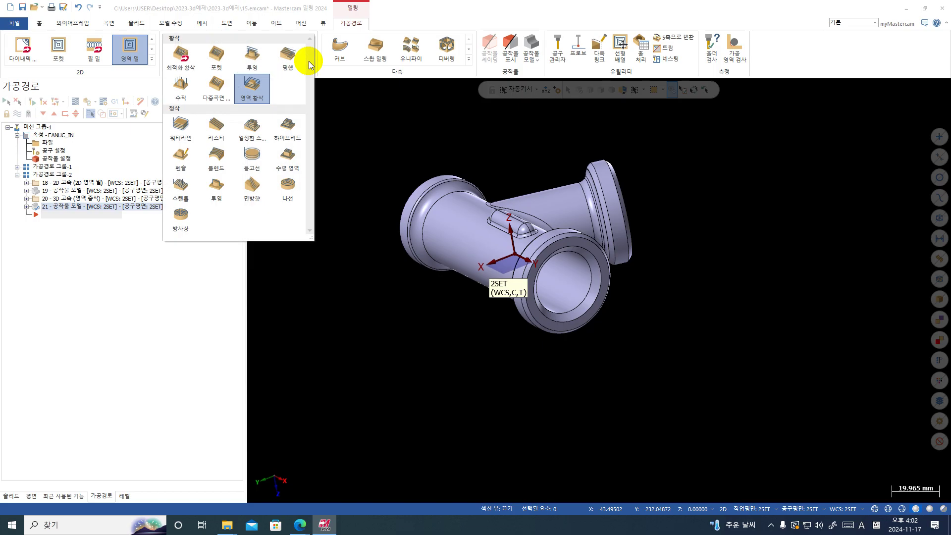
left_click(260, 84)
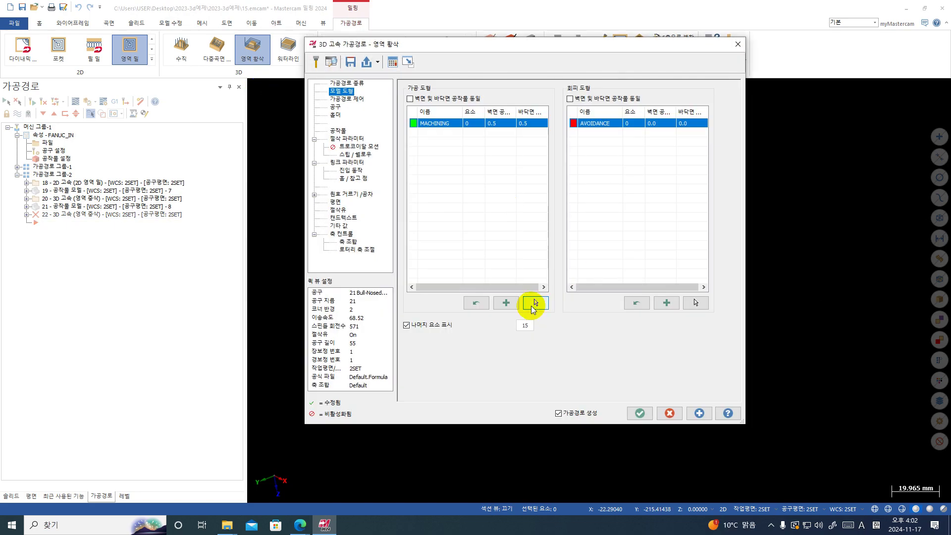
left_click(535, 302)
left_click_drag(696, 132, 317, 388)
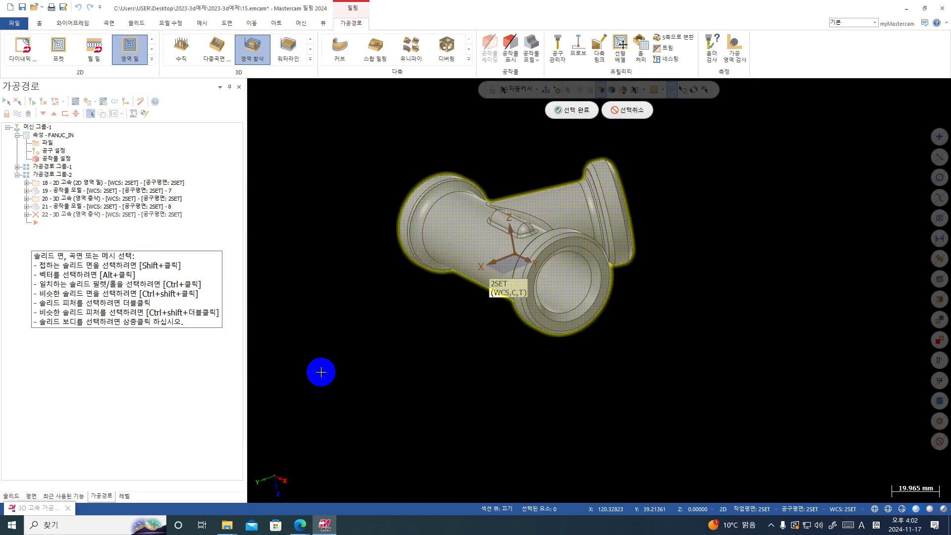
key("Return")
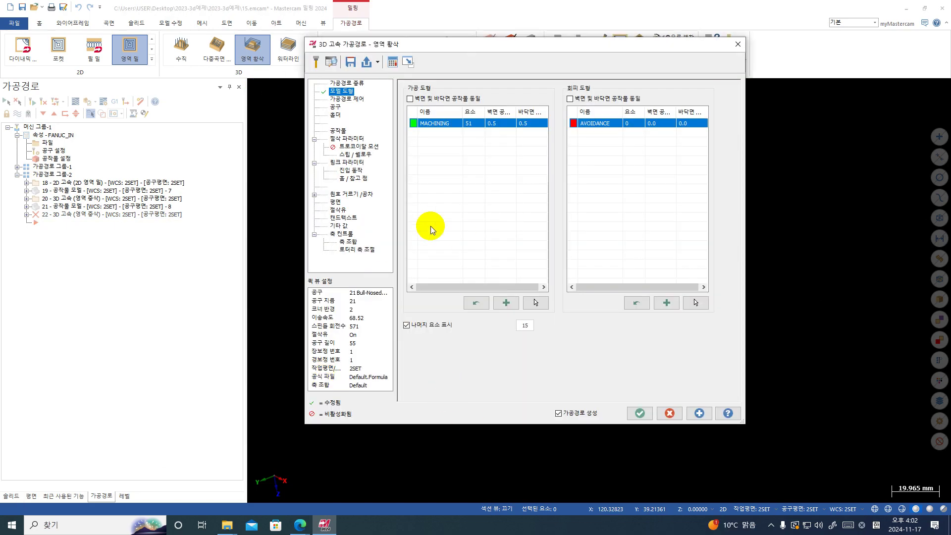
- Choose the 10 Spherical / Ball-Nosed Endmill and base the rest material on stock model operation 21
left_click(348, 99)
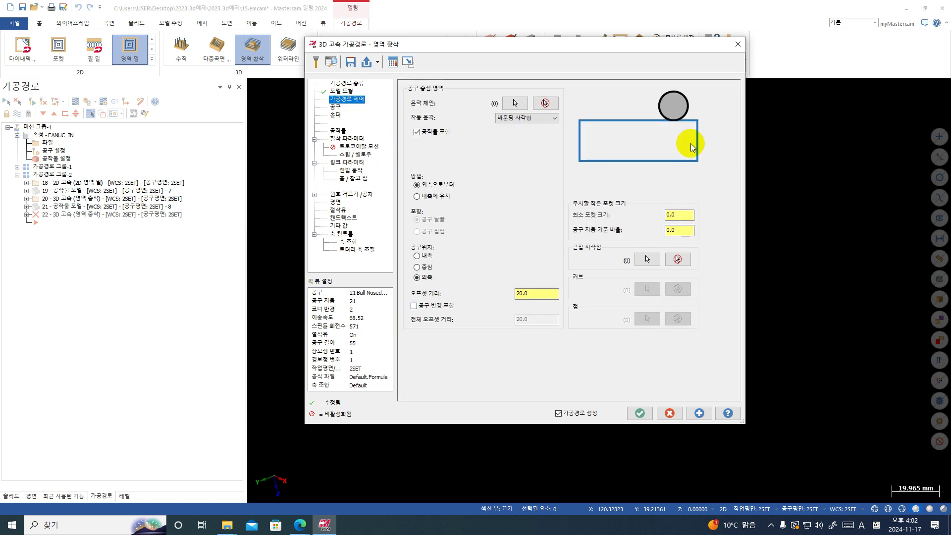
left_click(335, 107)
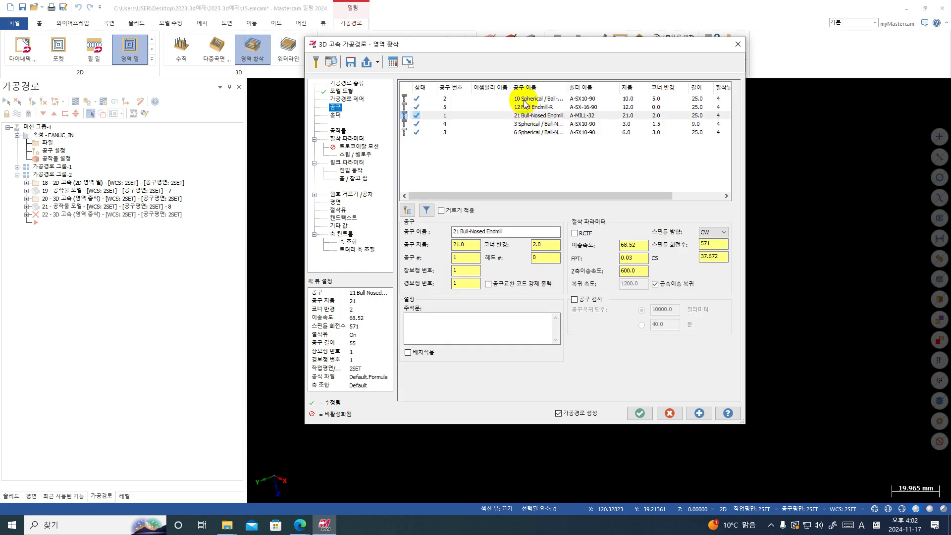
left_click(525, 100)
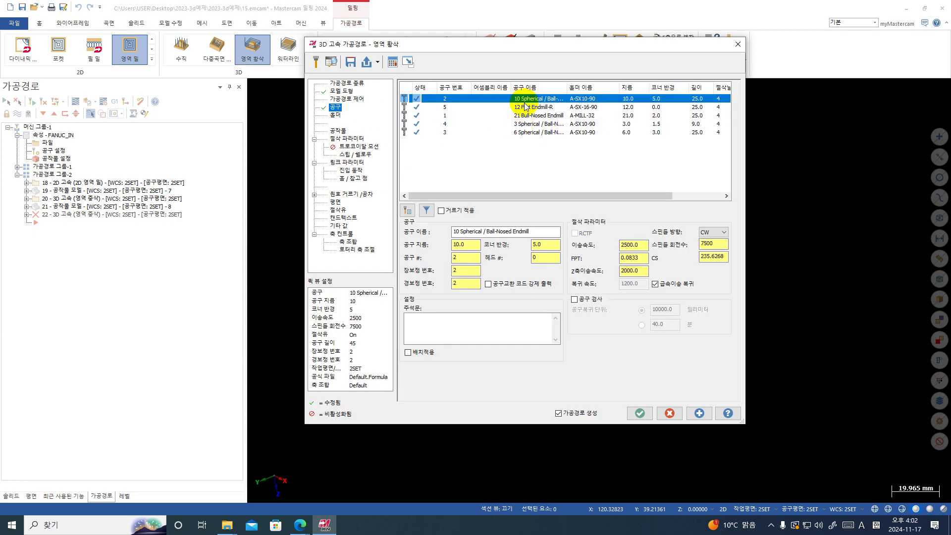
left_click(336, 132)
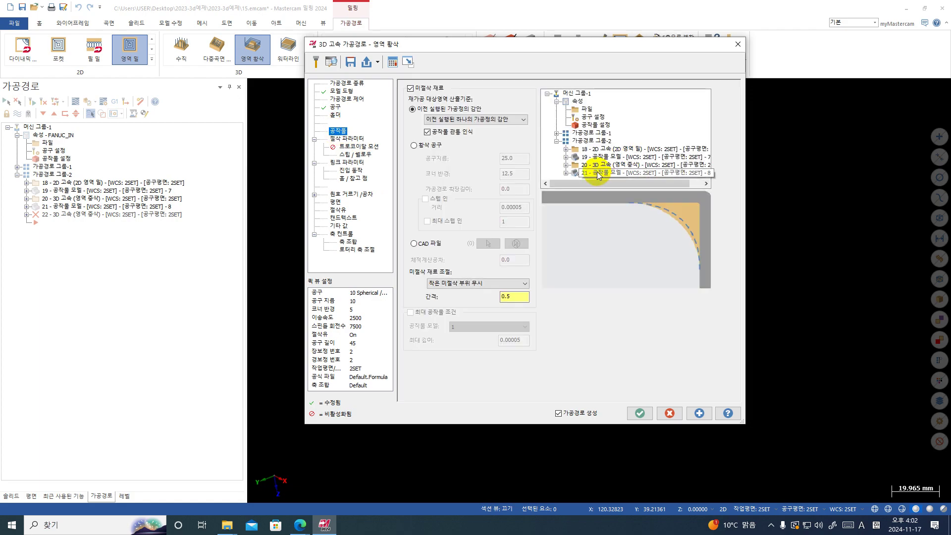
left_click(576, 174)
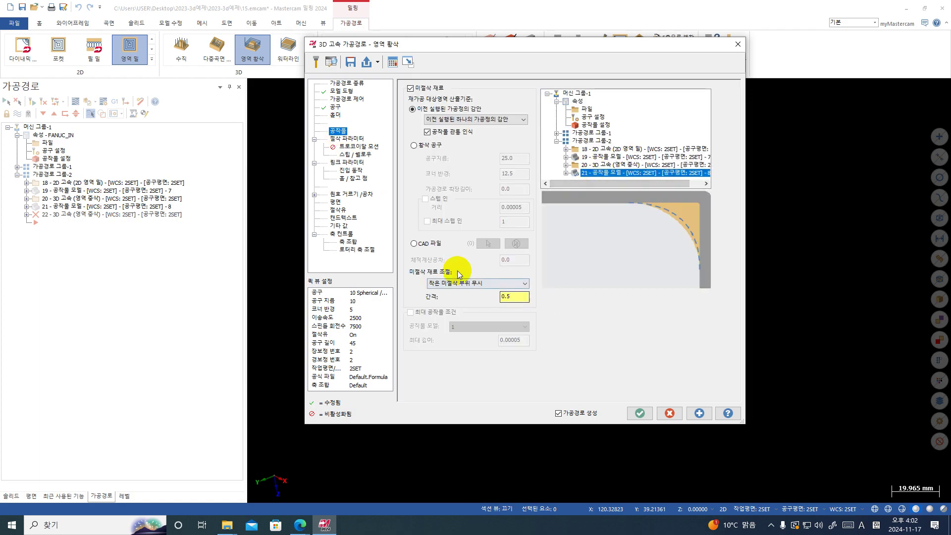
left_click(348, 139)
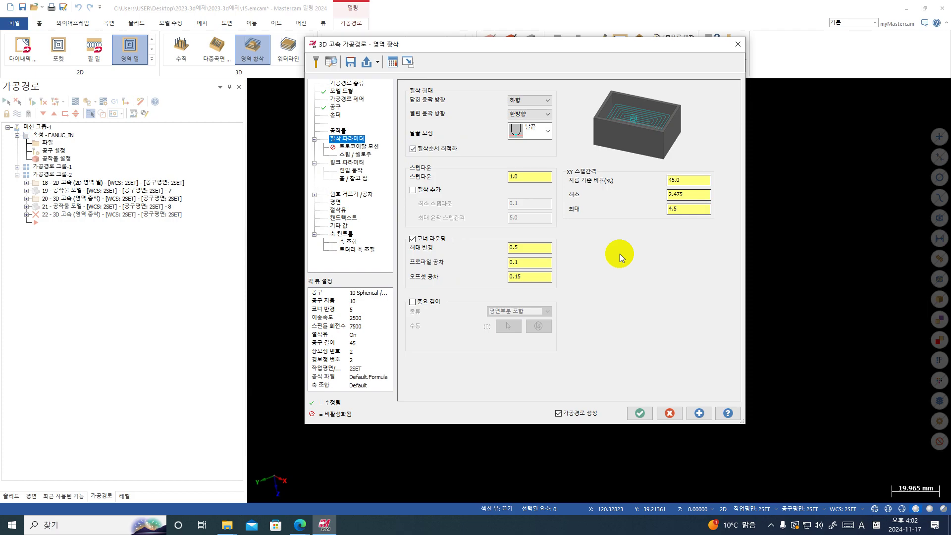
left_click(351, 163)
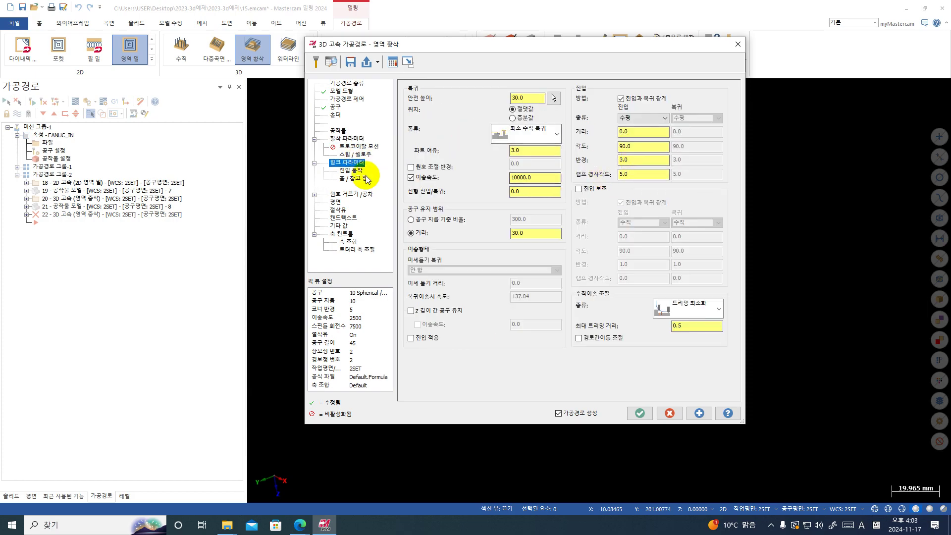
left_click(620, 160)
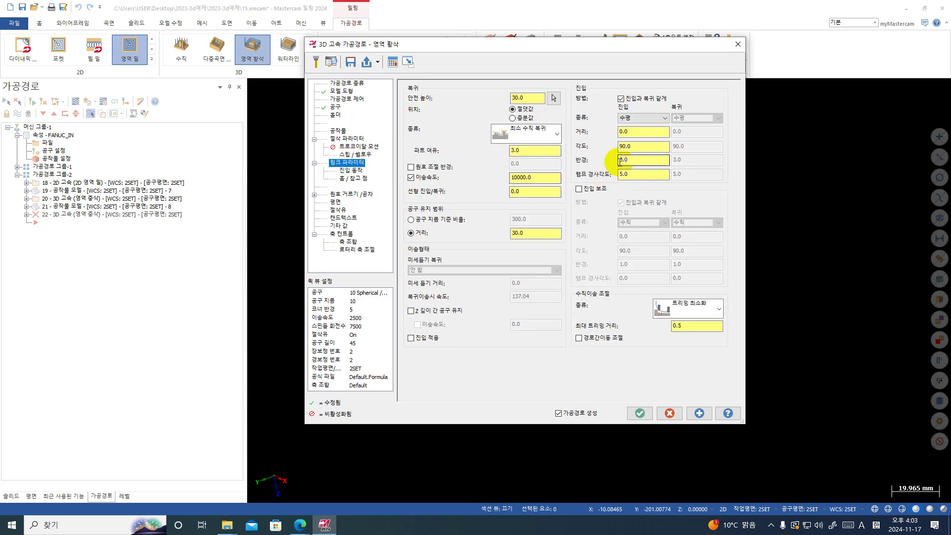
left_click(351, 170)
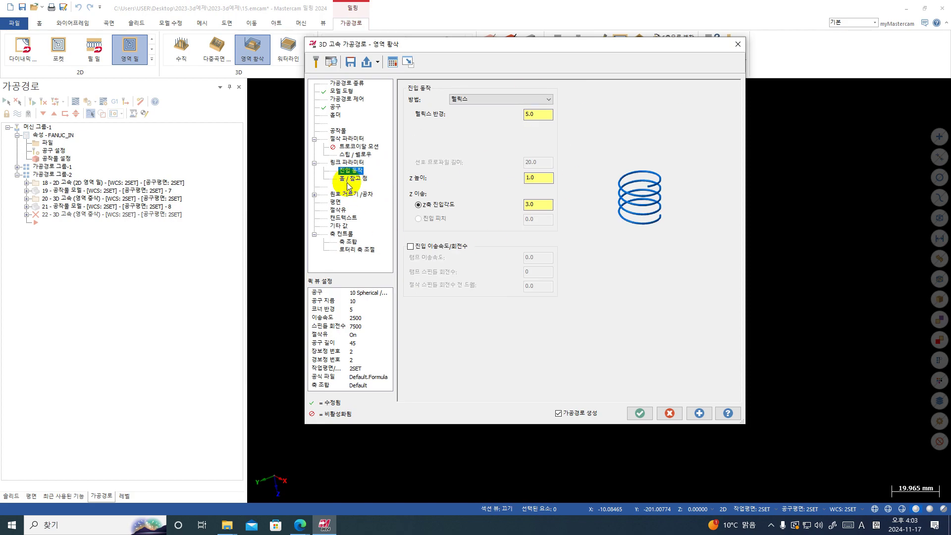
left_click(347, 163)
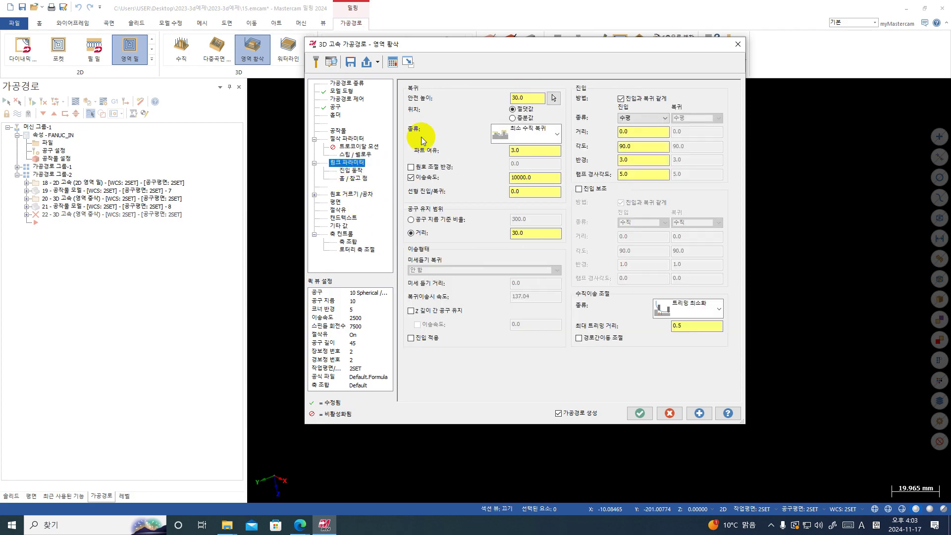
- Set the maximum Z depth to 5 mm below a point picked on the front flange (-22.0-5) and generate the toolpath
left_click(358, 155)
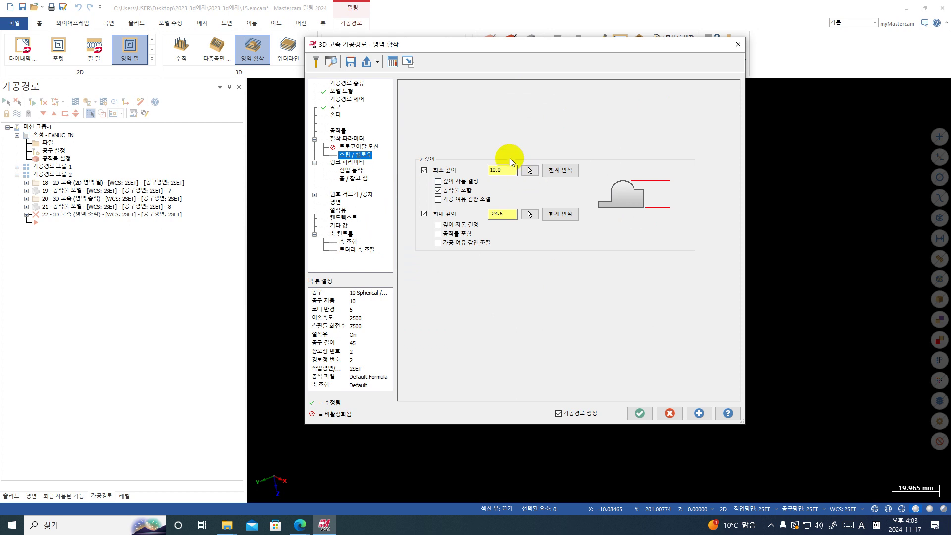
left_click(530, 214)
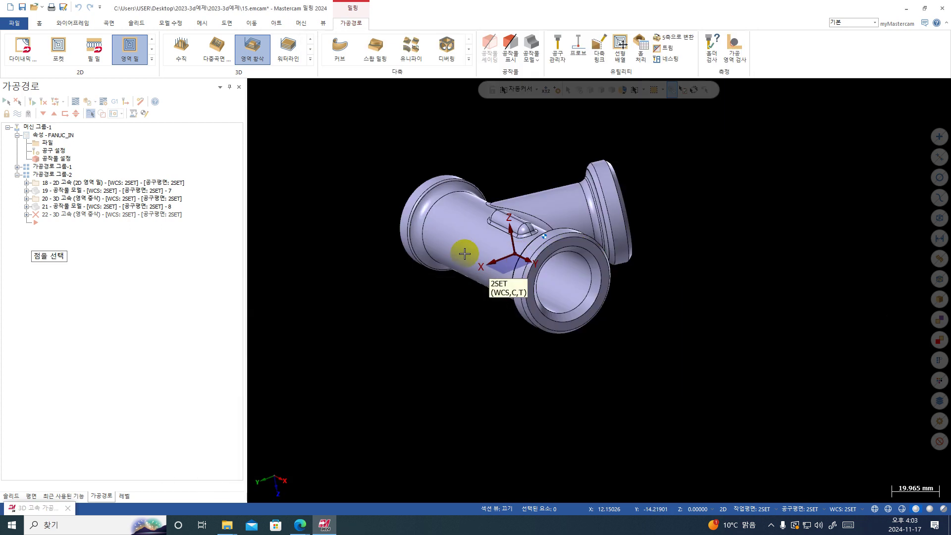
left_click(589, 254)
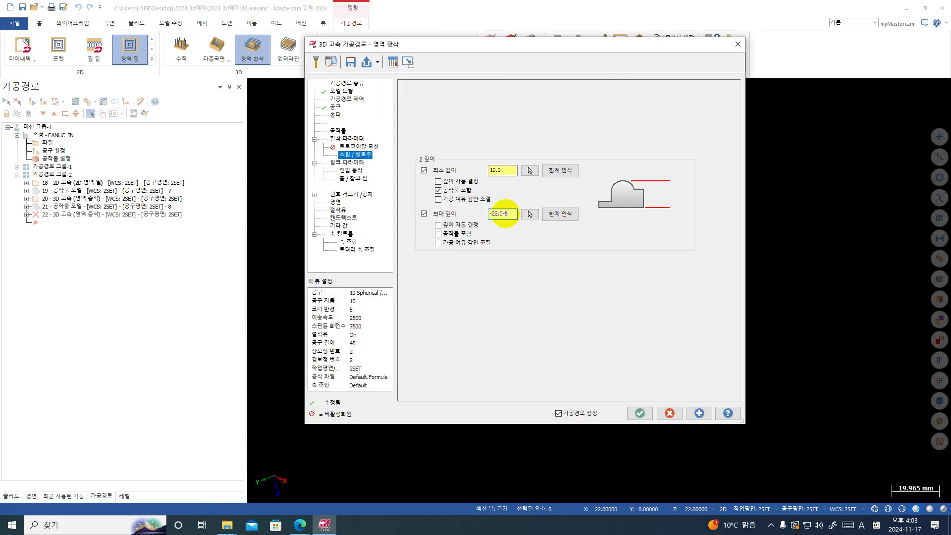
key("Return")
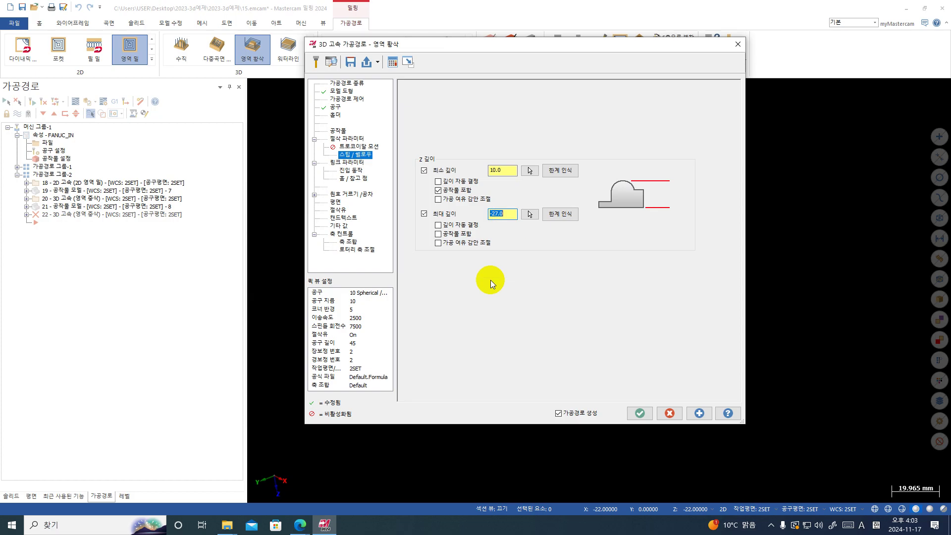
left_click(347, 162)
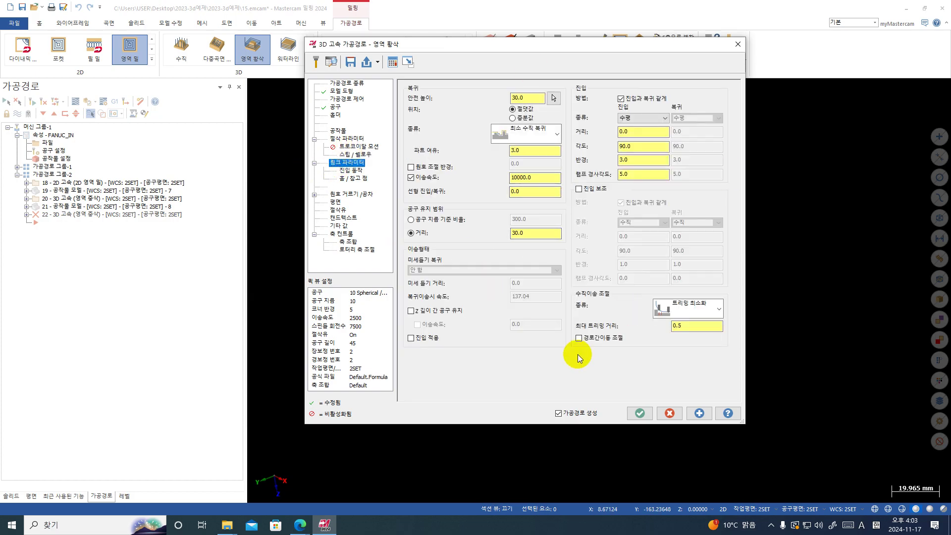
left_click(638, 416)
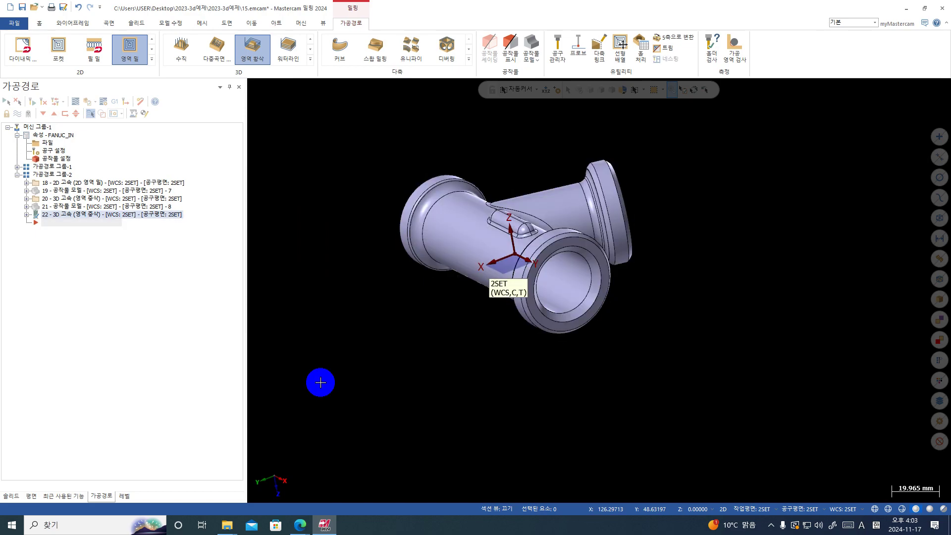
- Try operation 22 with the rest-material option 공작물 관통 인식 turned off, regenerating the toolpath and checking its reach between the branches
mouse_move(320, 382)
middle_mouse_down()
mouse_move(374, 267)
mouse_move(488, 304)
mouse_move(540, 372)
mouse_move(324, 219)
mouse_move(395, 222)
mouse_move(424, 256)
mouse_move(438, 241)
middle_mouse_up()
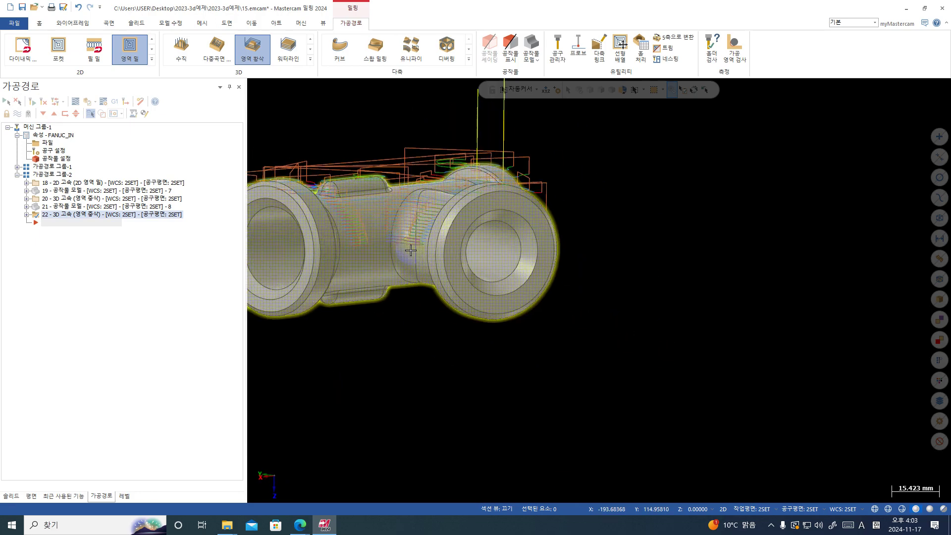
scroll(438, 242, "up", 1)
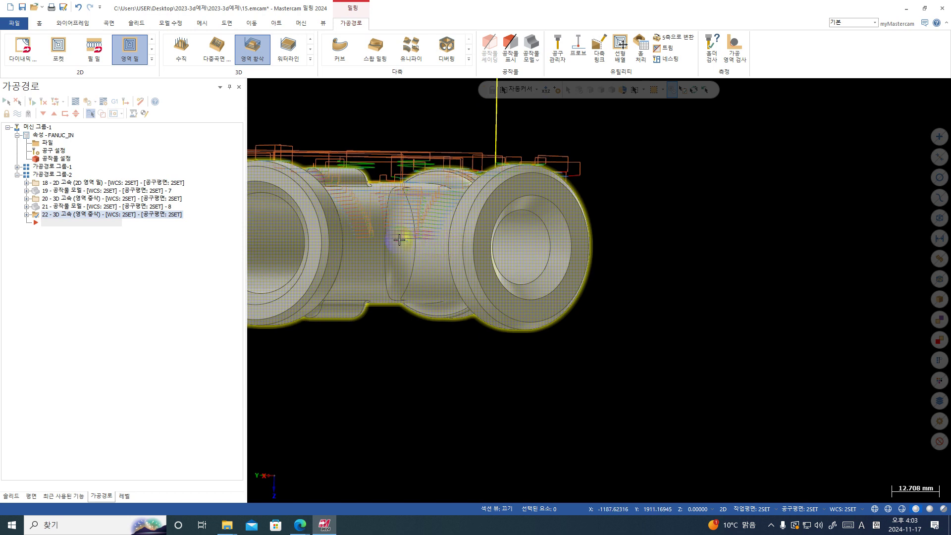
middle_click_drag(399, 240, 492, 238)
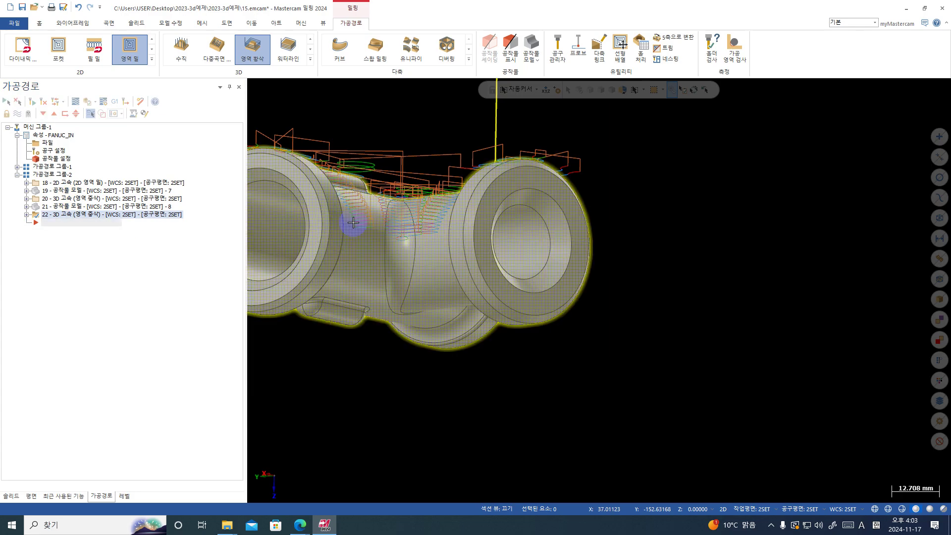
middle_click_drag(350, 212, 389, 205)
left_click(27, 215)
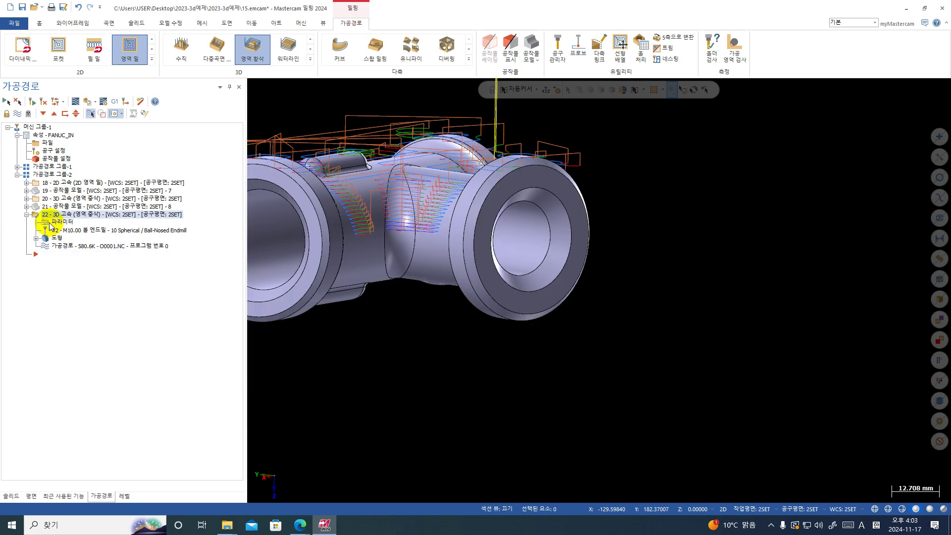
left_click(104, 222)
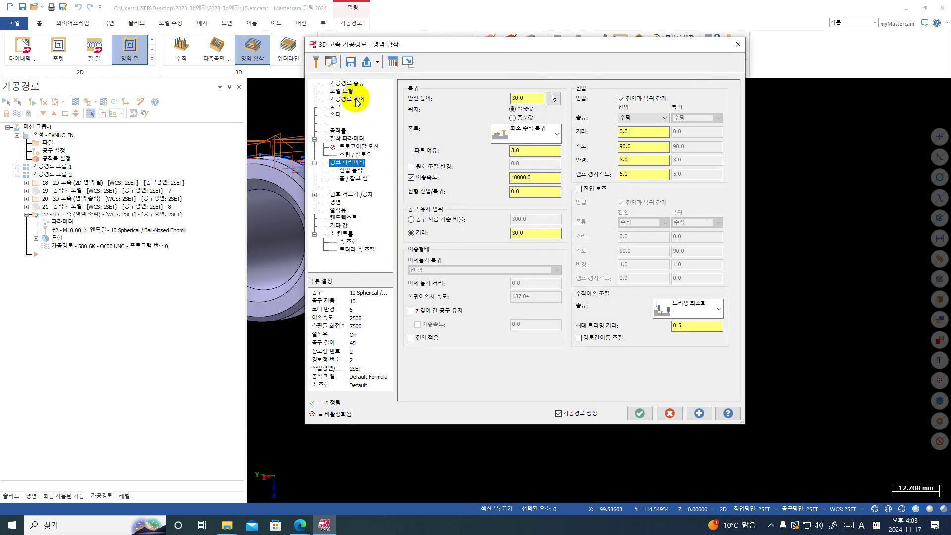
left_click(338, 131)
left_click(448, 133)
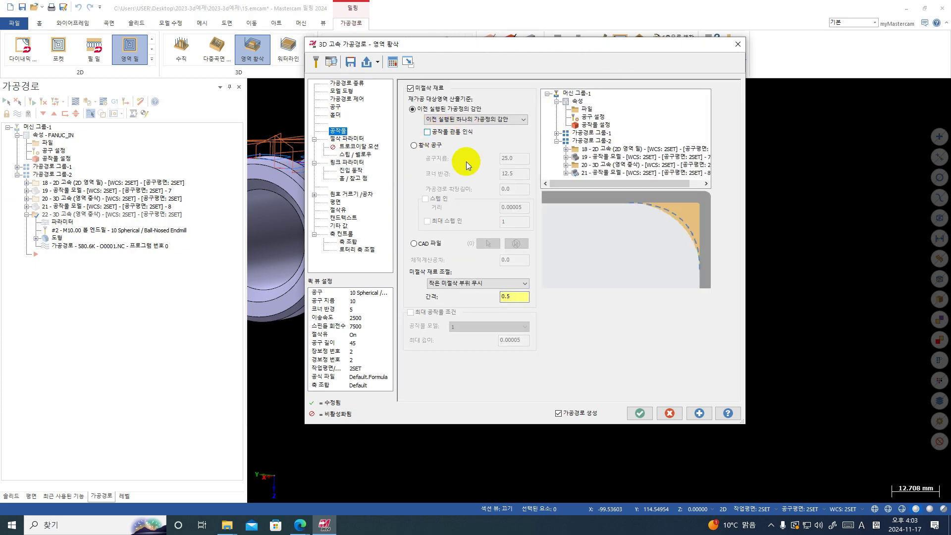
left_click(644, 413)
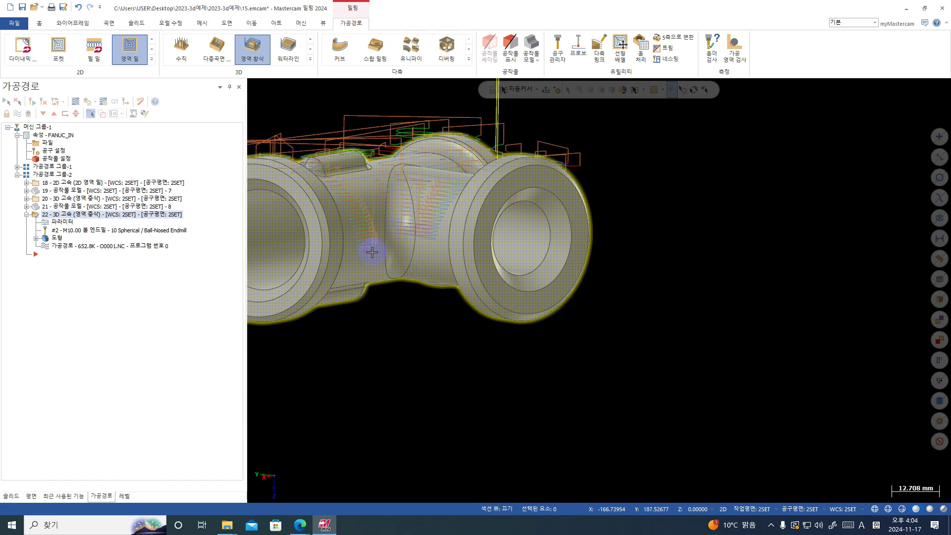
middle_click_drag(372, 253, 388, 245)
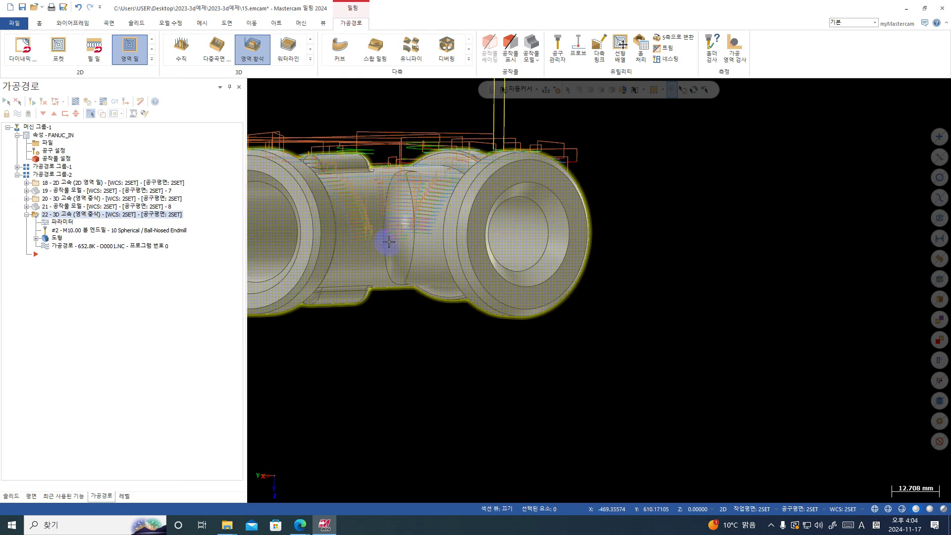
- Turn the 공작물 관통 인식 option of operation 22 back on, regenerate the toolpath, and collapse the operation in the tree
left_click(66, 224)
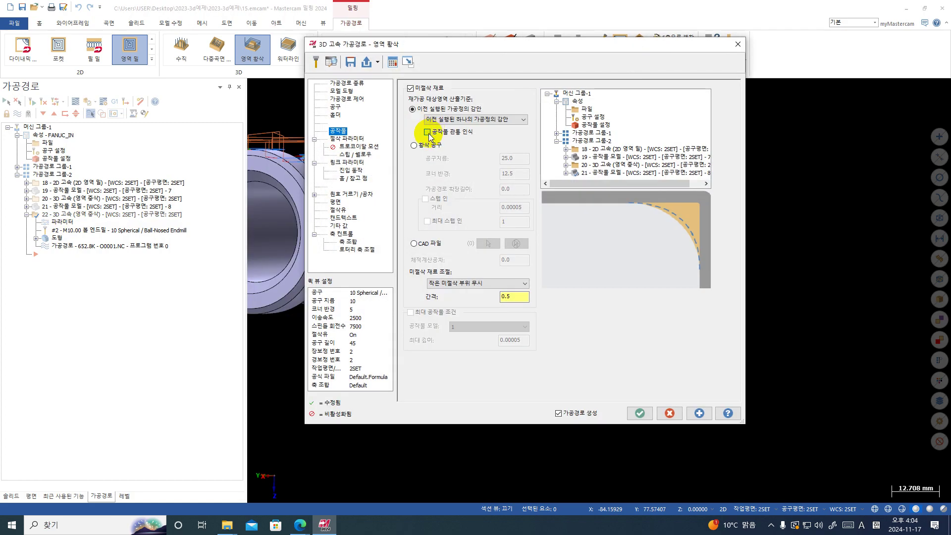
left_click(640, 413)
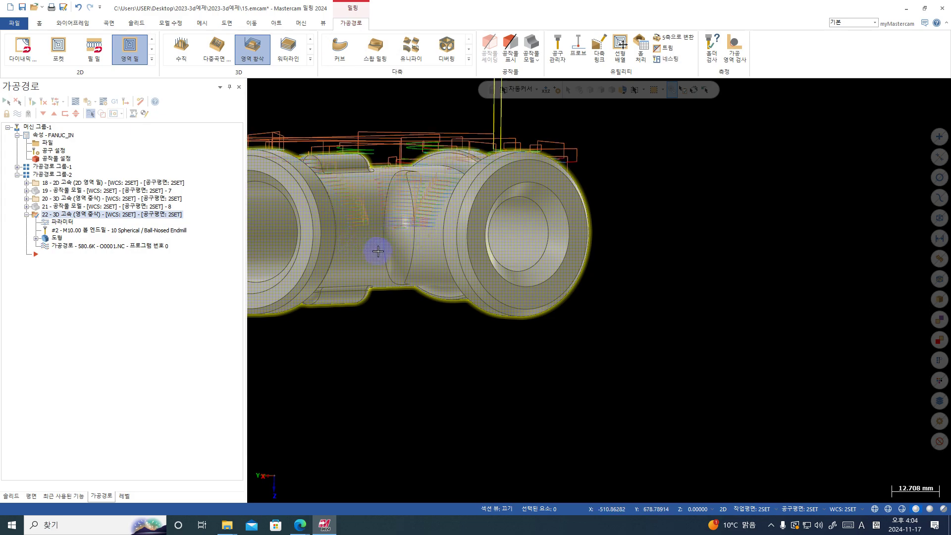
mouse_move(378, 252)
middle_mouse_down()
mouse_move(426, 287)
mouse_move(686, 169)
mouse_move(463, 318)
mouse_move(452, 297)
mouse_move(448, 333)
mouse_move(431, 282)
mouse_move(384, 210)
mouse_move(430, 250)
middle_mouse_up()
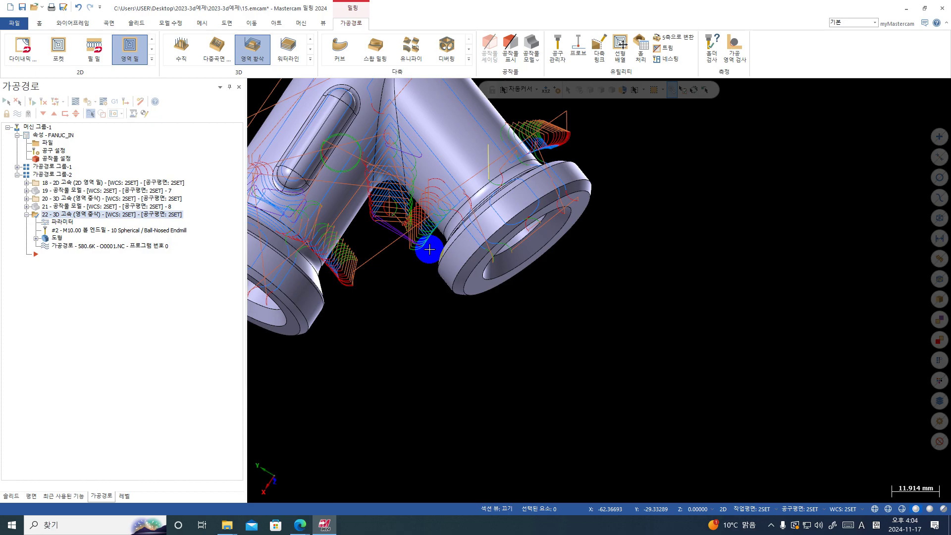
mouse_move(429, 249)
middle_mouse_down()
mouse_move(554, 255)
mouse_move(575, 238)
mouse_move(301, 231)
mouse_move(292, 210)
mouse_move(305, 240)
mouse_move(414, 295)
mouse_move(405, 301)
mouse_move(455, 276)
mouse_move(384, 266)
mouse_move(418, 240)
middle_mouse_up()
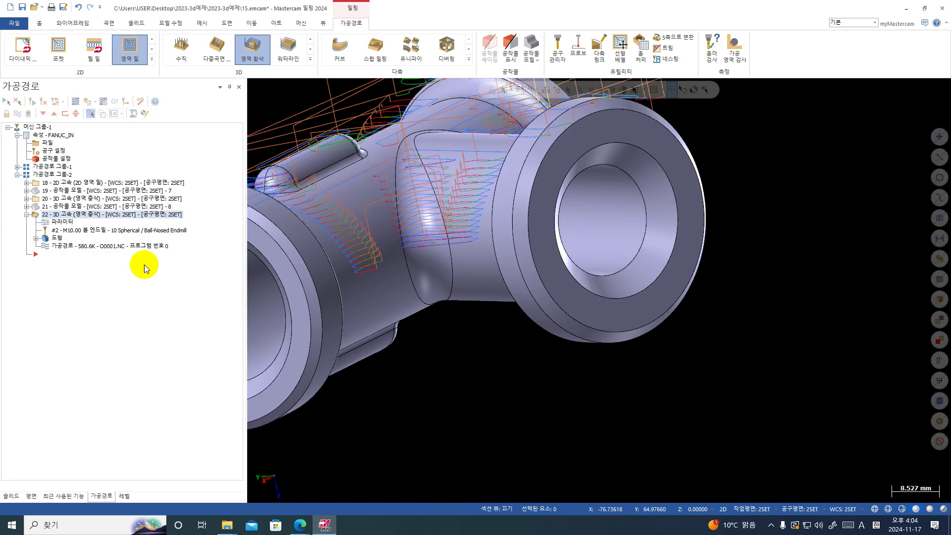
left_click(26, 214)
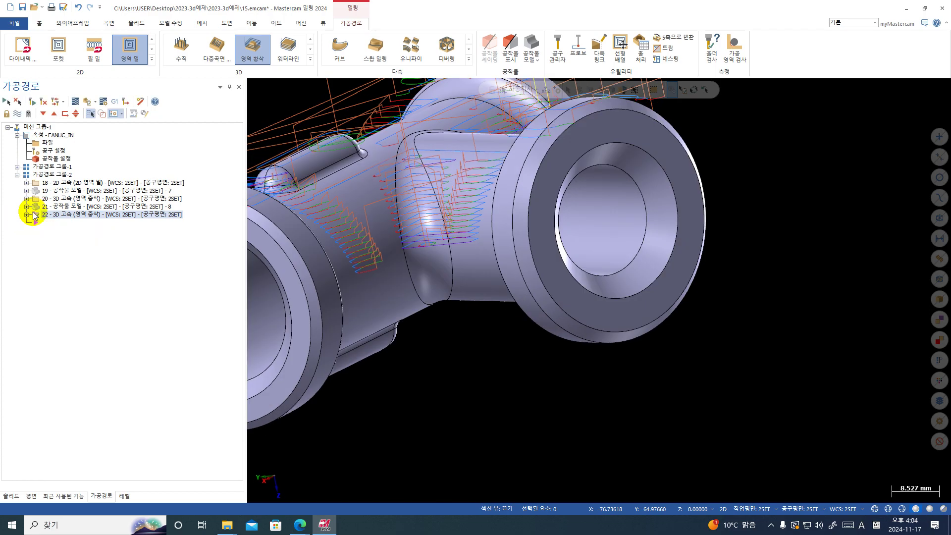
- Show stock model operation 21 in the graphics view and start a machining verification of operation 22
left_click(83, 102)
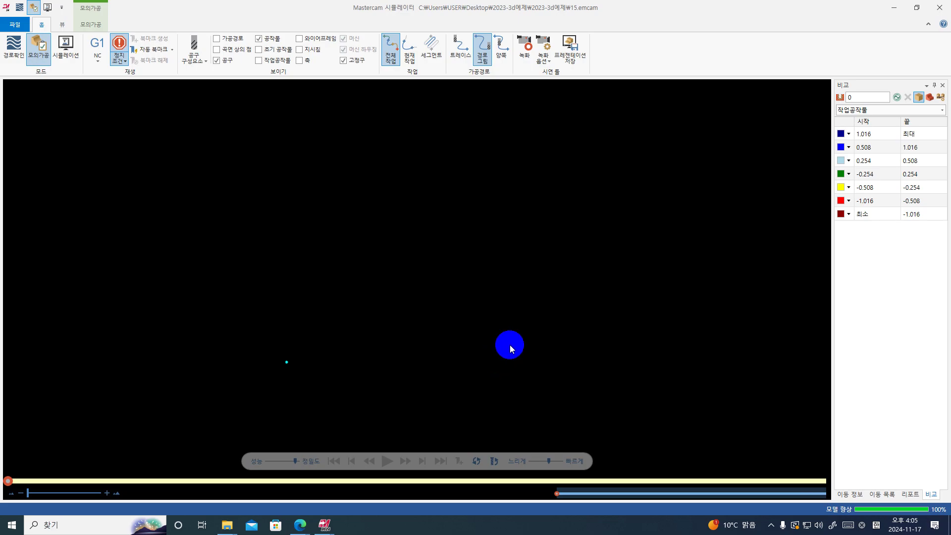
left_click(940, 7)
left_click(95, 207)
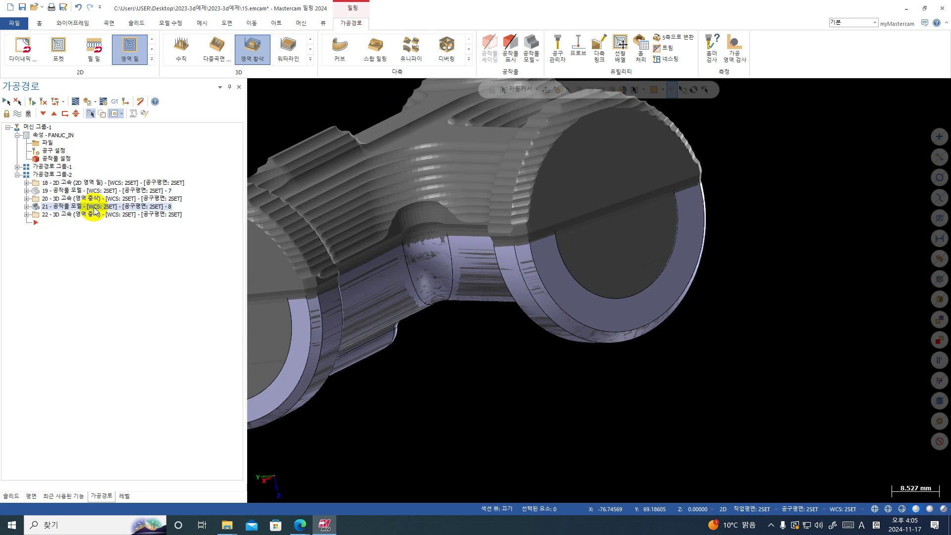
left_click(65, 214)
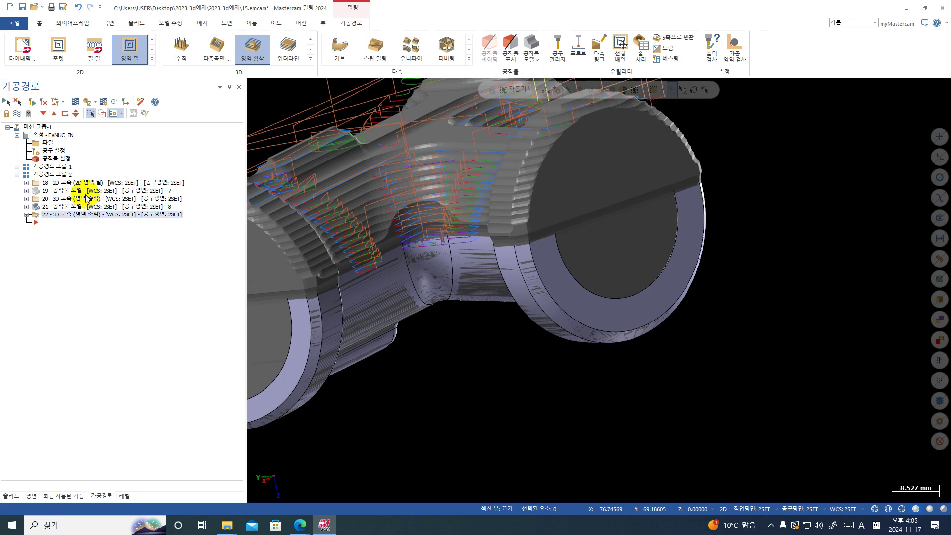
left_click(86, 102)
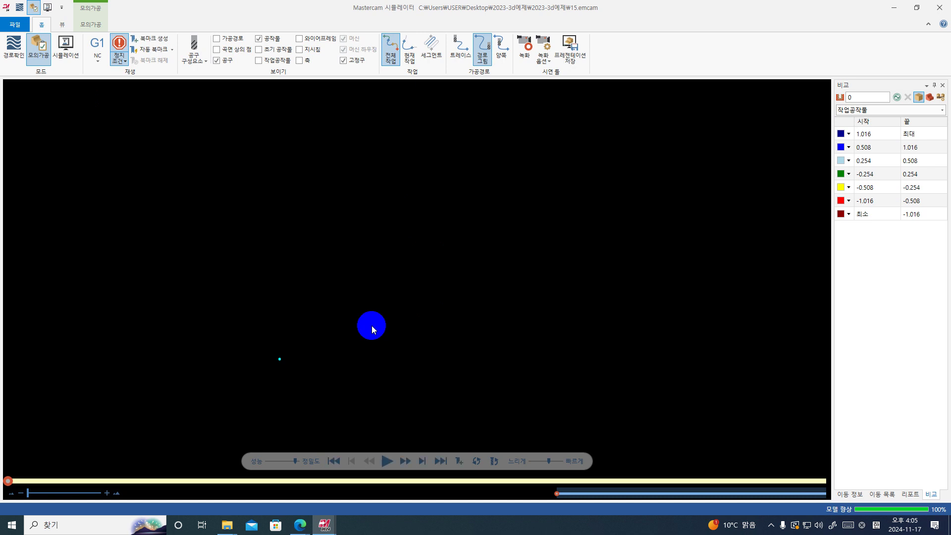
- View the whole fitting with the tool and run the verification of operation 22 at a reduced playback speed
middle_click_drag(361, 325, 444, 272)
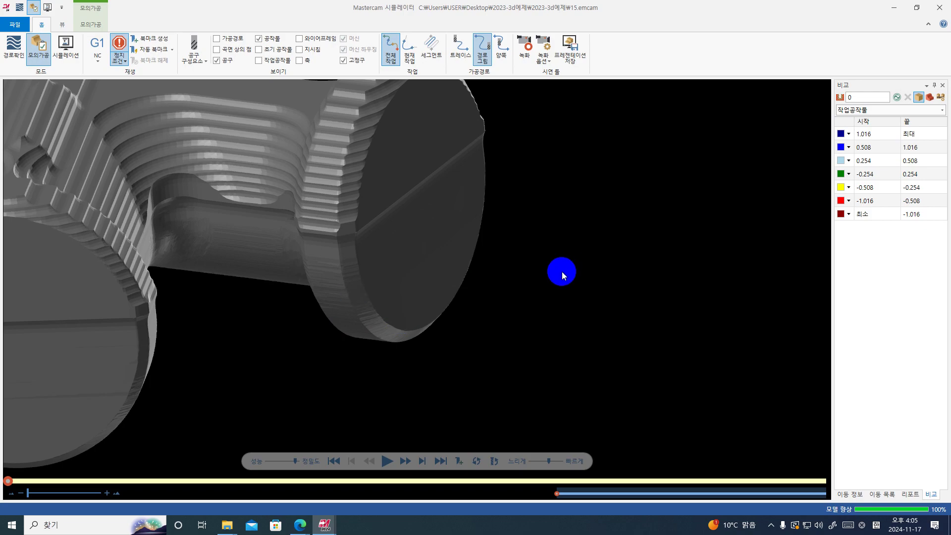
scroll(394, 277, "down", 10)
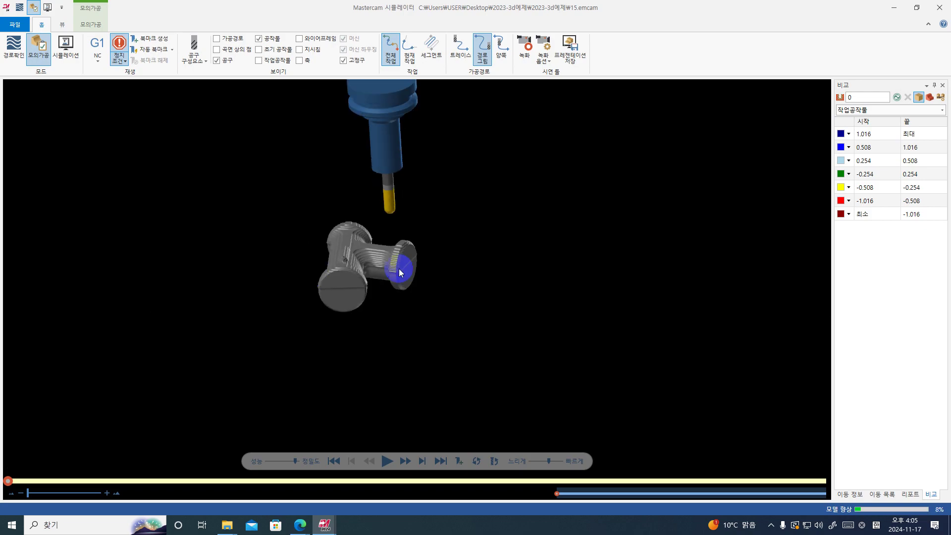
scroll(387, 275, "up", 4)
left_click_drag(420, 290, 452, 325)
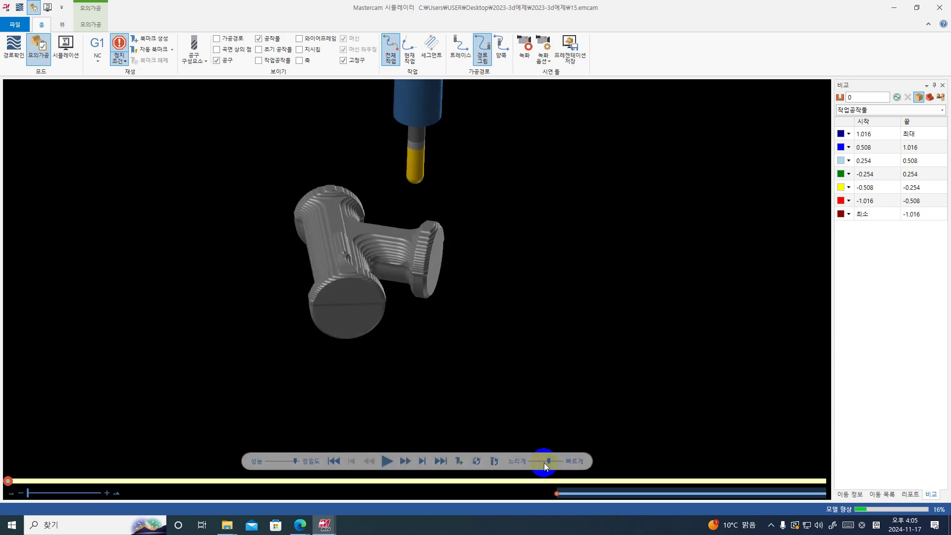
left_click_drag(549, 461, 540, 461)
left_click(387, 461)
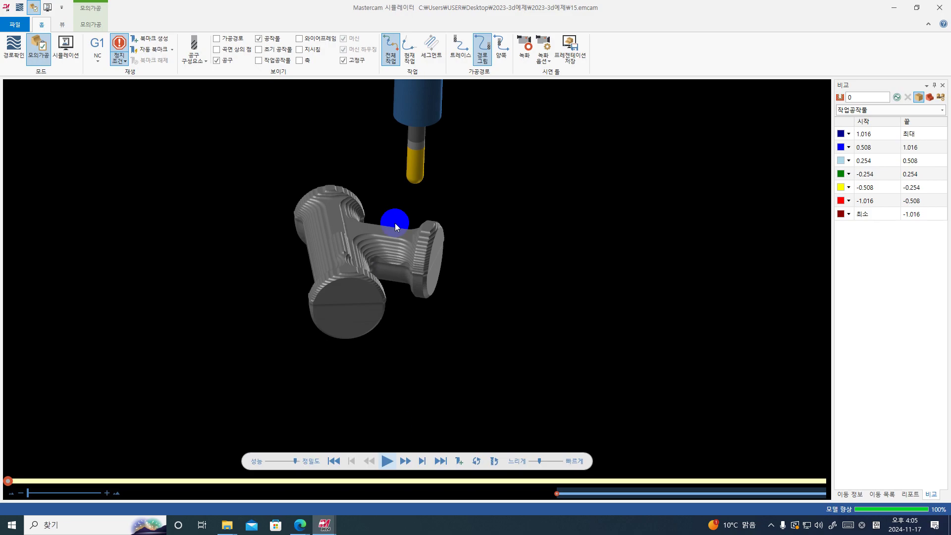
- Inspect the simulated rest roughing between the branches from several sides, raise the playback speed to finish, and close the simulator
left_click_drag(403, 236, 442, 258)
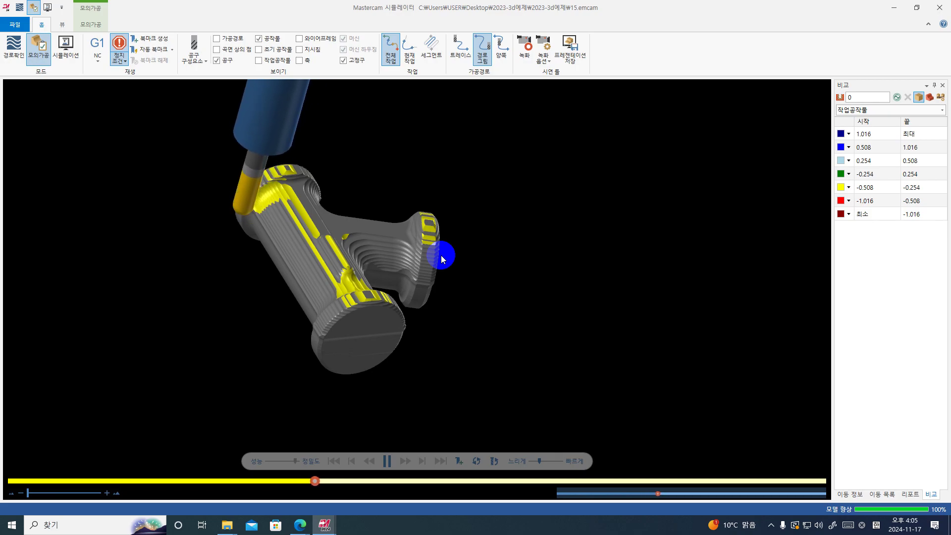
middle_click_drag(421, 201, 385, 194)
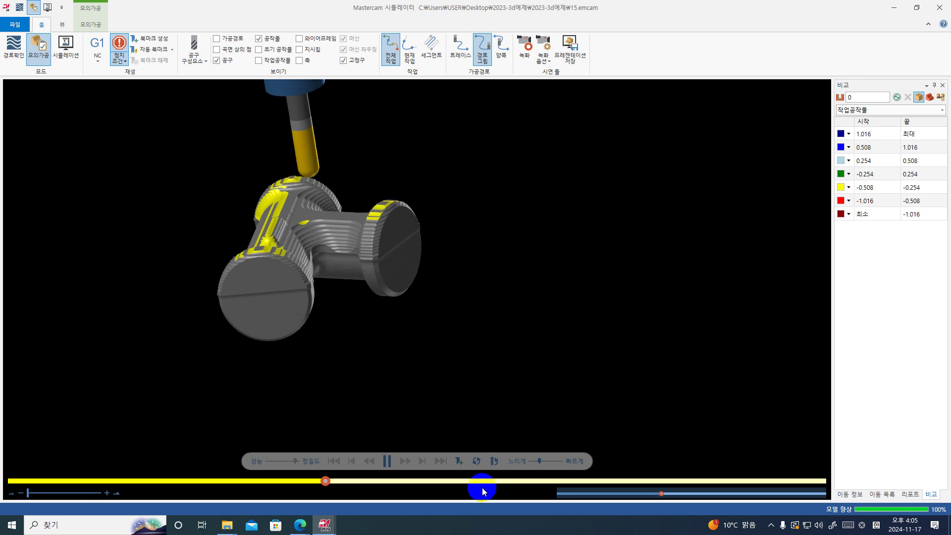
left_click(547, 461)
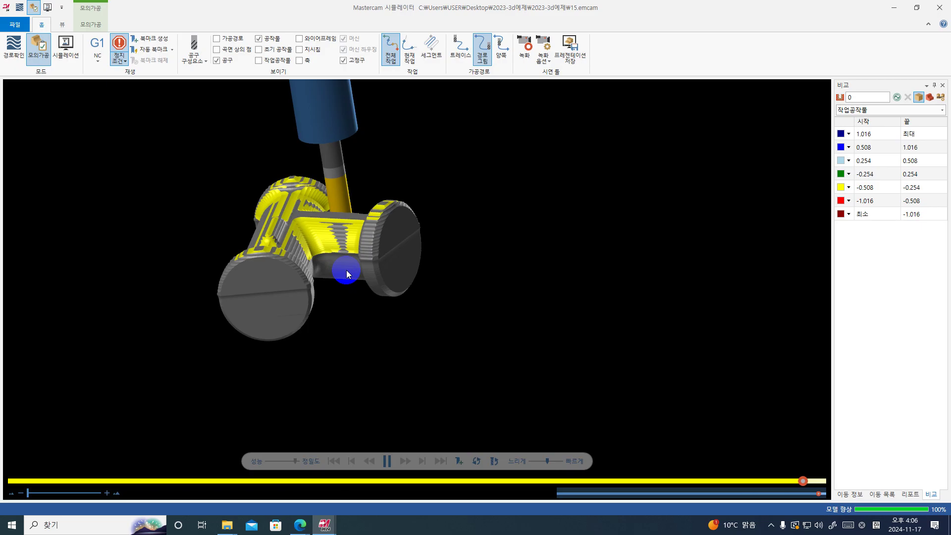
middle_click_drag(334, 280, 263, 276)
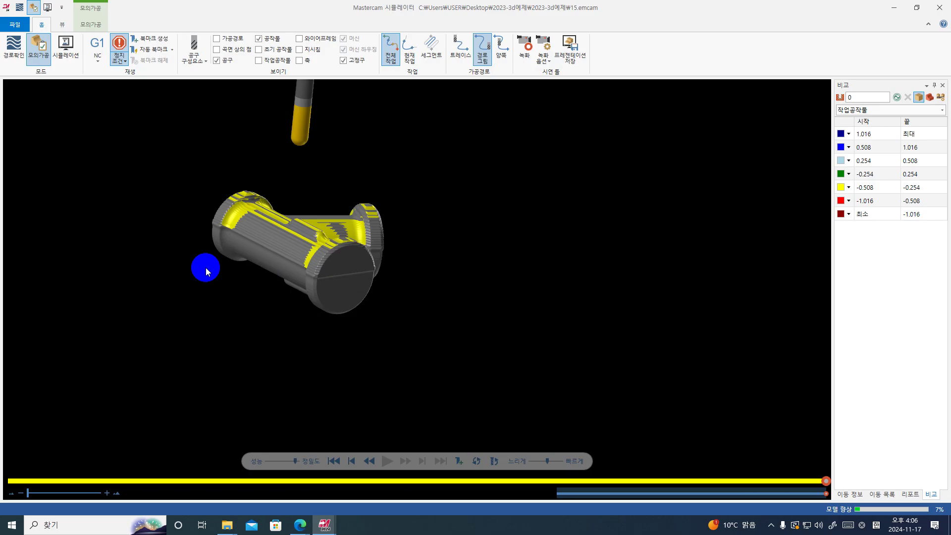
middle_click_drag(206, 268, 325, 226)
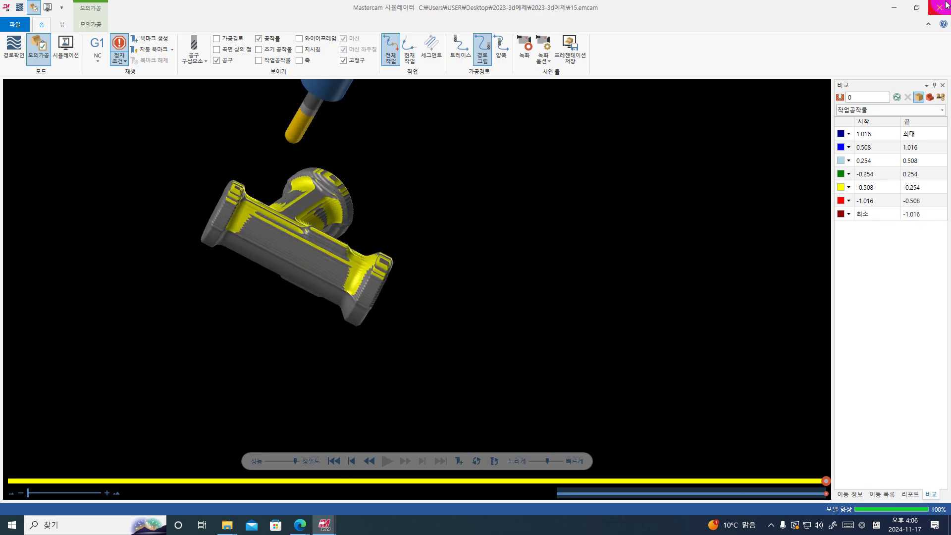
middle_click_drag(420, 266, 331, 276)
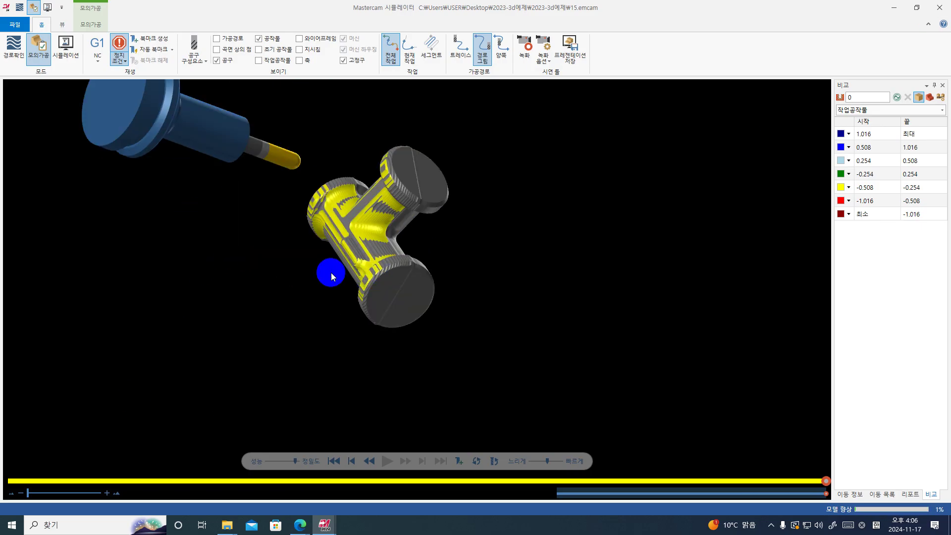
left_click(939, 8)
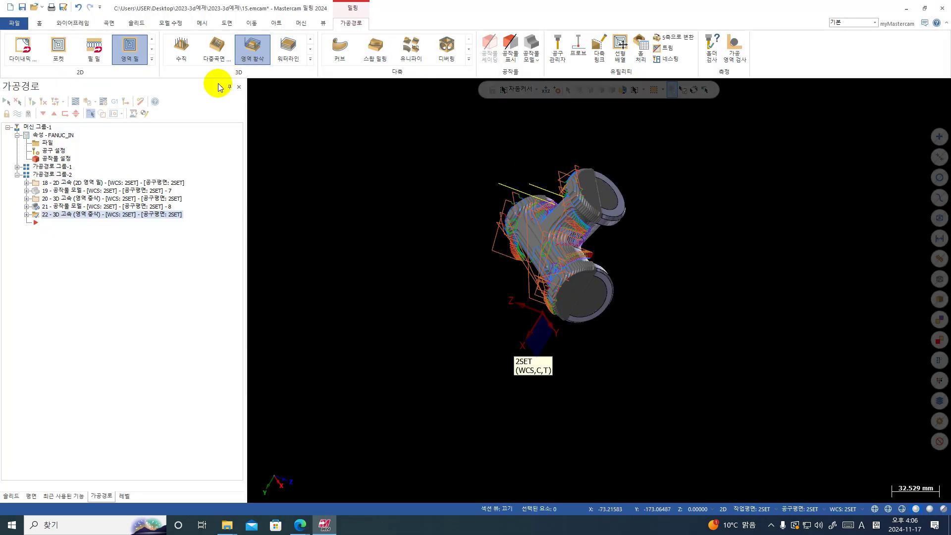
- Save the part file and collapse 가공경로 그룹-2 in the operations tree
left_click(19, 8)
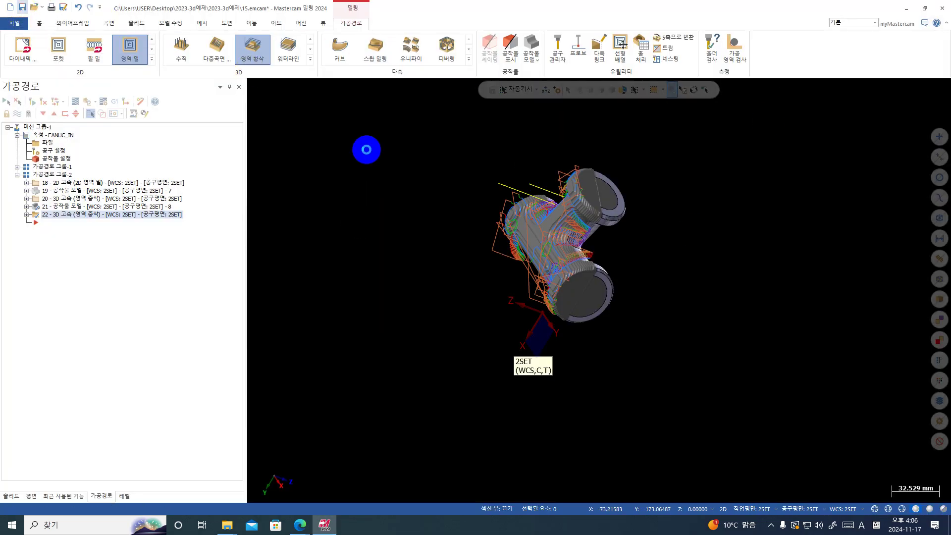
middle_click_drag(604, 190, 469, 179)
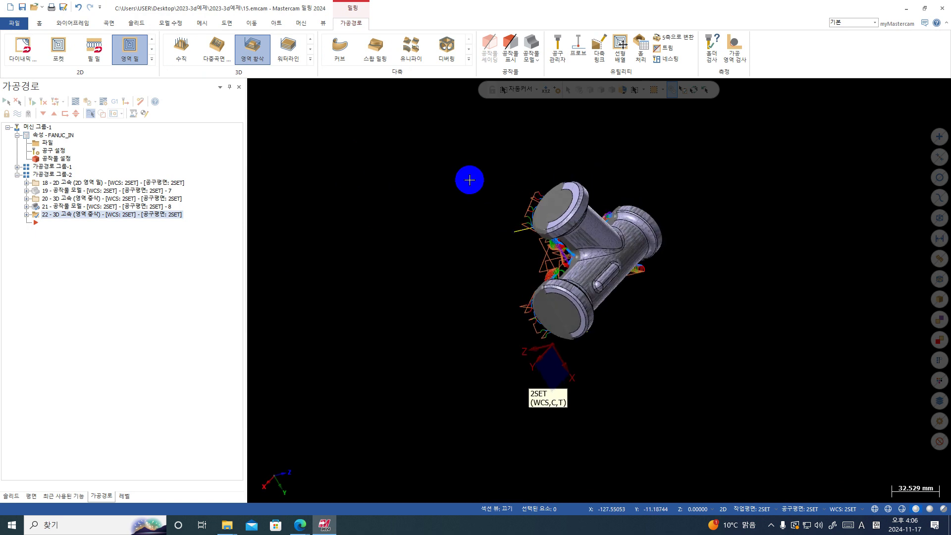
left_click(17, 175)
left_click(18, 174)
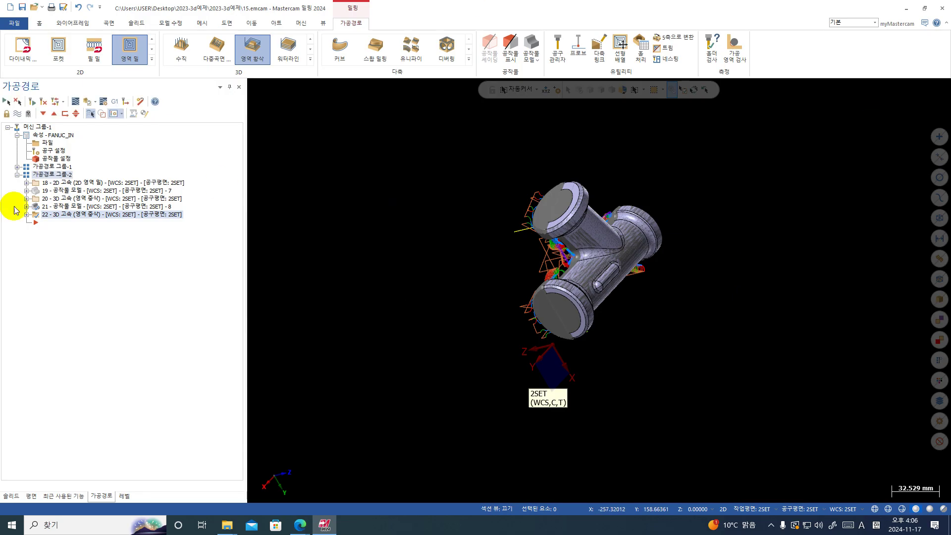
left_click(17, 174)
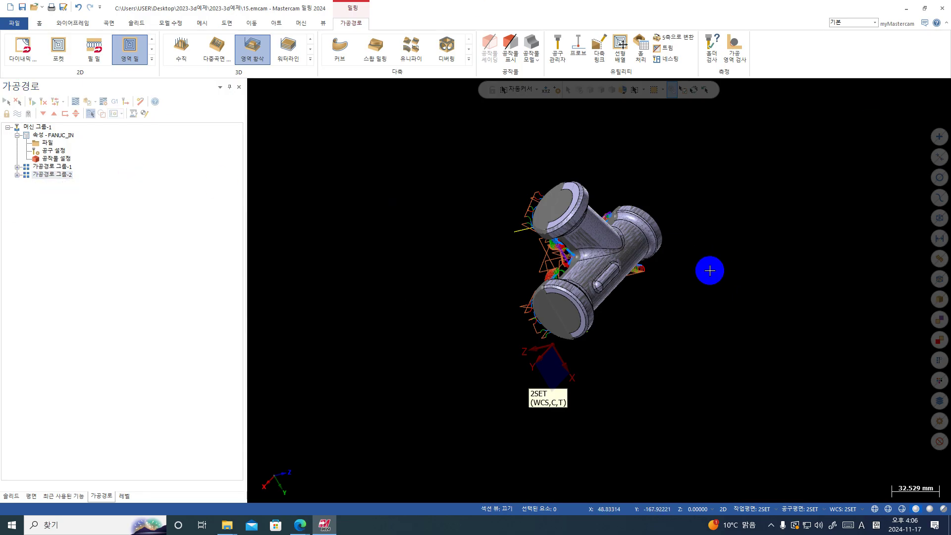
- Expand both toolpath groups, review the toolpaths of operations 20 and 18, and collapse 가공경로 그룹-2 again
middle_click_drag(709, 270, 566, 272)
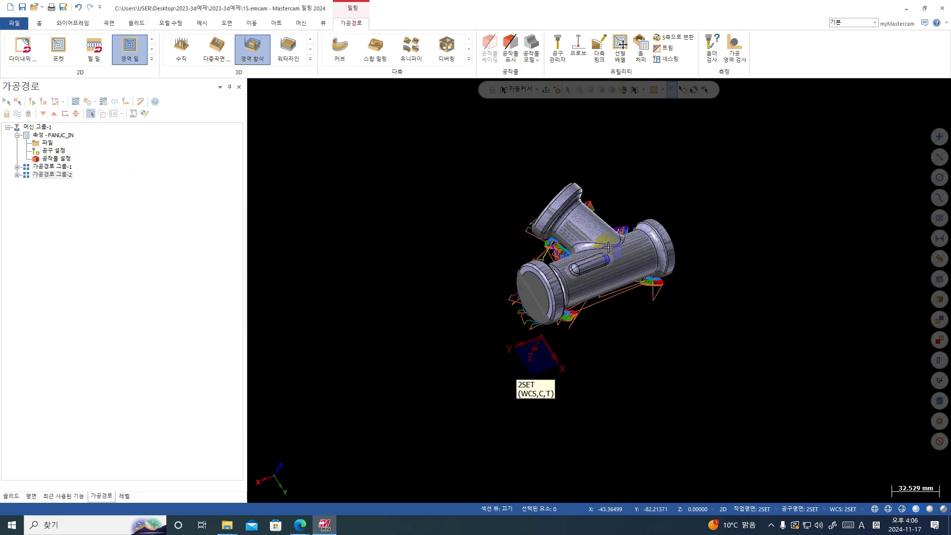
left_click(17, 167)
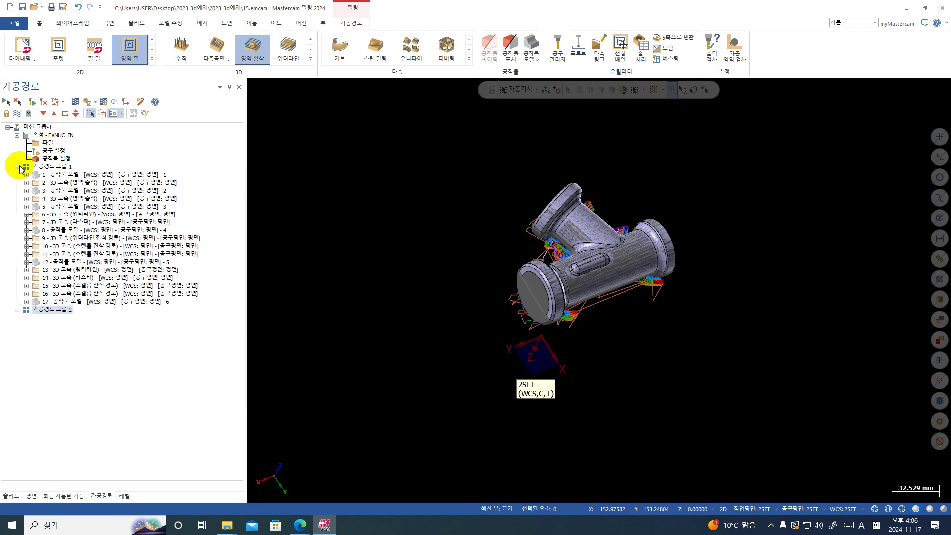
left_click(18, 309)
left_click(57, 333)
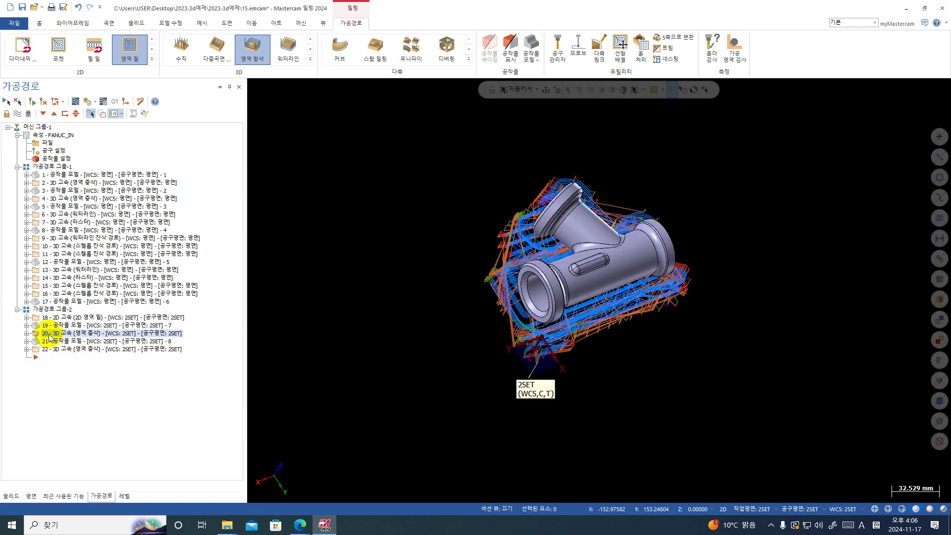
left_click(49, 317)
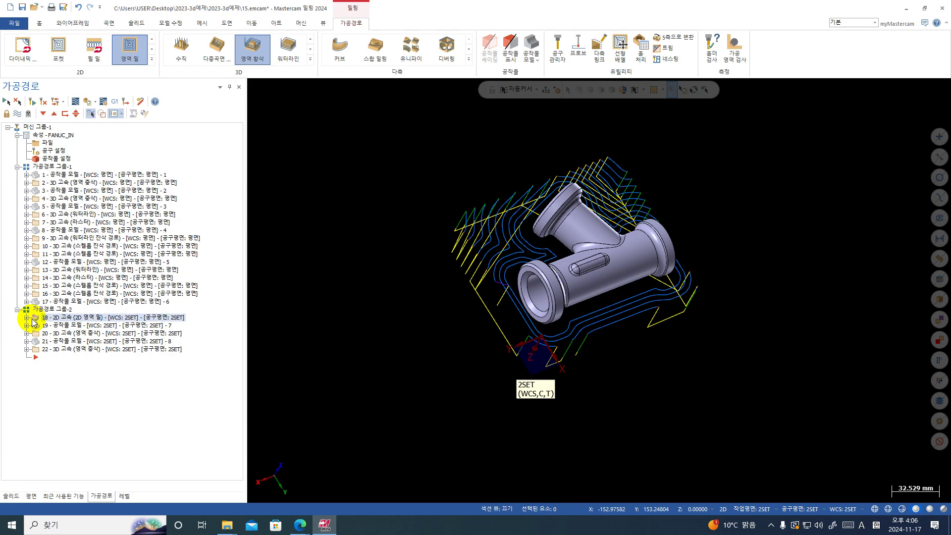
left_click(27, 317)
left_click(26, 318)
left_click(17, 310)
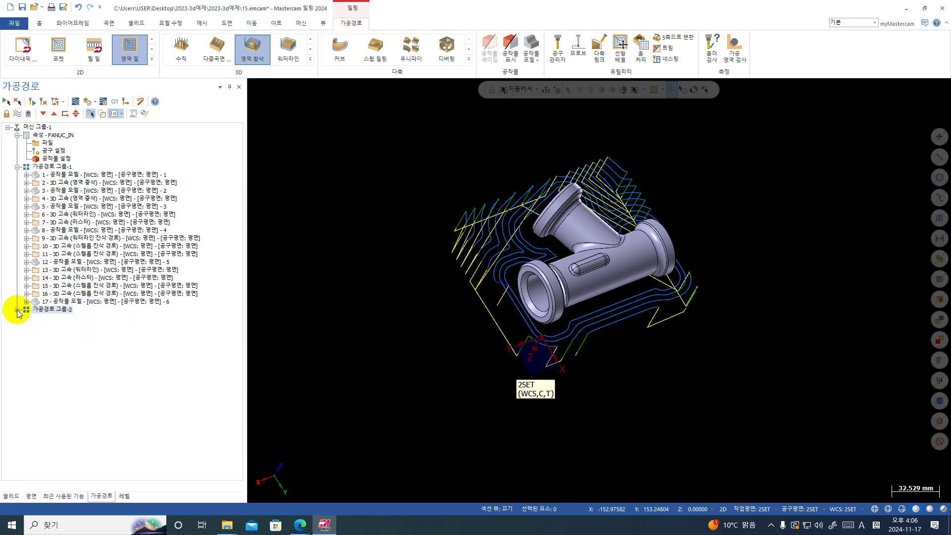
- Generate a setup sheet (작업 지시서) for all operations of 가공경로 그룹-1 with the FANUC_IN 작업지시서(밀링) template
left_click(53, 167)
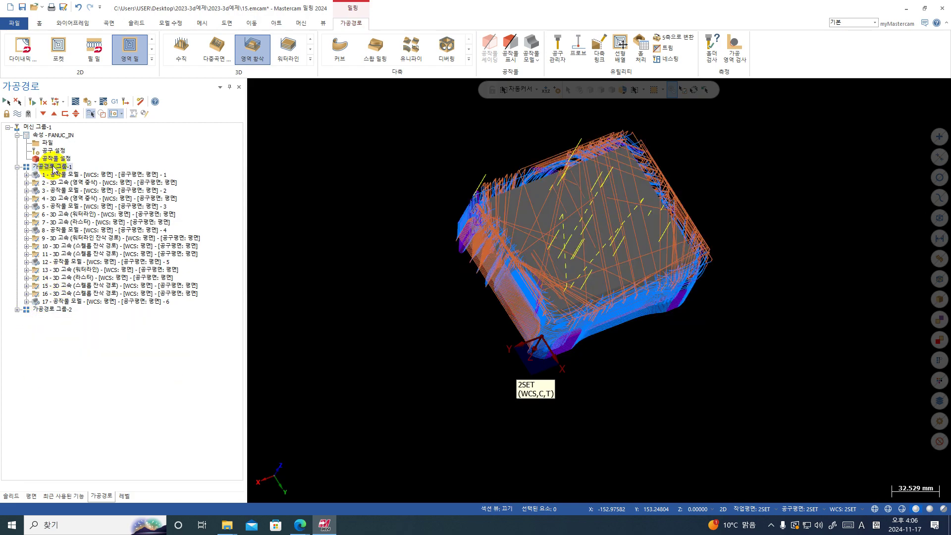
right_click(53, 169)
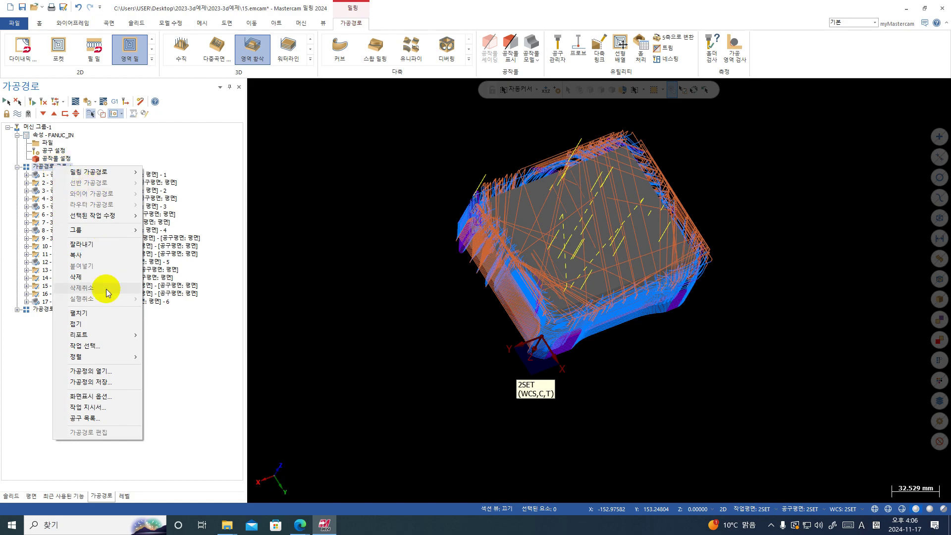
left_click(110, 406)
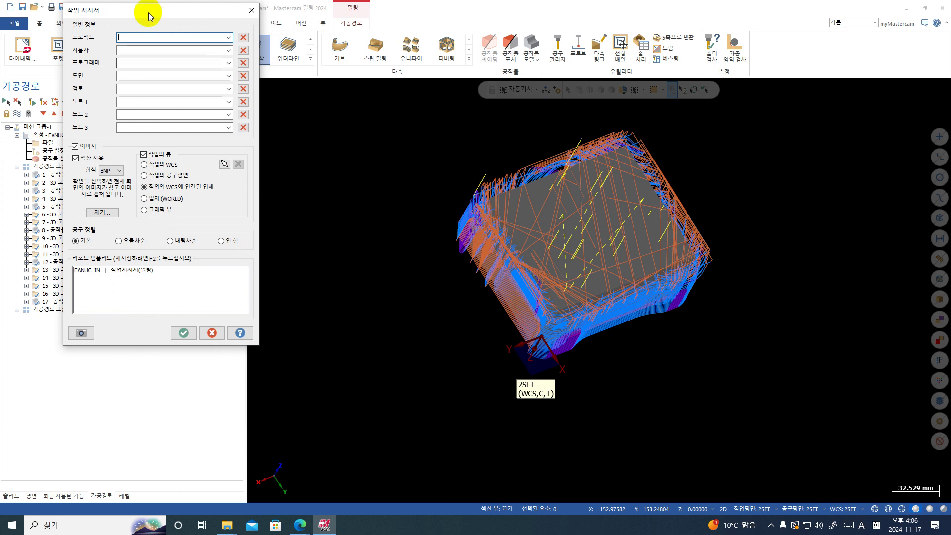
left_click_drag(147, 11, 349, 56)
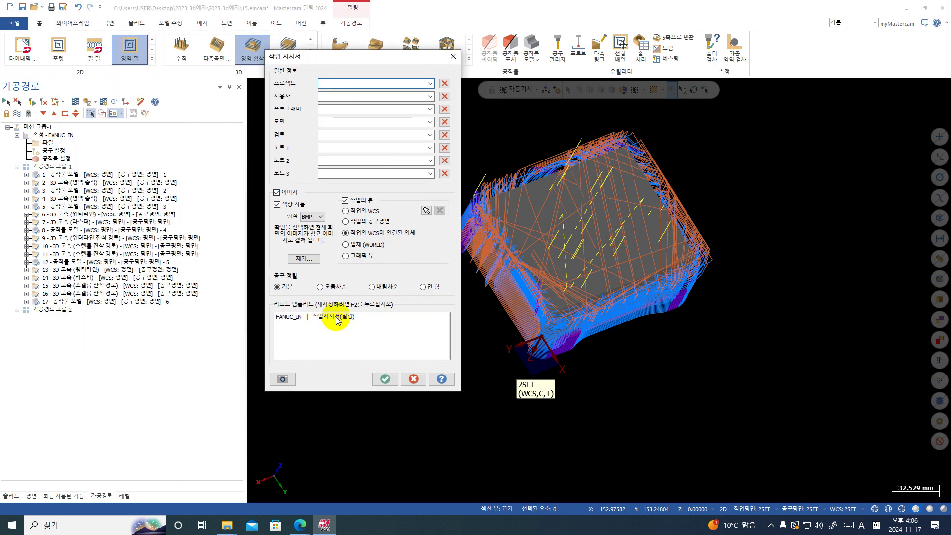
left_click(385, 380)
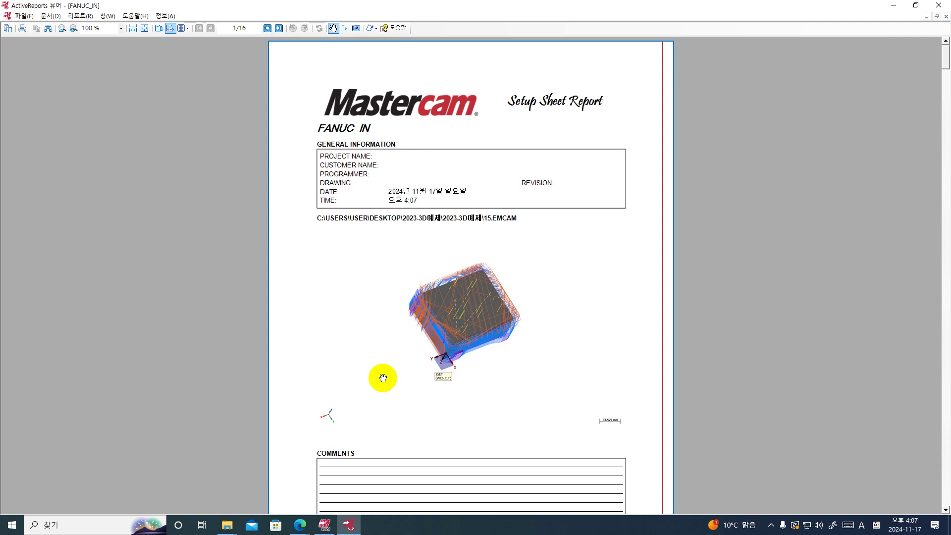
- Examine the setup sheet report's stock data and each operation's cycle time, cutting parameters and tool dimensions
scroll(403, 376, "down", 10)
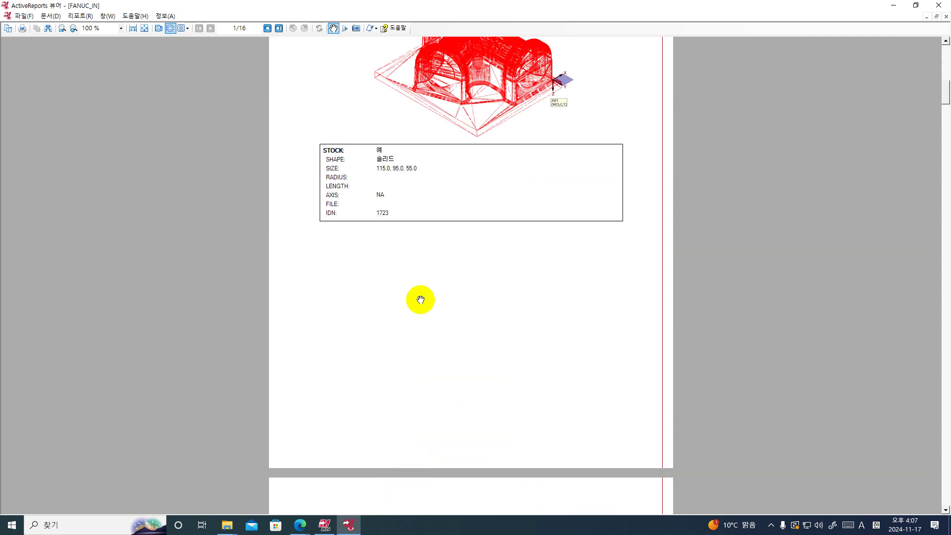
scroll(421, 300, "up", 4)
scroll(421, 300, "down", 10)
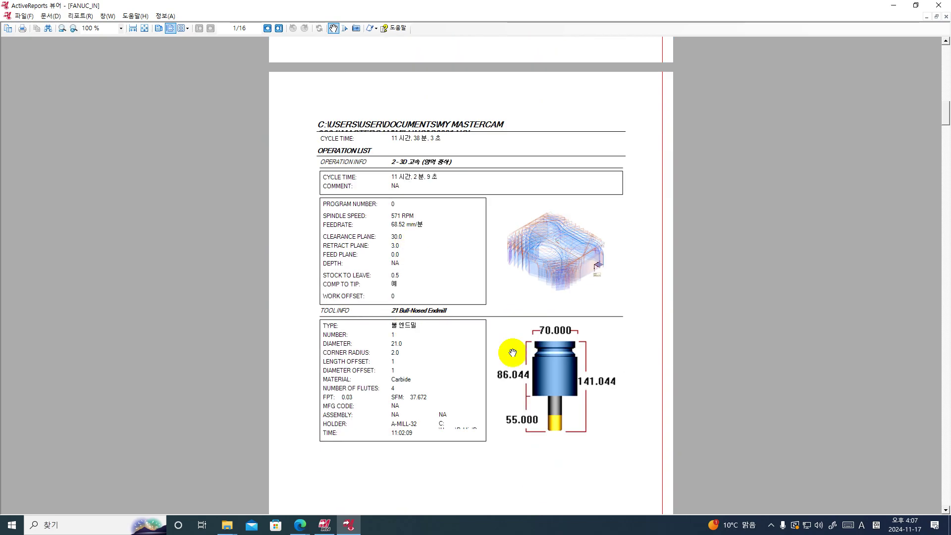
scroll(510, 319, "down", 10)
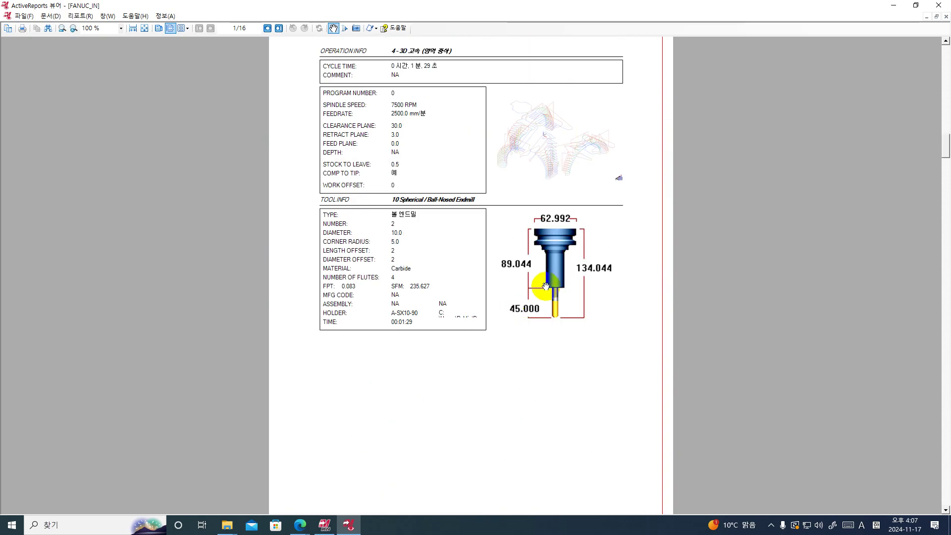
scroll(520, 312, "up", 4)
scroll(530, 297, "down", 5)
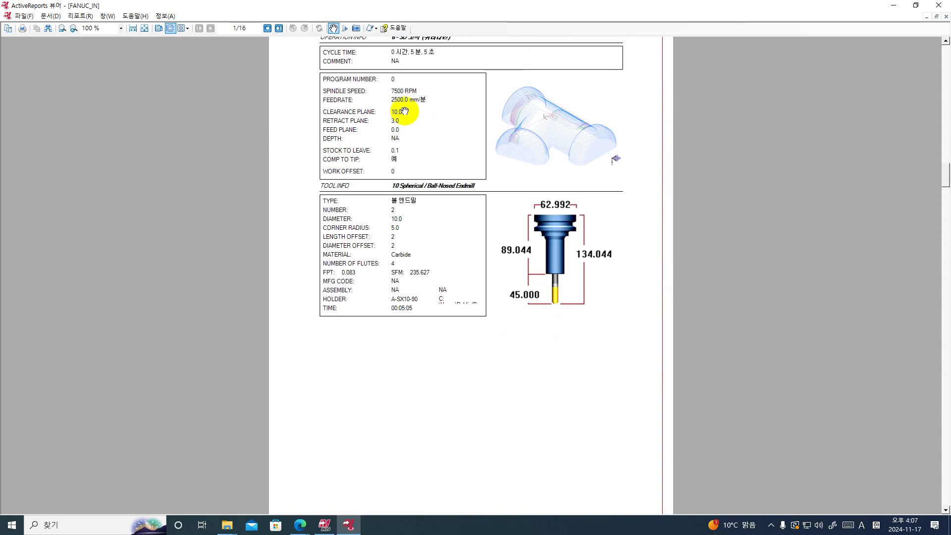
scroll(436, 250, "down", 10)
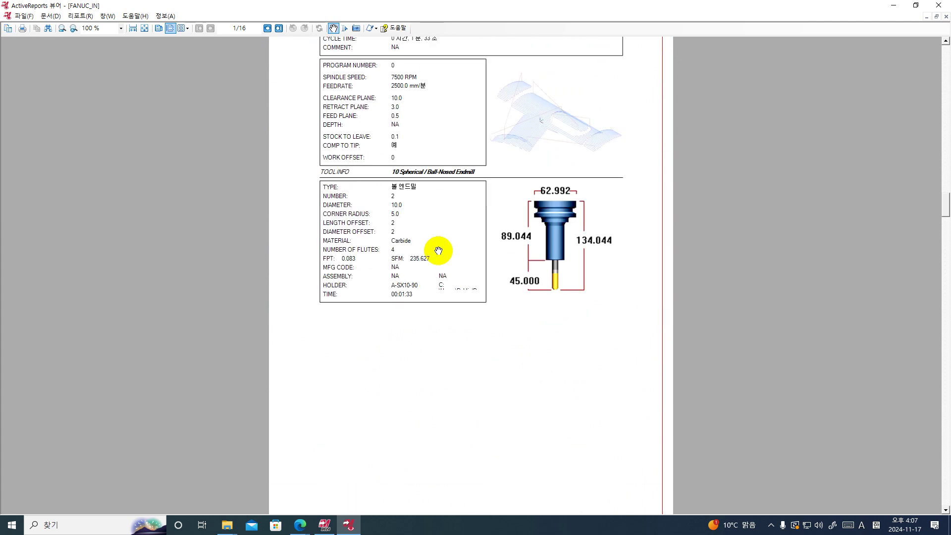
scroll(439, 251, "up", 5)
scroll(439, 251, "down", 8)
scroll(442, 244, "up", 6)
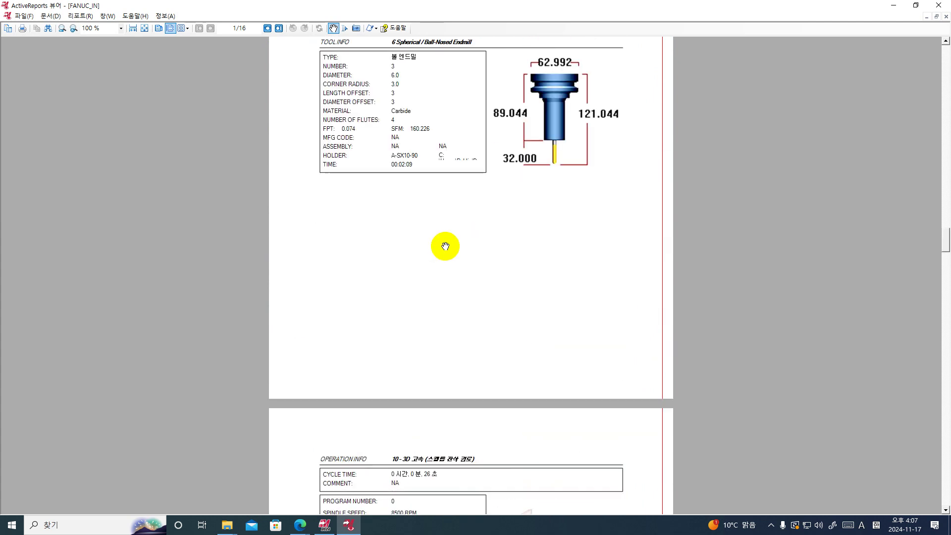
- Examine the setup sheet pages for operations 10 to 14, including cycle times and 10 mm ball-endmill data, and close the report
scroll(431, 287, "down", 11)
scroll(432, 290, "down", 20)
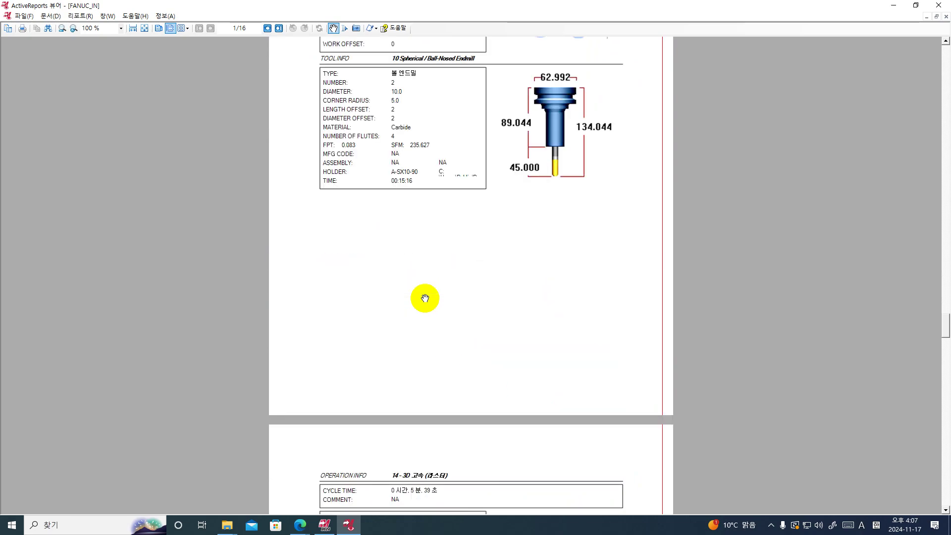
scroll(425, 297, "up", 5)
scroll(425, 297, "down", 5)
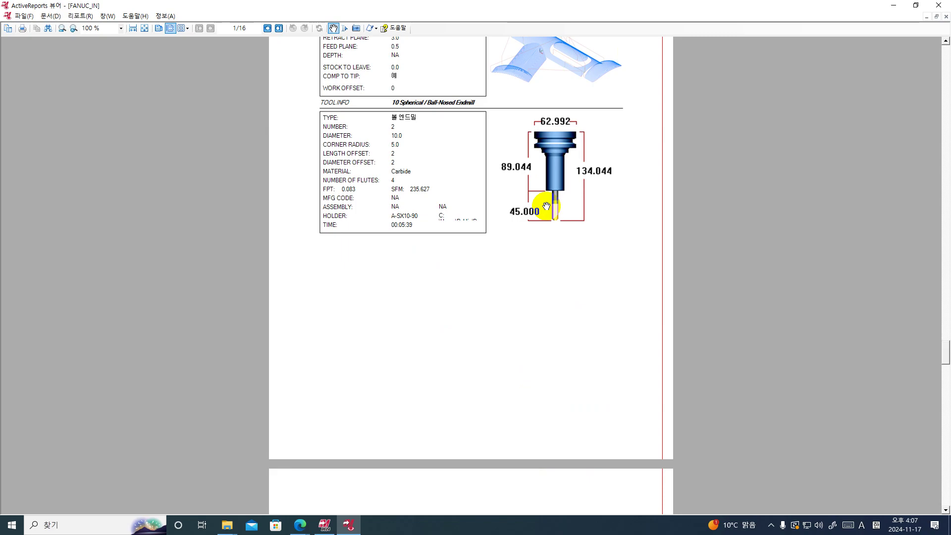
scroll(560, 159, "down", 3)
scroll(552, 142, "up", 4)
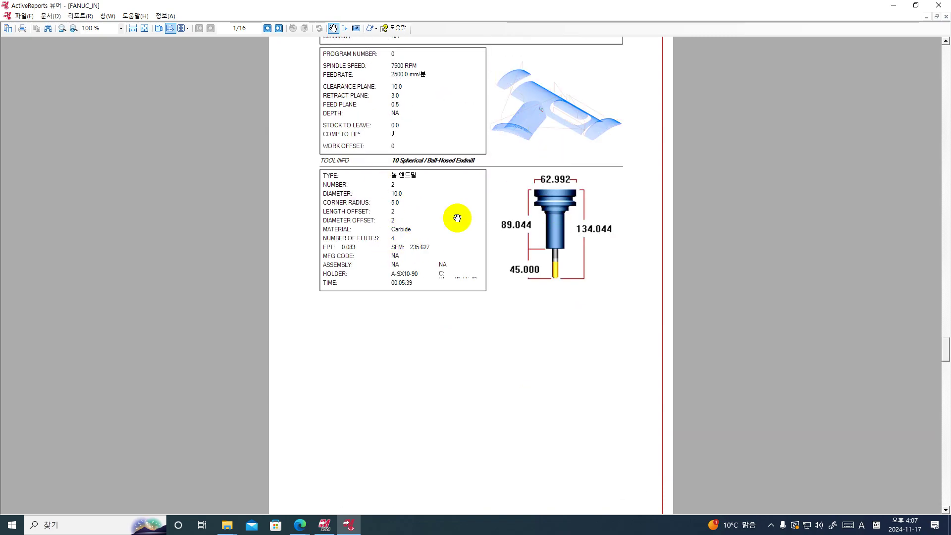
left_click(939, 5)
- Generate a setup sheet for 가공경로 그룹-1 with the report template changed to setup sheet (mill2)
right_click(51, 167)
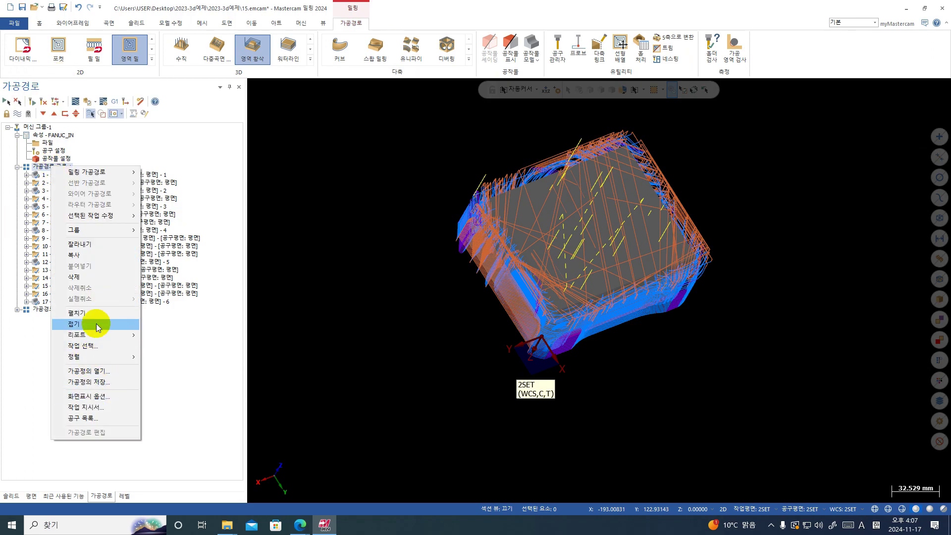
left_click(91, 409)
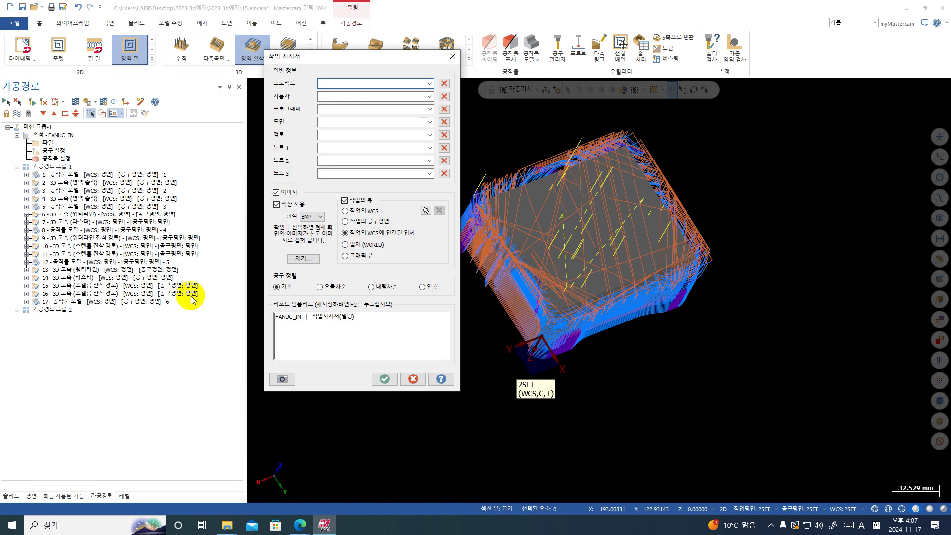
left_click(346, 319)
double_click(345, 318)
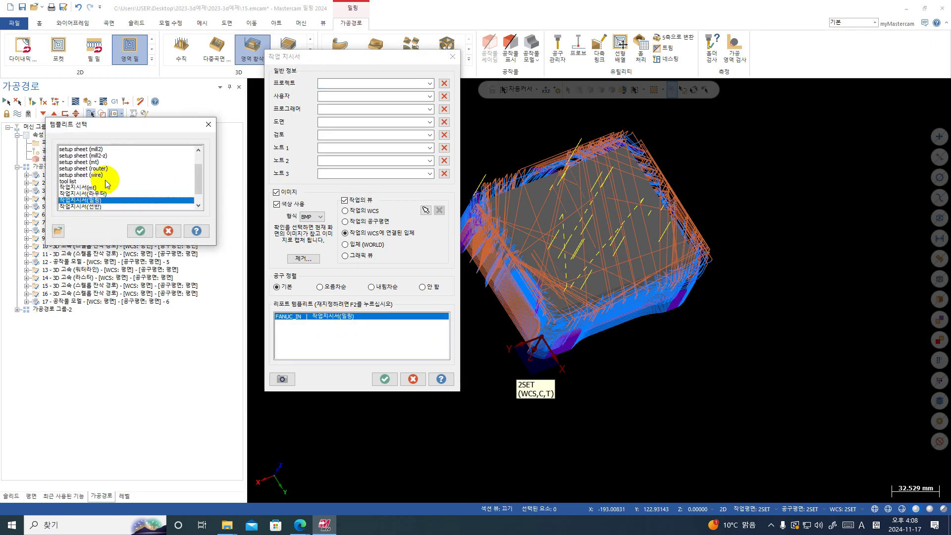
scroll(105, 176, "up", 1)
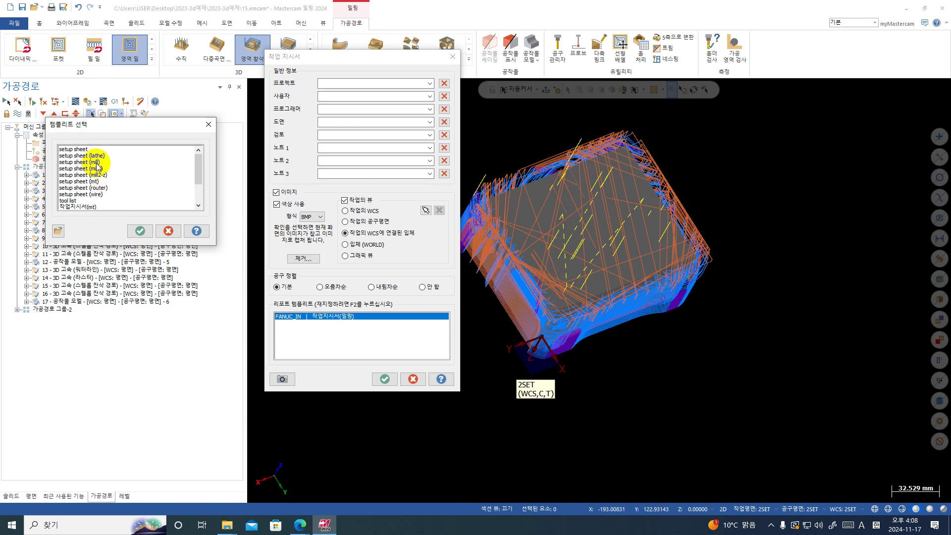
left_click(98, 163)
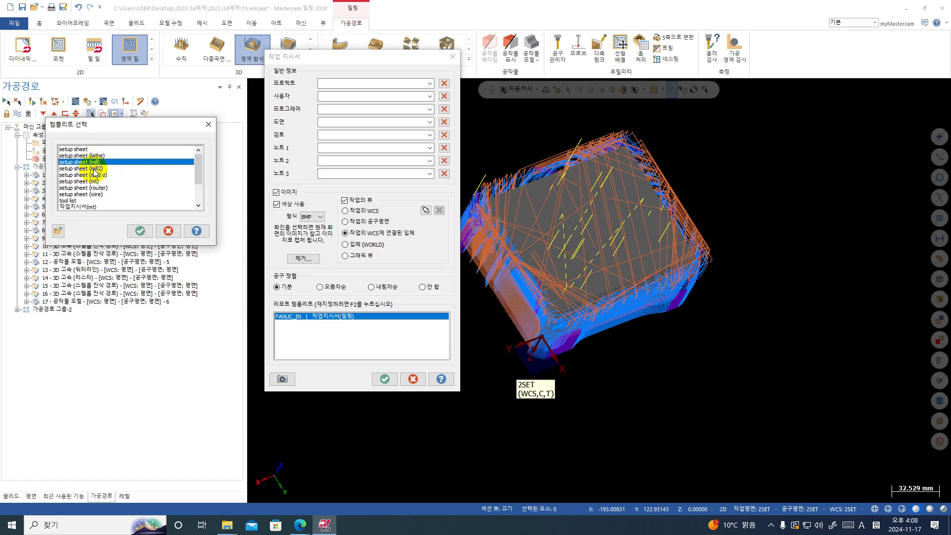
left_click(95, 169)
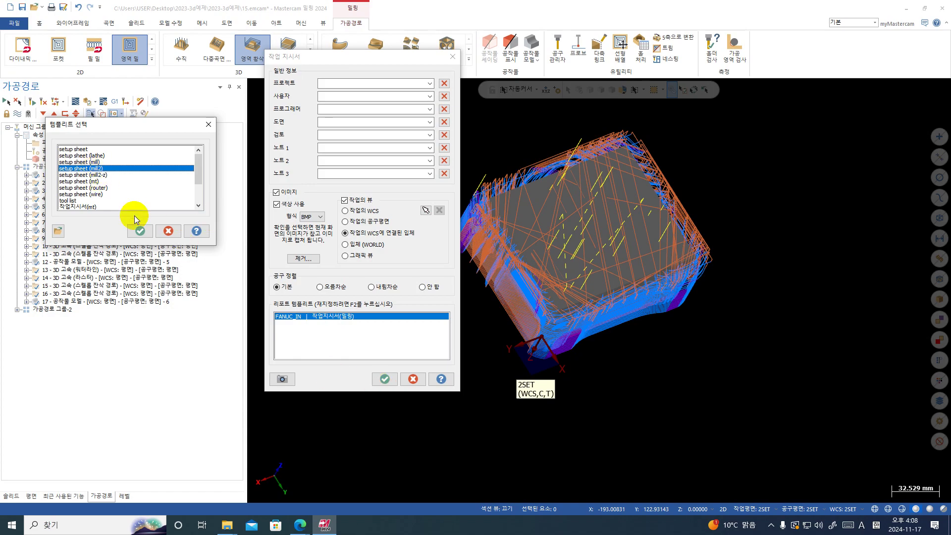
left_click(139, 231)
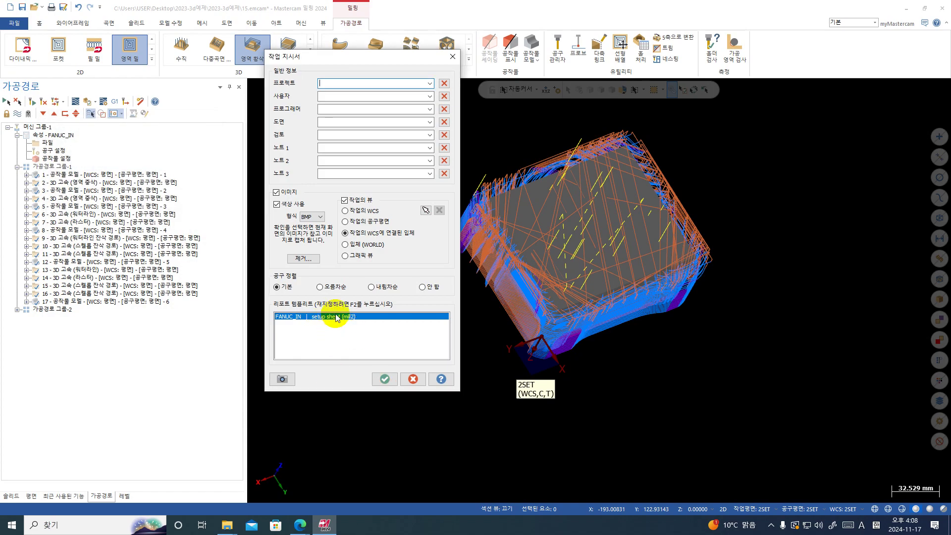
left_click(384, 378)
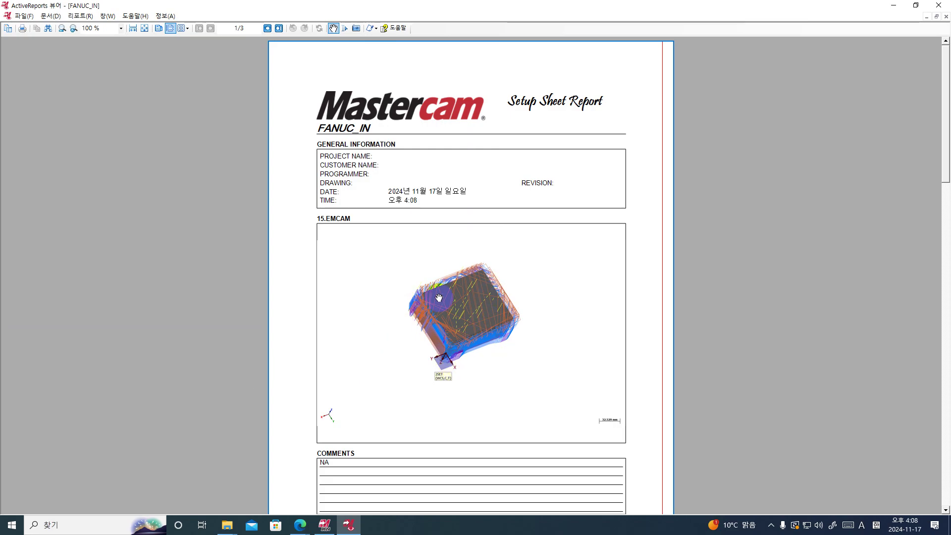
- Examine the mill2 report's operation list, Z depths, cycle times and illustrated tool list, and close the report
scroll(431, 265, "down", 10)
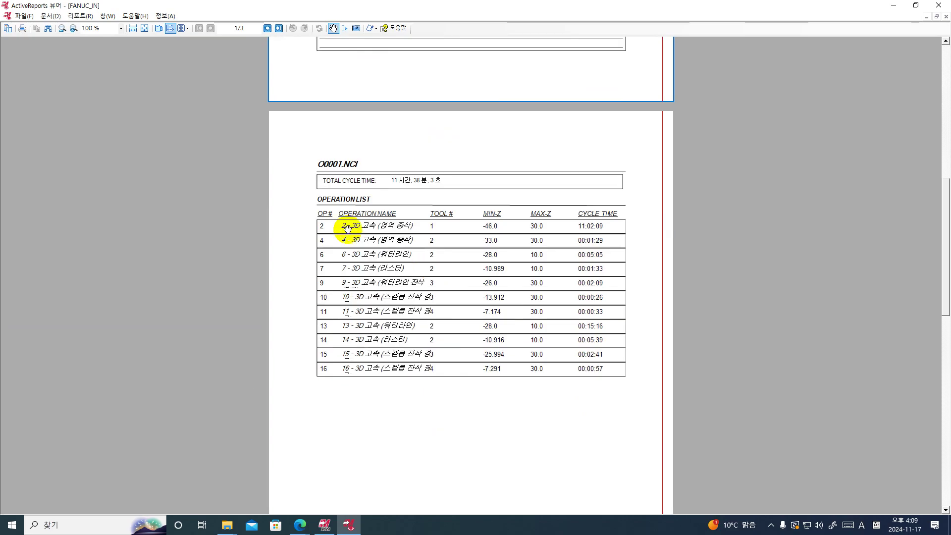
scroll(497, 352, "down", 10)
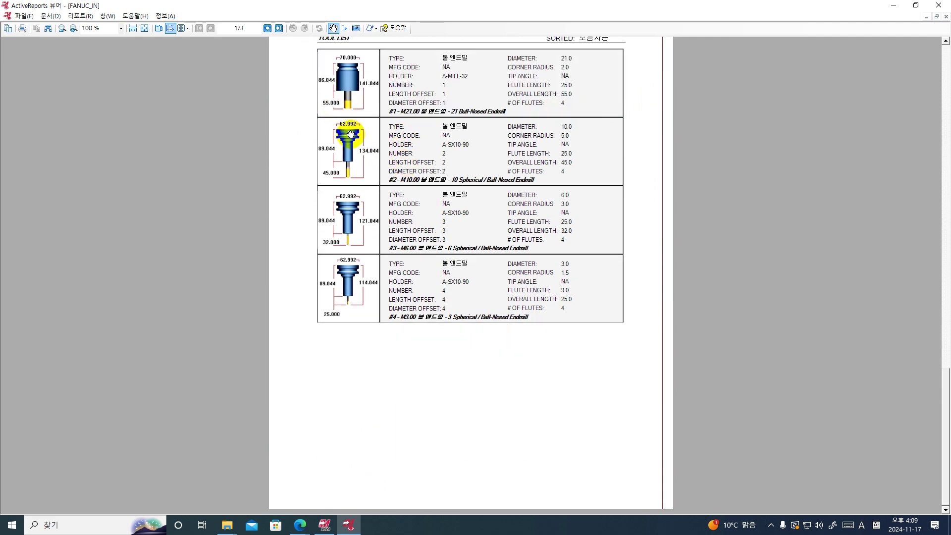
scroll(350, 144, "up", 10)
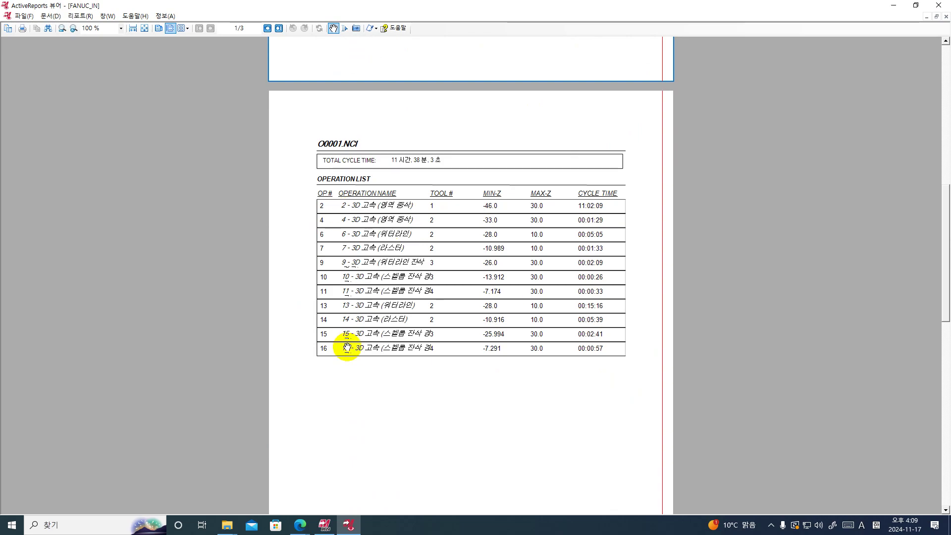
scroll(346, 327, "down", 10)
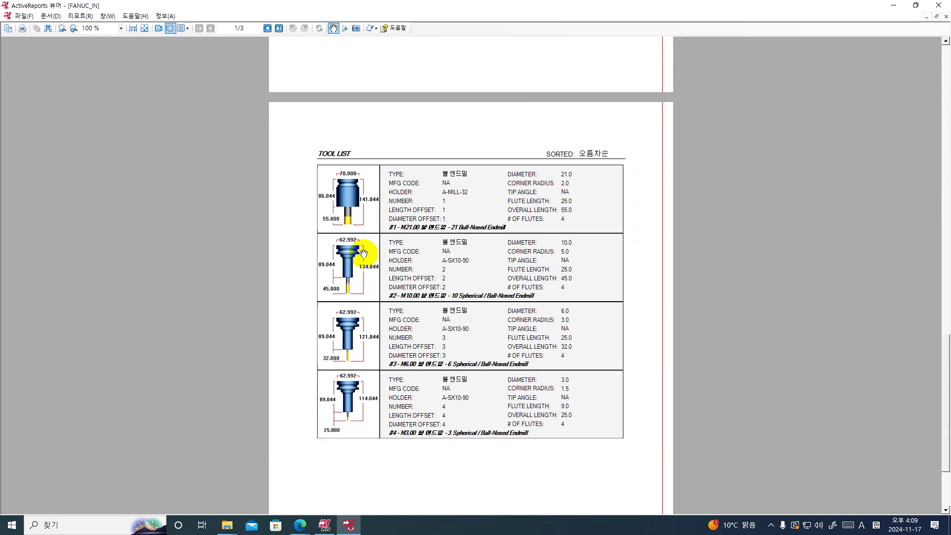
scroll(419, 314, "up", 10)
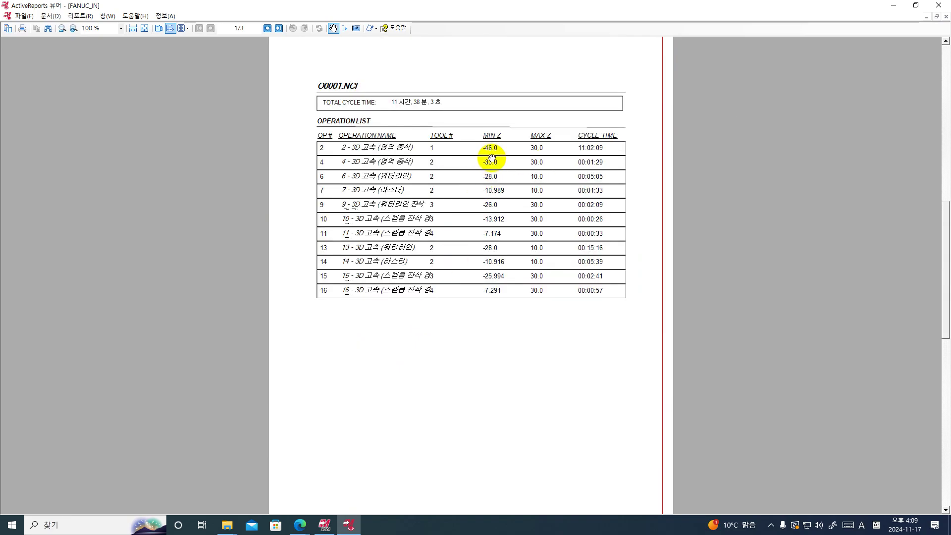
scroll(399, 350, "down", 10)
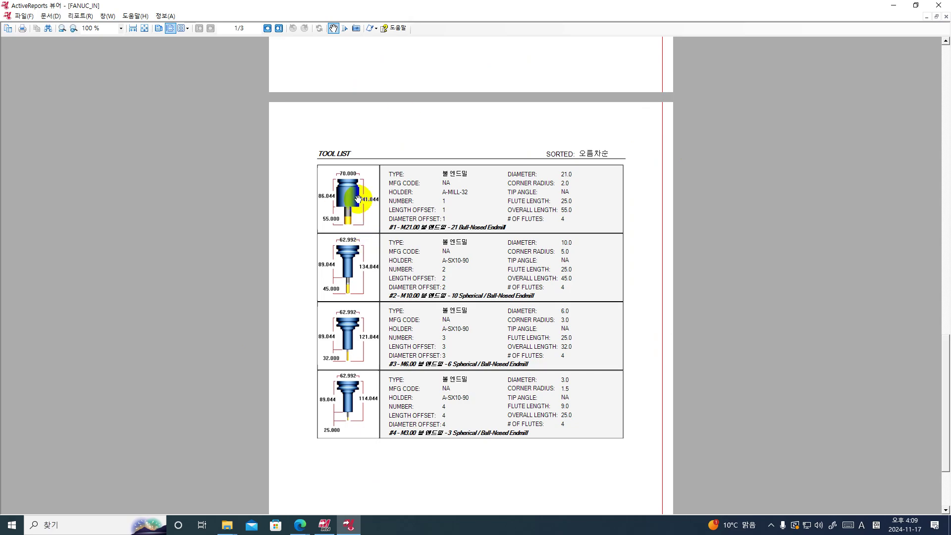
scroll(331, 230, "up", 3)
scroll(331, 229, "down", 3)
scroll(421, 271, "down", 2)
left_click(939, 5)
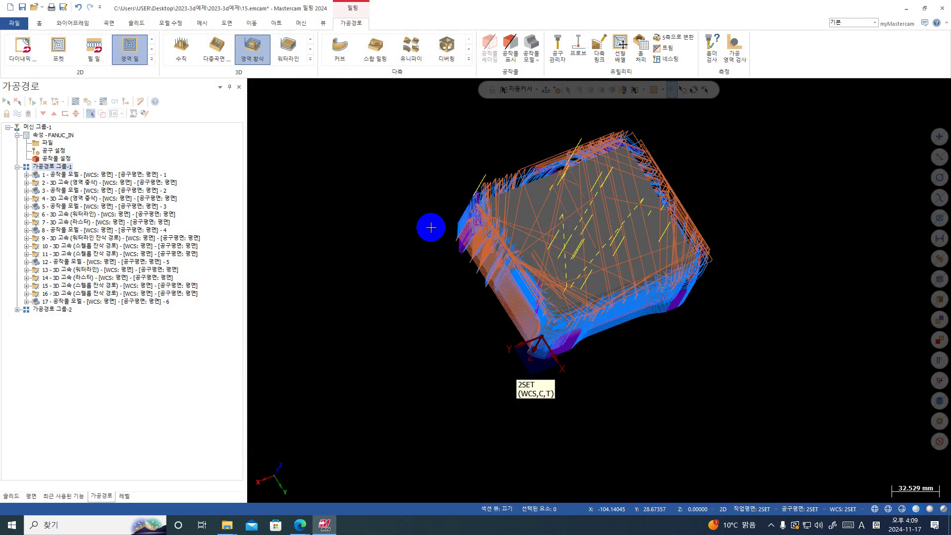
- Generate another setup sheet for 가공경로 그룹-1 using the setup sheet (mill2-z) template
right_click(61, 167)
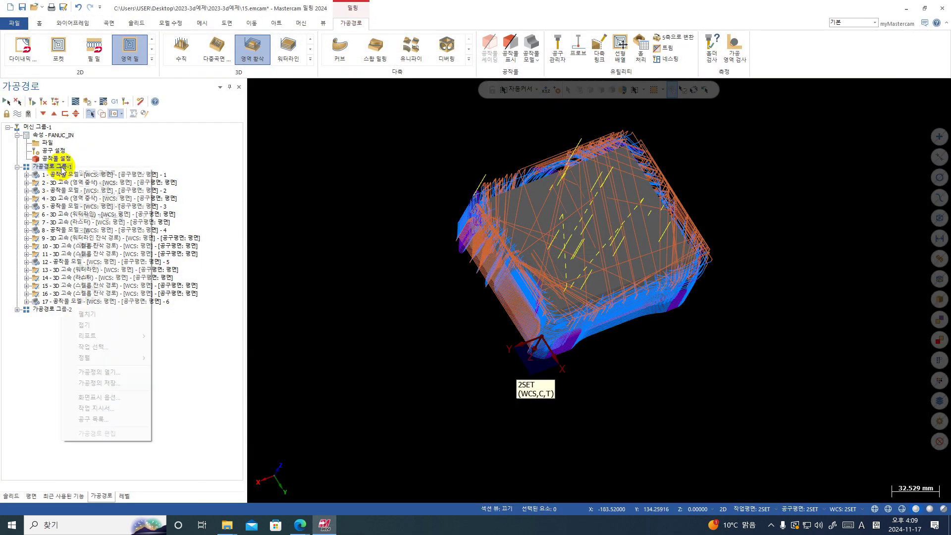
left_click(114, 411)
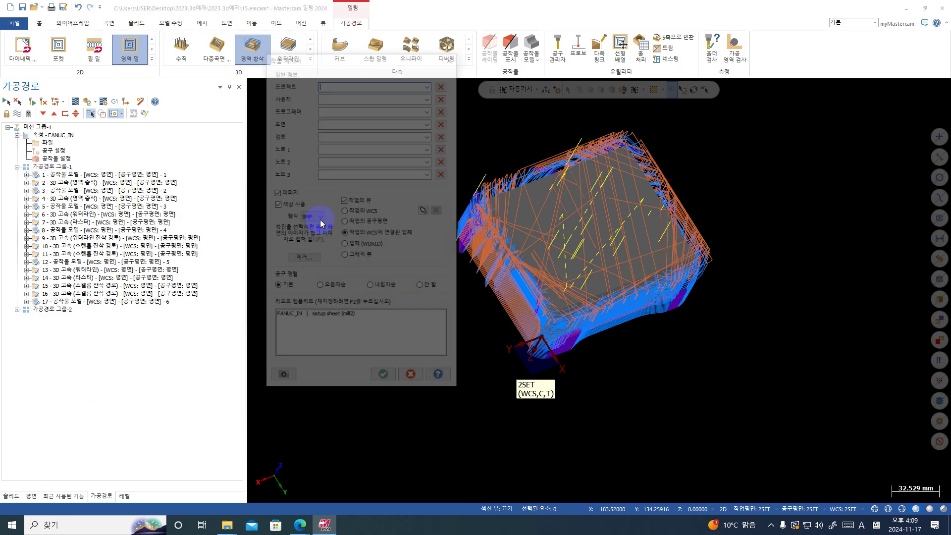
double_click(324, 318)
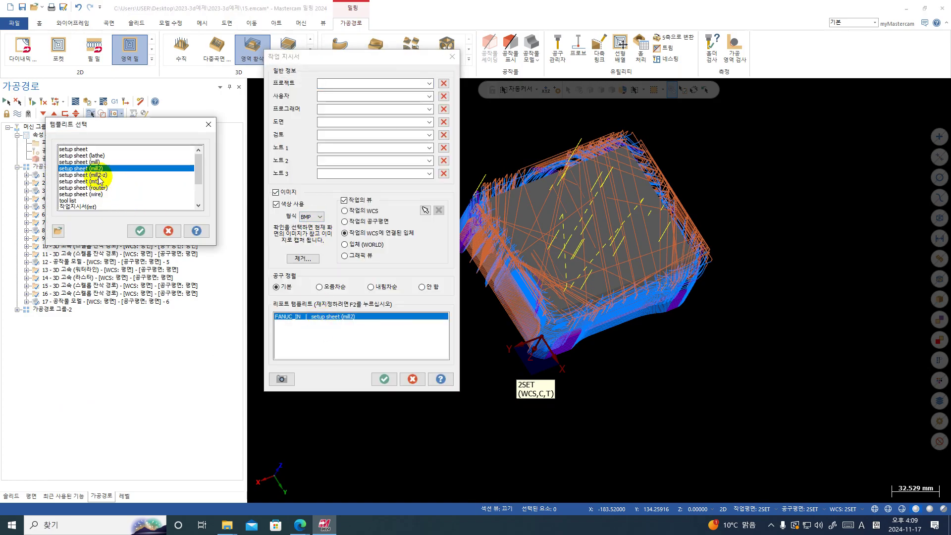
left_click(94, 175)
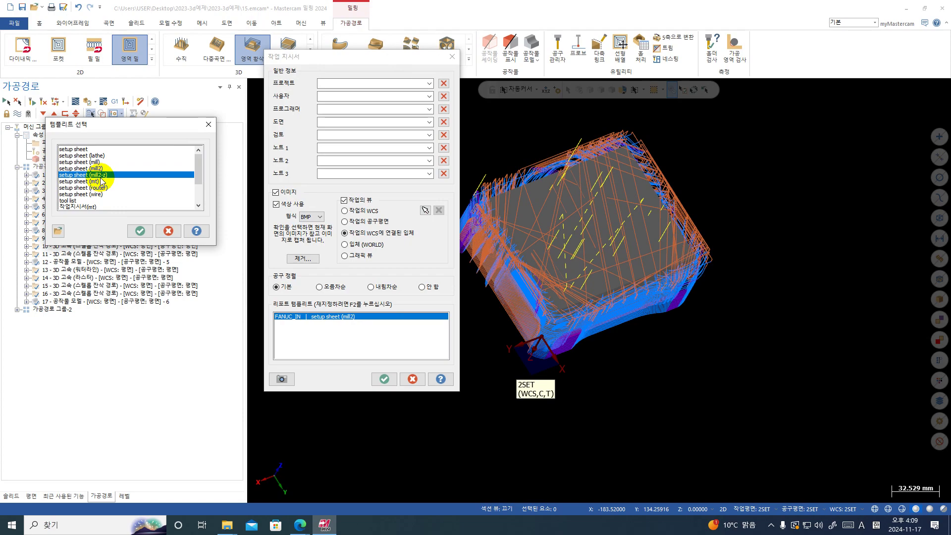
left_click(140, 231)
left_click(382, 378)
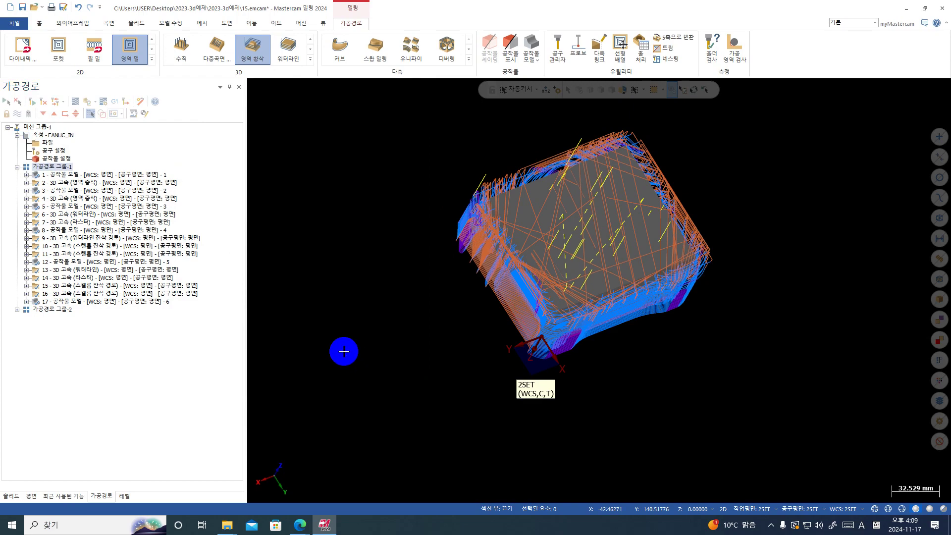
- Examine the mill2-z report's part image, operation list and compact tool list, and close the report
scroll(570, 323, "down", 5)
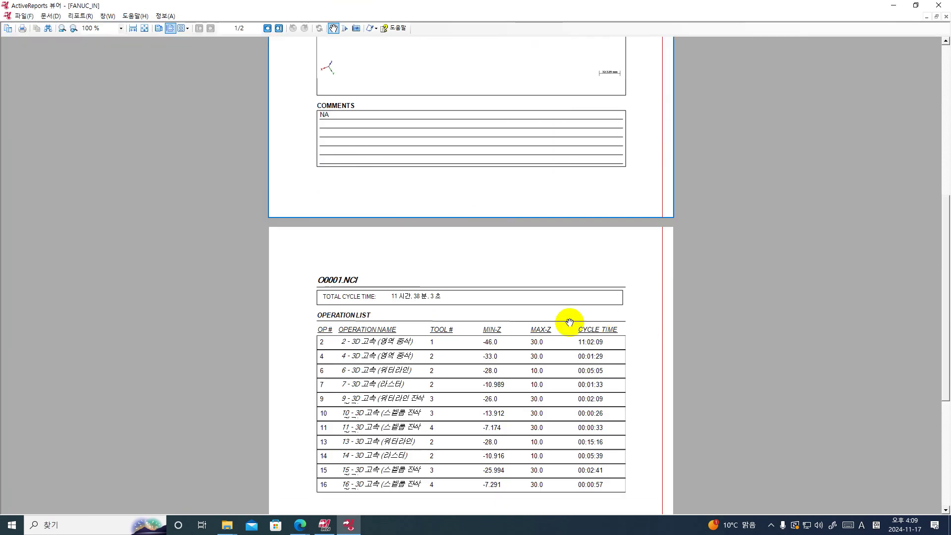
scroll(421, 202, "up", 5)
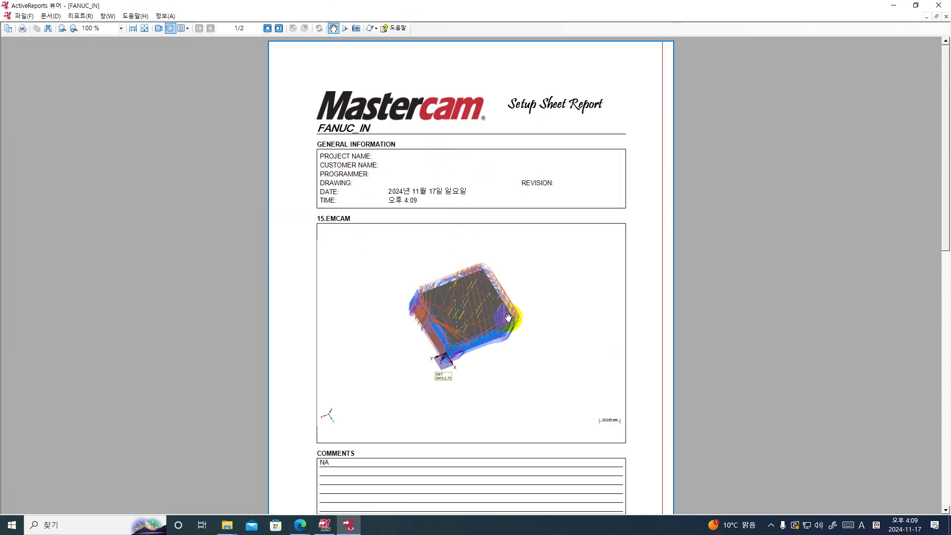
scroll(508, 317, "down", 5)
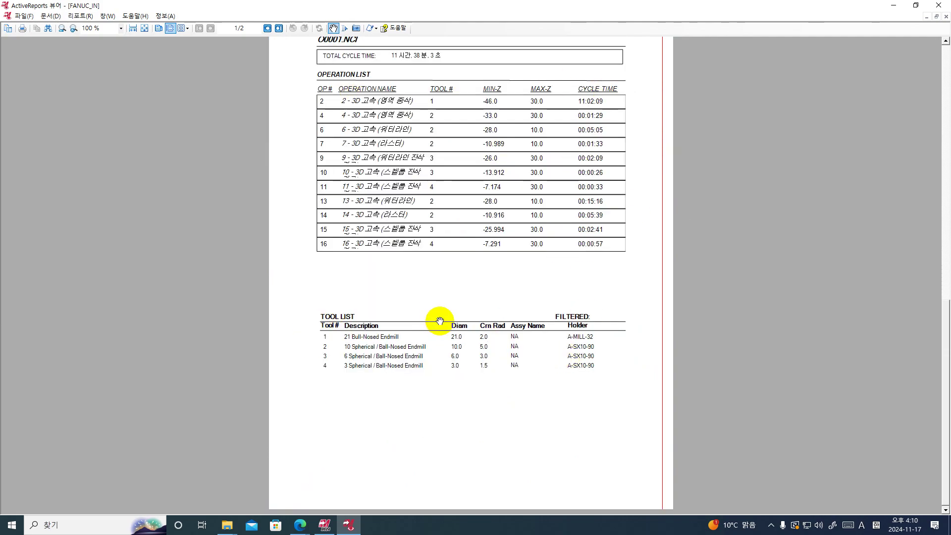
scroll(426, 208, "up", 3)
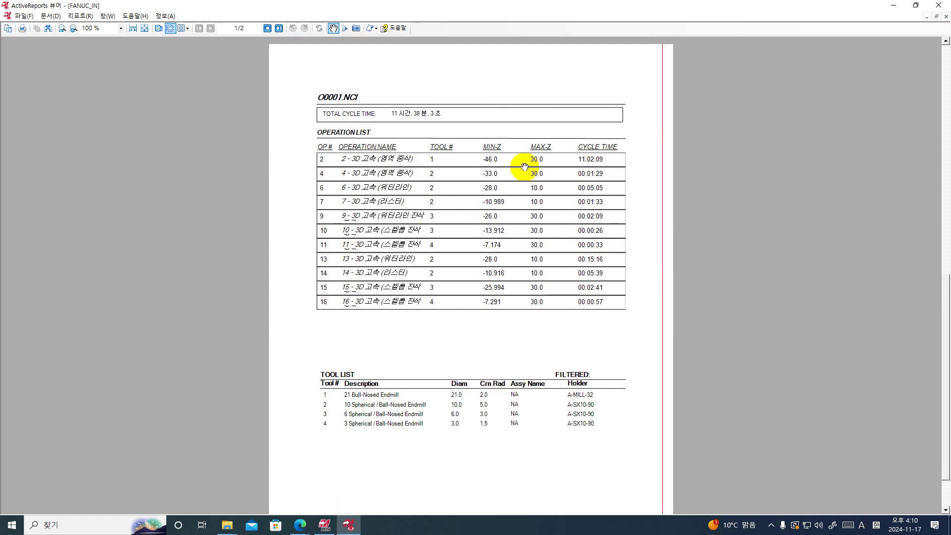
scroll(483, 277, "down", 3)
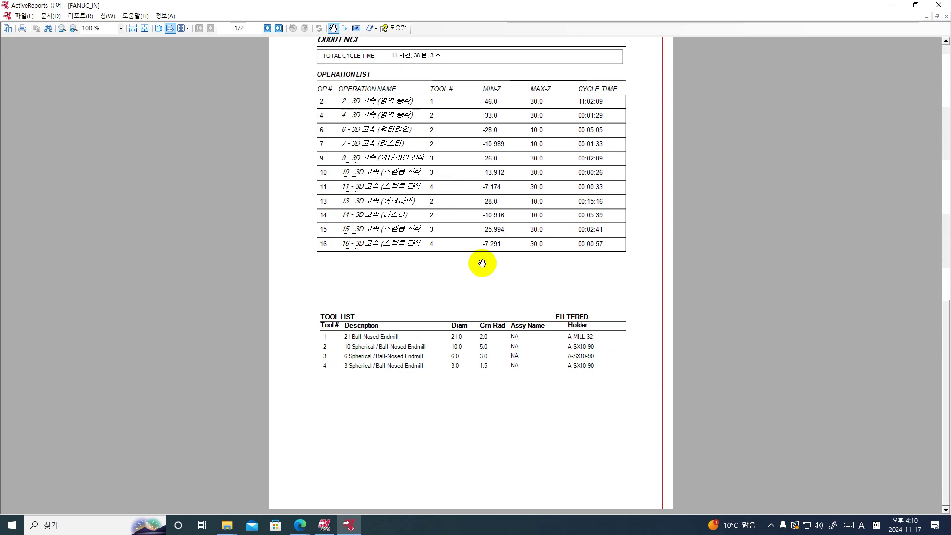
scroll(404, 389, "up", 10)
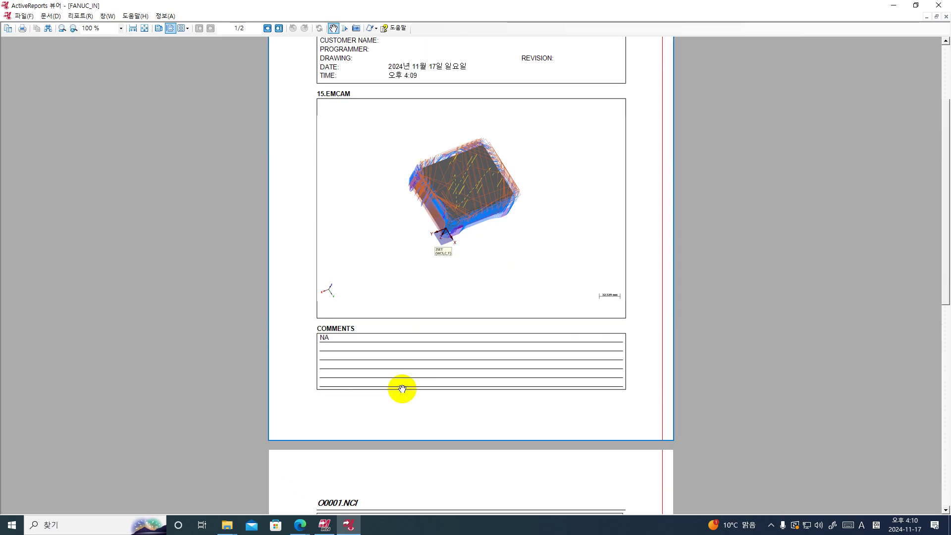
scroll(669, 325, "down", 10)
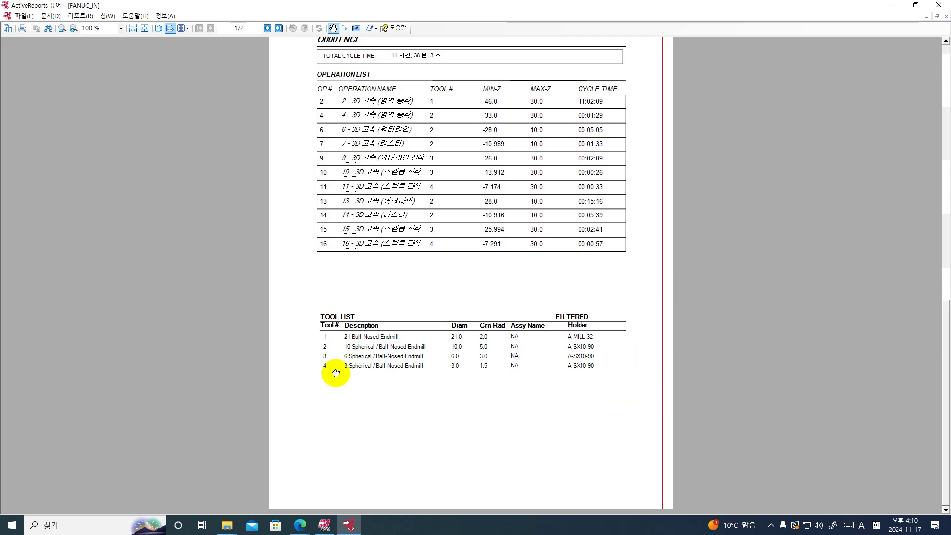
left_click(938, 5)
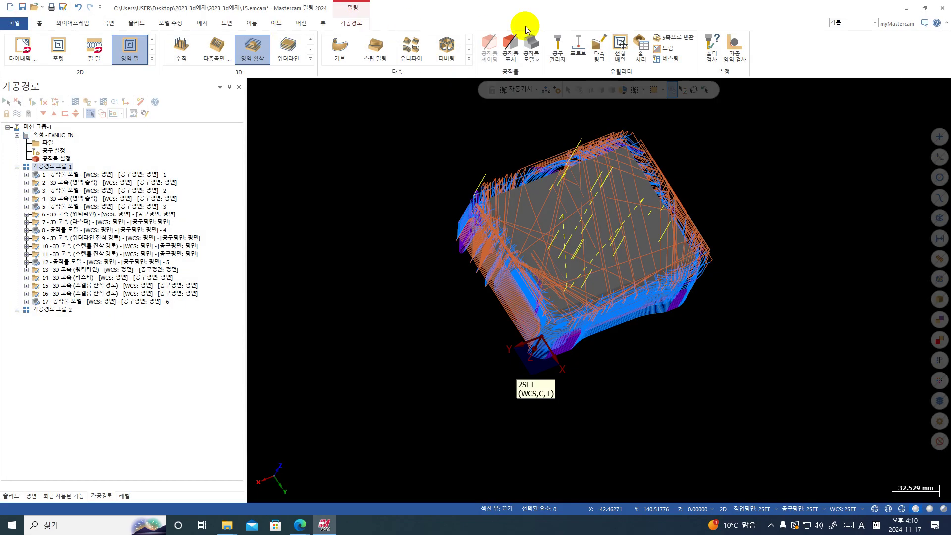
- Generate the simple tool list report (리포트) for 머신 그룹-1 from the tool manager
left_click(558, 45)
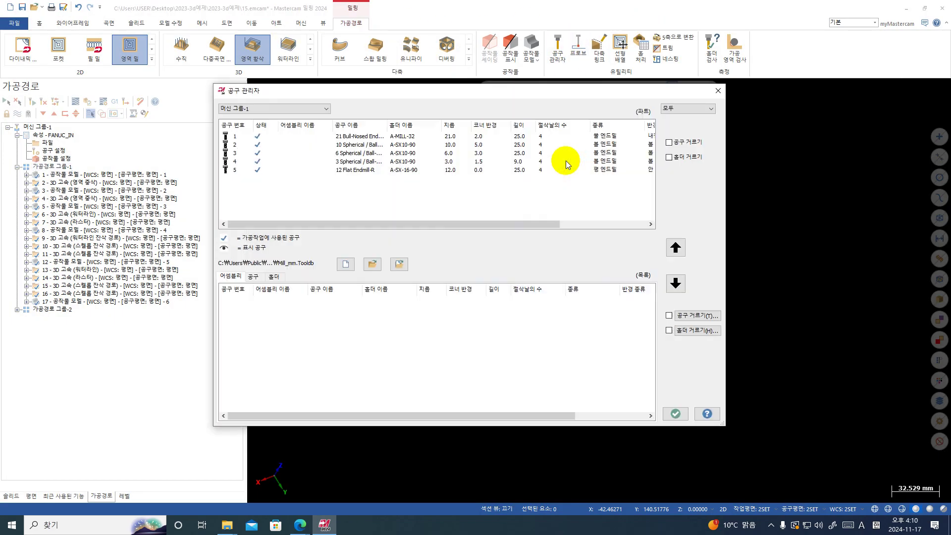
right_click(368, 208)
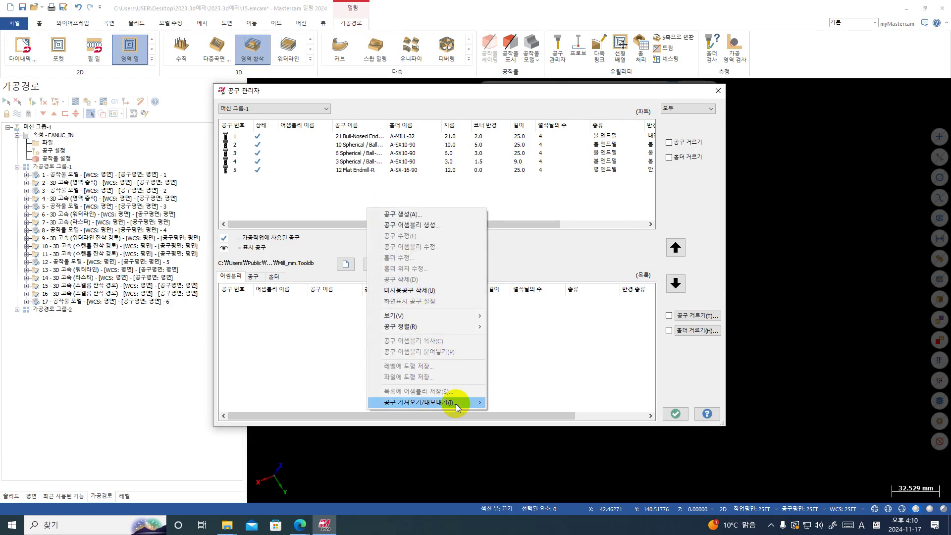
mouse_move(456, 403)
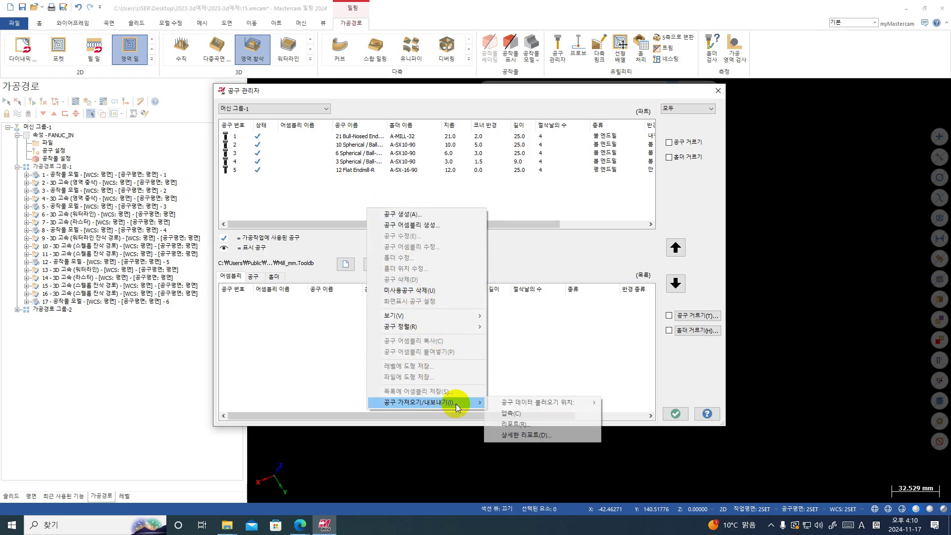
left_click(508, 419)
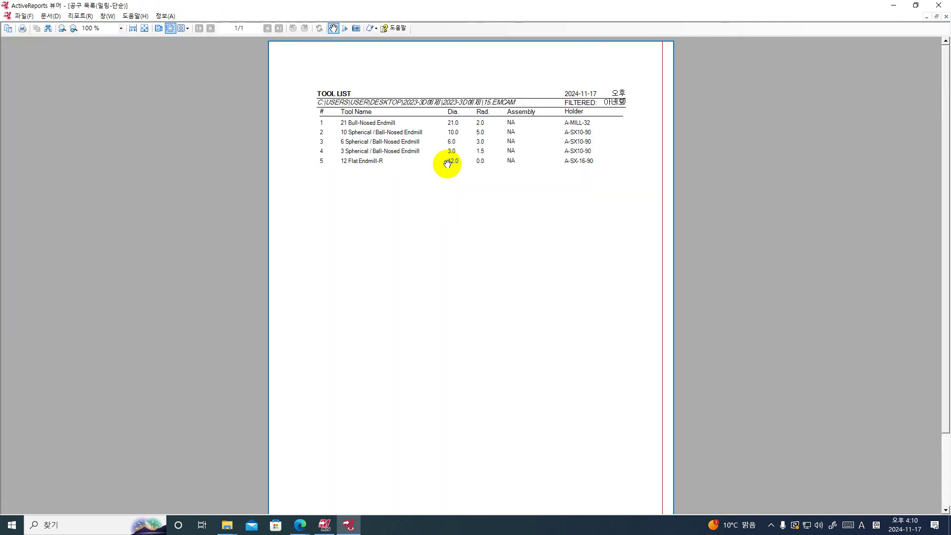
- Close the tool list report and the tool manager
left_click(945, 10)
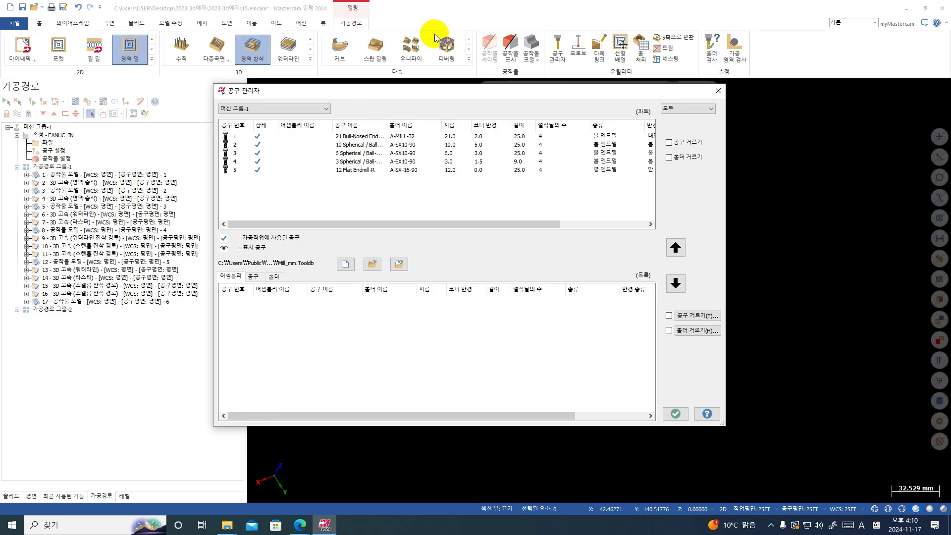
left_click(719, 91)
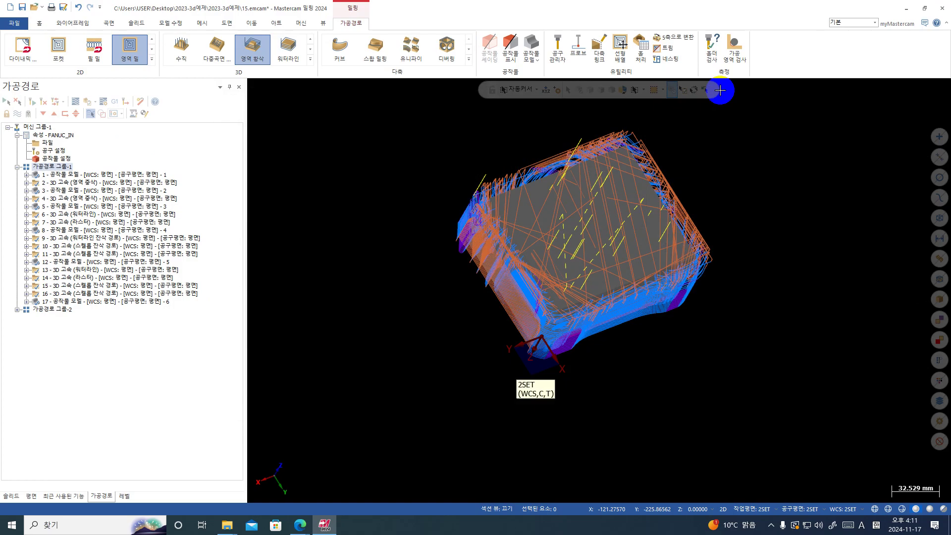
- Show only operation 10's toolpath on the fitting and set the graphics view to the top view (평면) of the 2SET plane
left_click(125, 253)
left_click(124, 262)
left_click(123, 247)
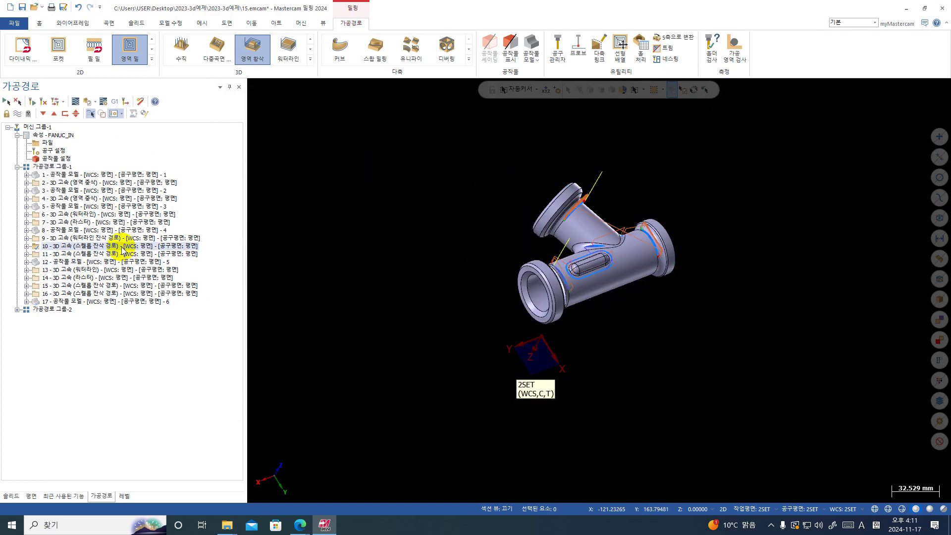
middle_click_drag(477, 142, 639, 243)
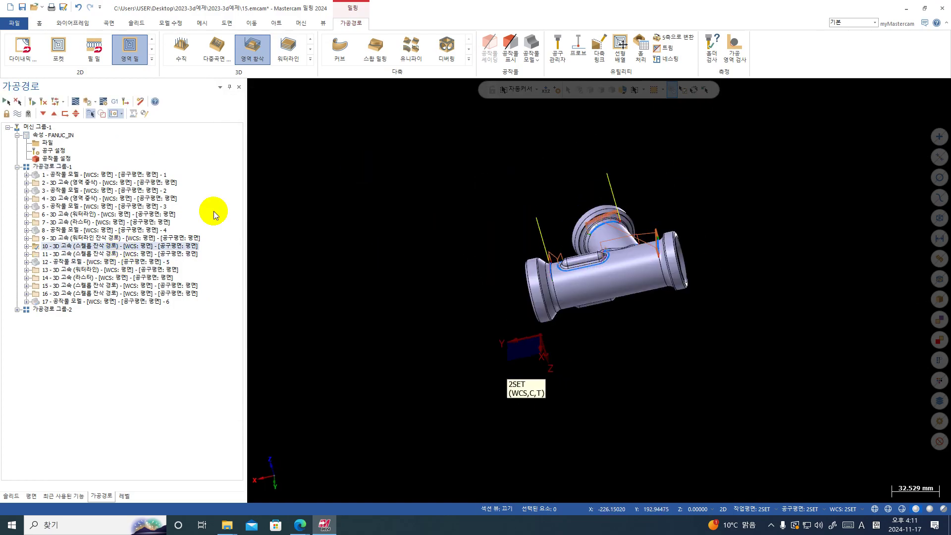
middle_click_drag(652, 307, 723, 164)
right_click(745, 140)
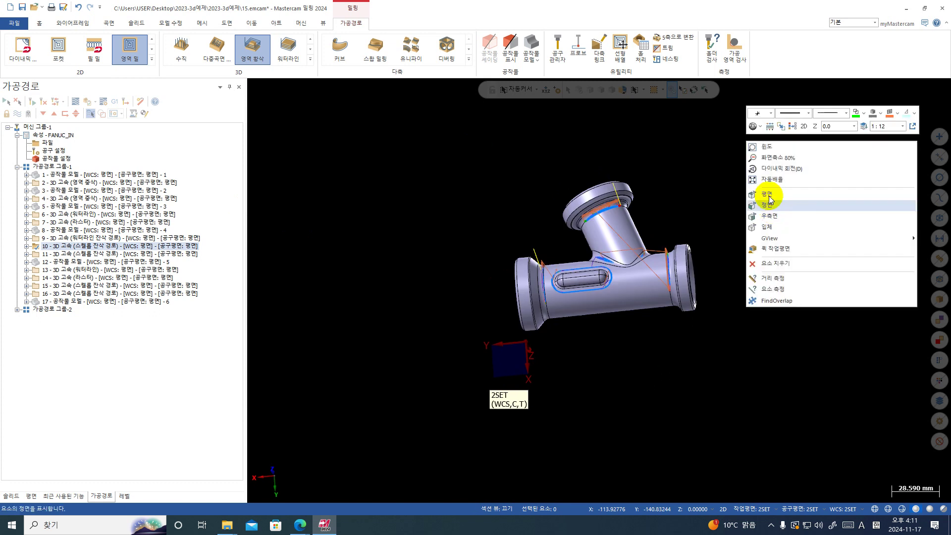
left_click(769, 202)
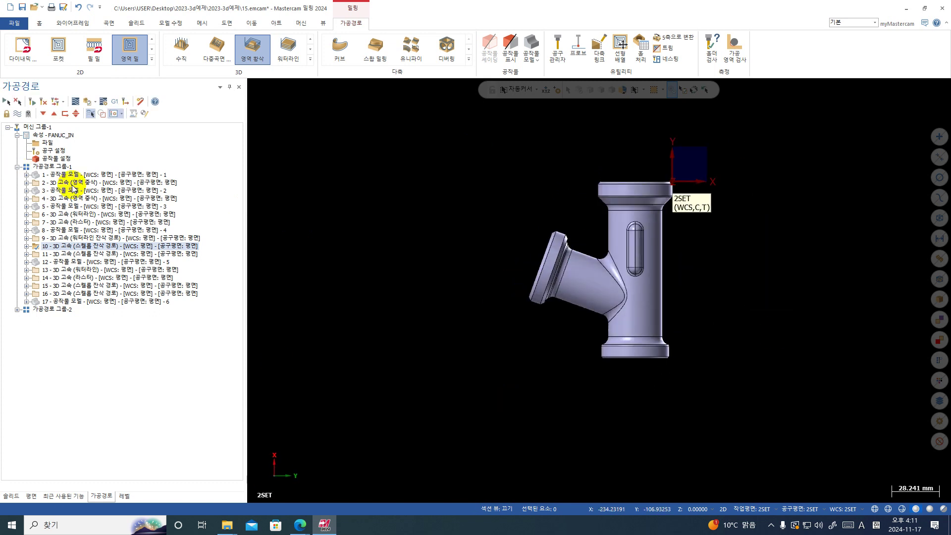
- Compare the graphics display of stock model operations 1 and 17 with the roughing toolpath of operation 2
left_click(61, 167)
left_click(62, 174)
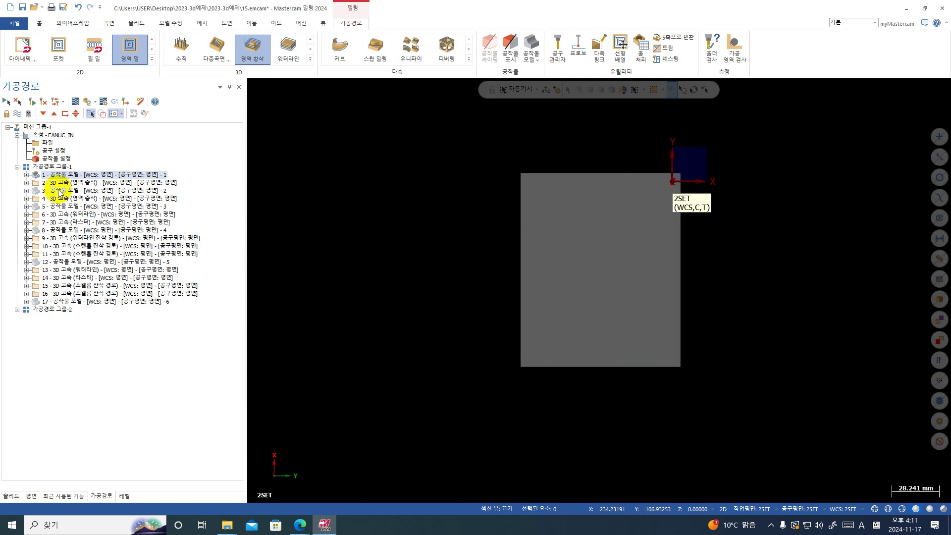
left_click(54, 182)
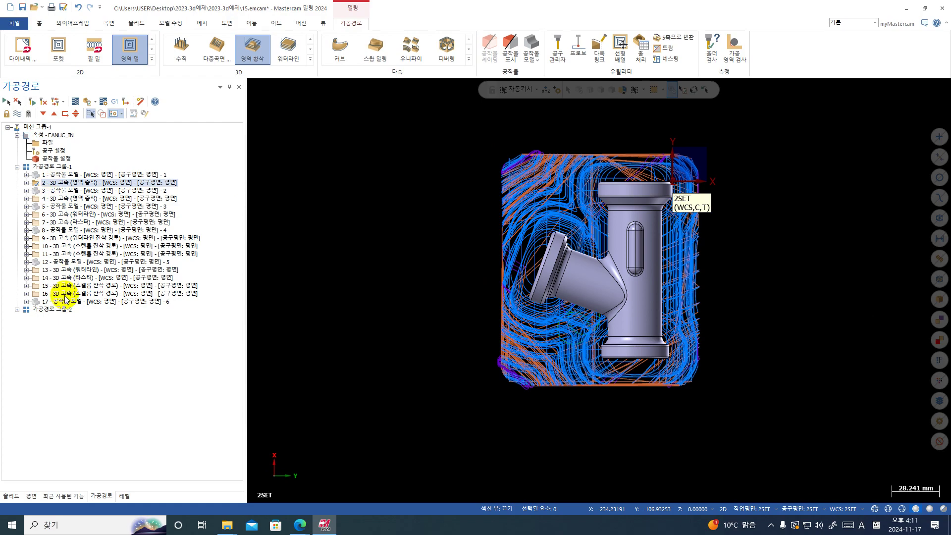
left_click(55, 301)
left_click(48, 183)
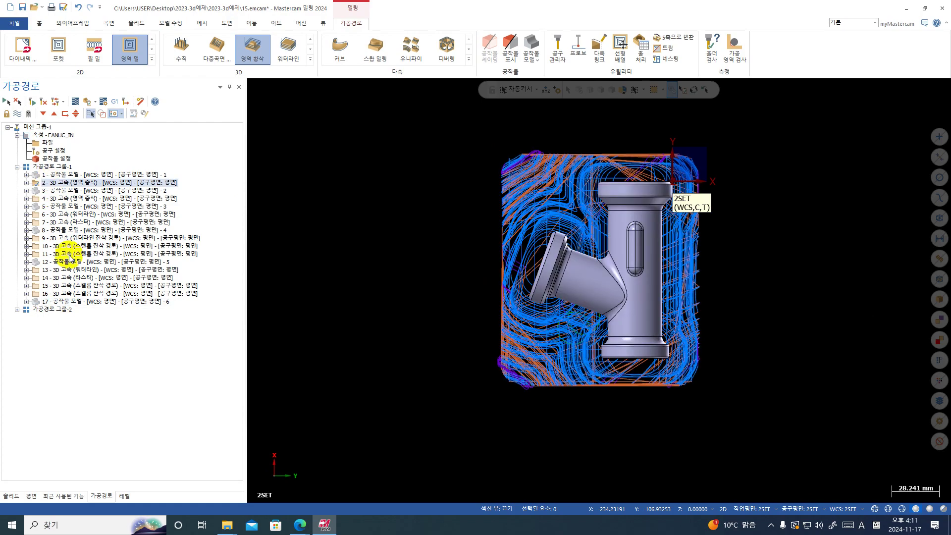
- Display all operations of 가공경로 그룹-1 and hide its stock model operations 1, 3, 5, 8, 12 and 17
left_click(48, 167)
left_click(42, 191)
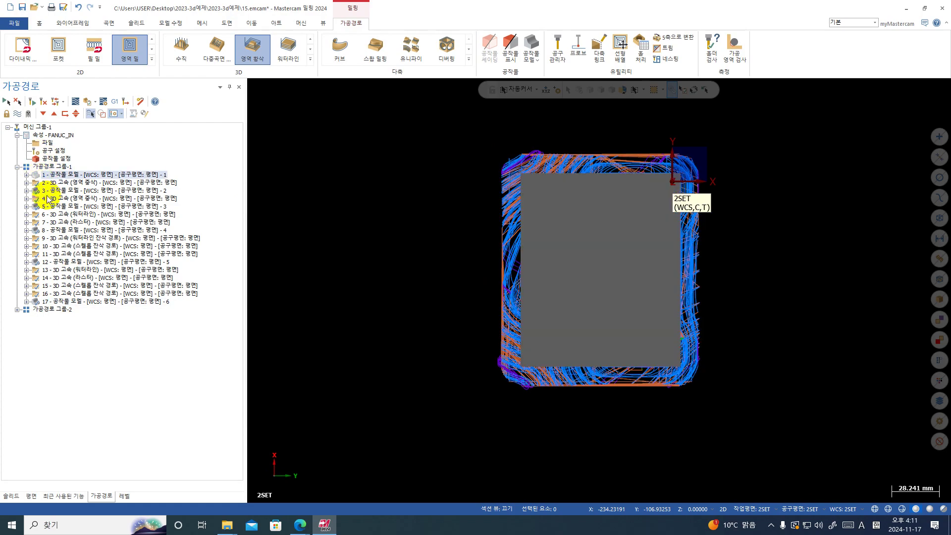
left_click(35, 207)
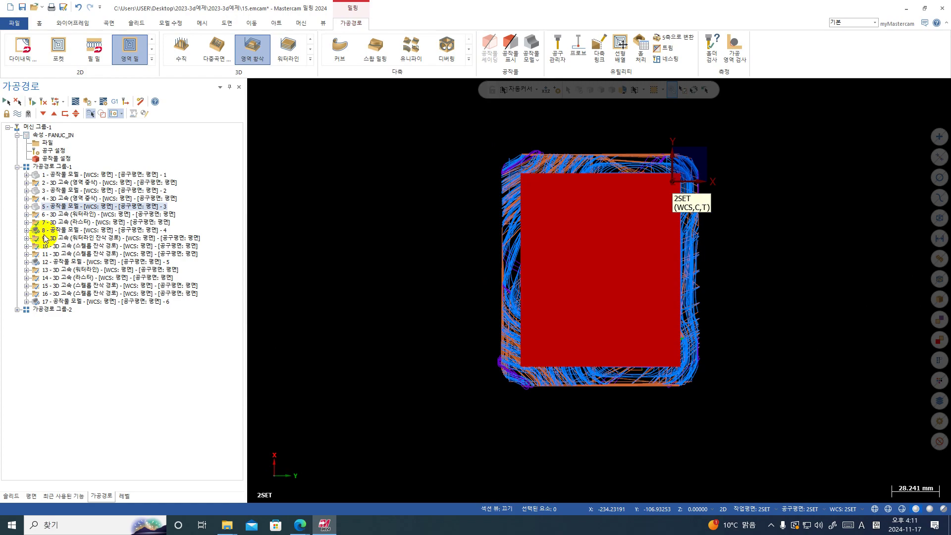
left_click(36, 231)
left_click(35, 262)
left_click(37, 302)
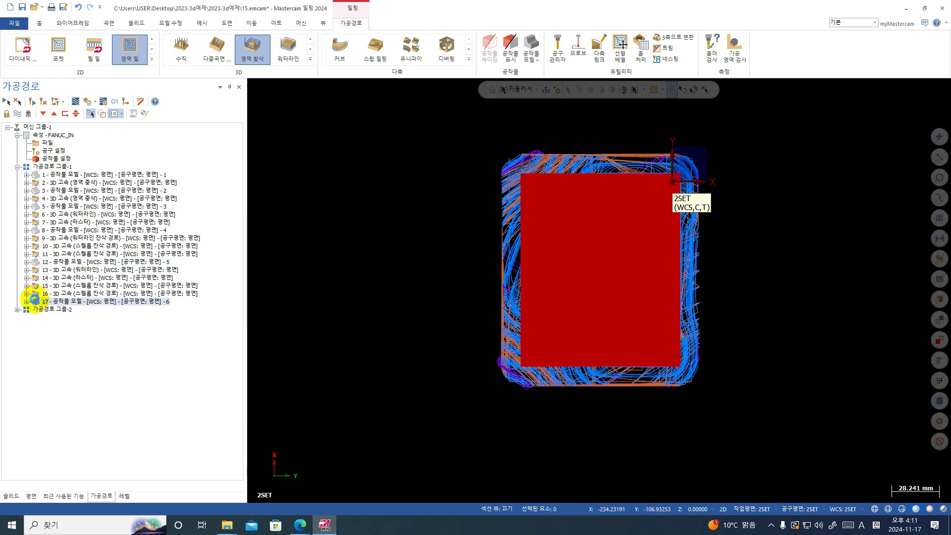
- Generate a setup sheet (작업 지시서) from the displayed toolpaths using the setup sheet (mill2) template
right_click(36, 301)
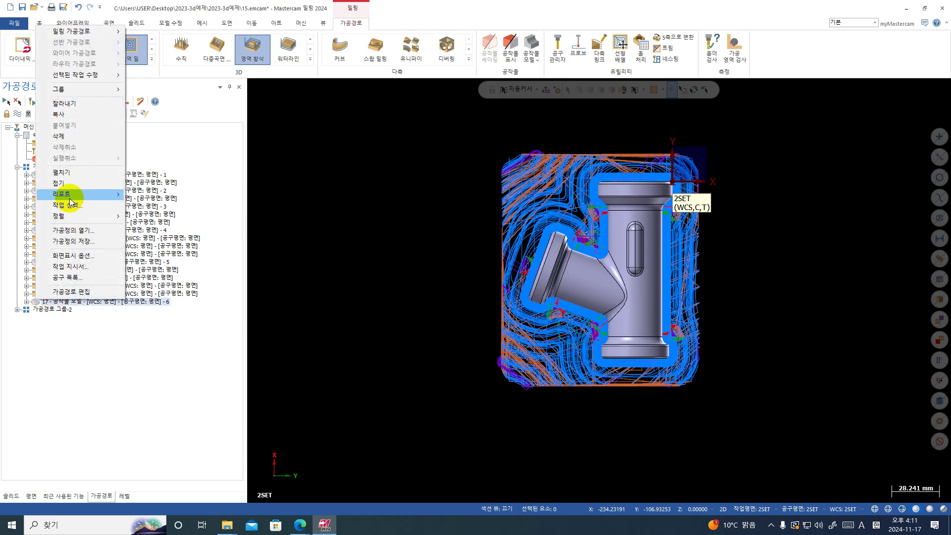
left_click(82, 266)
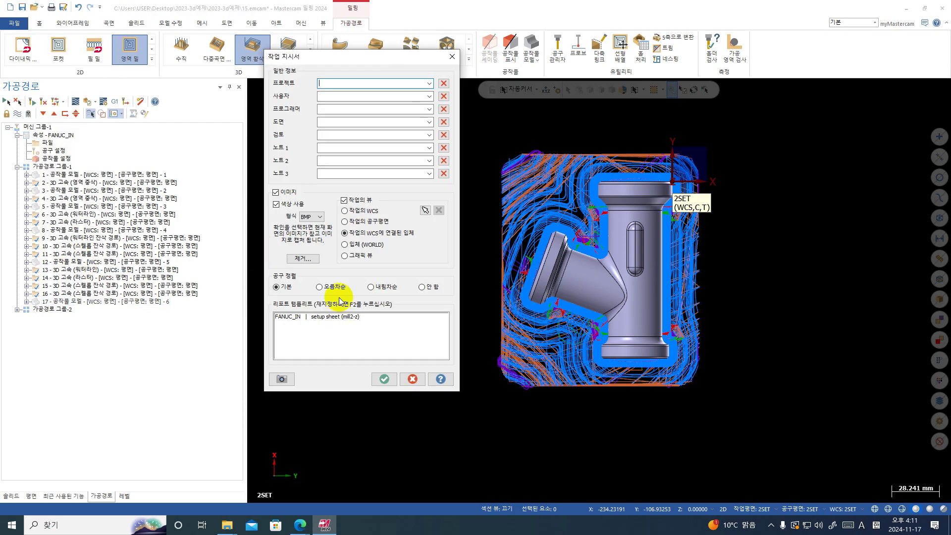
double_click(342, 317)
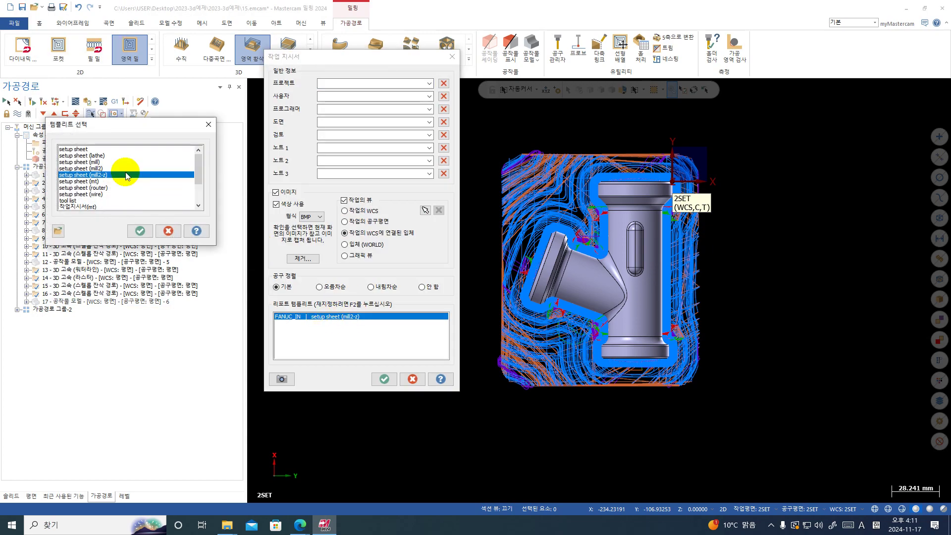
double_click(119, 172)
left_click(384, 379)
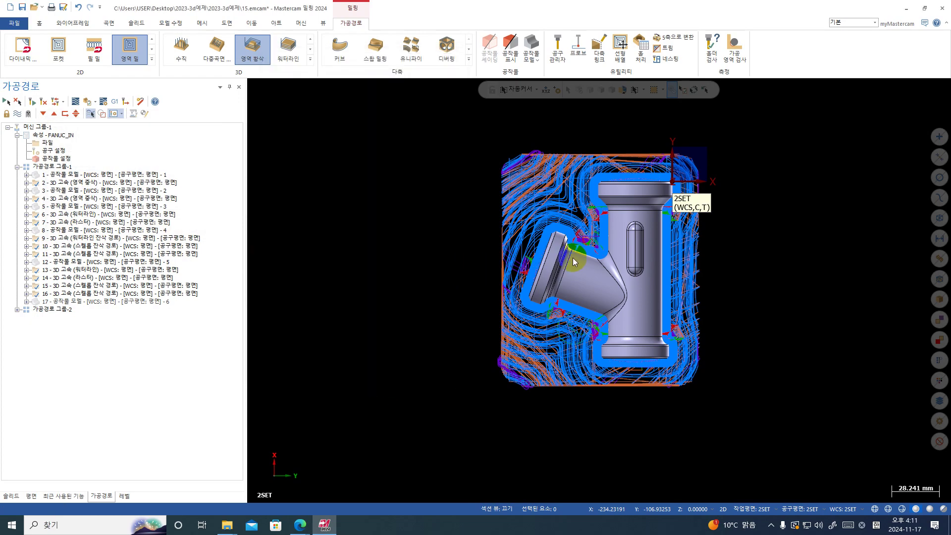
- Examine the new setup sheet's top-view toolpath image, operation list, cycle times and illustrated tool list, and close the report
scroll(575, 262, "down", 1)
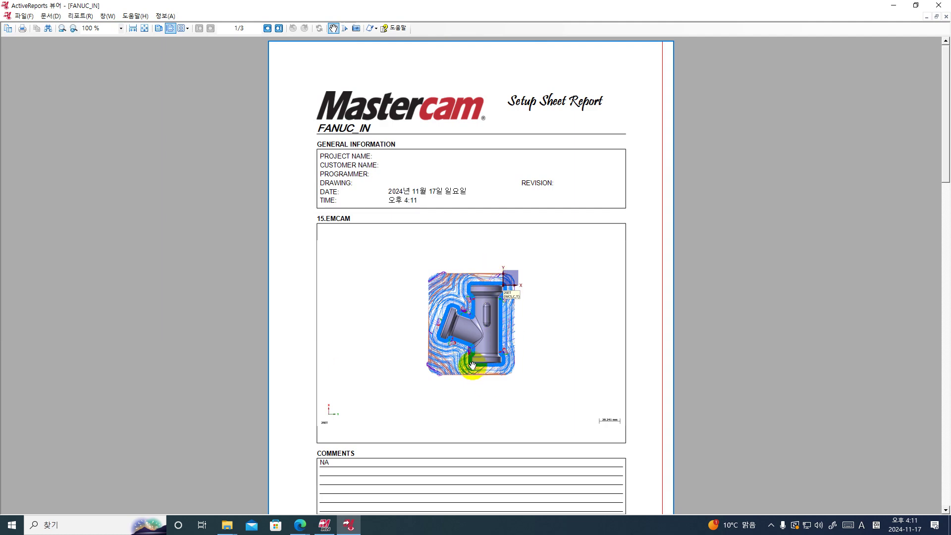
scroll(463, 342, "down", 5)
scroll(456, 268, "up", 4)
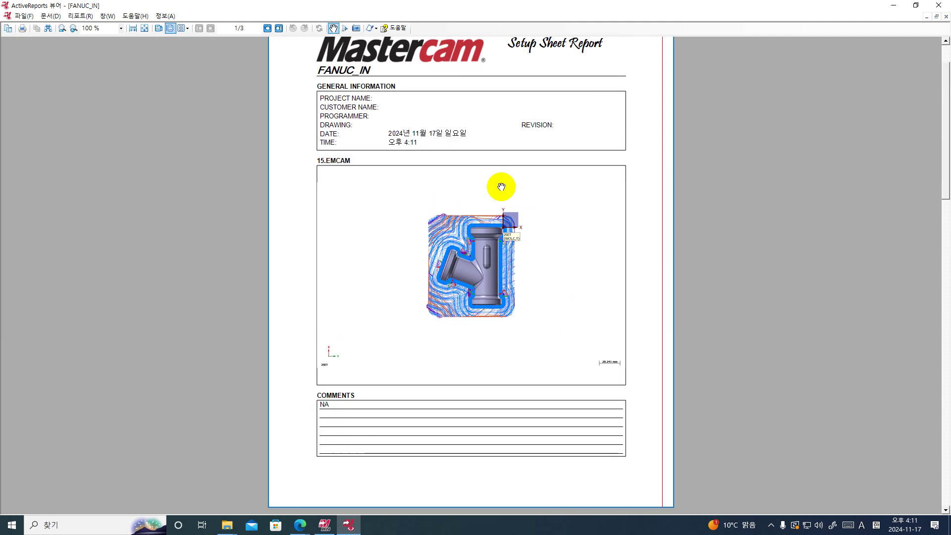
scroll(485, 151, "down", 5)
scroll(485, 150, "up", 3)
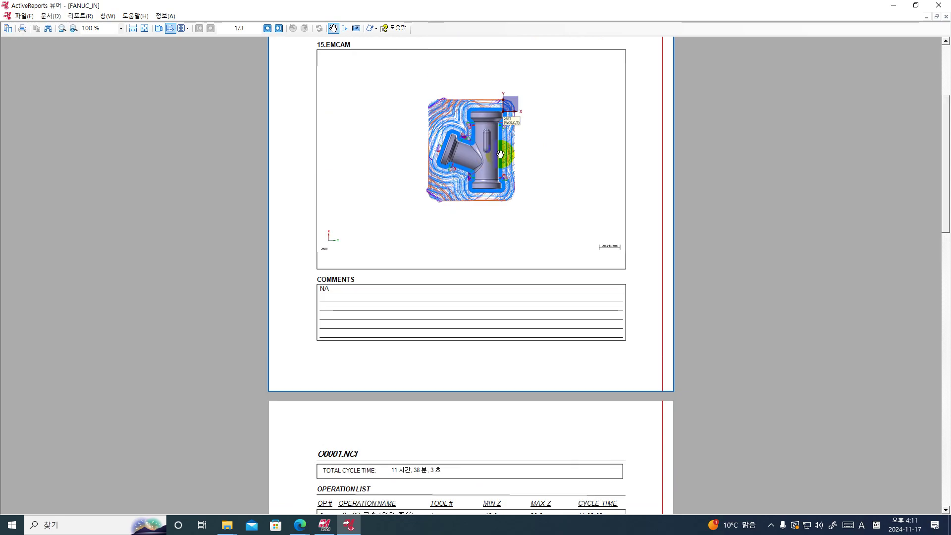
scroll(501, 223, "down", 12)
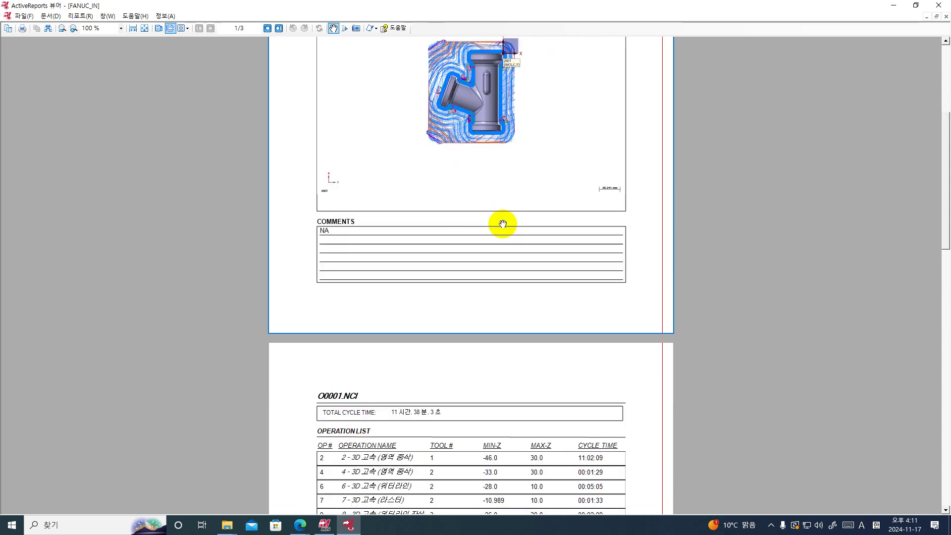
scroll(503, 226, "down", 9)
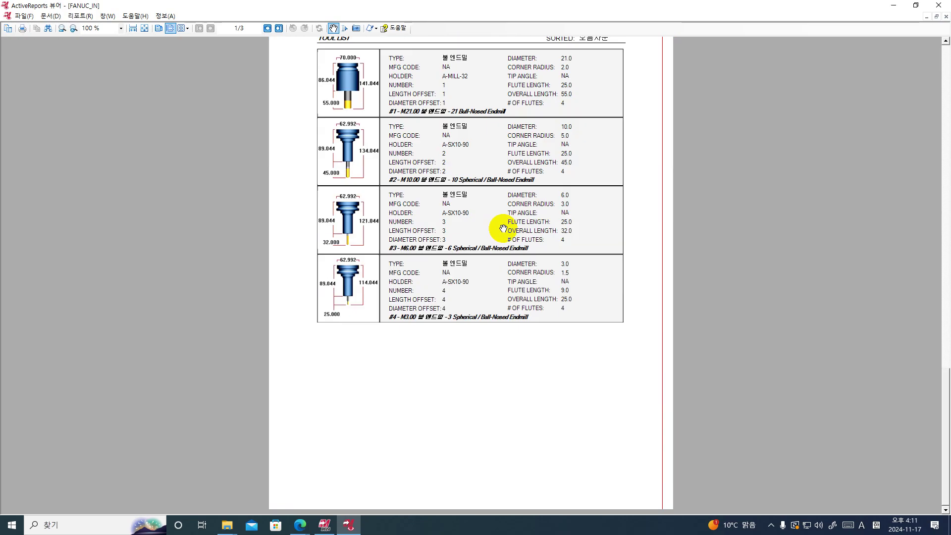
scroll(504, 229, "up", 13)
scroll(504, 229, "up", 10)
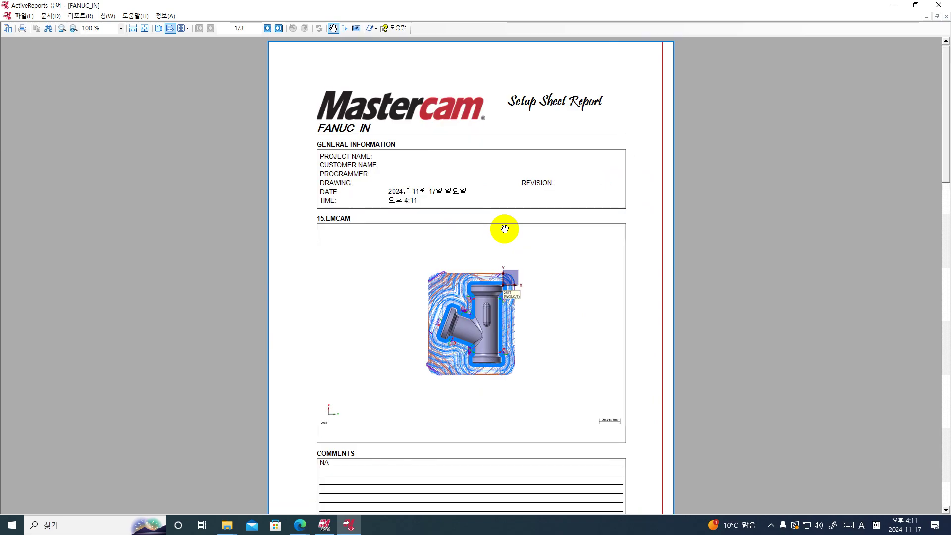
scroll(503, 229, "down", 2)
scroll(456, 170, "up", 1)
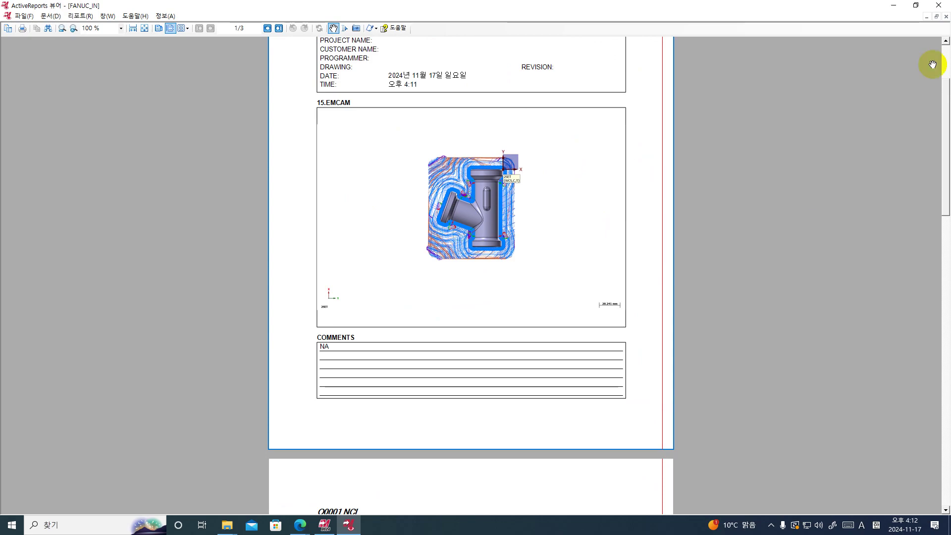
scroll(533, 250, "down", 15)
scroll(532, 249, "down", 3)
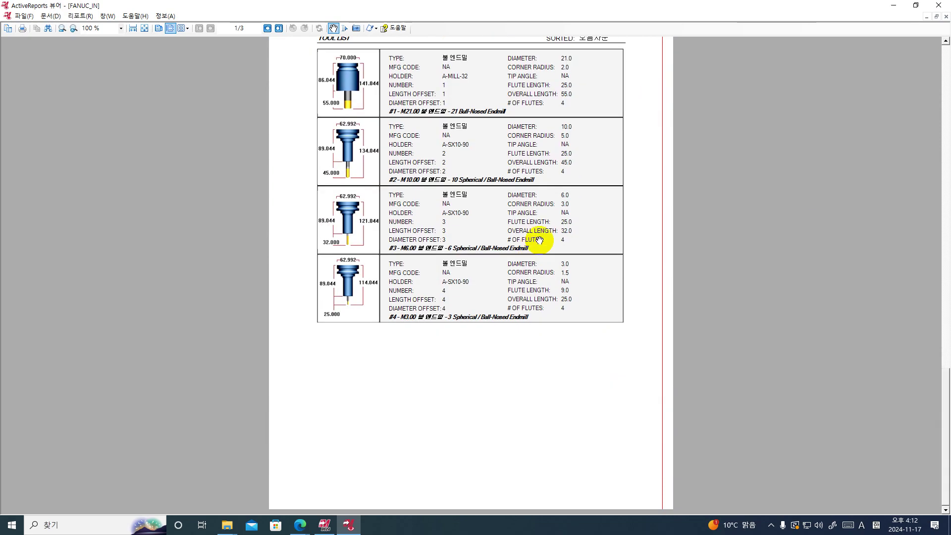
left_click(939, 5)
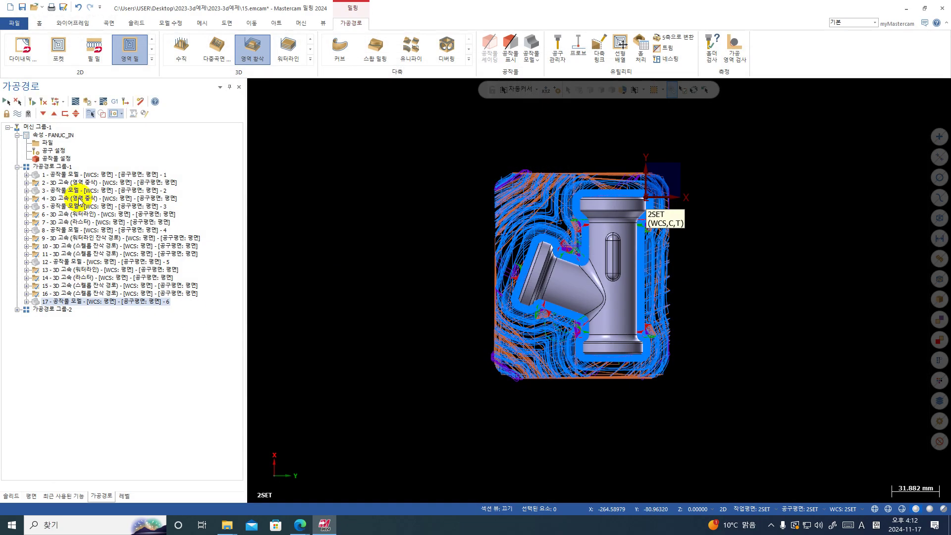
- Select 가공경로 그룹-1, inspect the fitting from an angle, and look over the available 3D roughing and finishing toolpath types
left_click(24, 167)
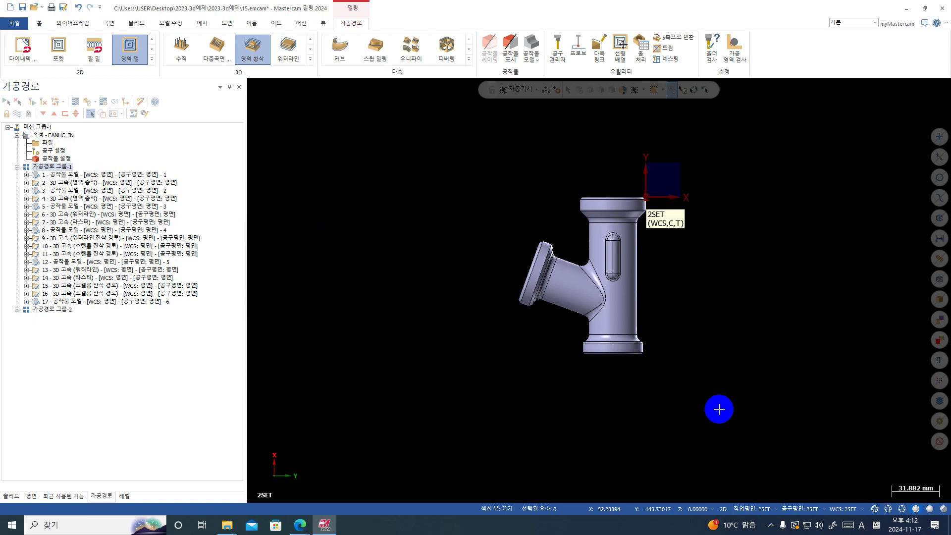
middle_click_drag(718, 408, 634, 362)
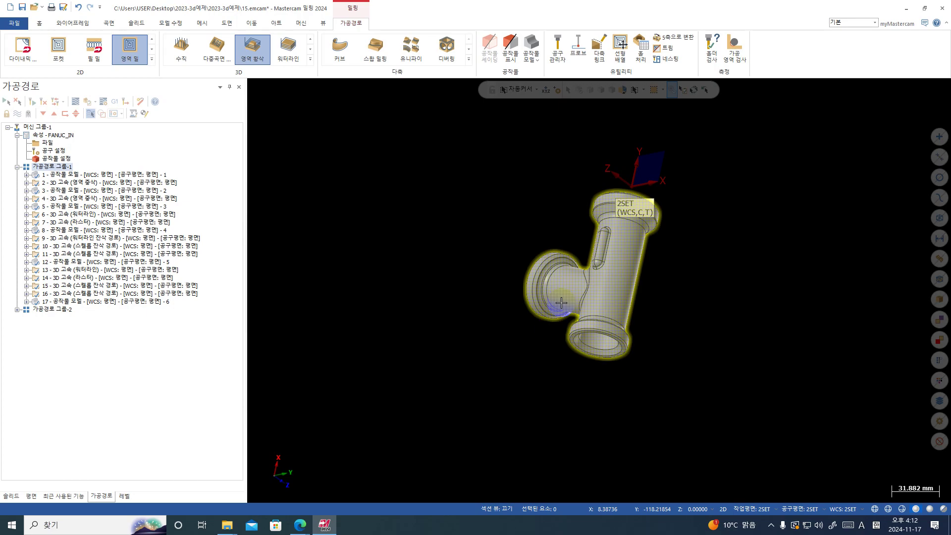
left_click(313, 61)
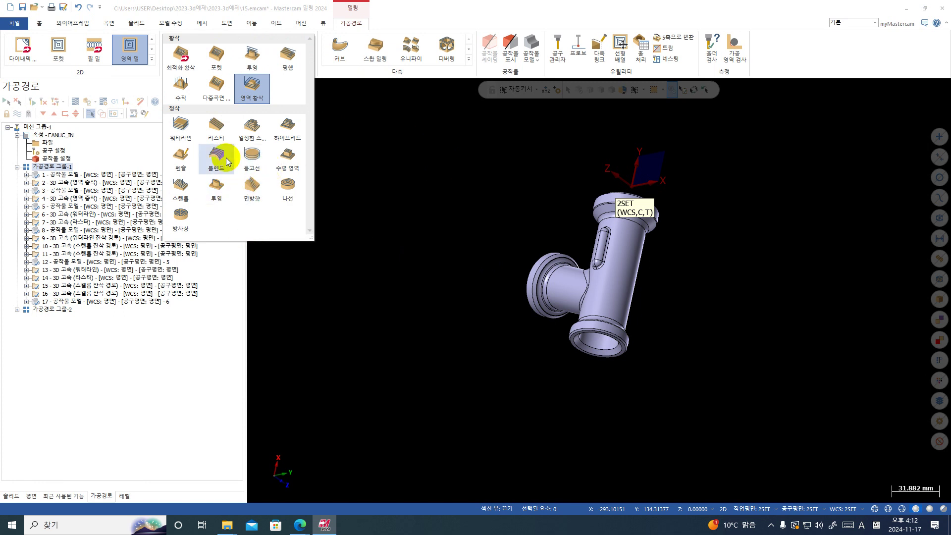
left_click(379, 185)
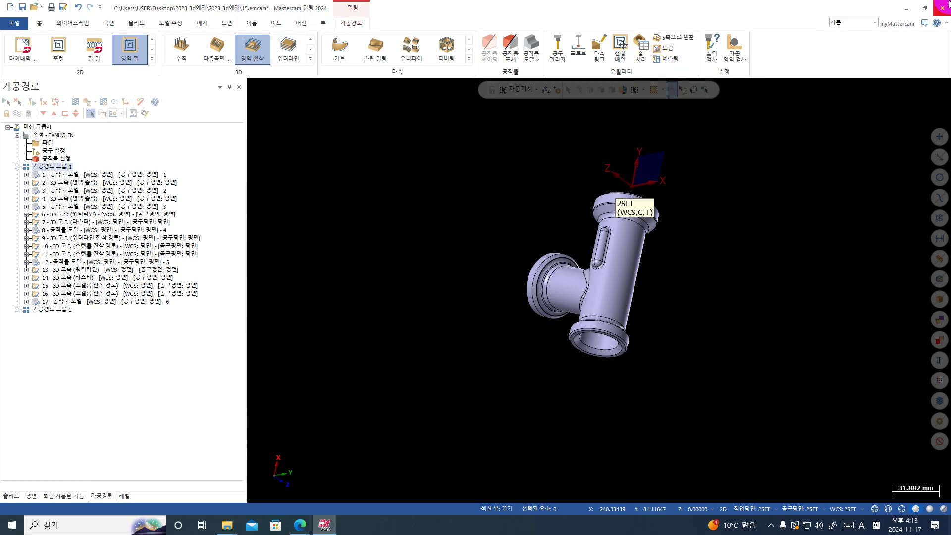
- Restore the Mastercam window to a smaller size, move it clear of the desktop icons, and open the 2023-3d예제 desktop folder
left_click(924, 8)
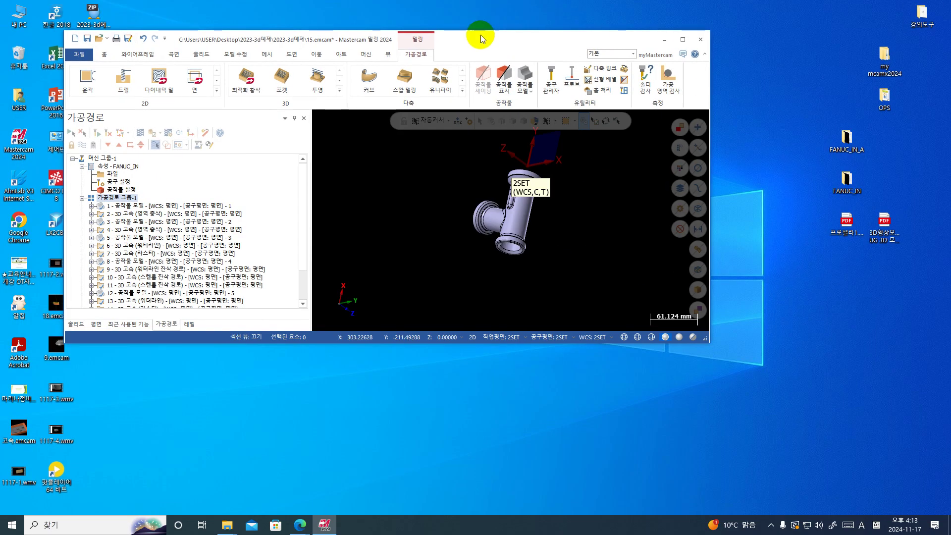
left_click_drag(481, 35, 616, 71)
left_click(134, 62)
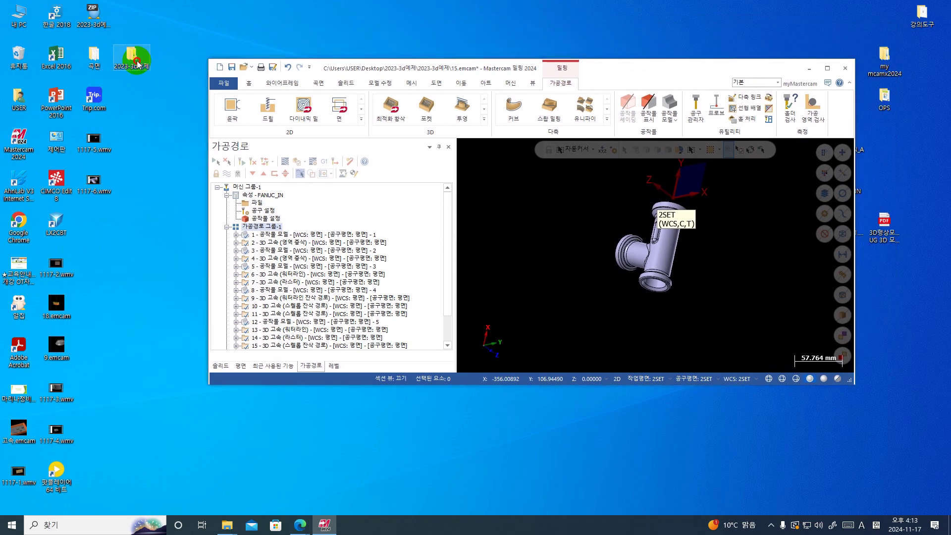
double_click(138, 63)
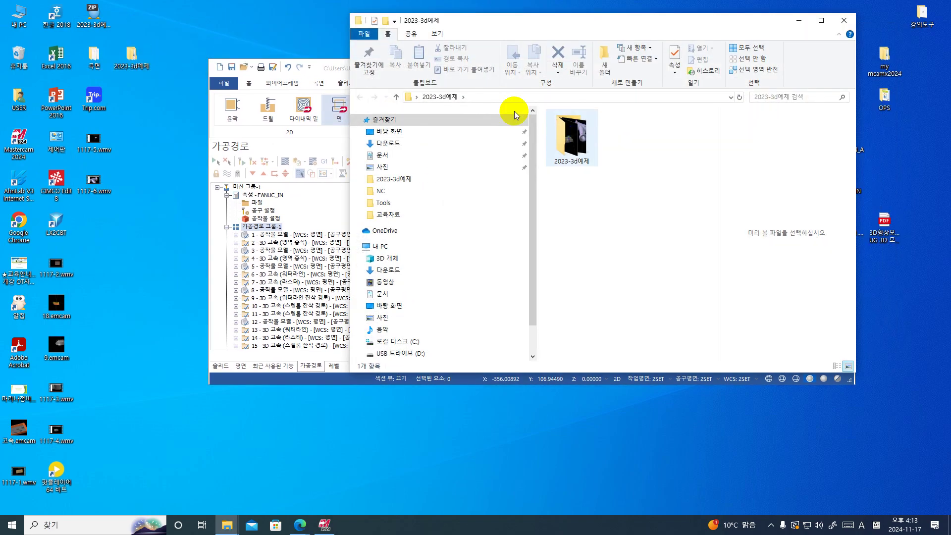
- Save the 15.emcam part file and open the 2023-3d예제 subfolder inside the desktop folder of the same name
left_click(232, 70)
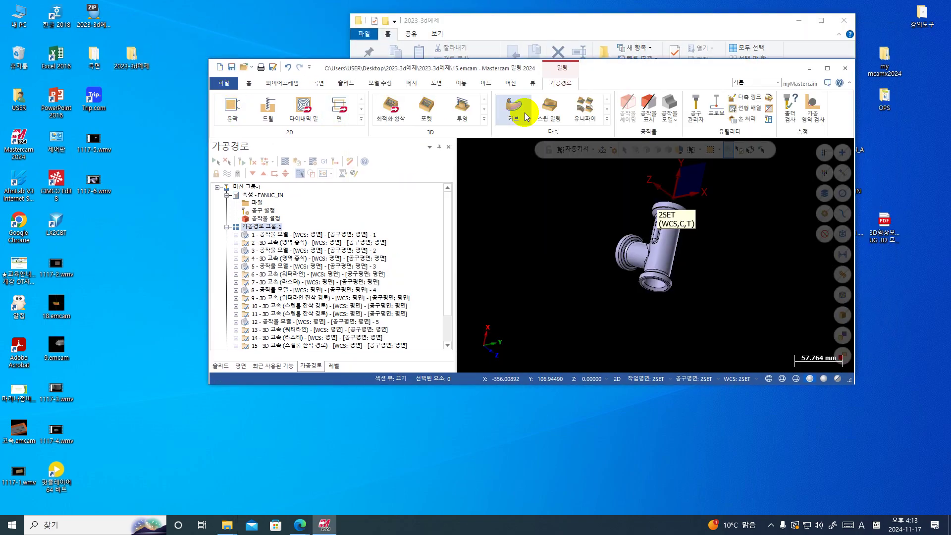
double_click(131, 55)
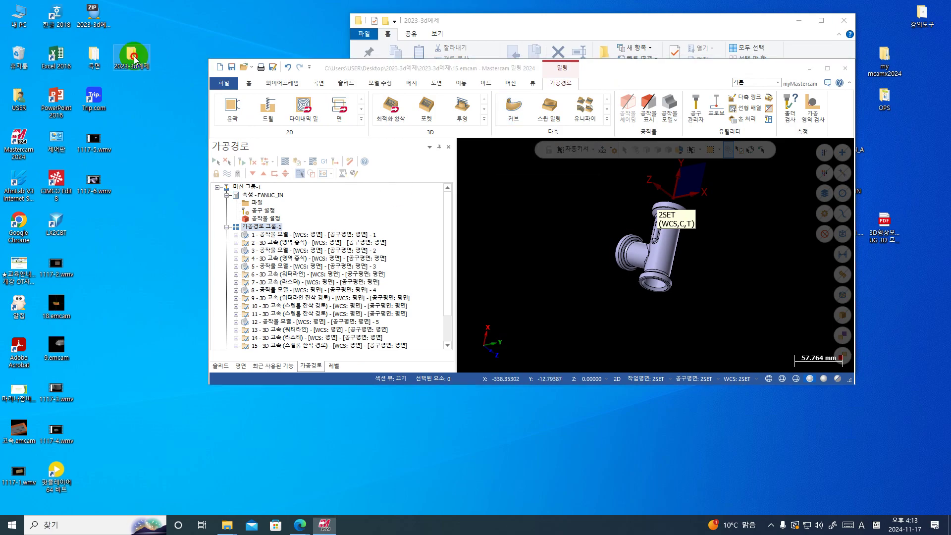
double_click(573, 135)
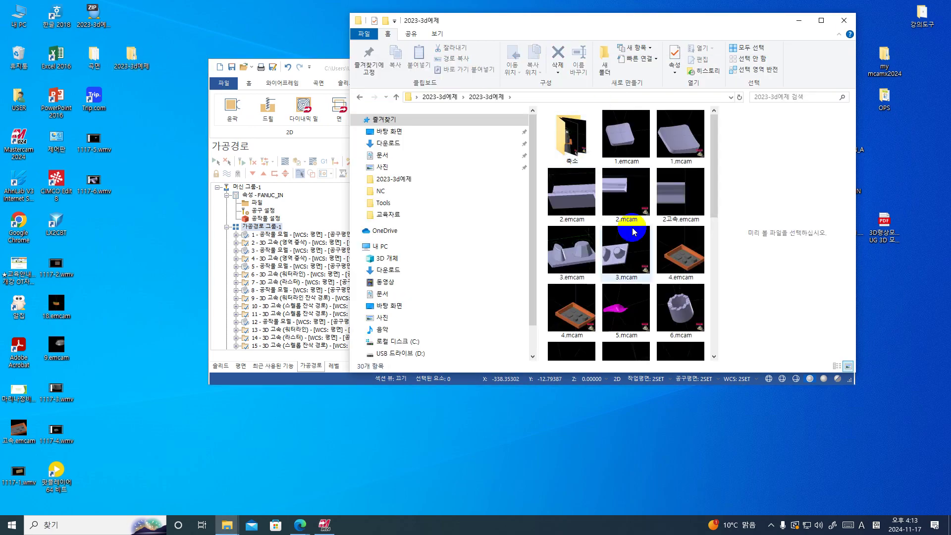
- Move the folder window aside, open 6.mcam in Mastercam, maximize the Mastercam window and dismiss the older-version notice
left_click_drag(610, 33, 765, 35)
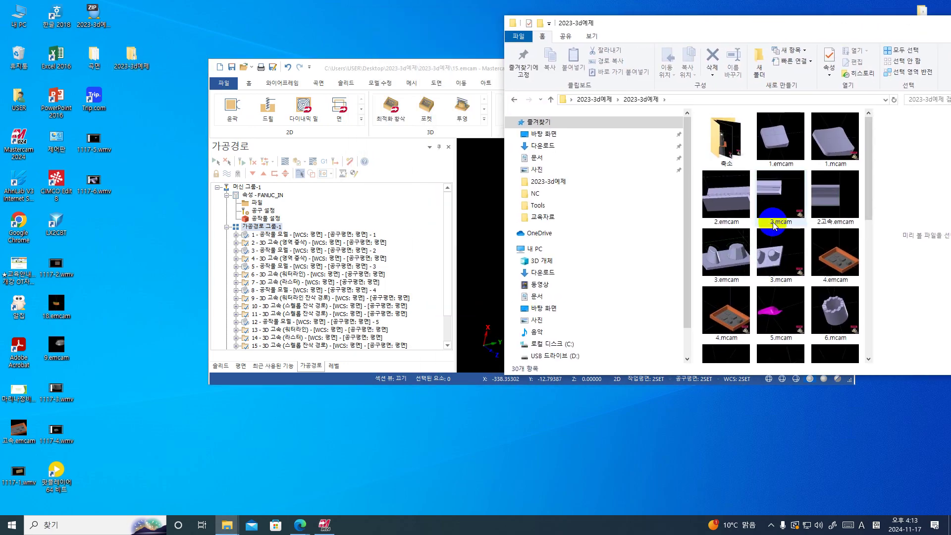
scroll(776, 226, "down", 5)
scroll(775, 226, "up", 5)
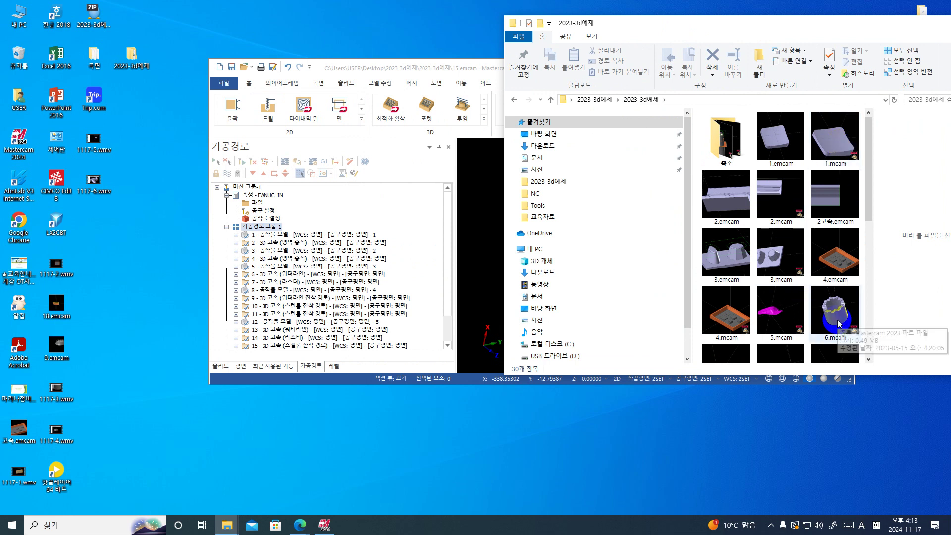
left_click_drag(840, 313, 473, 199)
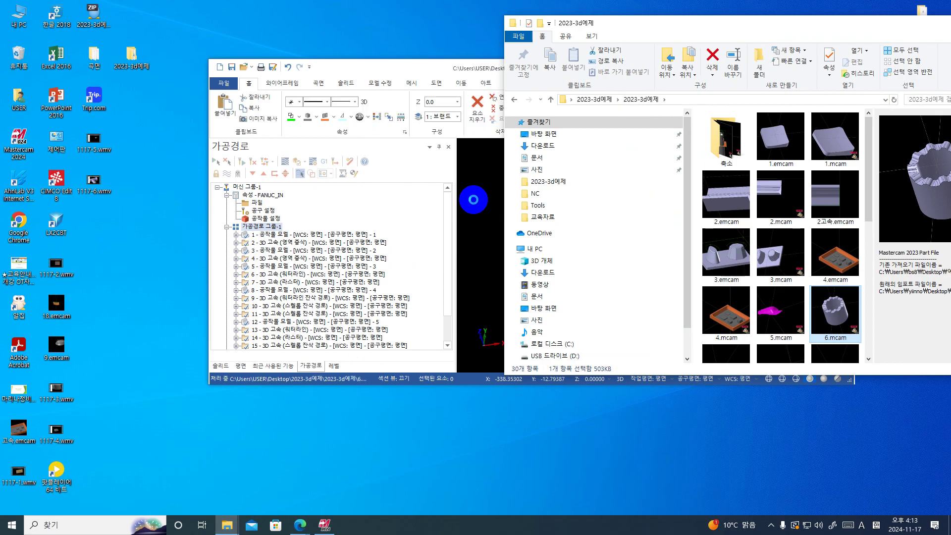
left_click(498, 75)
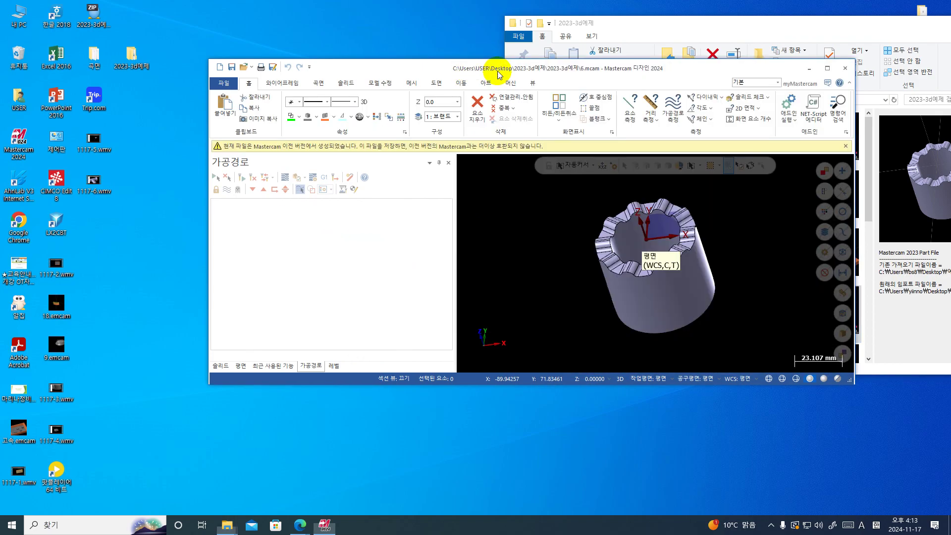
left_click(828, 69)
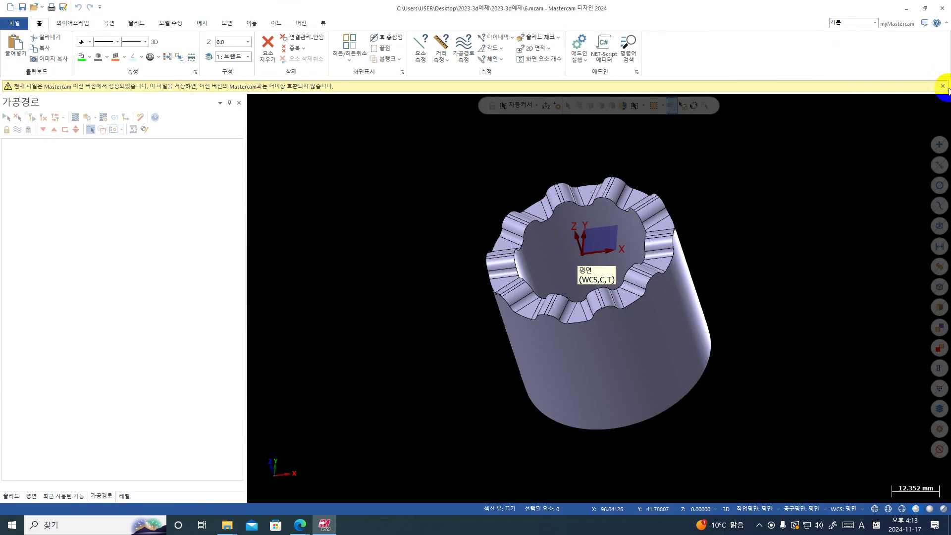
left_click(943, 88)
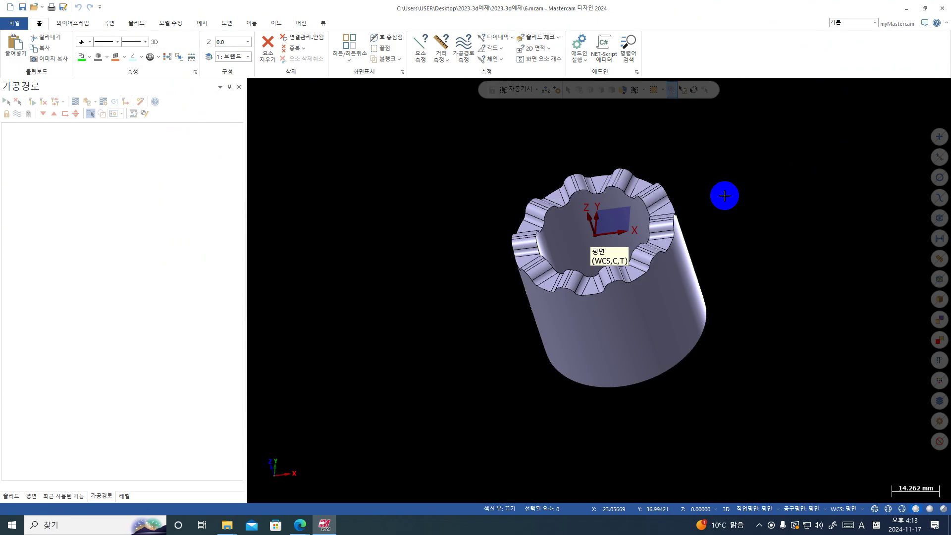
- Save the part as 6.emcam in the Mastercam educational file format on the desktop
right_click(741, 176)
left_click(766, 239)
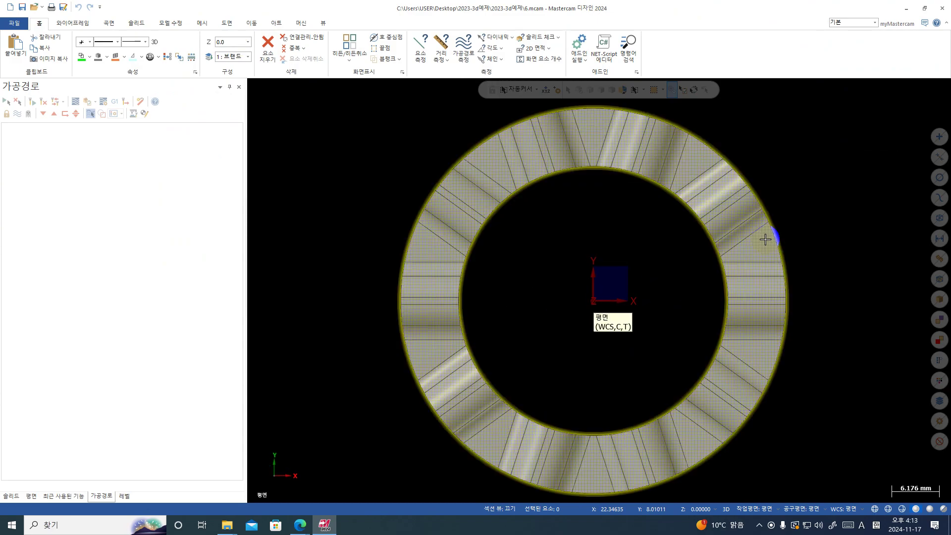
scroll(765, 240, "down", 1)
middle_click_drag(794, 282, 795, 210)
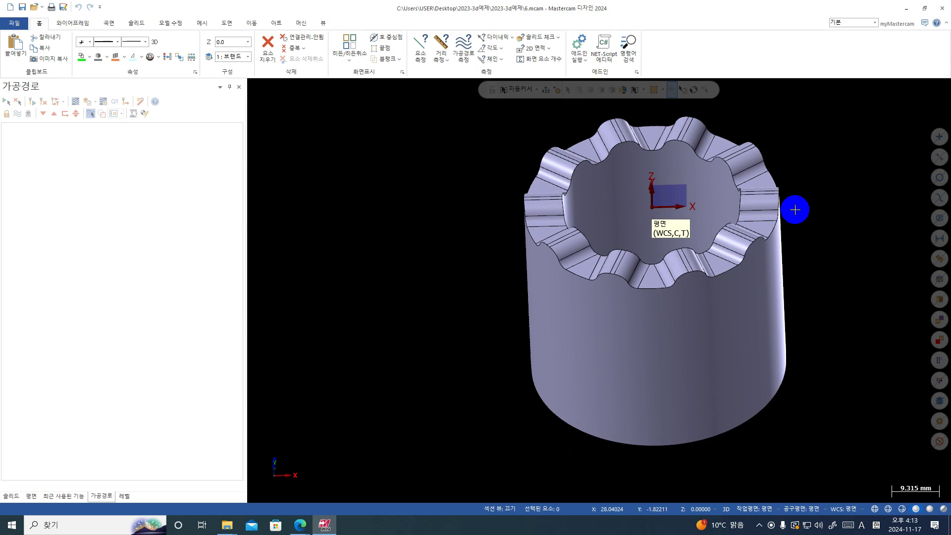
scroll(795, 209, "down", 2)
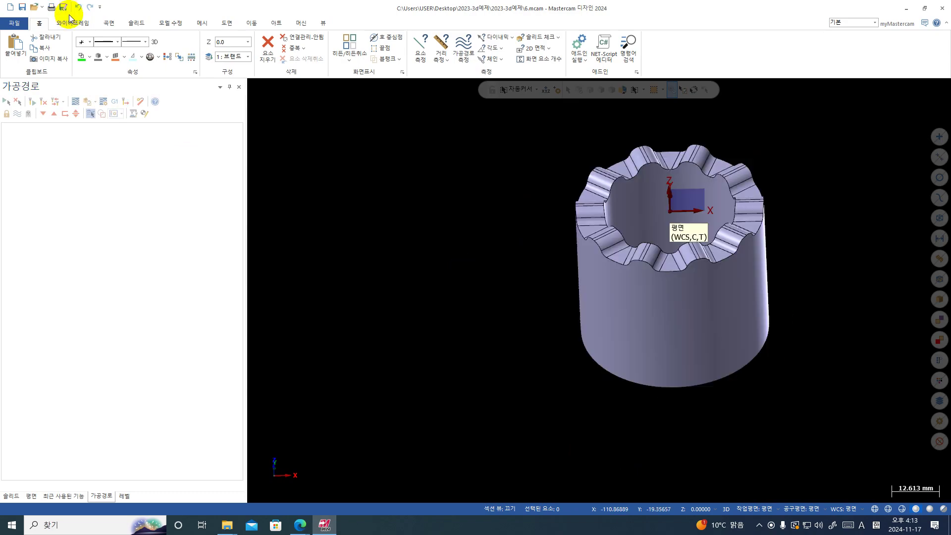
left_click(6, 24)
left_click(52, 159)
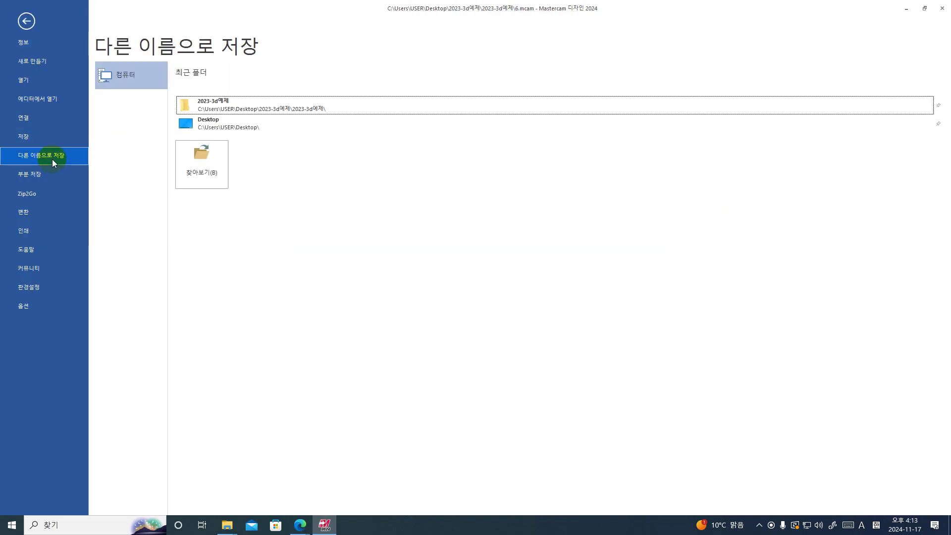
left_click(196, 106)
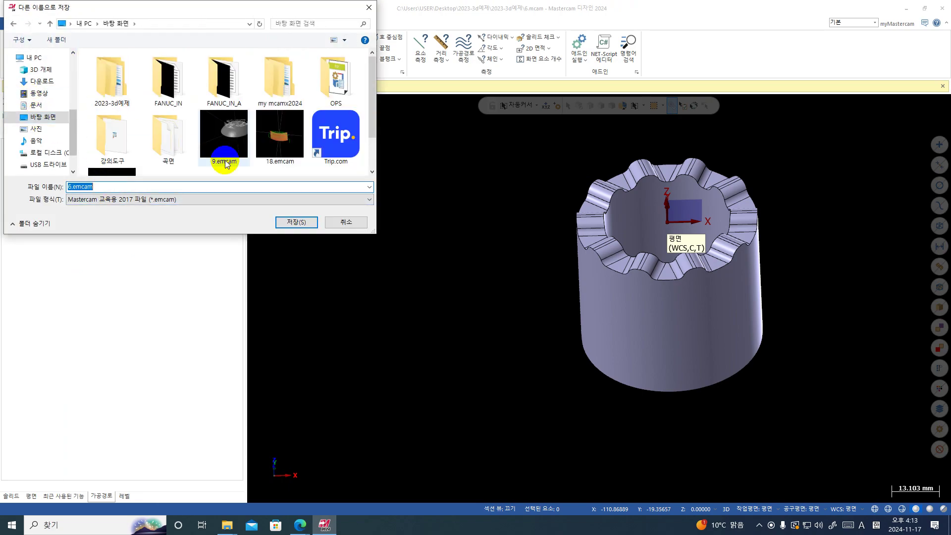
left_click(298, 221)
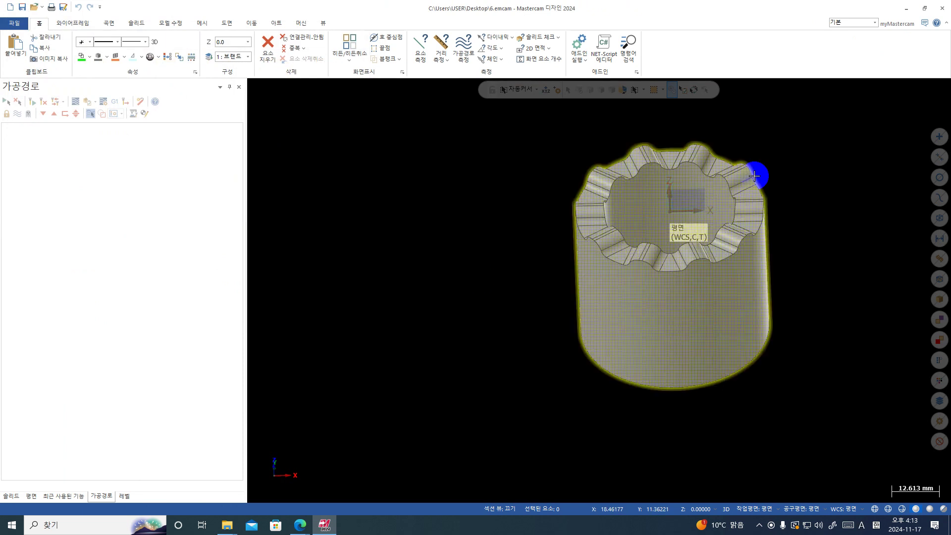
- Examine the hollow cylinder's wavy upper rim and outer wall from the top plane and from several tilted angles
right_click(759, 171)
left_click(794, 230)
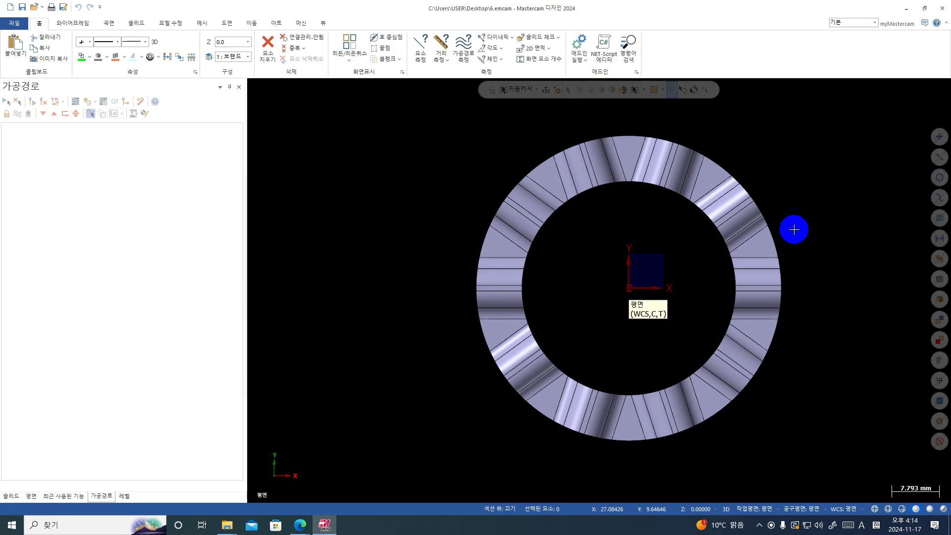
middle_click_drag(395, 165, 662, 188)
right_click(662, 188)
left_click(705, 237)
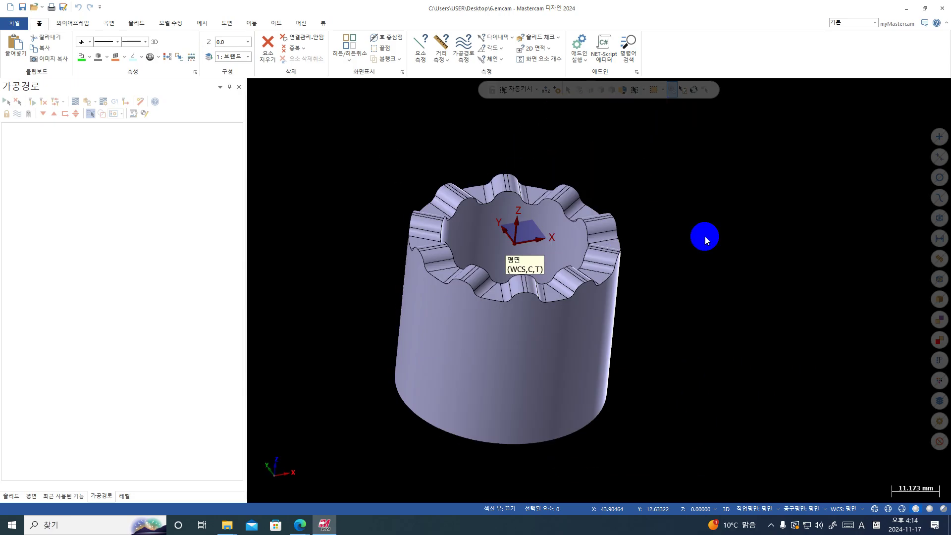
middle_click_drag(616, 297, 748, 168)
right_click(747, 168)
left_click(777, 211)
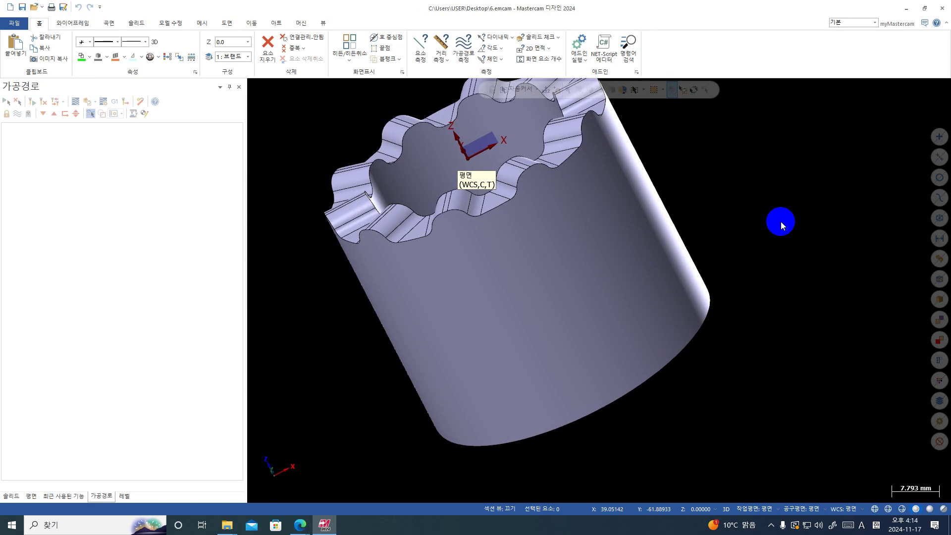
scroll(338, 191, "down", 2)
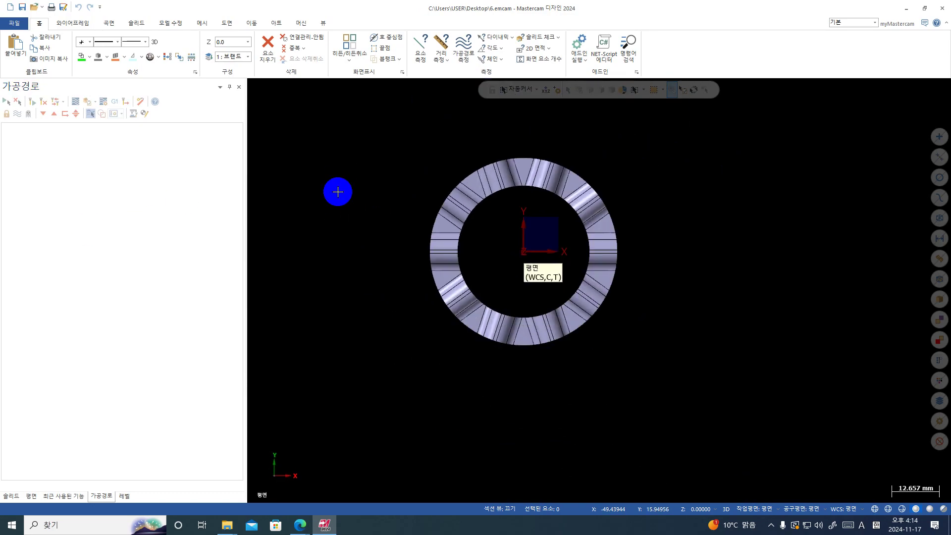
- Display the coordinate axes and hide the plane gnomon at the part's origin
key("F9")
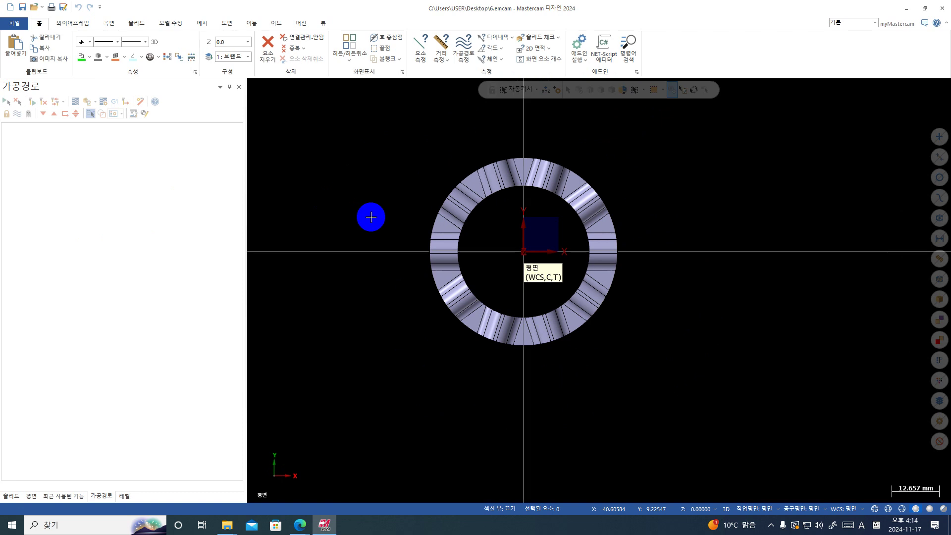
left_click(323, 23)
left_click(567, 49)
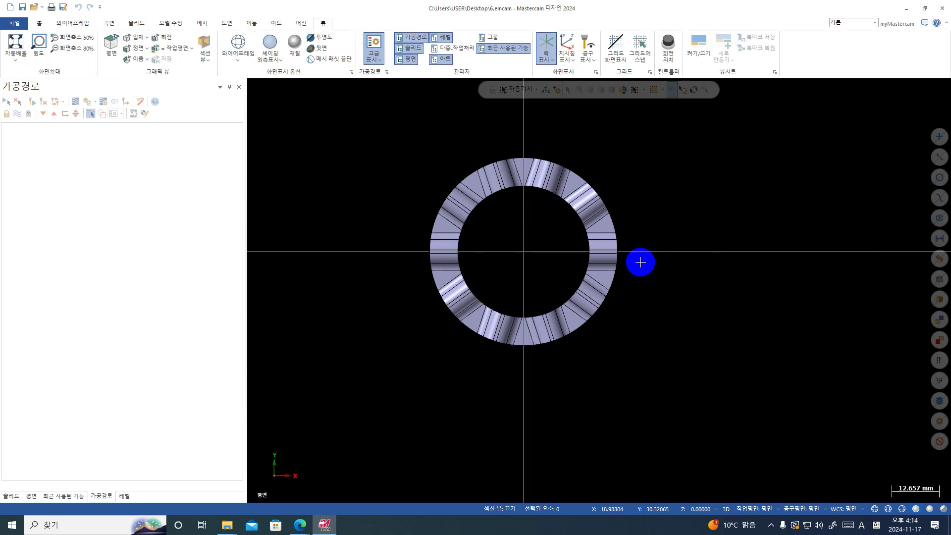
middle_click_drag(641, 262, 647, 153)
scroll(542, 431, "down", 1)
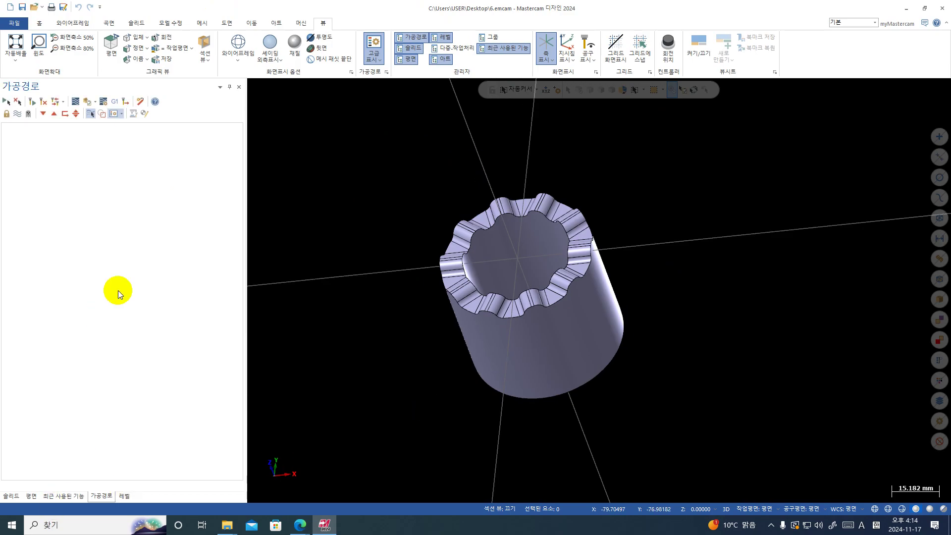
- Make level 2 the active level and create a cylindrical bounding box along the Z axis around the solid
left_click(125, 495)
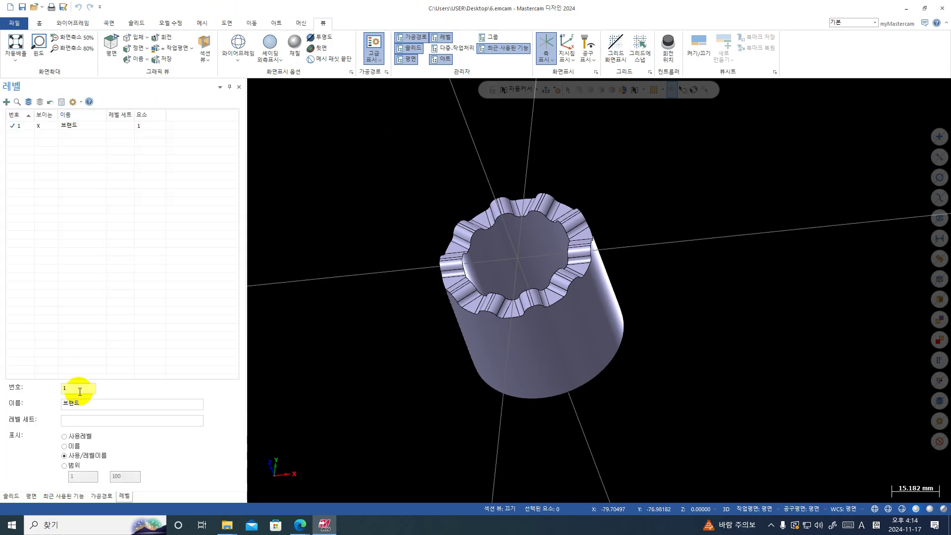
key("Return")
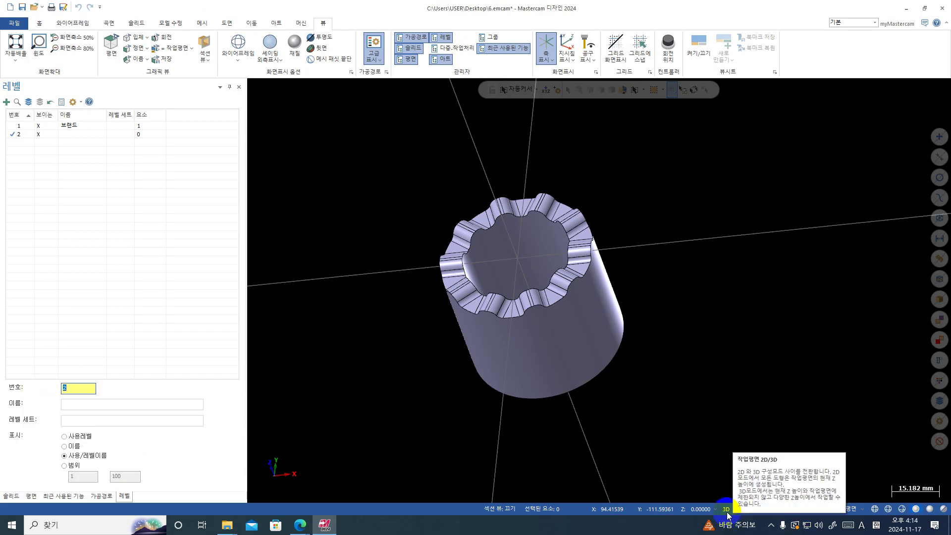
left_click_drag(732, 177, 420, 462)
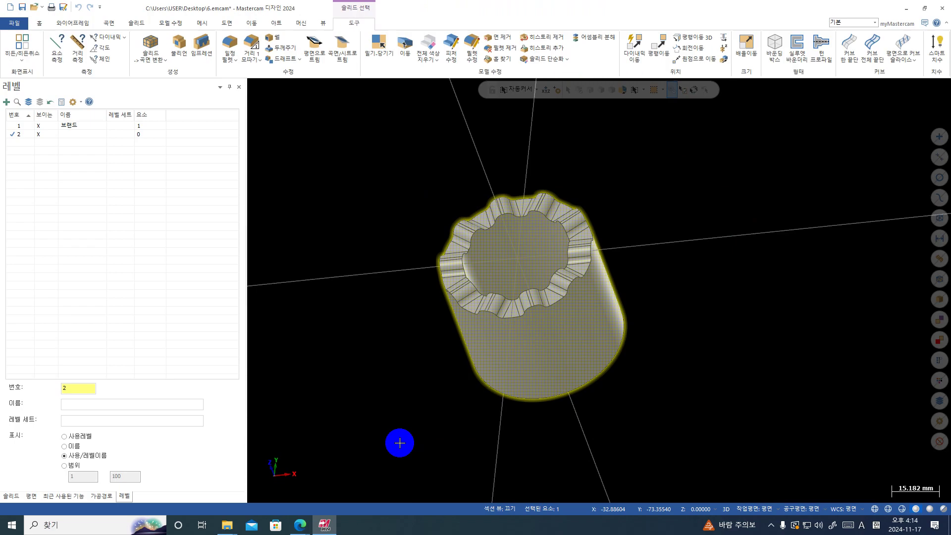
left_click(75, 24)
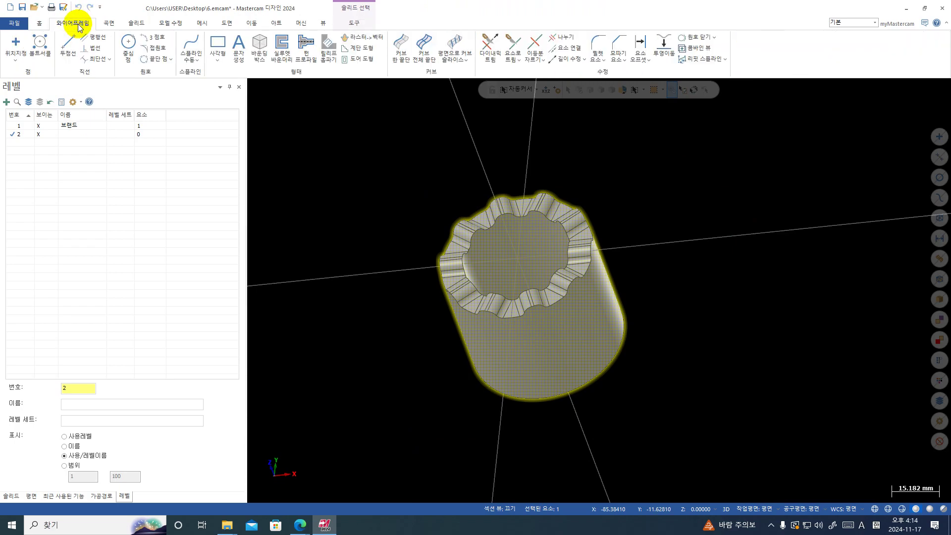
left_click(261, 47)
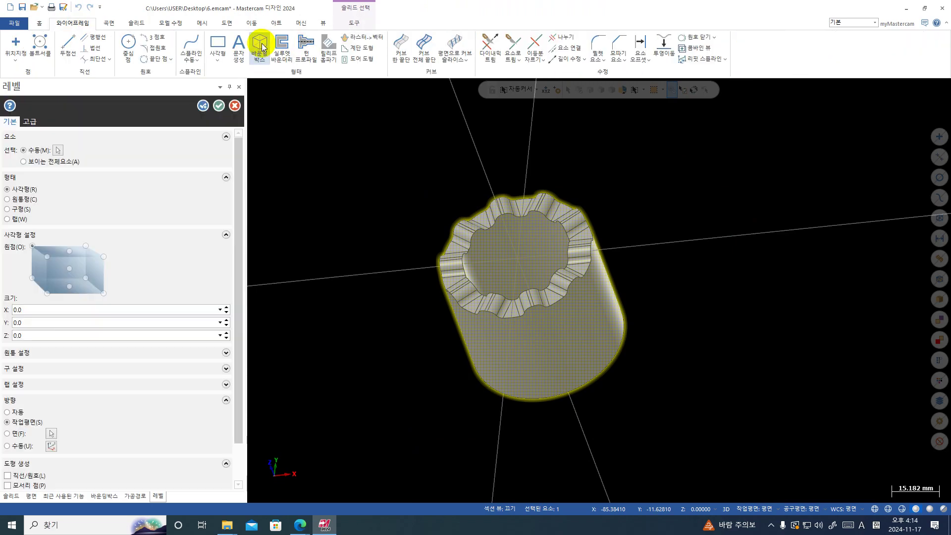
left_click(21, 200)
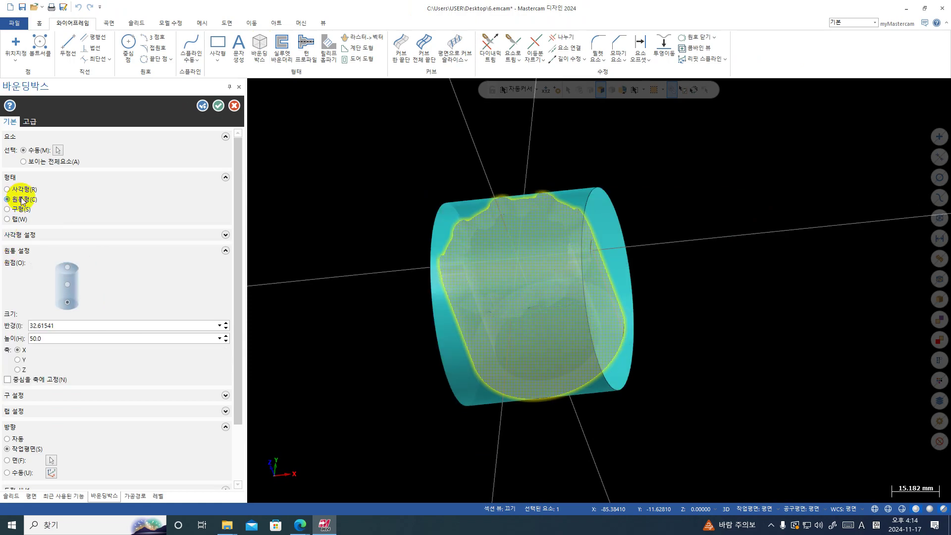
left_click(18, 370)
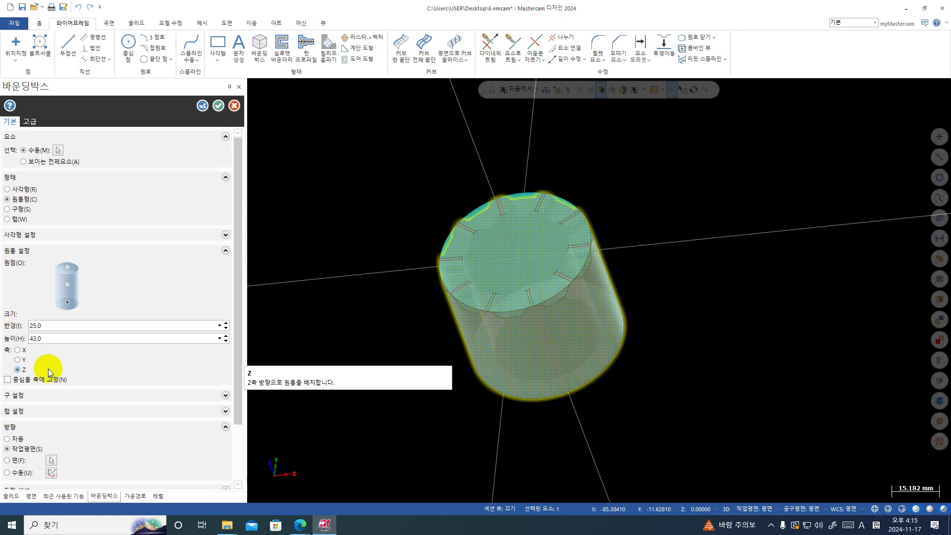
left_click(219, 106)
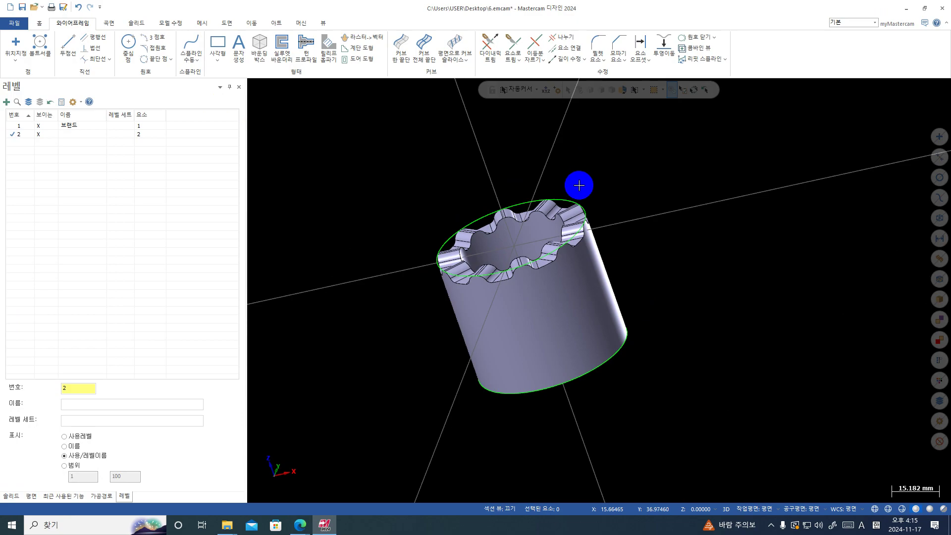
- Try to move the solid and both bounding circles to the origin from a point on the upper circle's rear edge
scroll(619, 344, "down", 3)
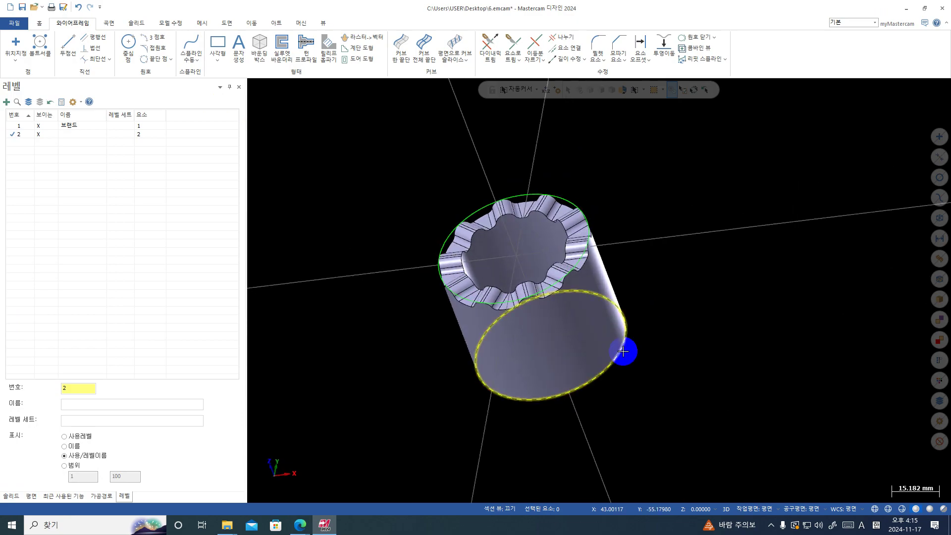
mouse_move(622, 342)
middle_mouse_down()
mouse_move(696, 336)
mouse_move(607, 336)
middle_mouse_up()
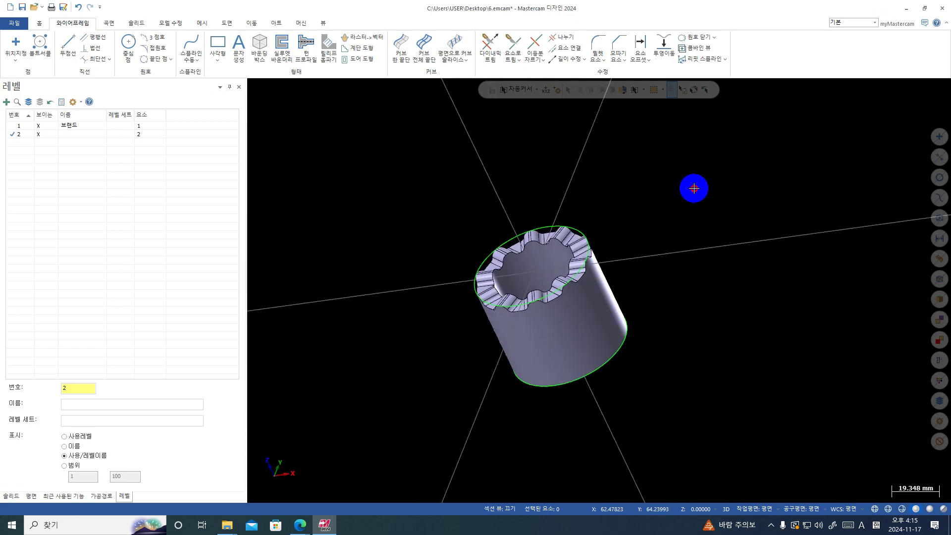
left_click_drag(711, 151, 395, 451)
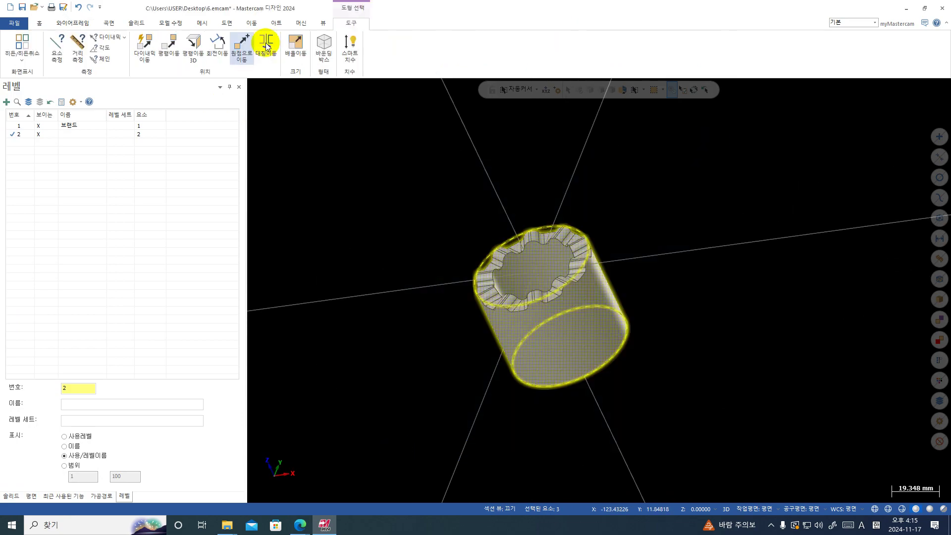
left_click(241, 42)
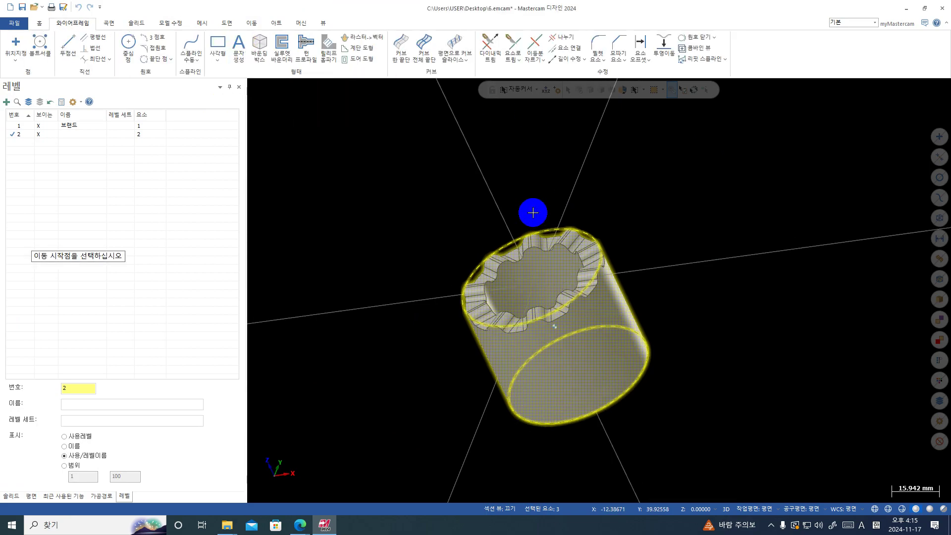
scroll(562, 236, "up", 4)
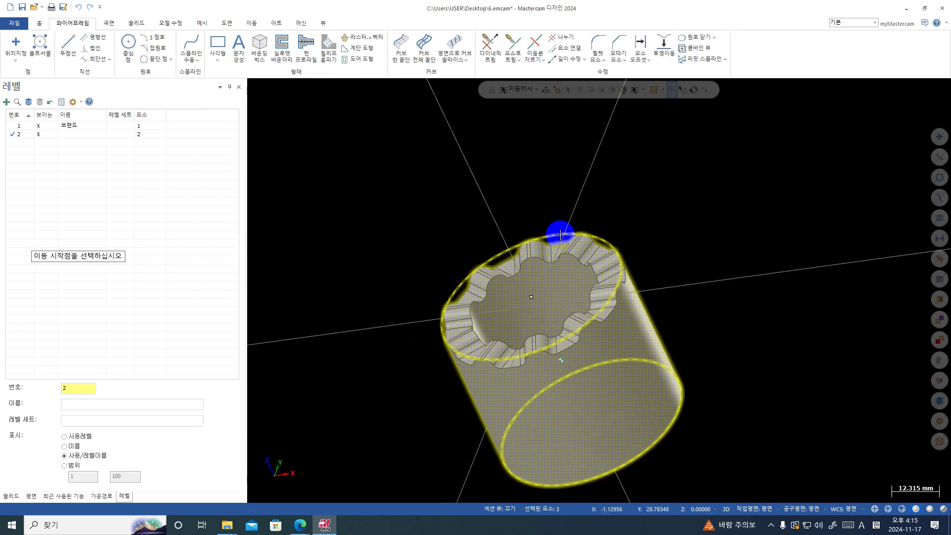
left_click(560, 235)
middle_click_drag(559, 253, 573, 224)
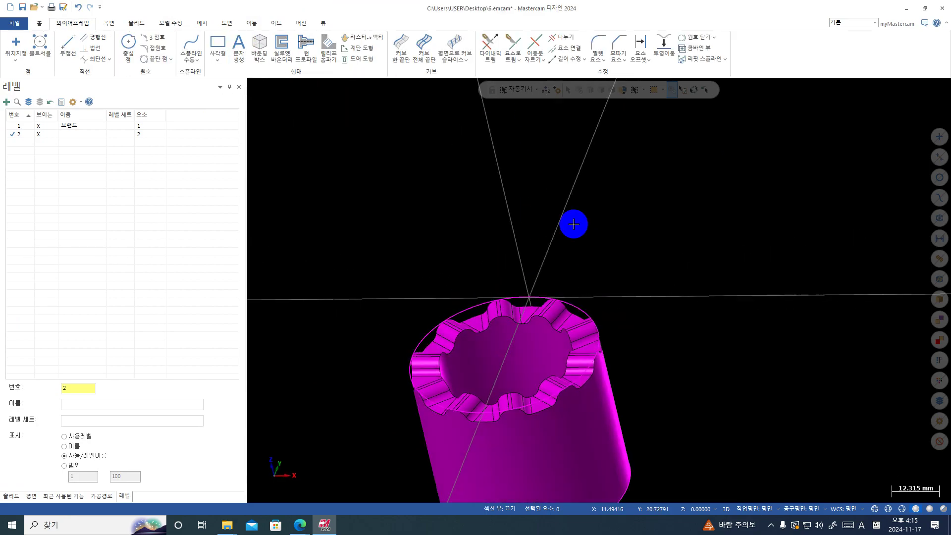
- Try to move the solid and both bounding circles to the origin from the upper circle's right-hand edge
scroll(573, 224, "down", 3)
key("ctrl+a")
left_click(255, 40)
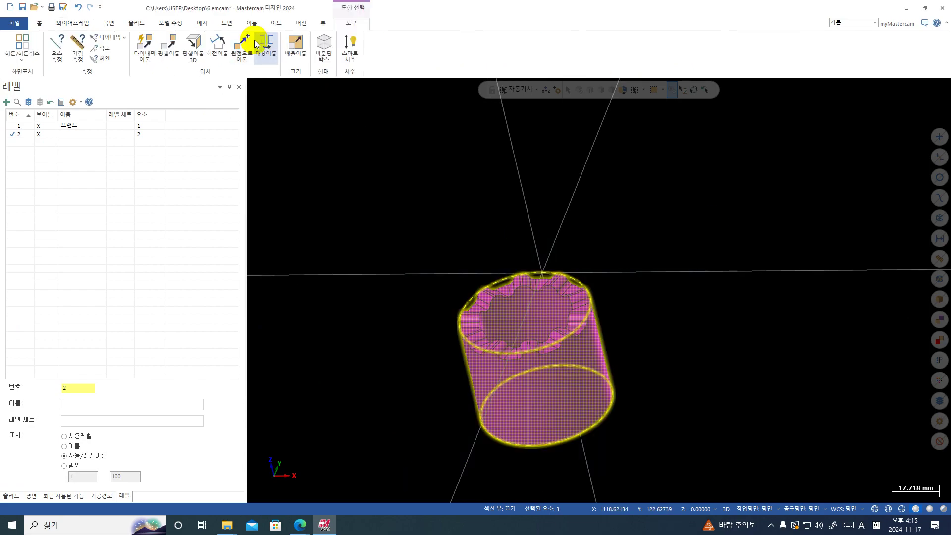
scroll(522, 256, "up", 2)
scroll(593, 282, "up", 1)
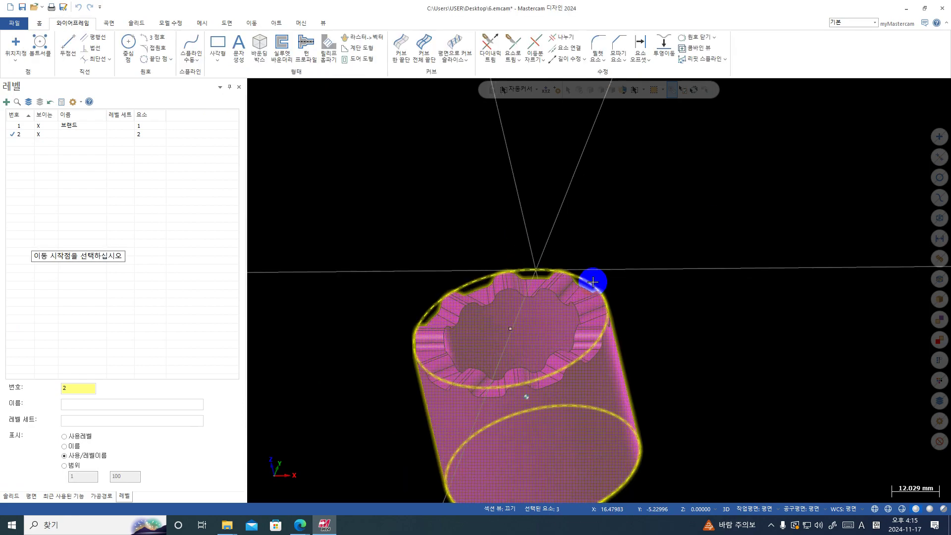
left_click(593, 282)
scroll(668, 291, "down", 2)
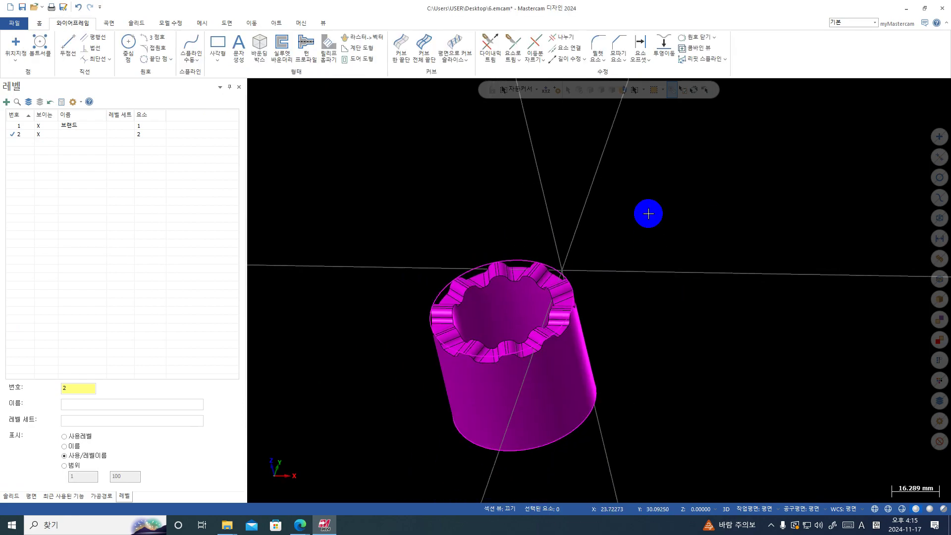
left_click_drag(692, 183, 361, 463)
left_click(352, 23)
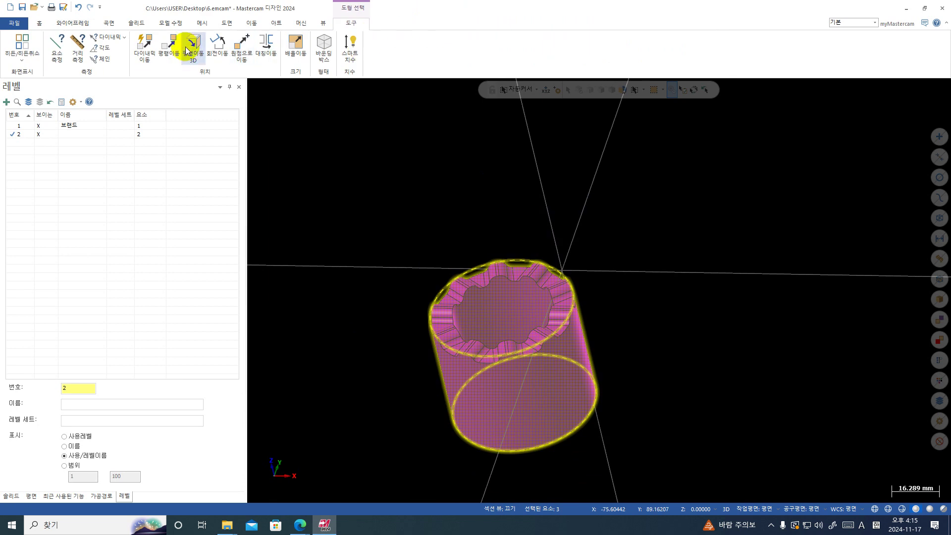
left_click(261, 44)
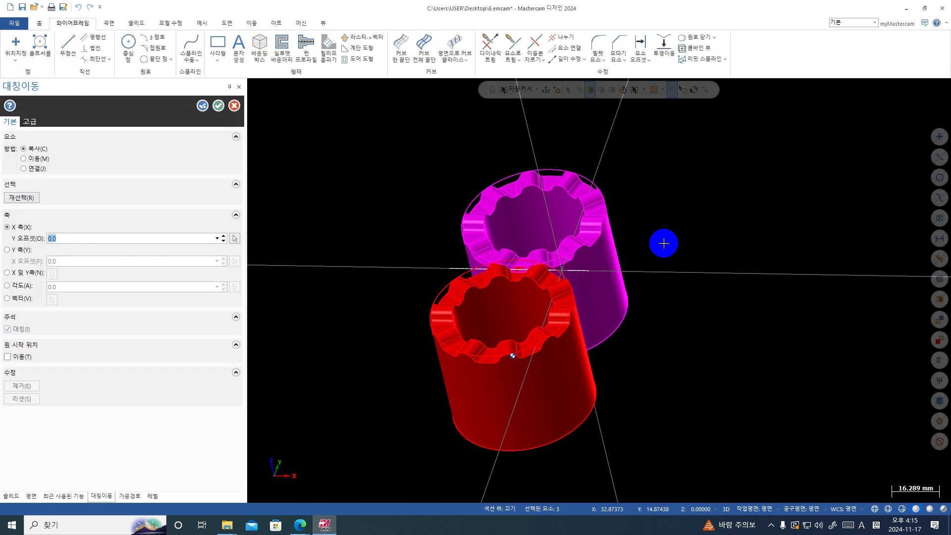
key("Escape")
- Move the solid and both bounding circles to the origin using the upper circle's arc center as the start point
left_click_drag(673, 220, 384, 467)
left_click(241, 46)
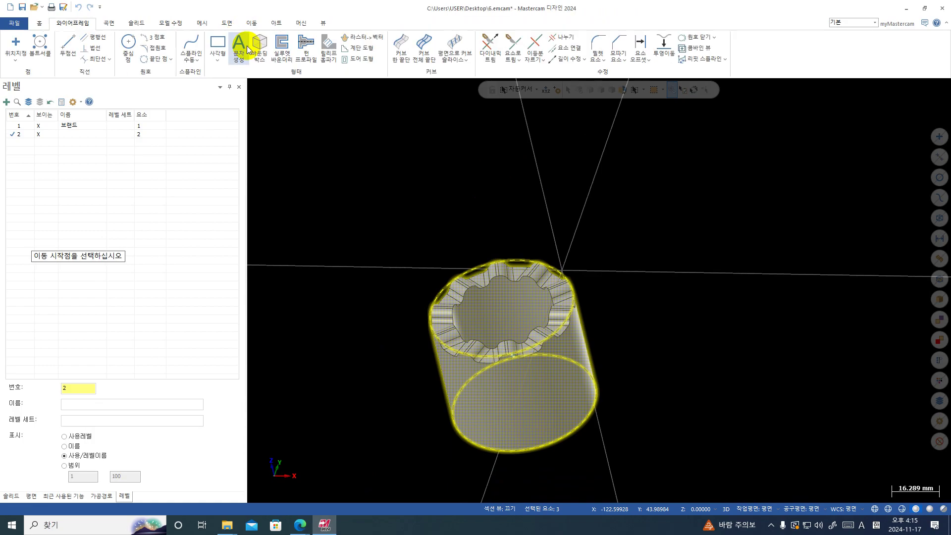
left_click(537, 92)
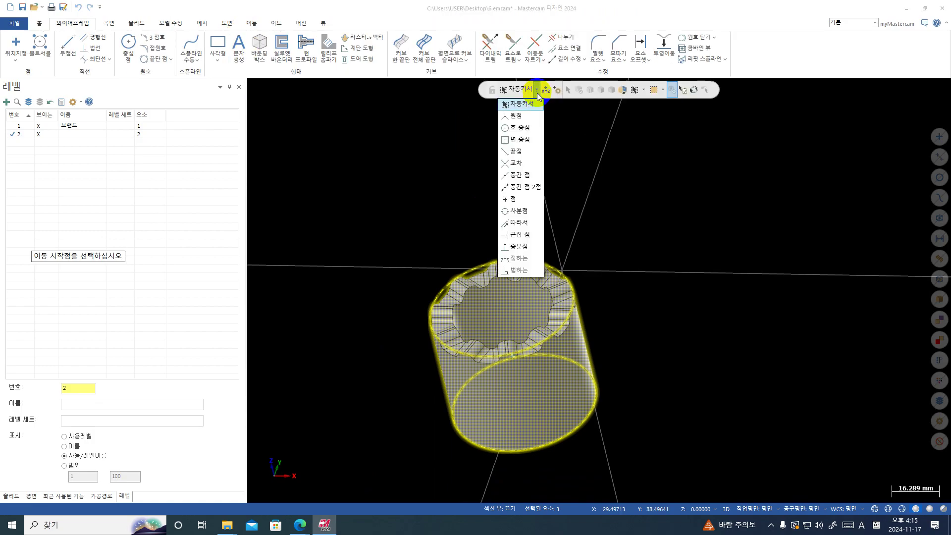
left_click(521, 128)
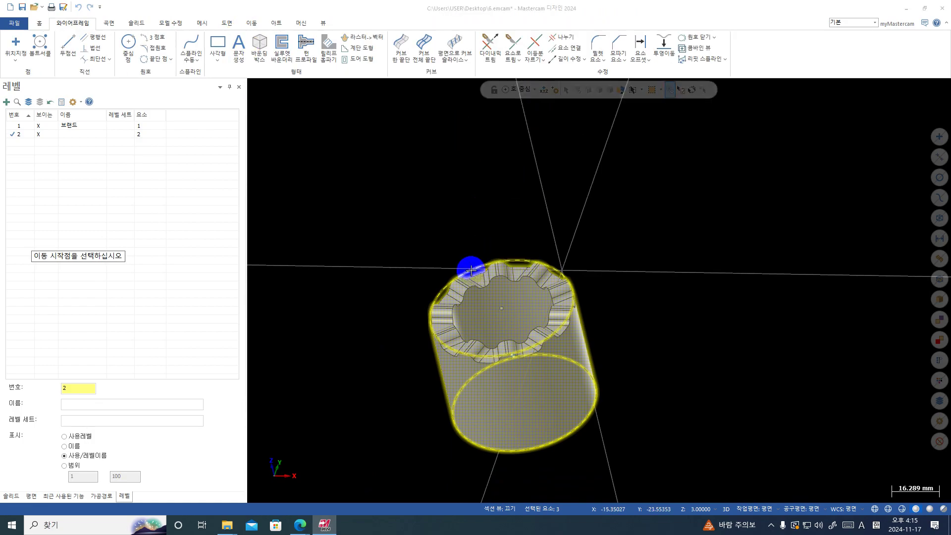
left_click(471, 270)
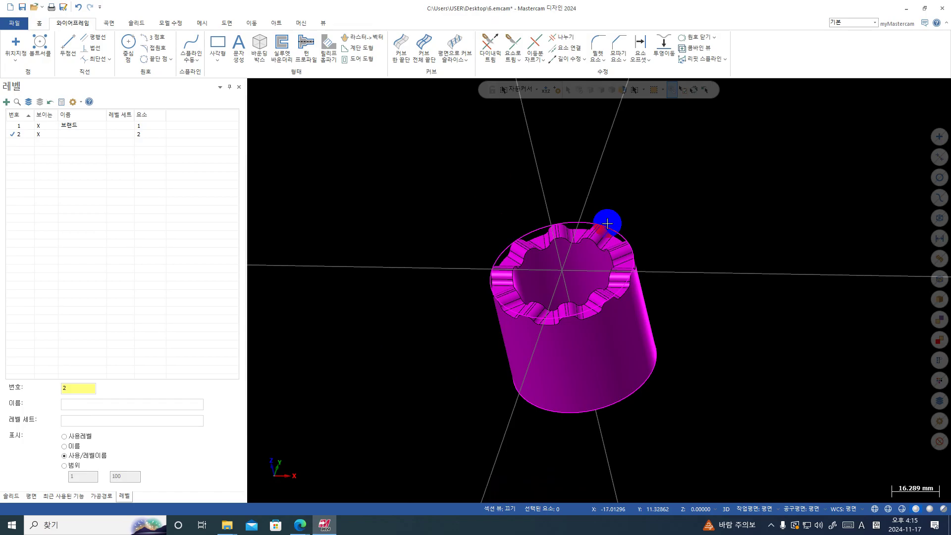
- Clear the transform result colors from the moved solid and its bounding circles
right_click(662, 174)
left_click(706, 162)
middle_click_drag(706, 161, 682, 185)
right_click(745, 277)
left_click(784, 329)
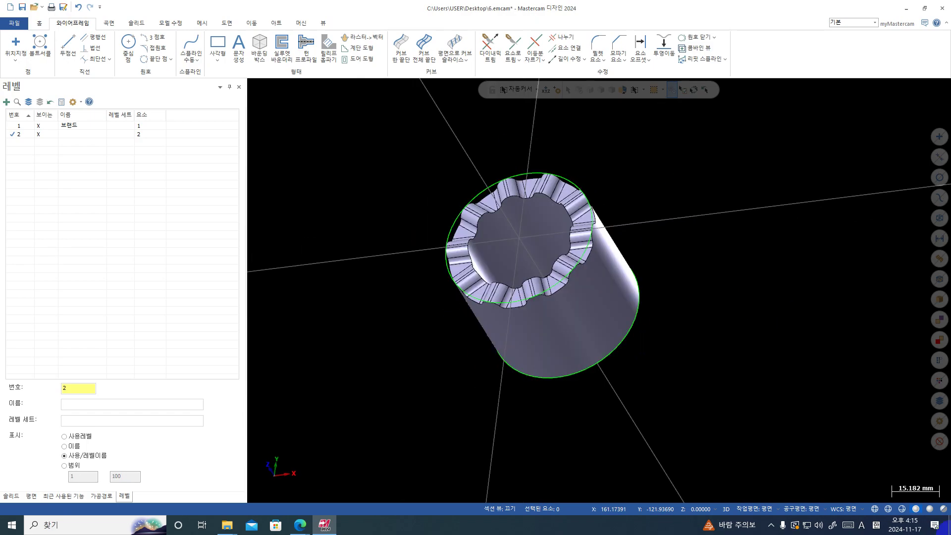
middle_click_drag(657, 466, 735, 436)
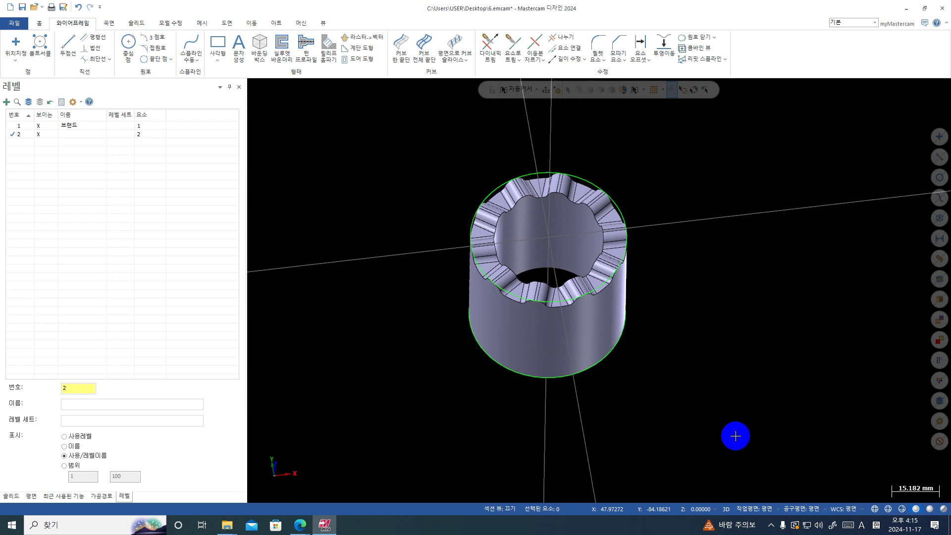
mouse_move(735, 436)
middle_mouse_down()
mouse_move(730, 397)
mouse_move(747, 367)
mouse_move(748, 391)
mouse_move(724, 396)
middle_mouse_up()
- Run a solid check for errors on the hollow cylinder and close its report
left_click(39, 23)
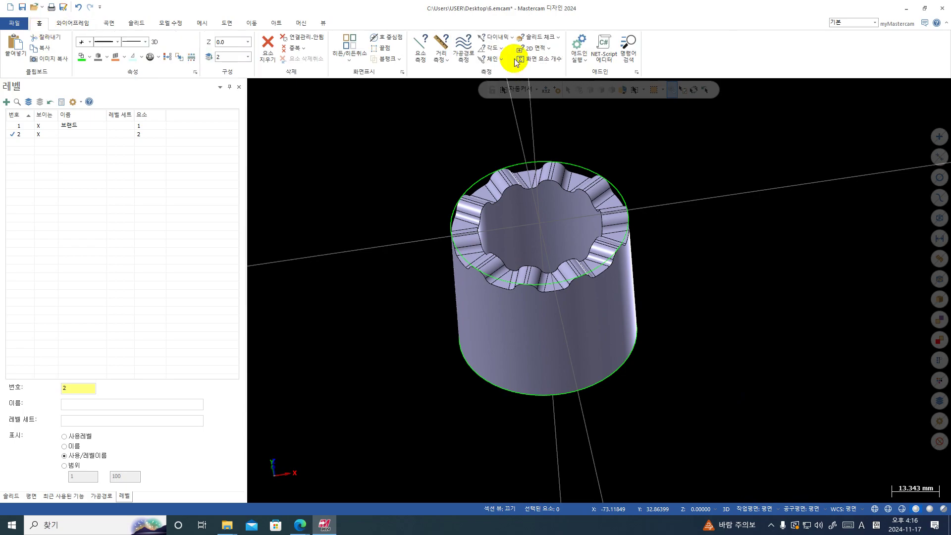
left_click(538, 37)
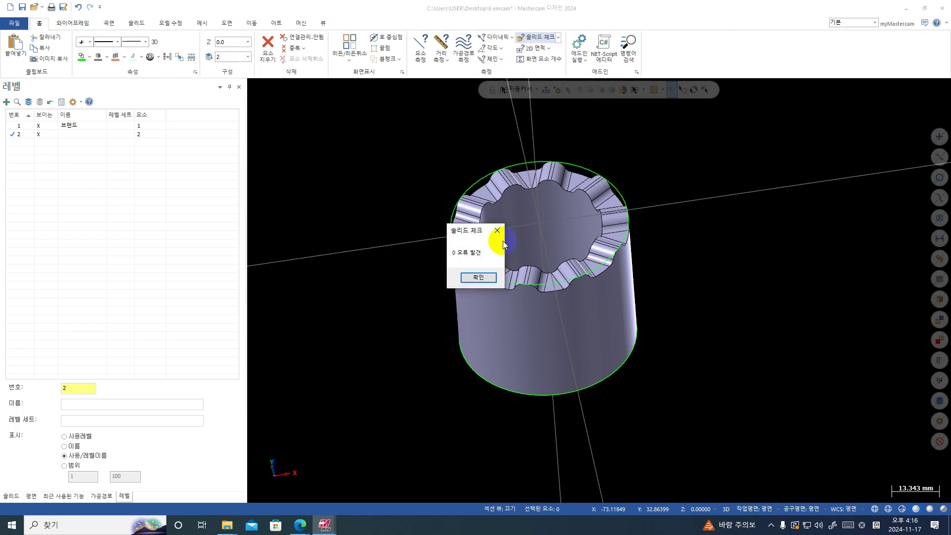
left_click(545, 38)
left_click(487, 280)
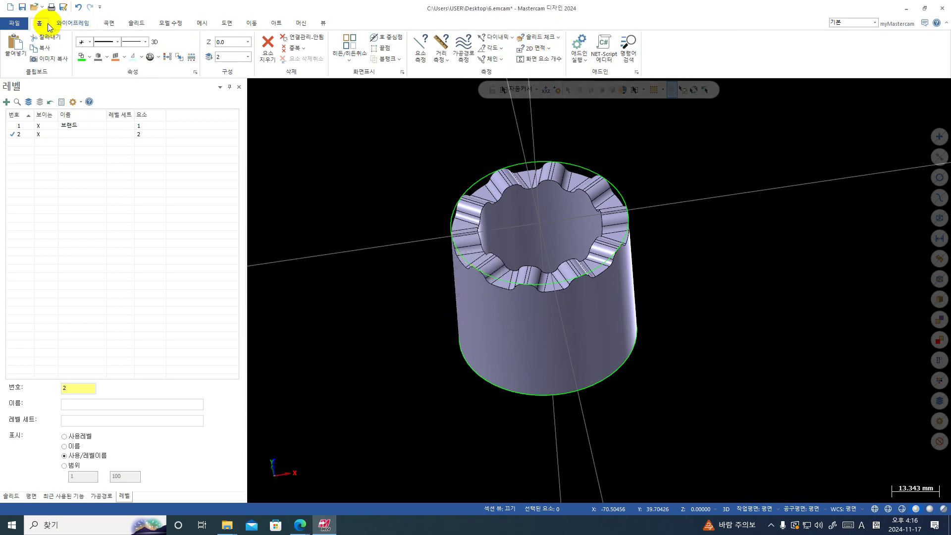
- Analyze the solid's curvature with a small-radius limit of 2.0 and inspect the wavy rim's faces
left_click(559, 37)
left_click(552, 92)
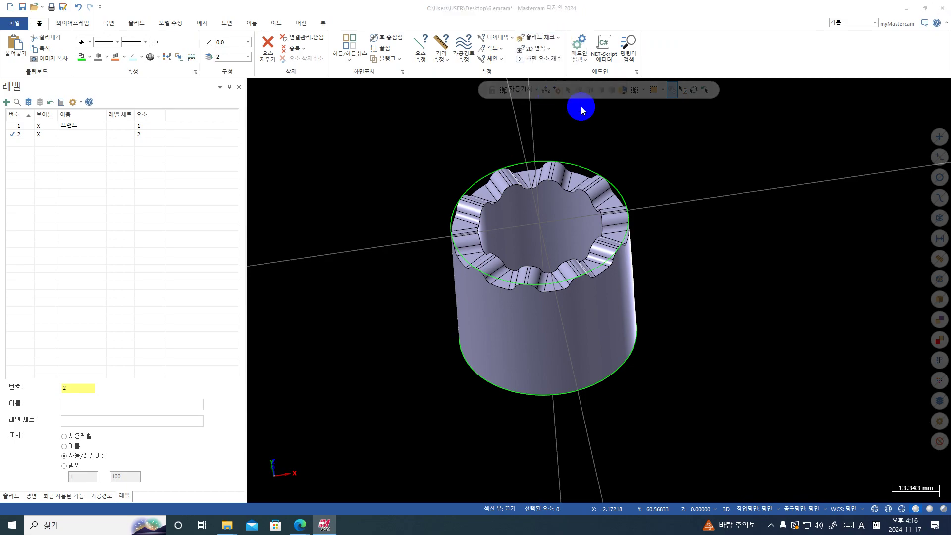
left_click_drag(59, 184, 1, 190)
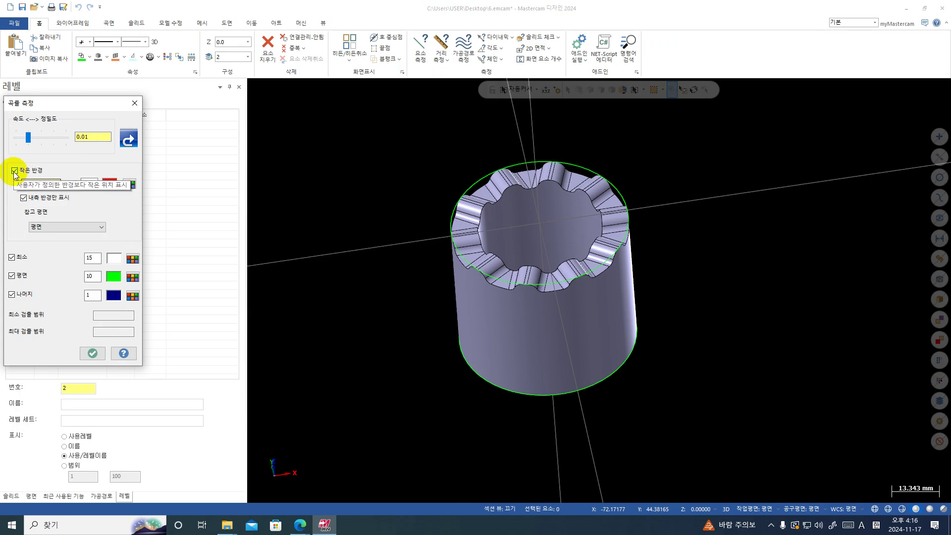
left_click(129, 138)
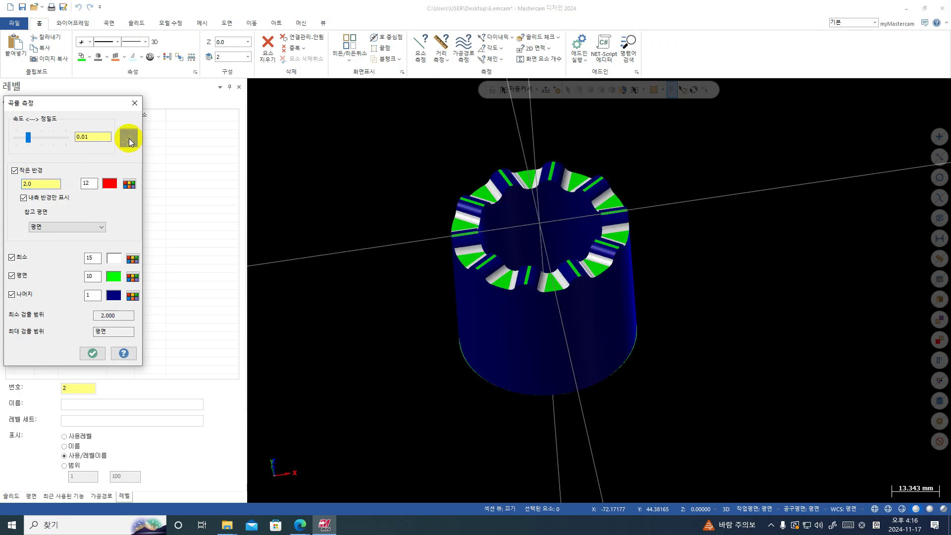
scroll(533, 260, "up", 8)
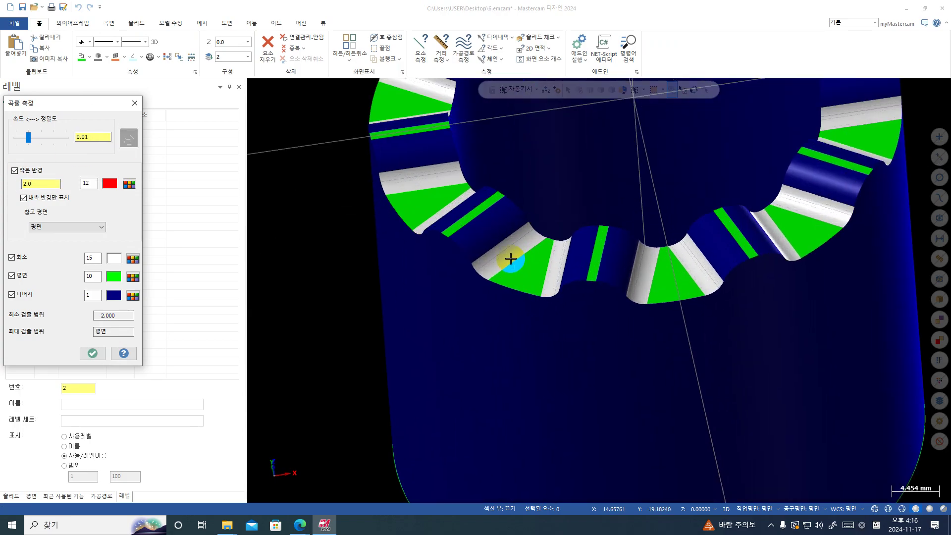
middle_click_drag(534, 259, 528, 266)
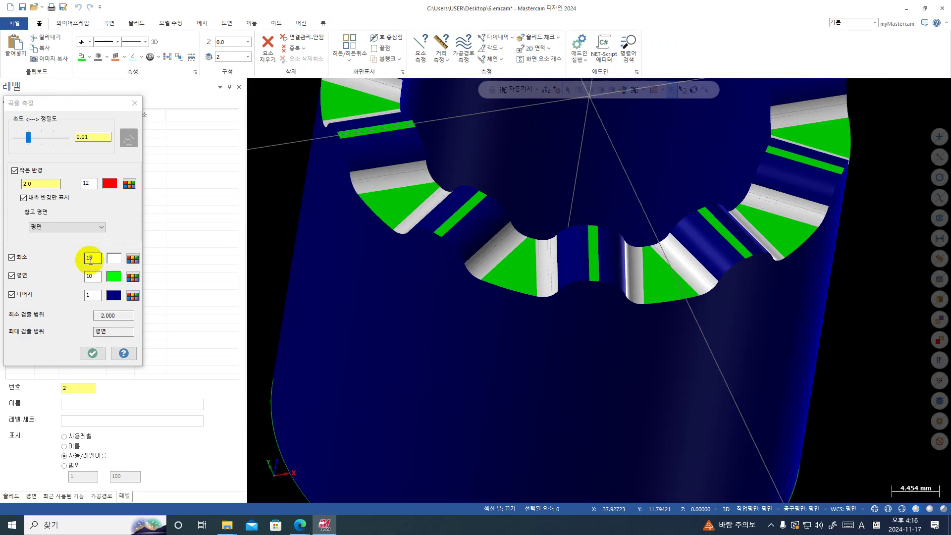
- Test curvature limits of 1.5 and 3.0 on the wavy rim and turn off the inner-radii-only display
left_click_drag(29, 184, 2, 189)
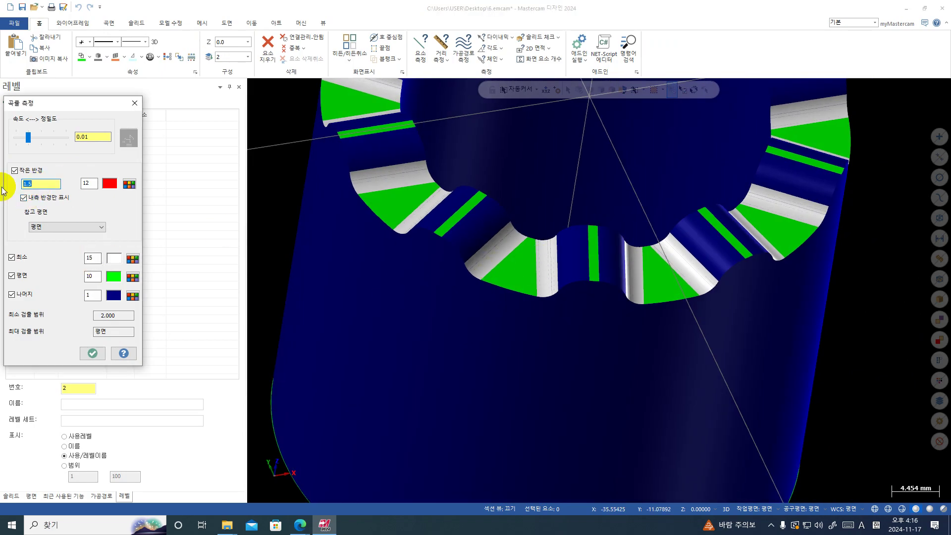
left_click(88, 258)
left_click_drag(39, 184, 2, 183)
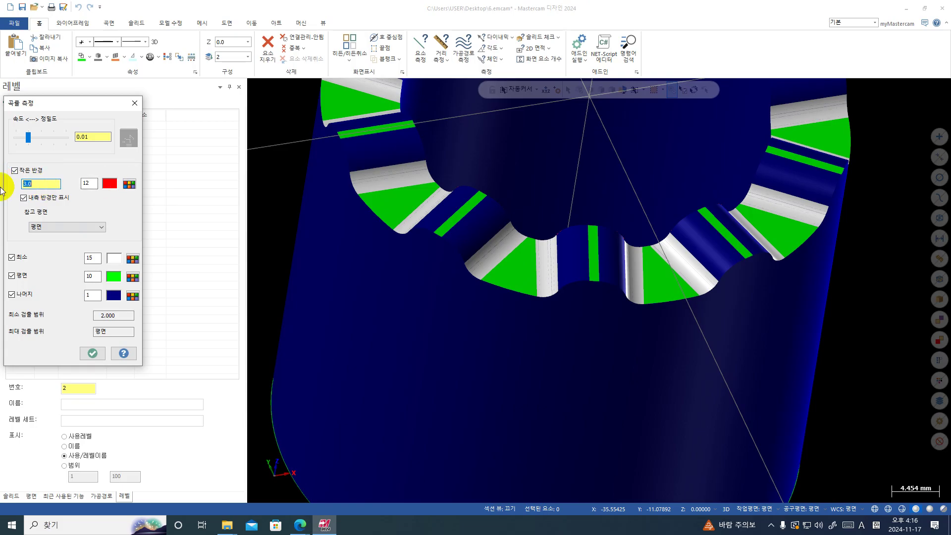
left_click(56, 204)
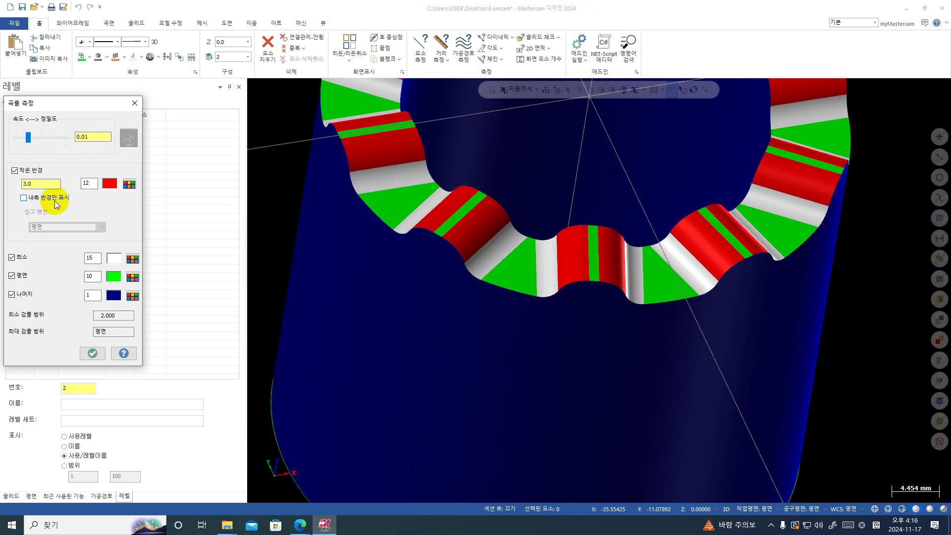
left_click(56, 203)
left_click(56, 203)
- Recheck the rim's curvature with the small-radius limit set to 1.5 and close the analysis
left_click_drag(33, 183, 2, 187)
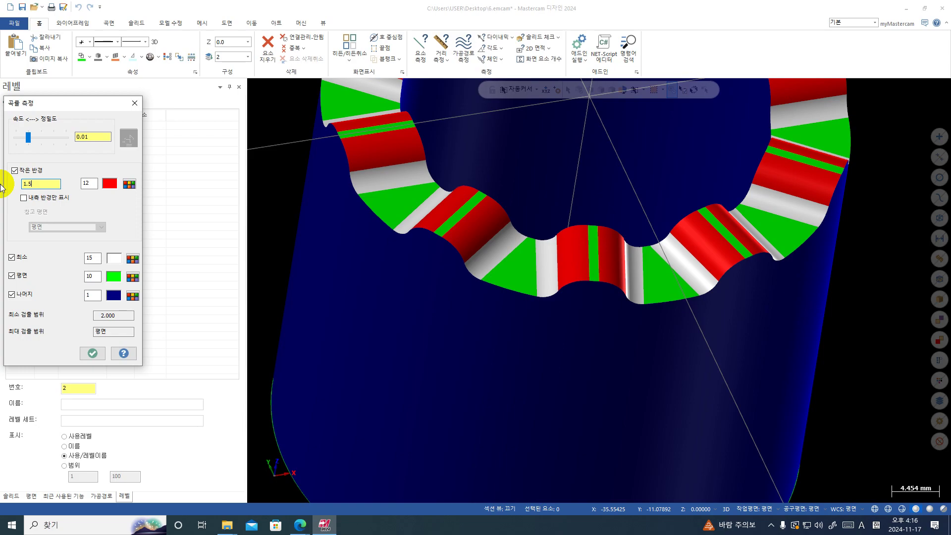
type("1.5")
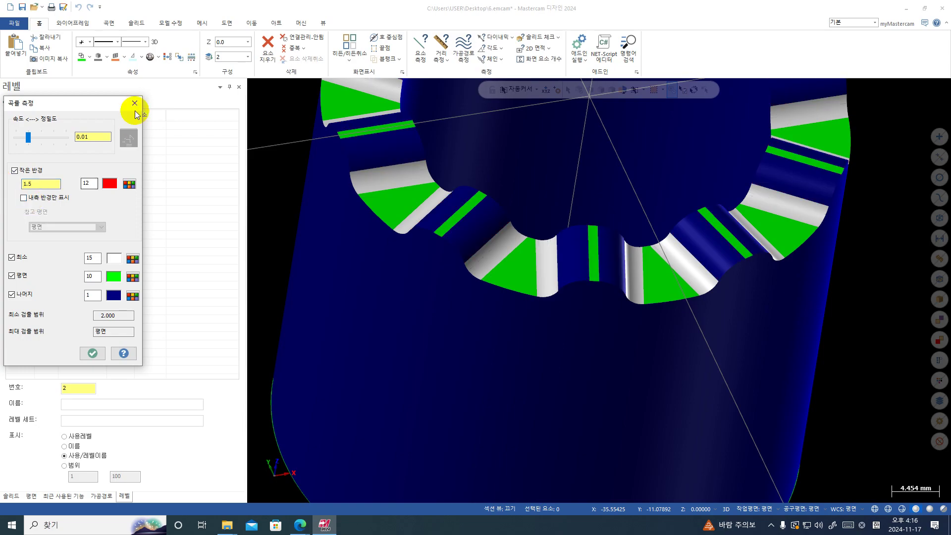
left_click(134, 104)
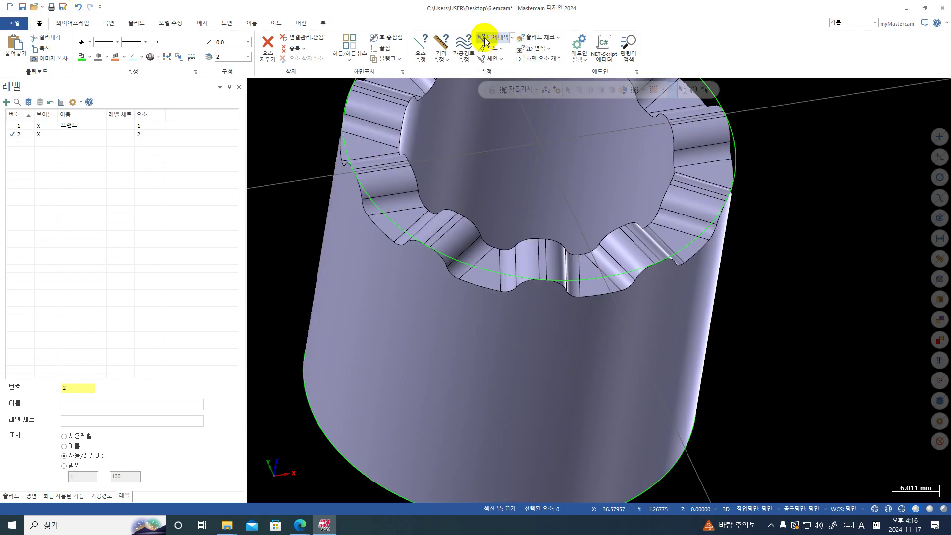
- Measure the radius of a concave fillet face on the wavy rim with dynamic analysis
left_click(484, 40)
scroll(477, 255, "up", 4)
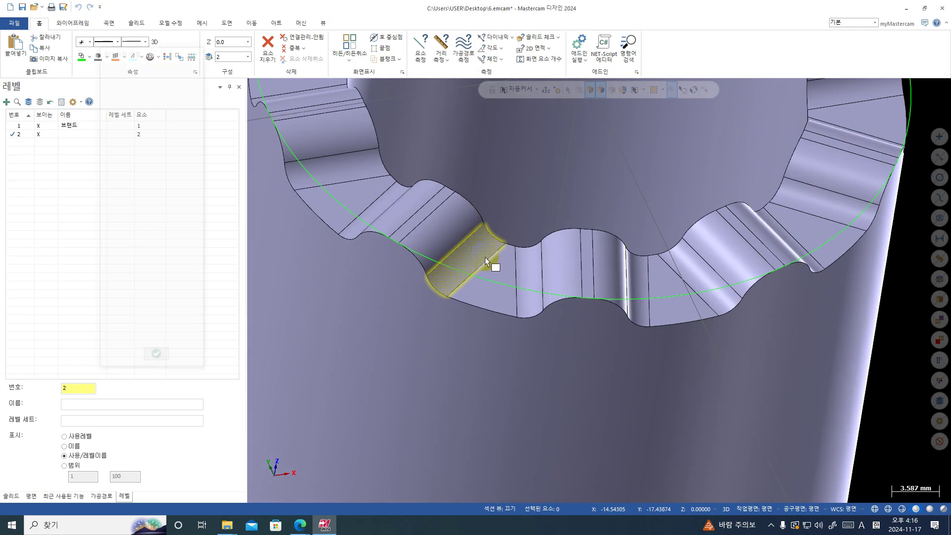
left_click(485, 257)
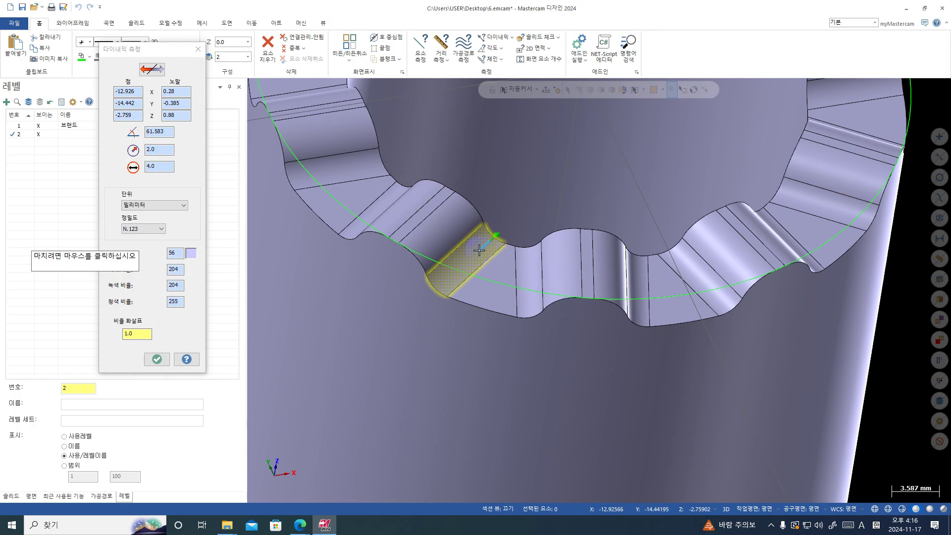
scroll(479, 250, "down", 2)
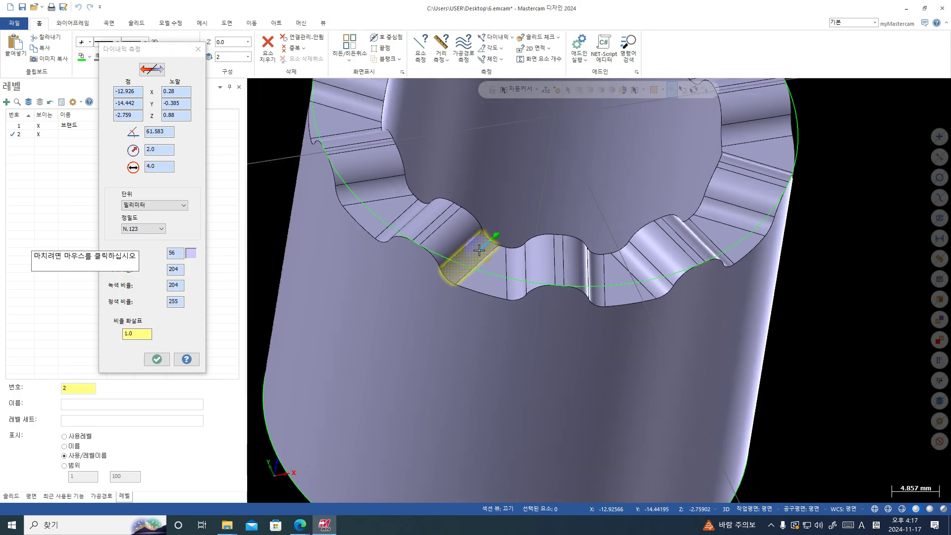
scroll(479, 250, "down", 1)
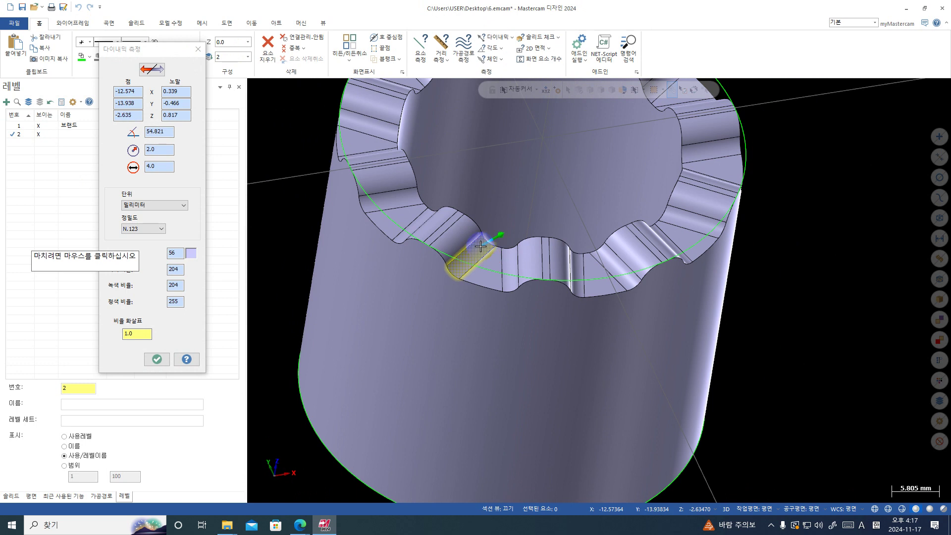
left_click(198, 49)
- Examine the centered part's wavy rim, bore and outer wall from tilted angles and from the top plane
scroll(462, 291, "down", 2)
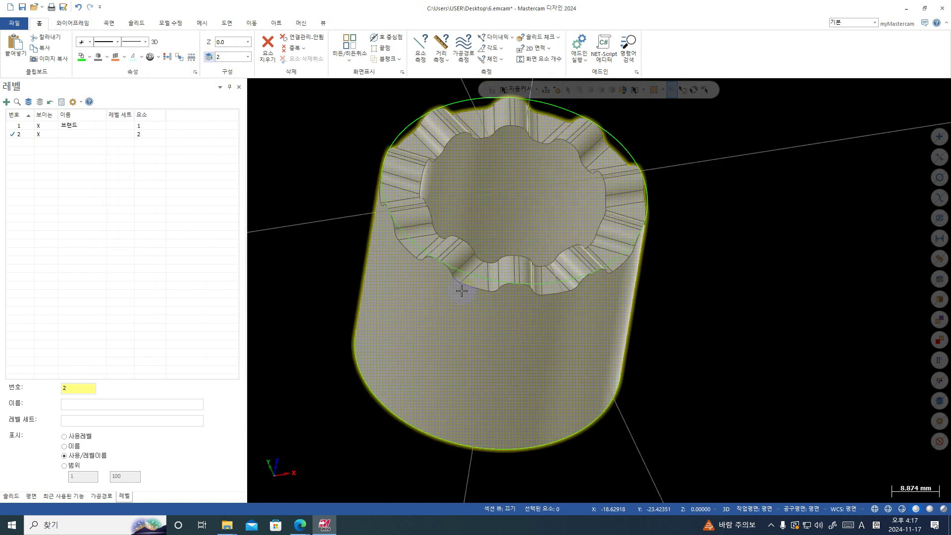
middle_click_drag(461, 291, 625, 219)
scroll(471, 319, "down", 2)
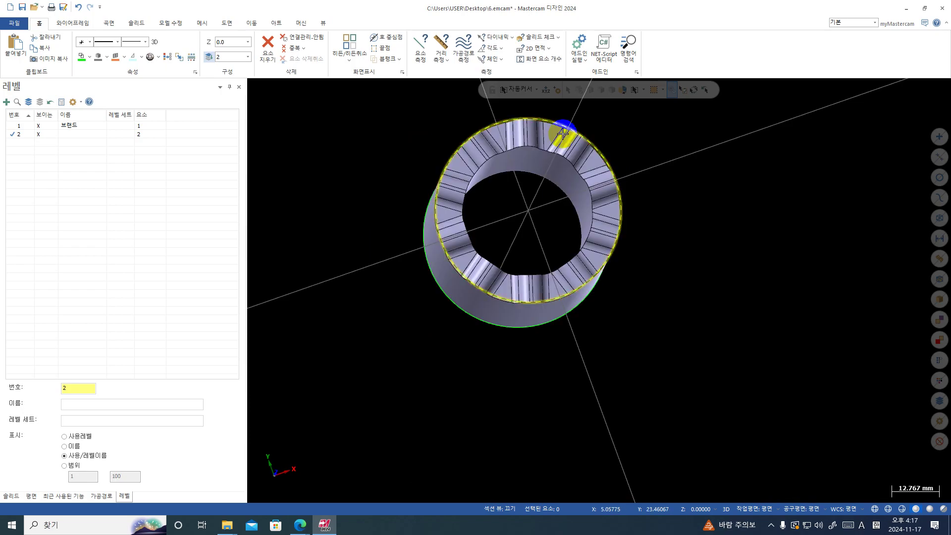
middle_click_drag(592, 304, 454, 144)
scroll(531, 256, "up", 2)
scroll(495, 168, "down", 1)
middle_click_drag(540, 198, 679, 127)
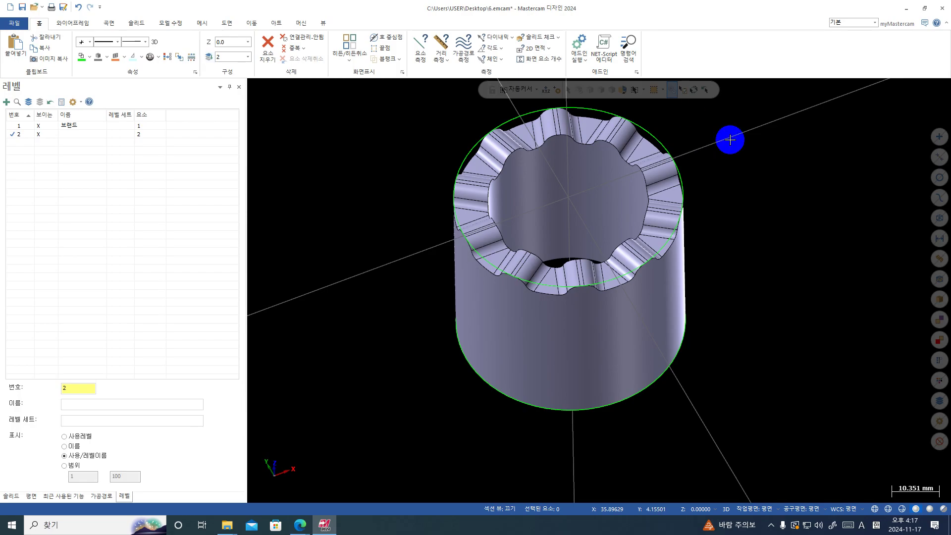
right_click(768, 178)
left_click(788, 236)
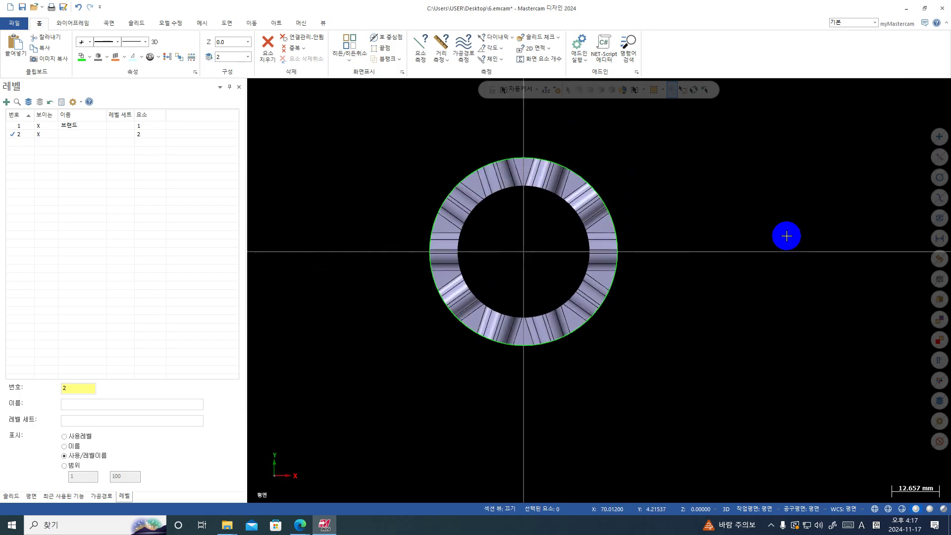
scroll(708, 230, "up", 2)
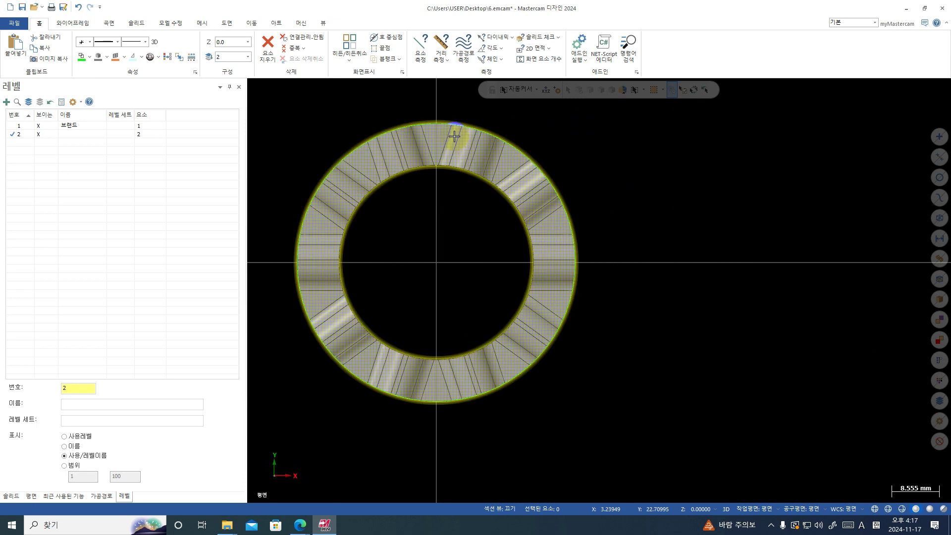
mouse_move(454, 136)
middle_mouse_down()
mouse_move(389, 108)
mouse_move(652, 195)
mouse_move(622, 134)
mouse_move(617, 152)
mouse_move(569, 183)
mouse_move(654, 183)
middle_mouse_up()
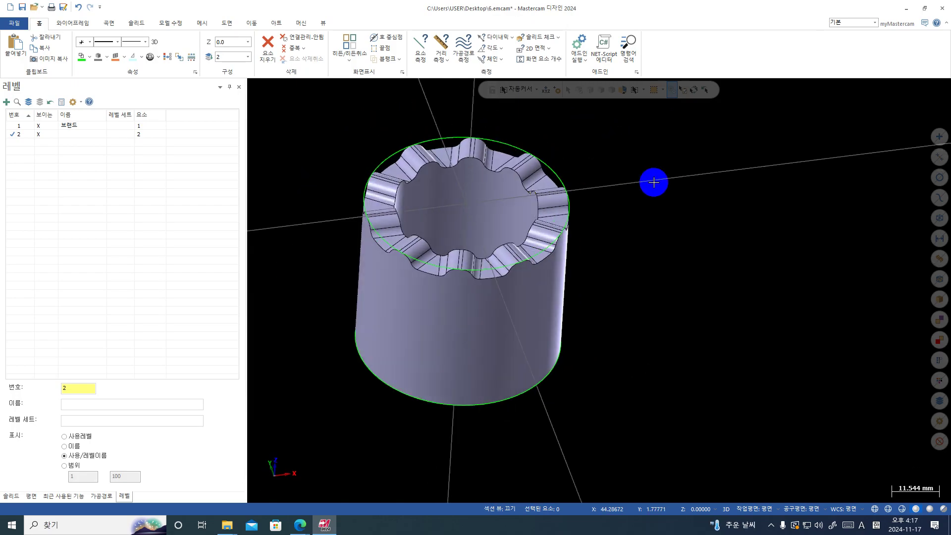
- Examine the wavy rim, the flat underside and the bore from above and below, finishing in the top view
middle_click_drag(518, 157, 550, 372)
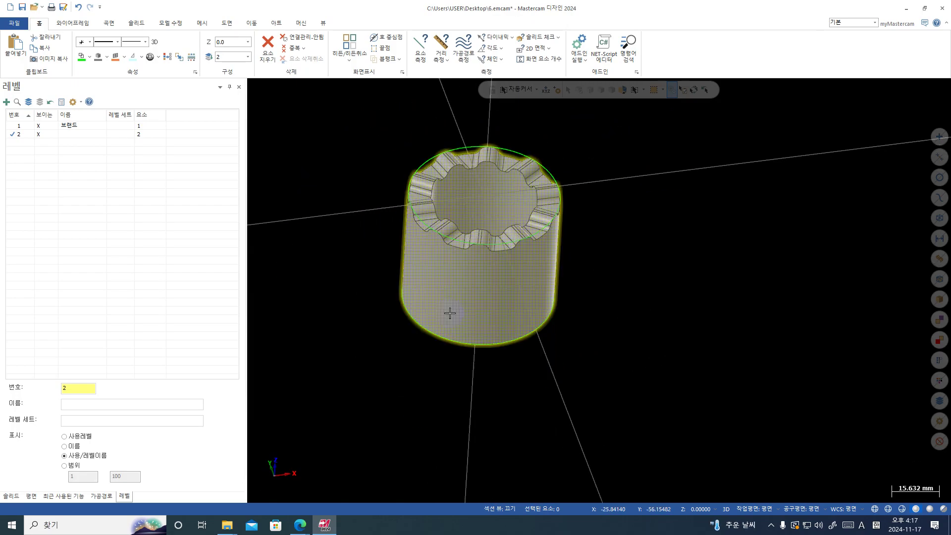
mouse_move(450, 313)
middle_mouse_down()
mouse_move(578, 263)
mouse_move(567, 196)
mouse_move(505, 244)
mouse_move(349, 147)
middle_mouse_up()
scroll(578, 264, "up", 2)
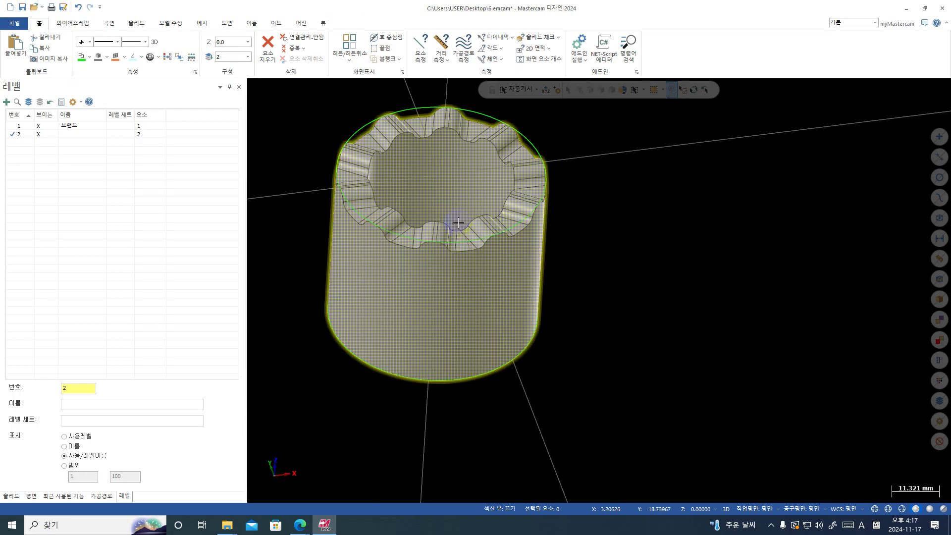
left_click(248, 176)
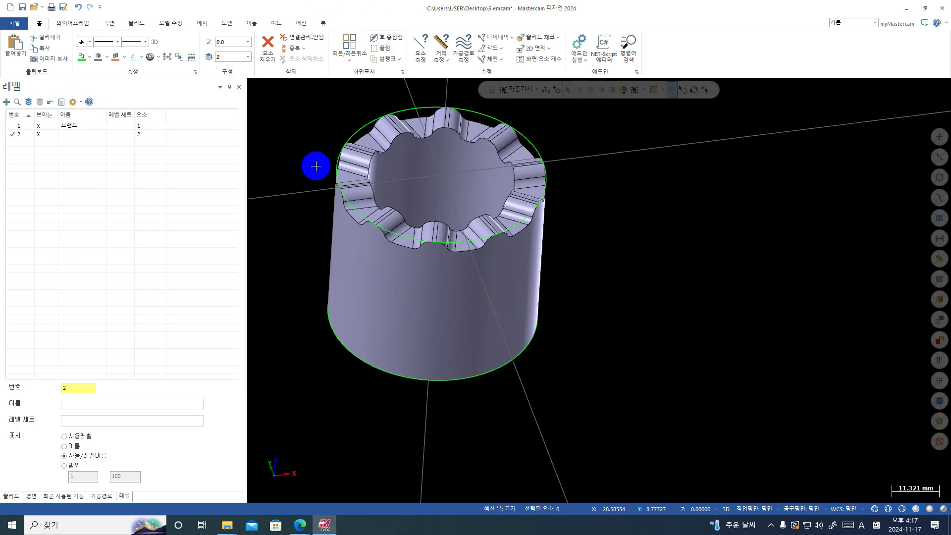
mouse_move(319, 166)
middle_mouse_down()
mouse_move(350, 153)
mouse_move(371, 127)
mouse_move(340, 215)
mouse_move(367, 97)
middle_mouse_up()
scroll(342, 213, "down", 1)
mouse_move(468, 284)
middle_mouse_down()
mouse_move(463, 304)
mouse_move(482, 236)
mouse_move(456, 313)
middle_mouse_up()
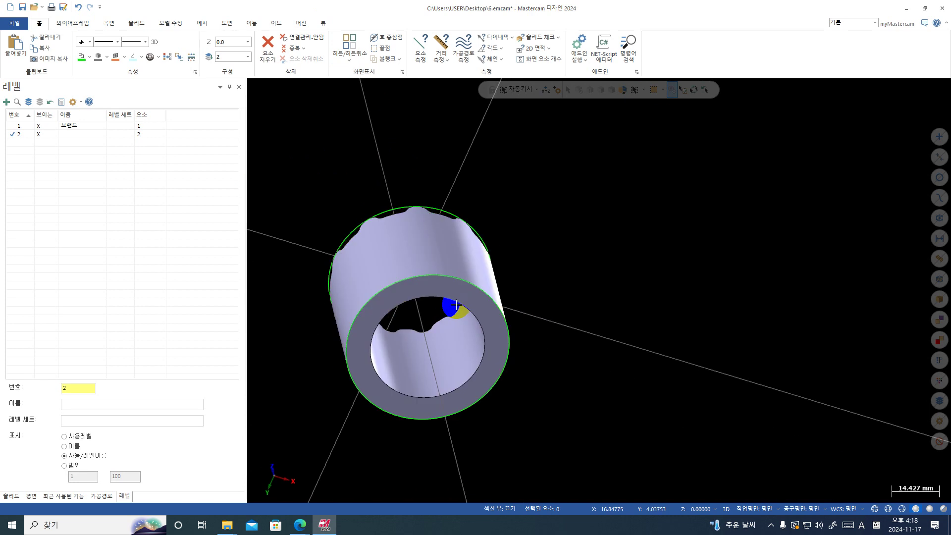
right_click(596, 168)
left_click(632, 222)
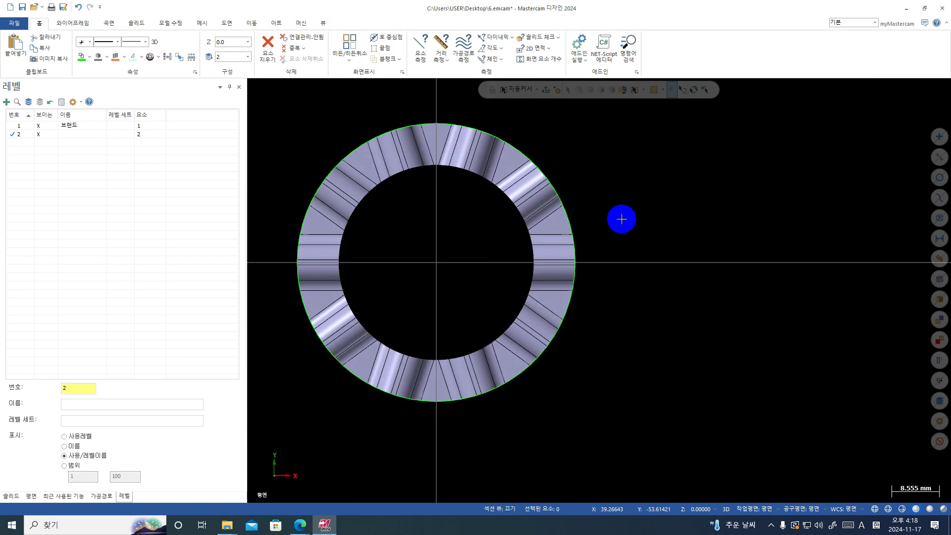
- Create level 3 as the active level and hide level 2
left_click(75, 388)
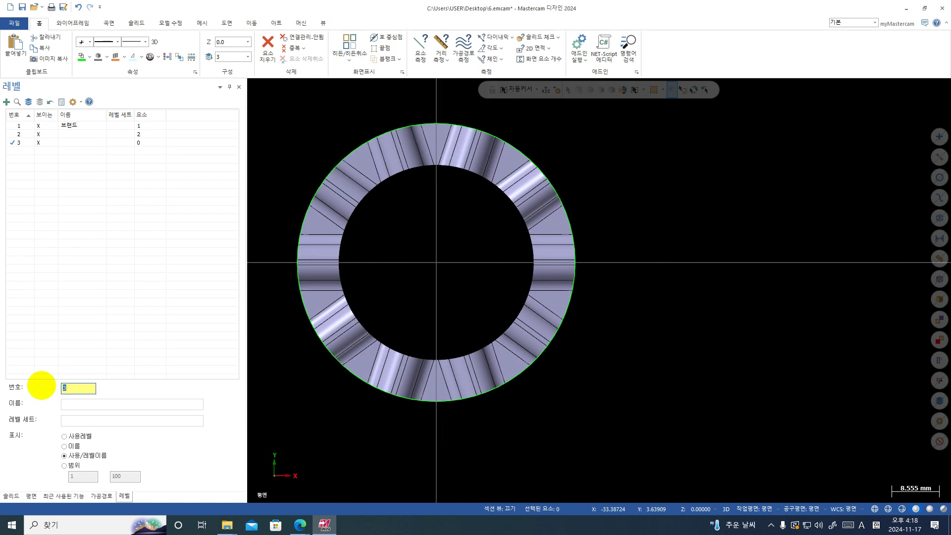
left_click(46, 136)
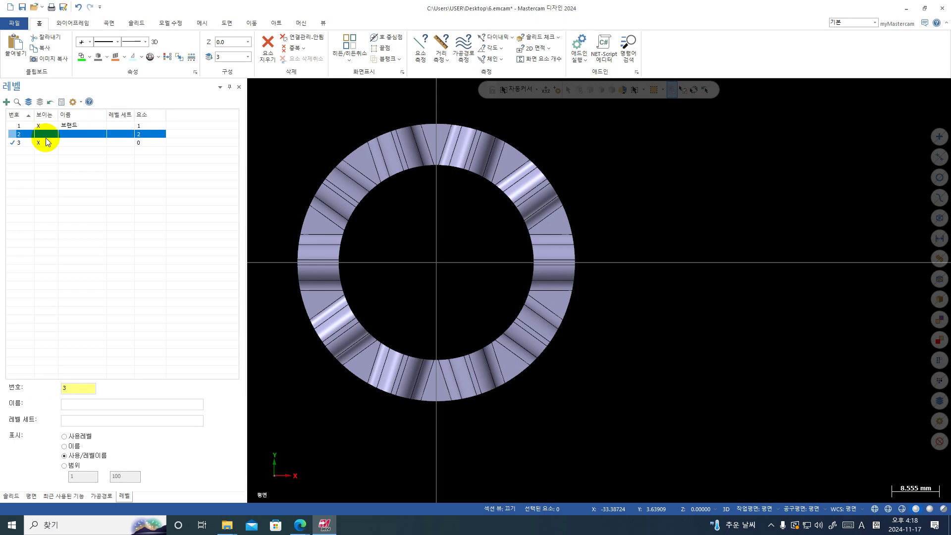
mouse_move(474, 287)
middle_mouse_down()
mouse_move(446, 259)
mouse_move(503, 322)
mouse_move(484, 282)
mouse_move(477, 296)
mouse_move(552, 388)
mouse_move(550, 380)
middle_mouse_up()
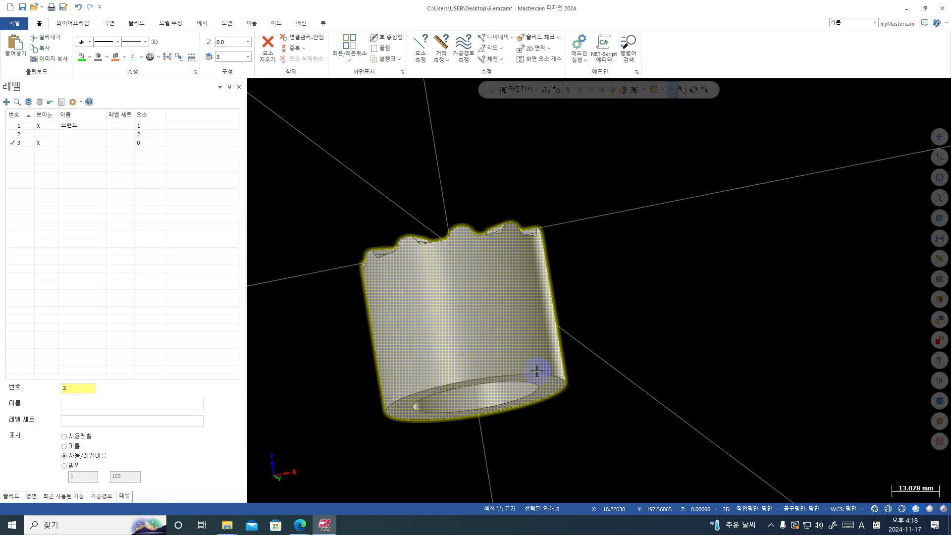
- Create curves on all edges of the cylinder's flat bottom face in 2D mode, projecting both circles to Z 0
left_click(68, 20)
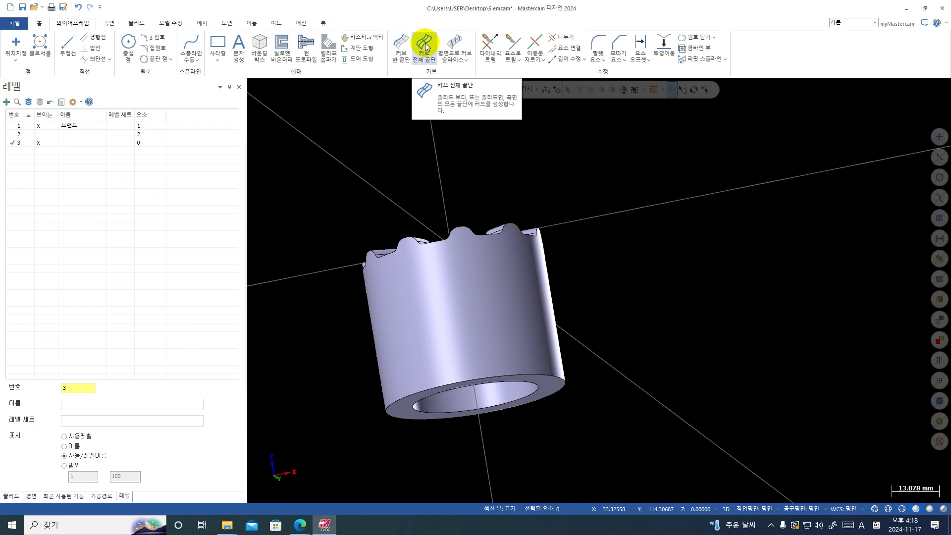
left_click(727, 510)
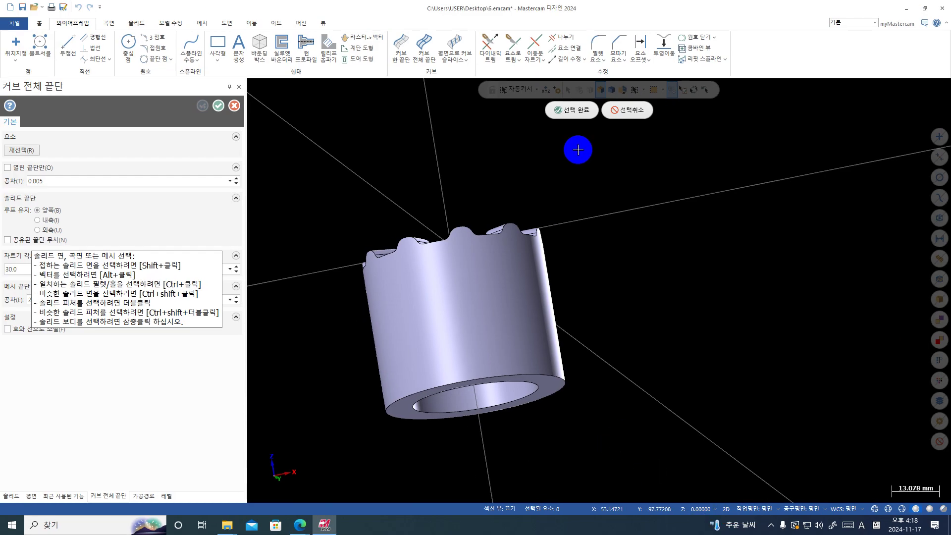
middle_click_drag(576, 148, 554, 316)
left_click(545, 354)
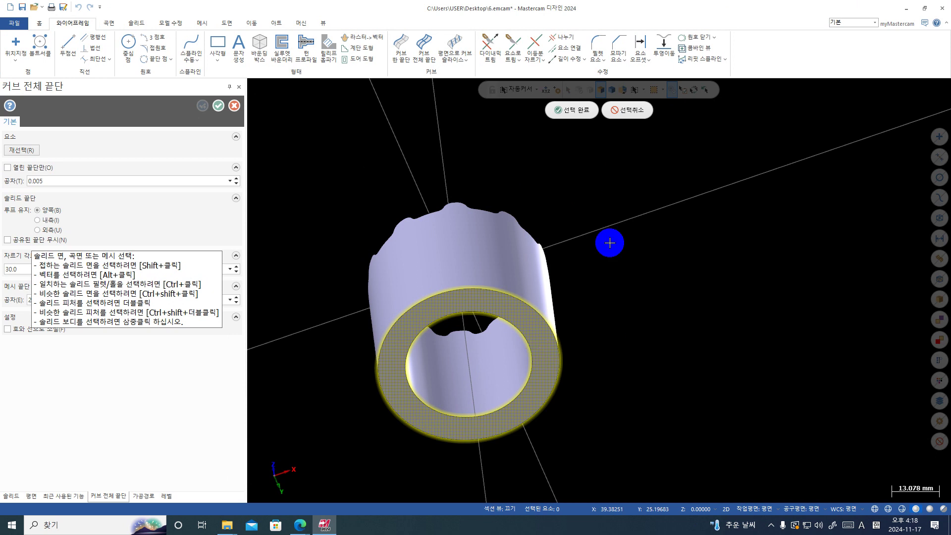
left_click(559, 110)
middle_click_drag(463, 166, 520, 251)
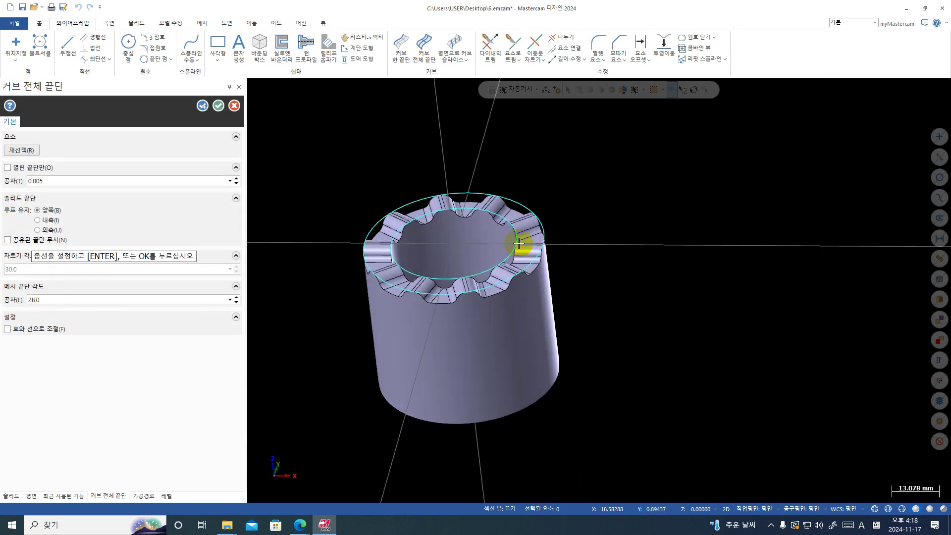
left_click(219, 106)
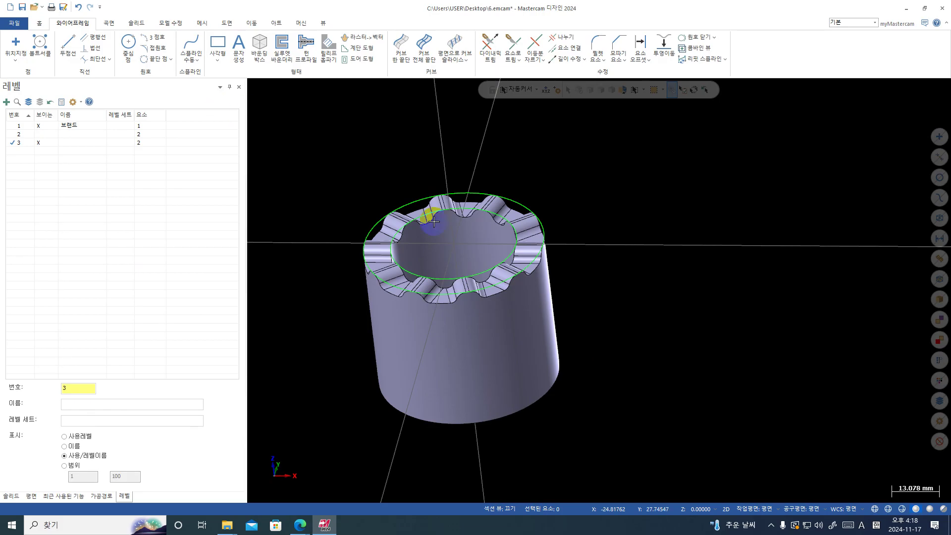
- Examine how the projected inner and outer circles line up with the bore and outer wall at the wavy rim
middle_click_drag(395, 278, 397, 289)
scroll(397, 290, "up", 3)
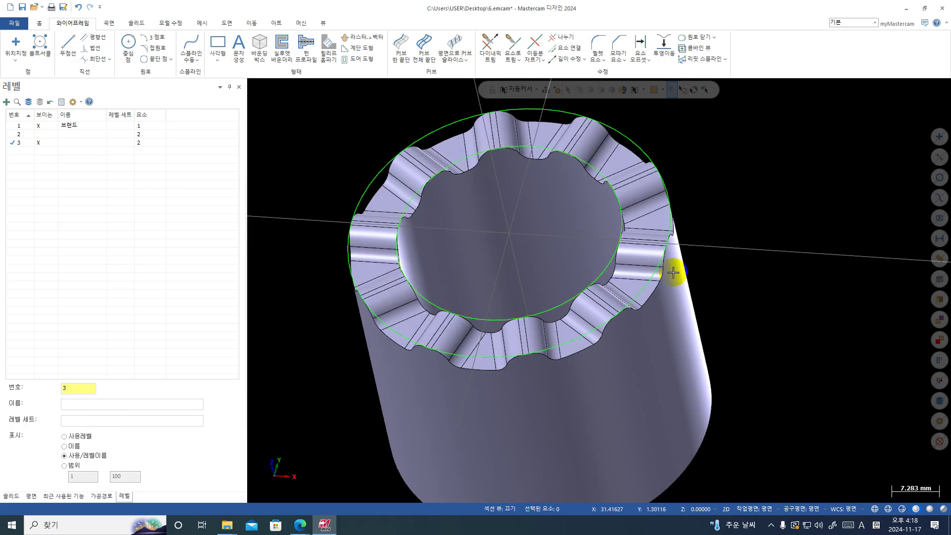
scroll(436, 311, "up", 2)
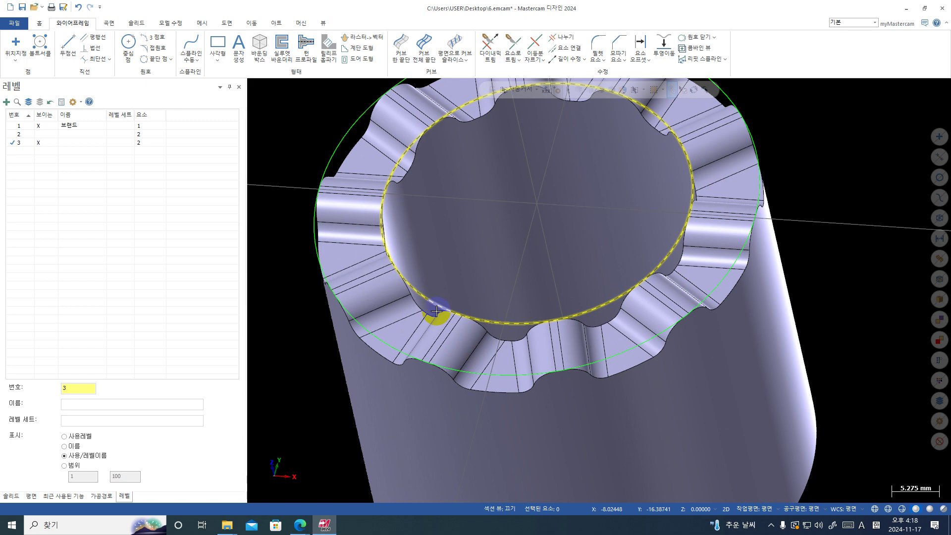
mouse_move(435, 310)
middle_mouse_down()
mouse_move(419, 297)
mouse_move(389, 187)
mouse_move(425, 187)
middle_mouse_up()
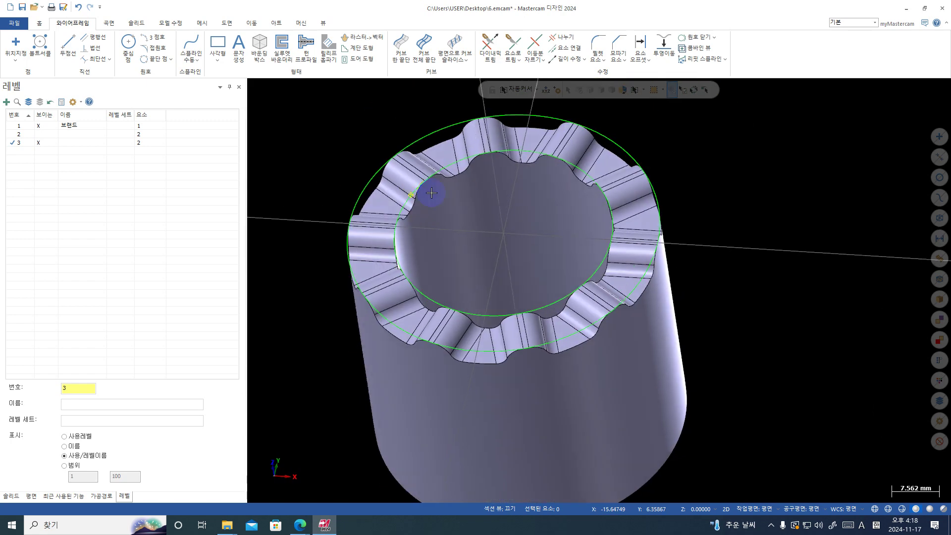
scroll(400, 241, "down", 2)
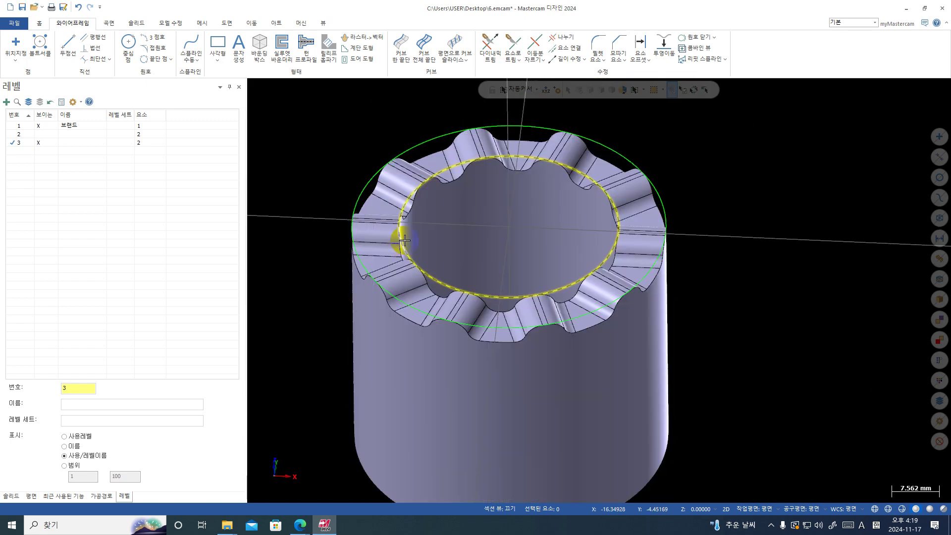
left_click(413, 235)
left_click(397, 237)
left_click(416, 236)
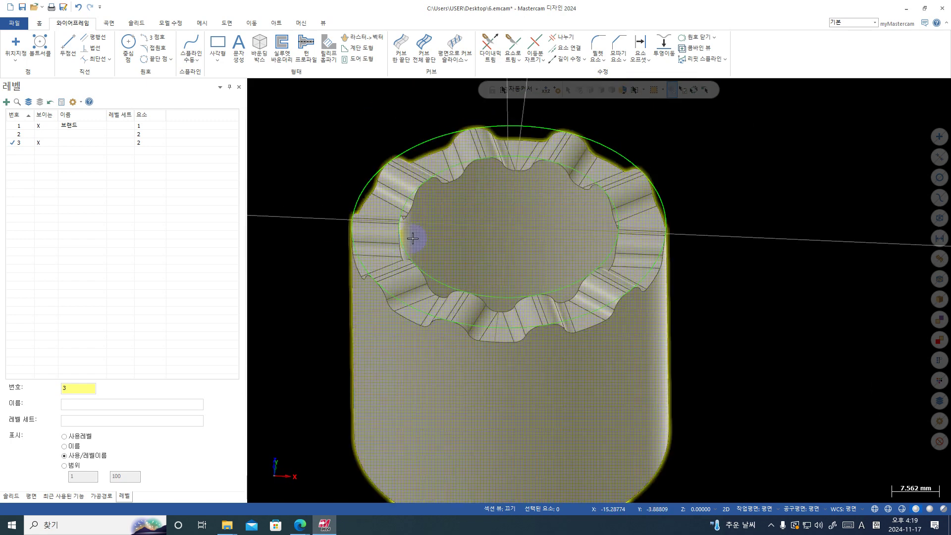
left_click(371, 233)
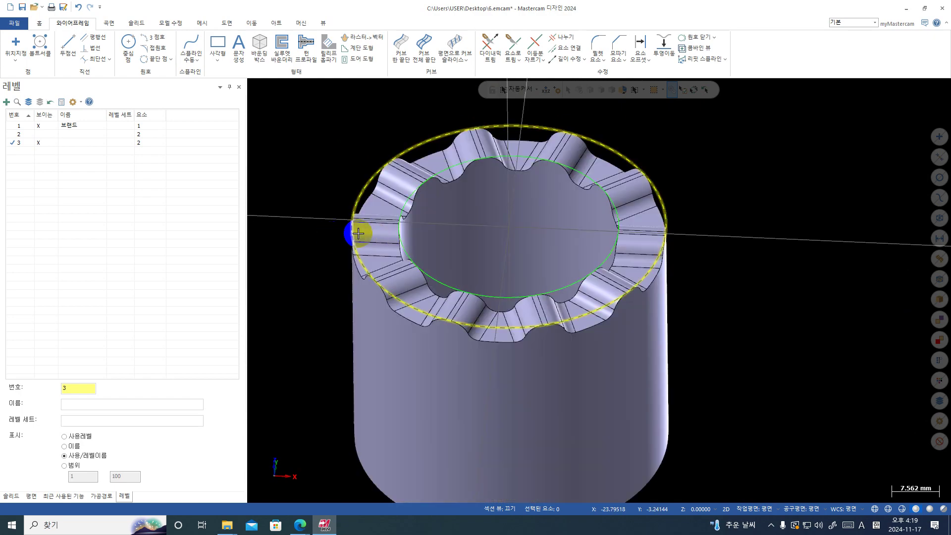
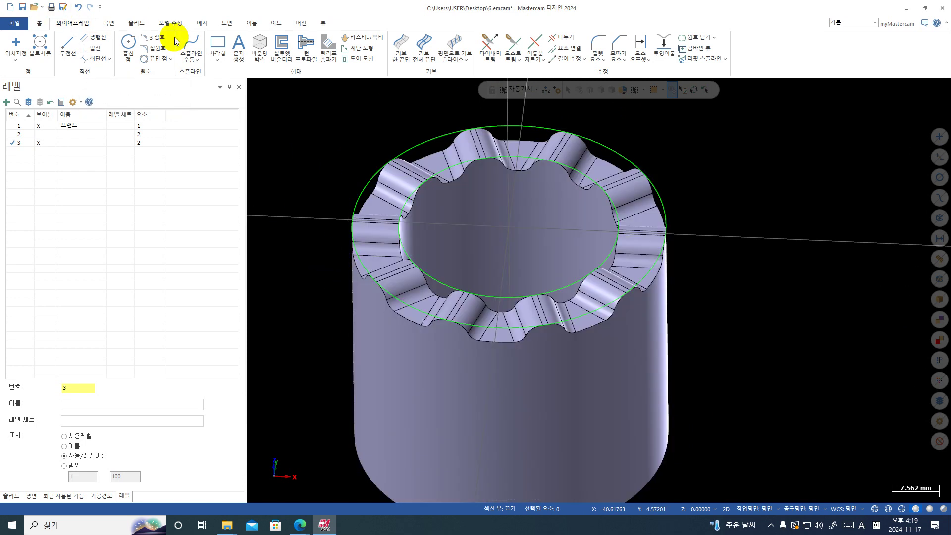
left_click(352, 242)
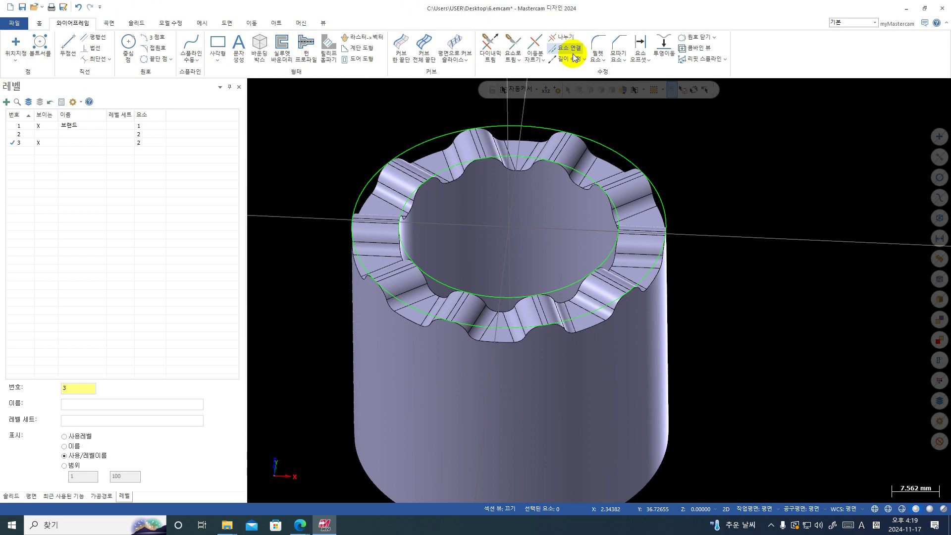
- Offset a copy of the inner circle 0.5 mm inward with the contour offset command
left_click(643, 58)
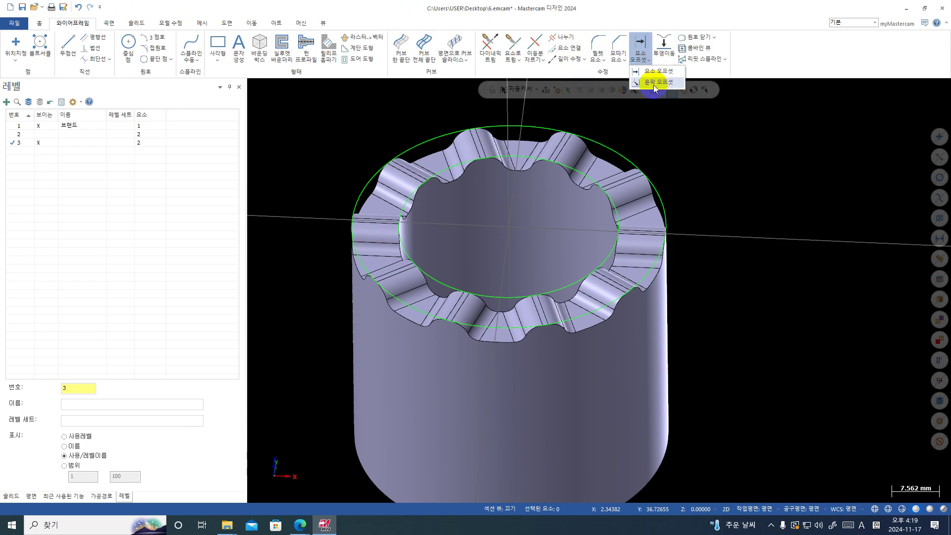
left_click(653, 87)
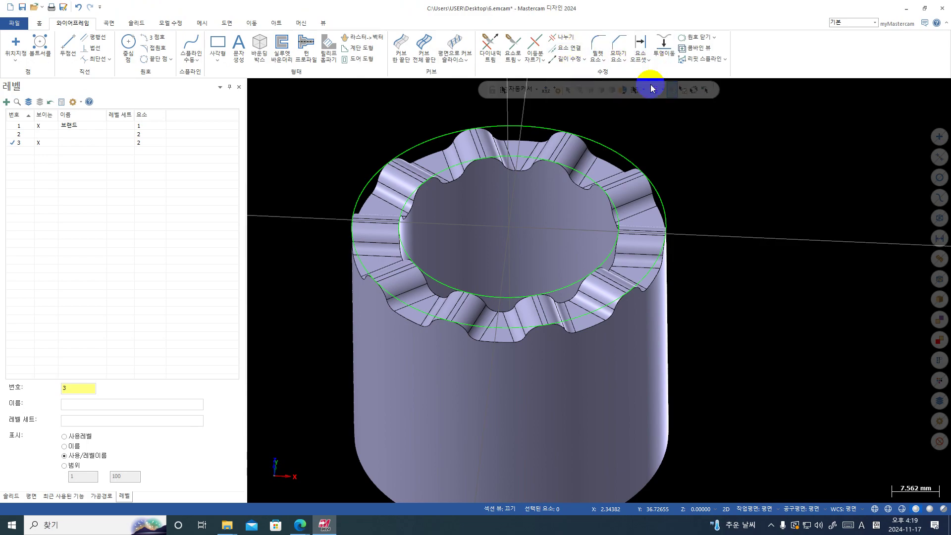
left_click(581, 168)
key("Return")
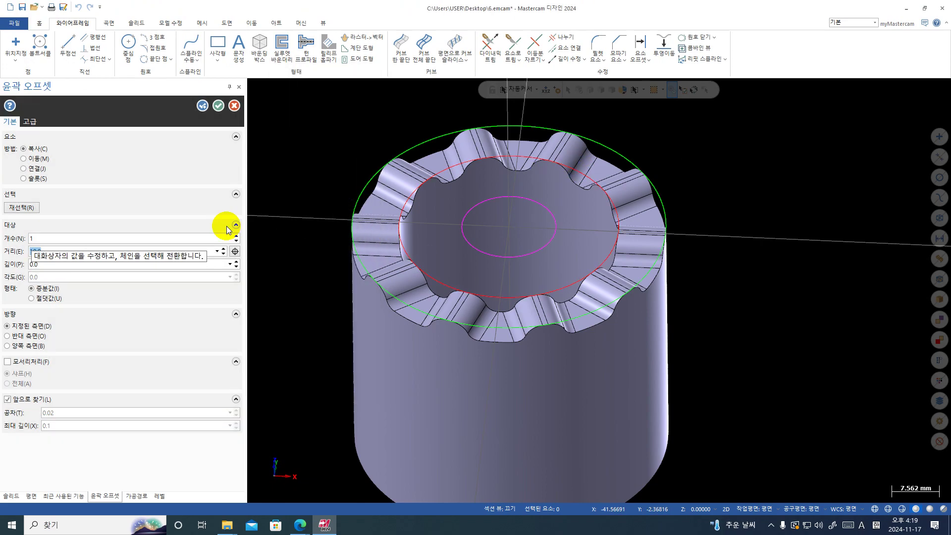
key("Return")
left_click(201, 106)
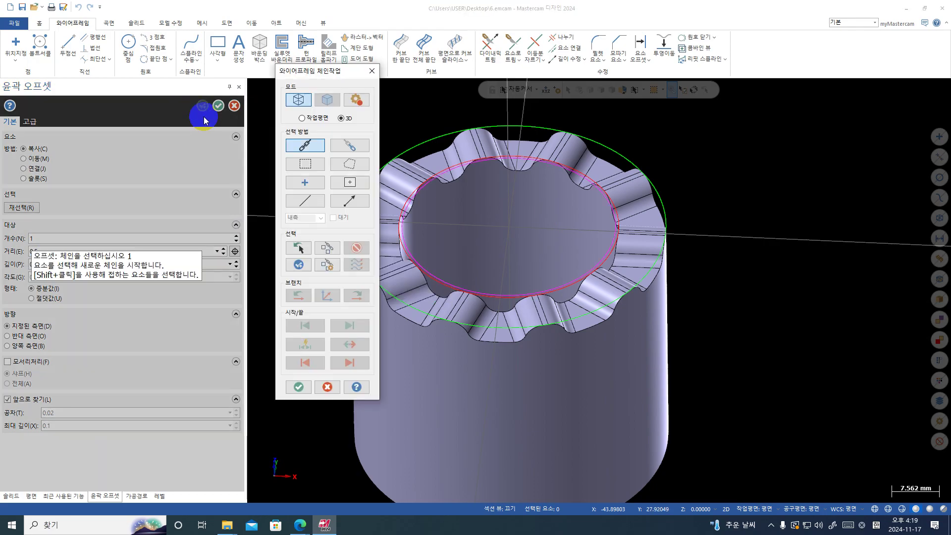
- Offset a copy of the outer circle 1.6 mm outward and finish the contour offset
left_click(596, 143)
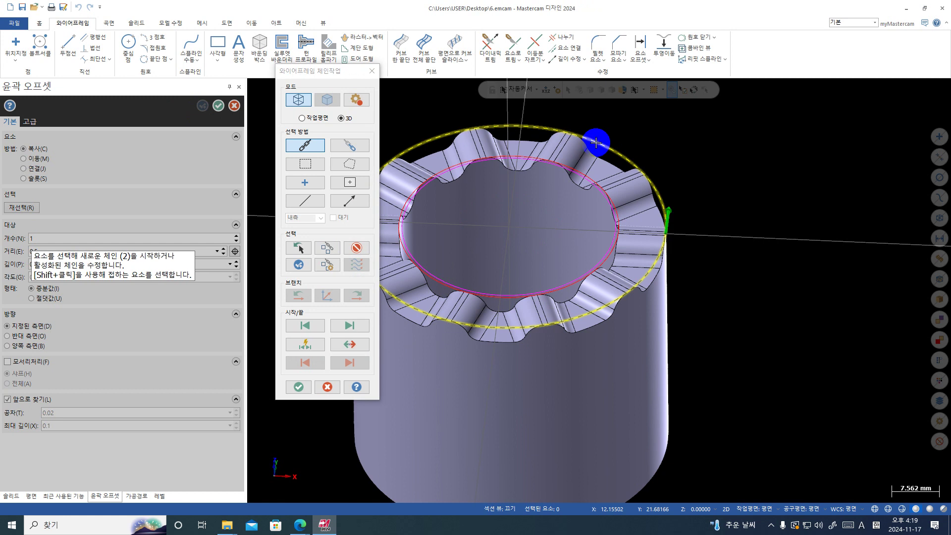
key("Return")
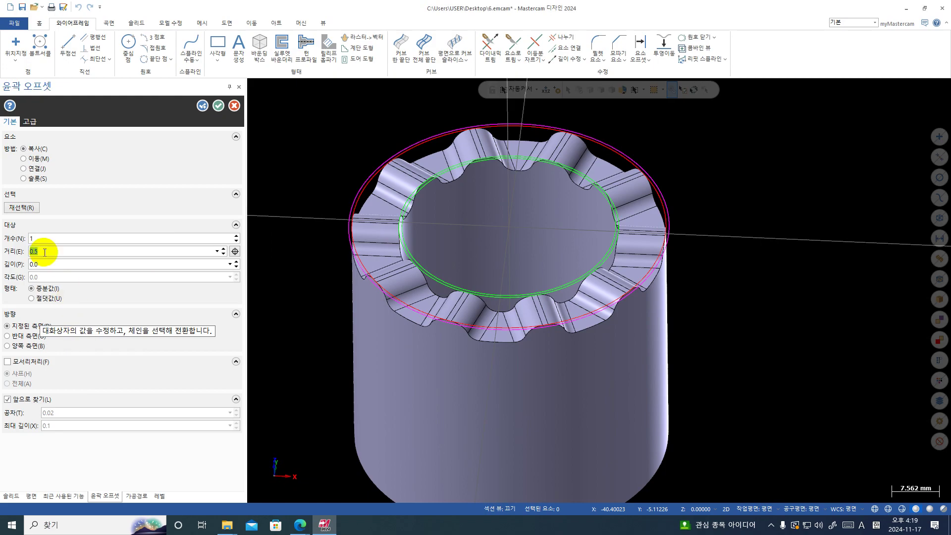
type("1.6")
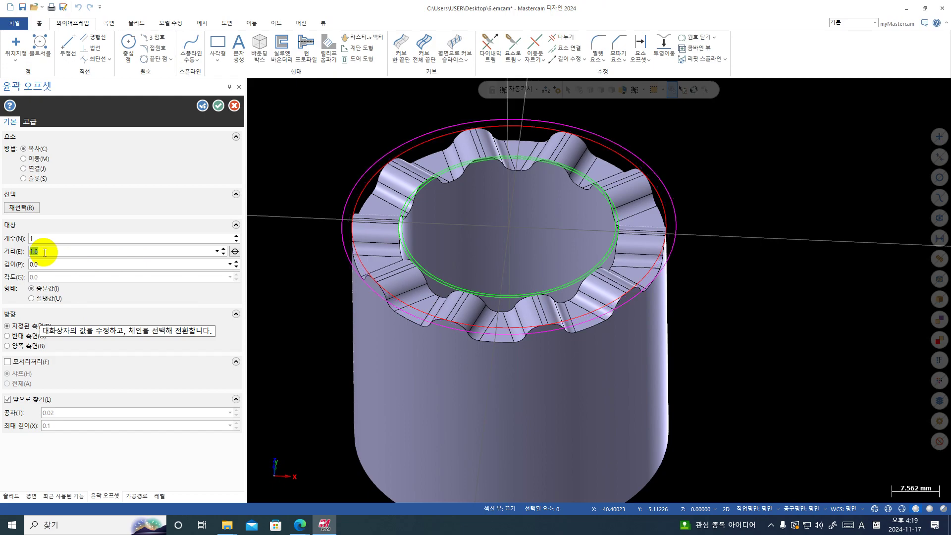
left_click(217, 107)
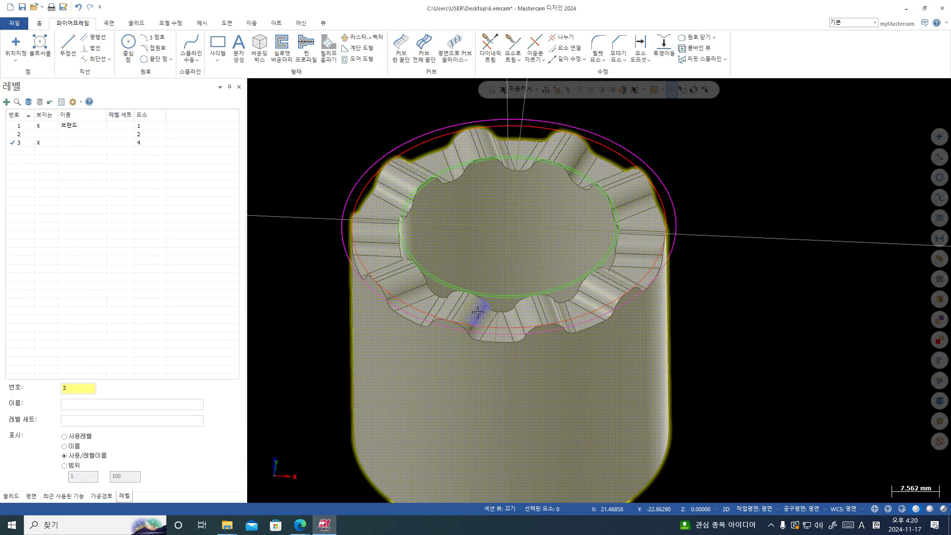
- Copy the wavy-rimmed cylinder solid to level 10, with the active-level option turned off
scroll(471, 229, "down", 2)
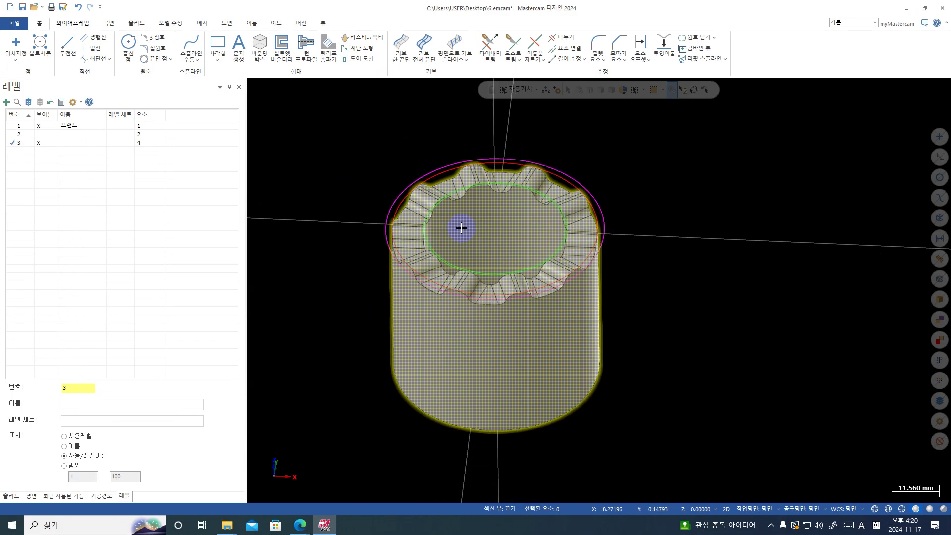
middle_click_drag(461, 228, 466, 232)
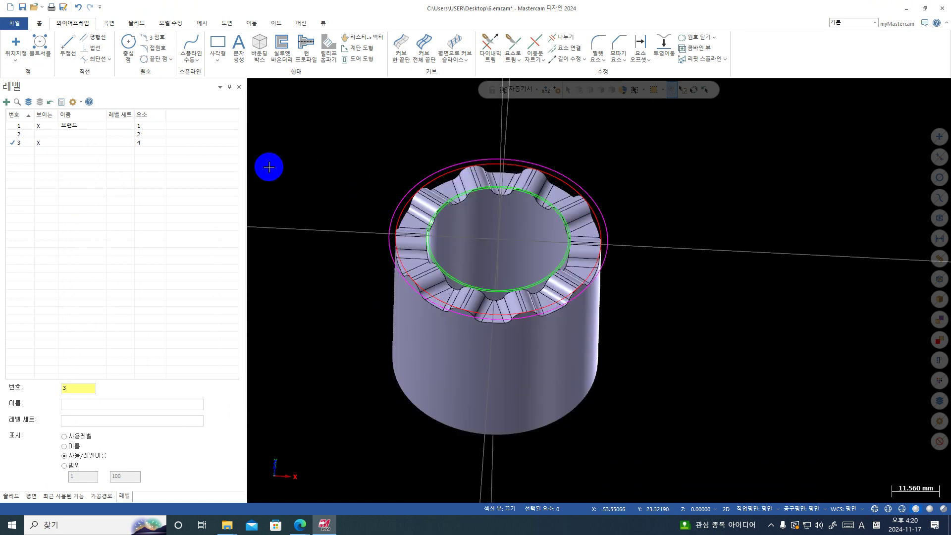
left_click(395, 338)
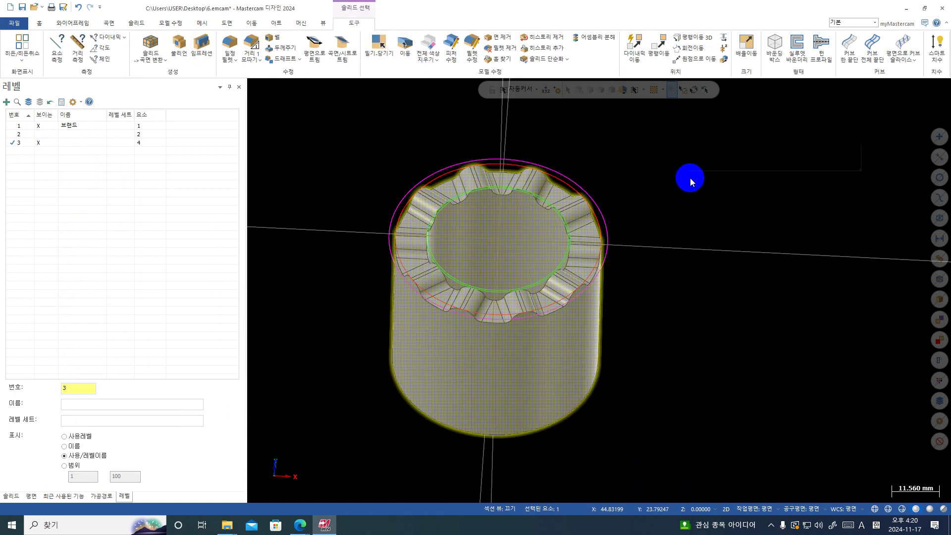
right_click(690, 177)
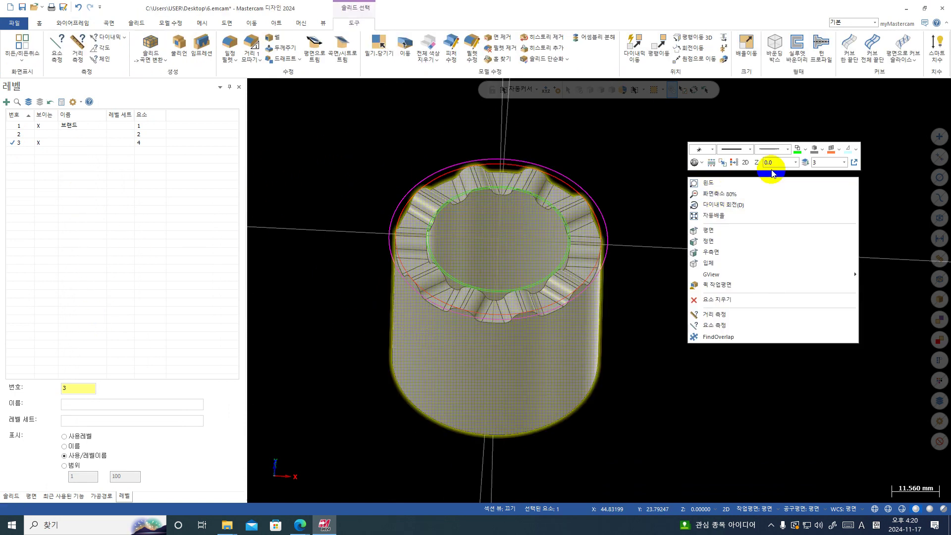
left_click(804, 164)
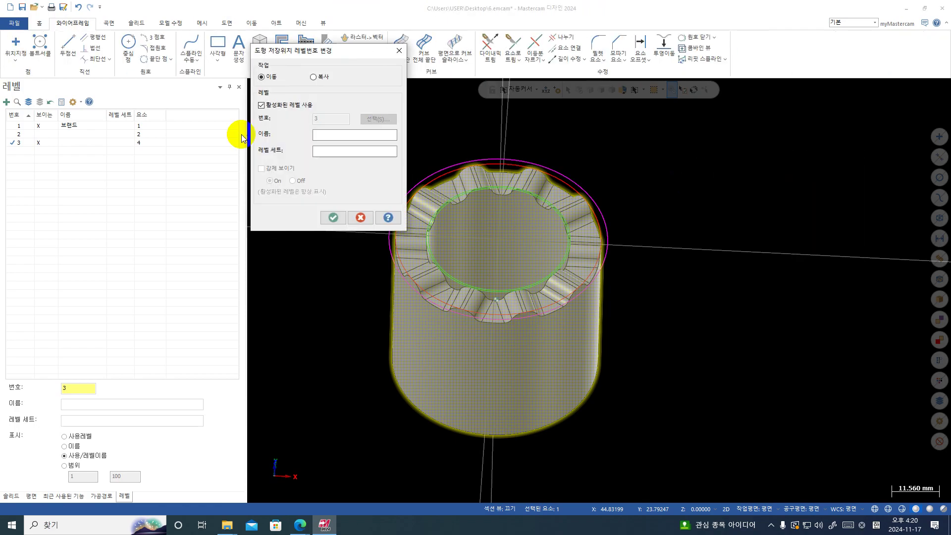
left_click(261, 105)
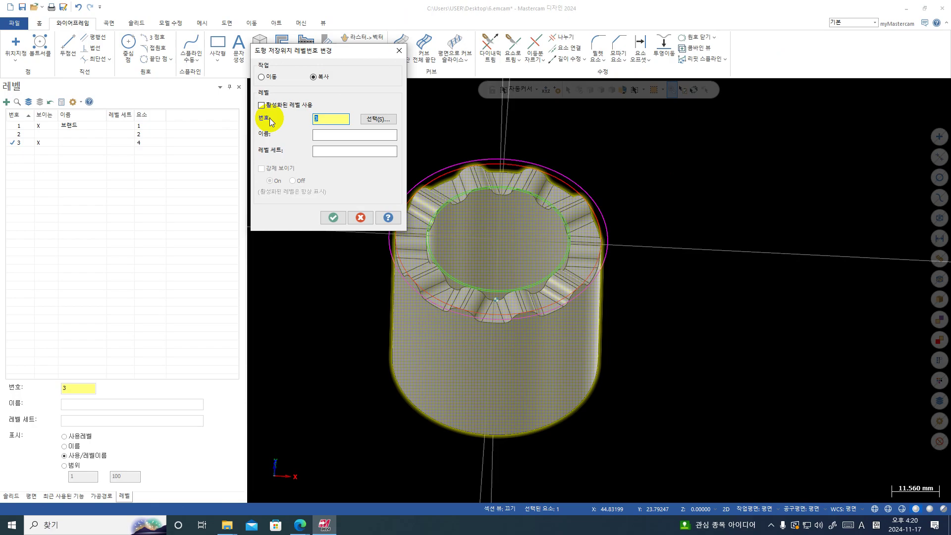
type("10")
key("Return")
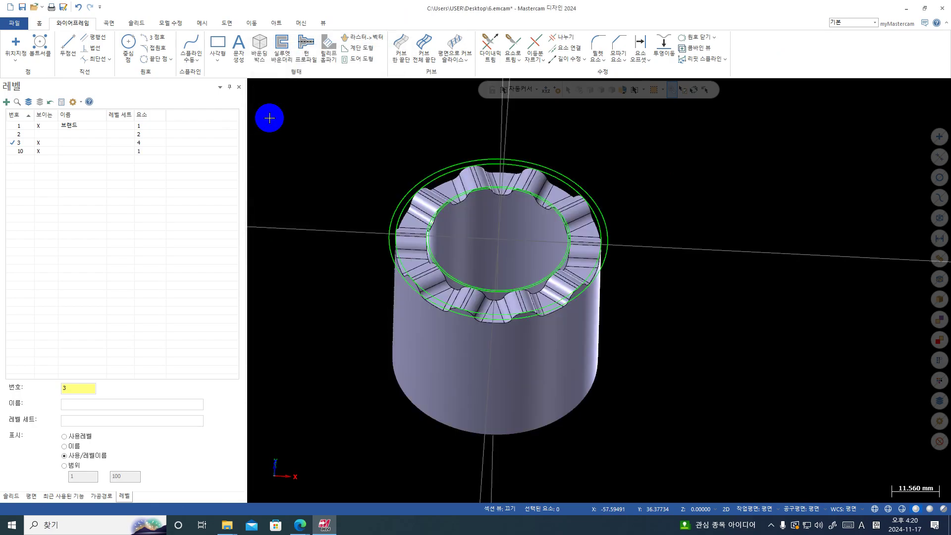
- Make level 10 the active level and hide the circles on level 3
left_click(38, 144)
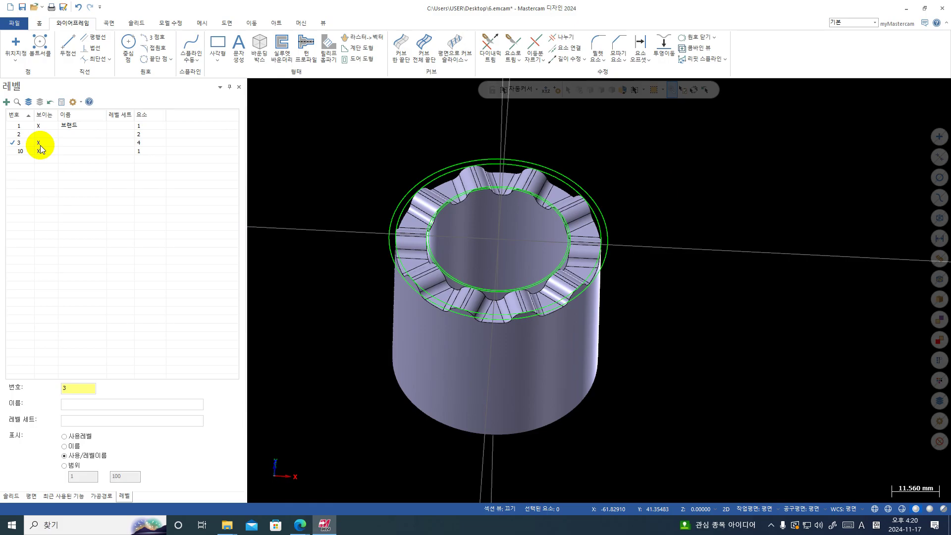
left_click(16, 150)
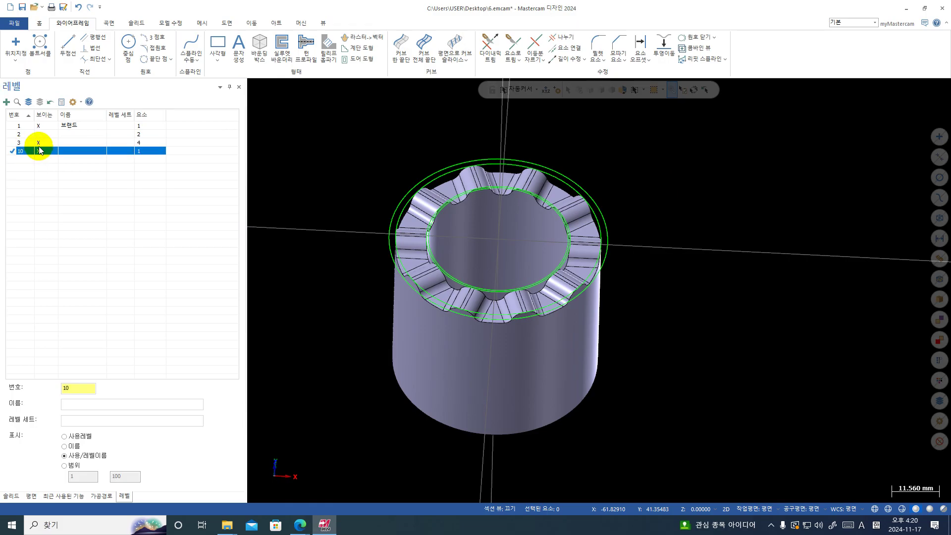
left_click(40, 144)
left_click(11, 151)
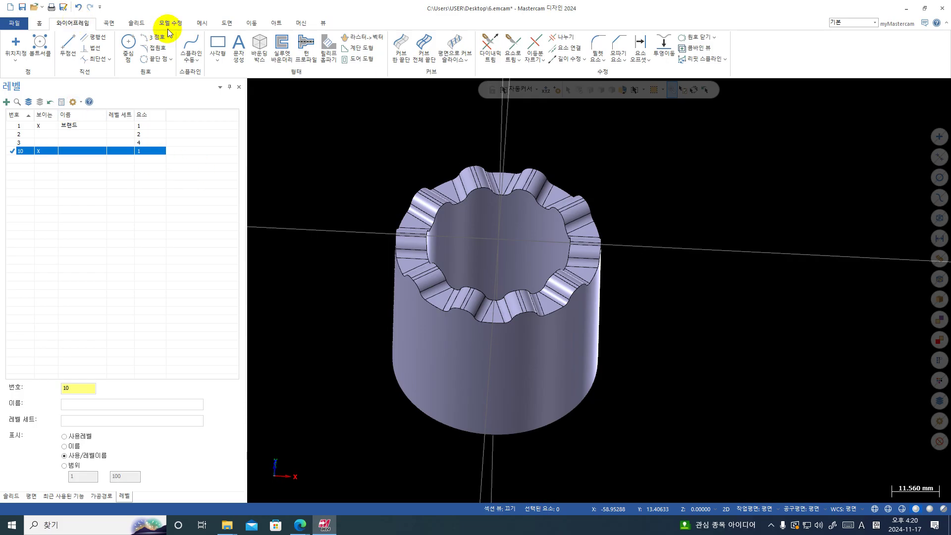
- Set the bore's radius to 17.5-1.5 mm with Push-Pull and apply the change
left_click(168, 23)
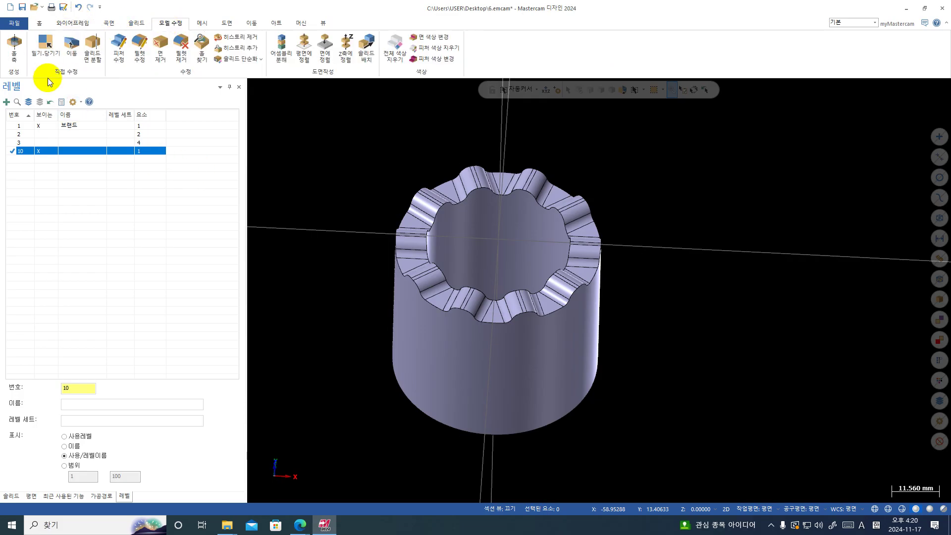
left_click(40, 51)
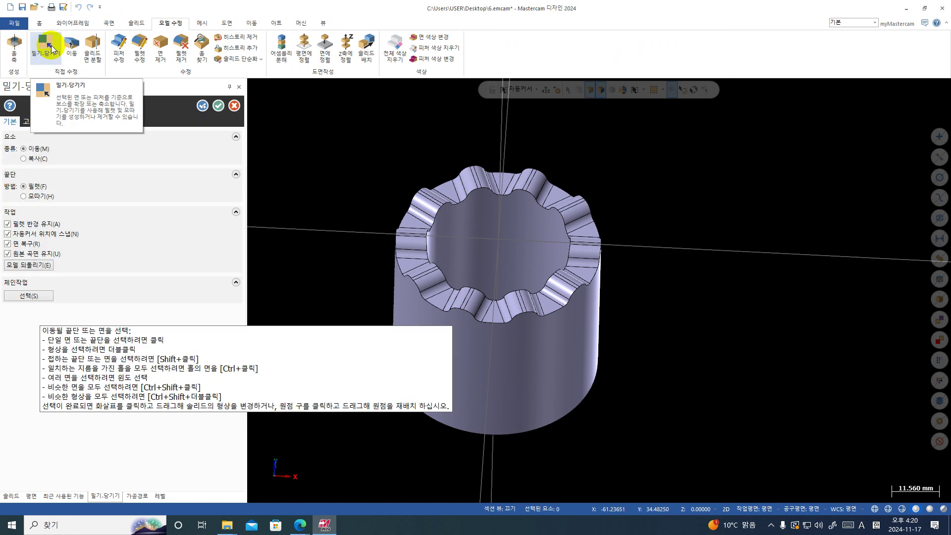
left_click(498, 241)
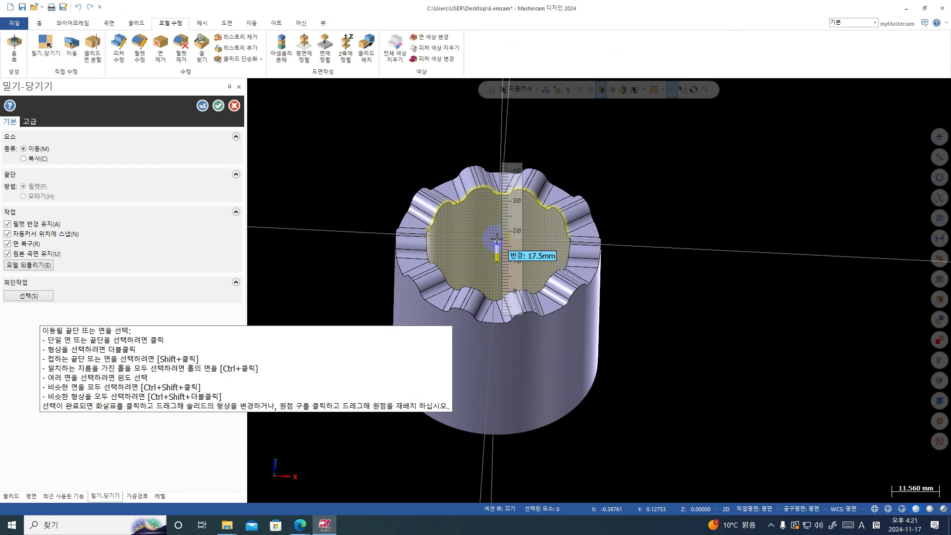
left_click(497, 240)
type("17.5-1.5")
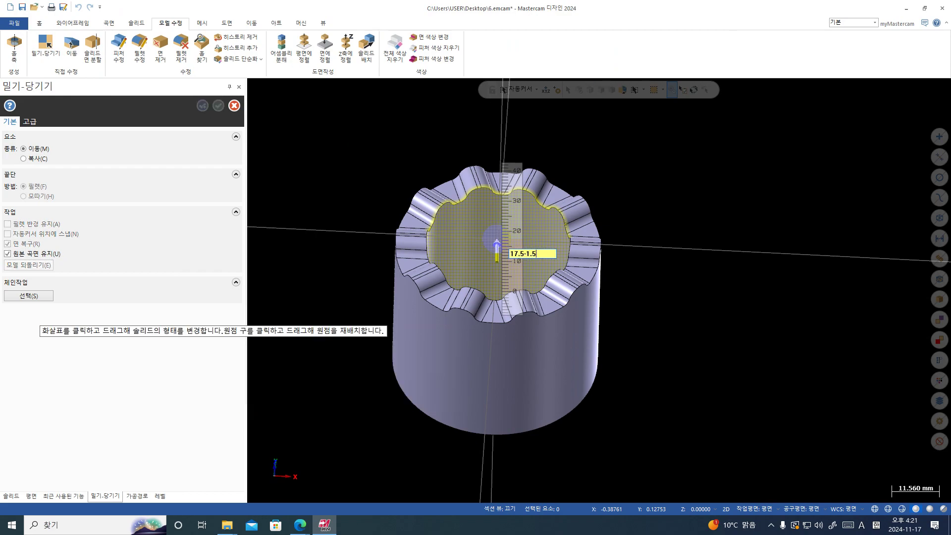
key("Return")
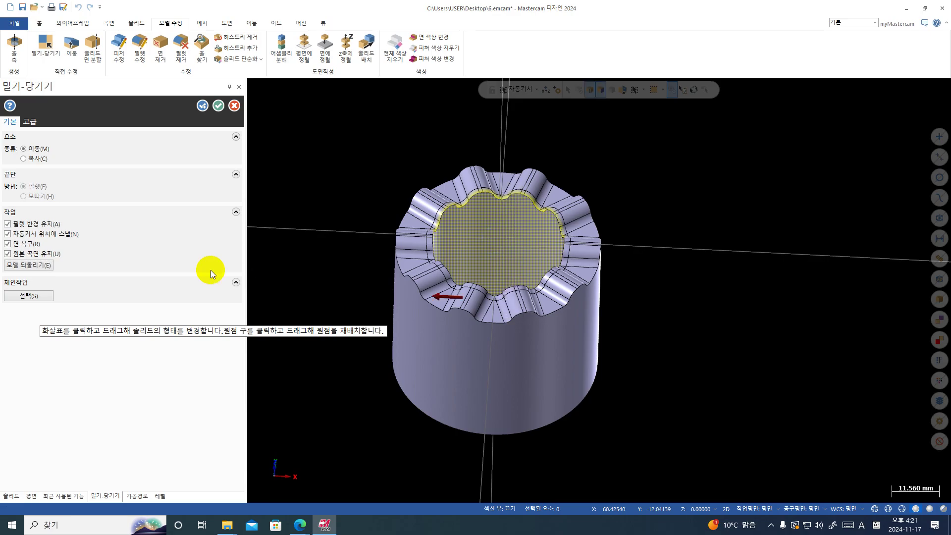
left_click(203, 106)
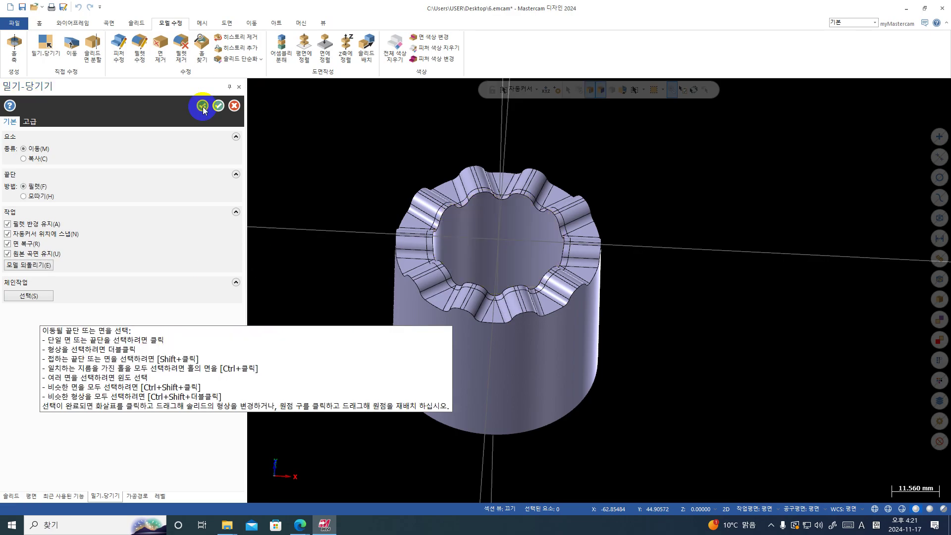
- Set the outer wall's radius to 28 mm and finish the Push-Pull
left_click(501, 375)
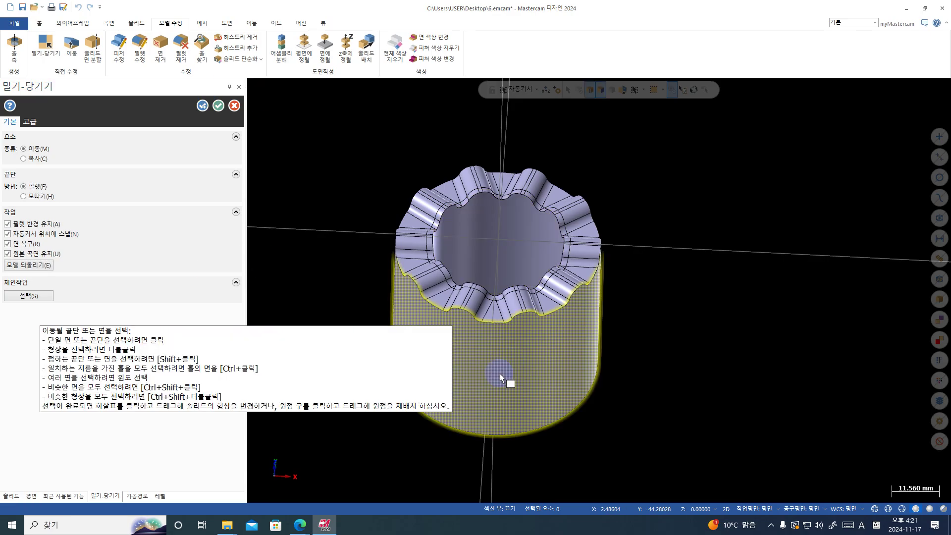
left_click(498, 380)
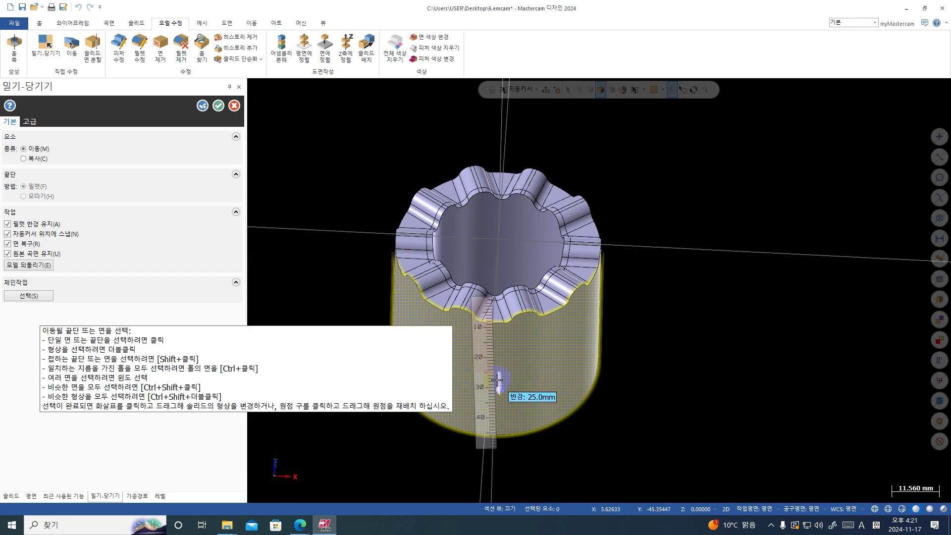
type("28")
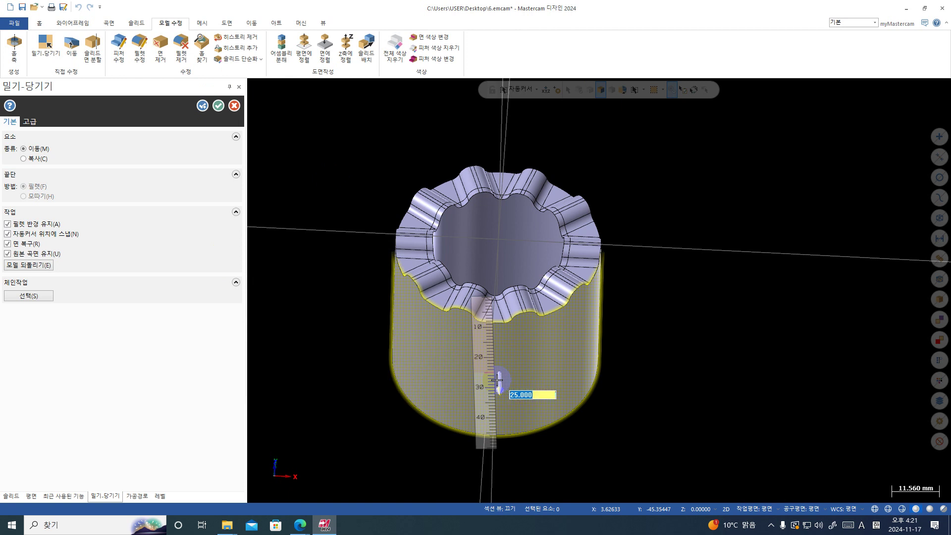
key("Return")
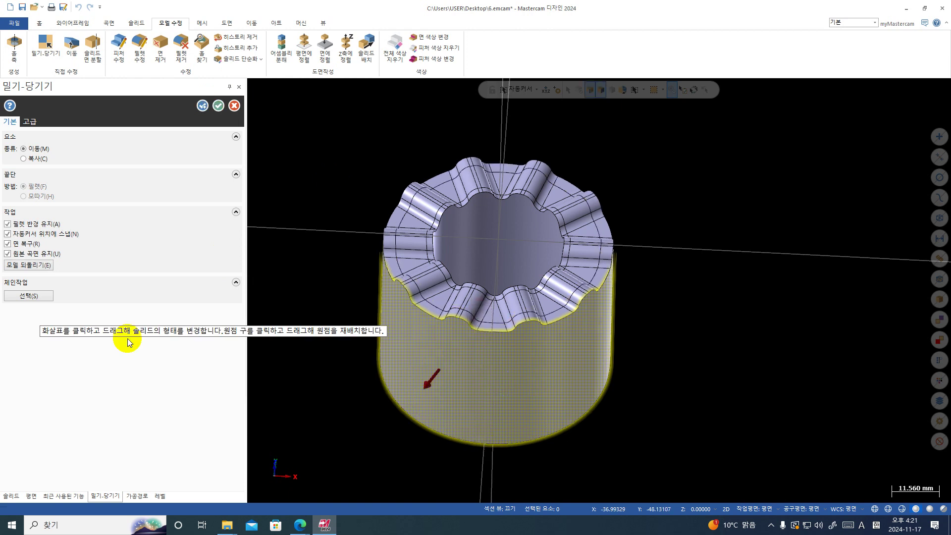
left_click(220, 108)
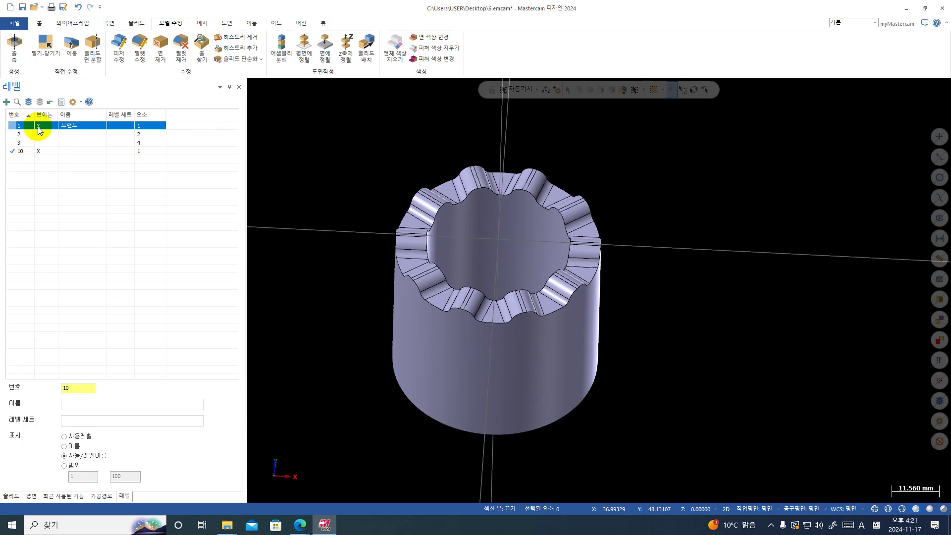
- Compare the solids on levels 1 and 10 by activating and hiding each level in turn
left_click(18, 125)
left_click(39, 151)
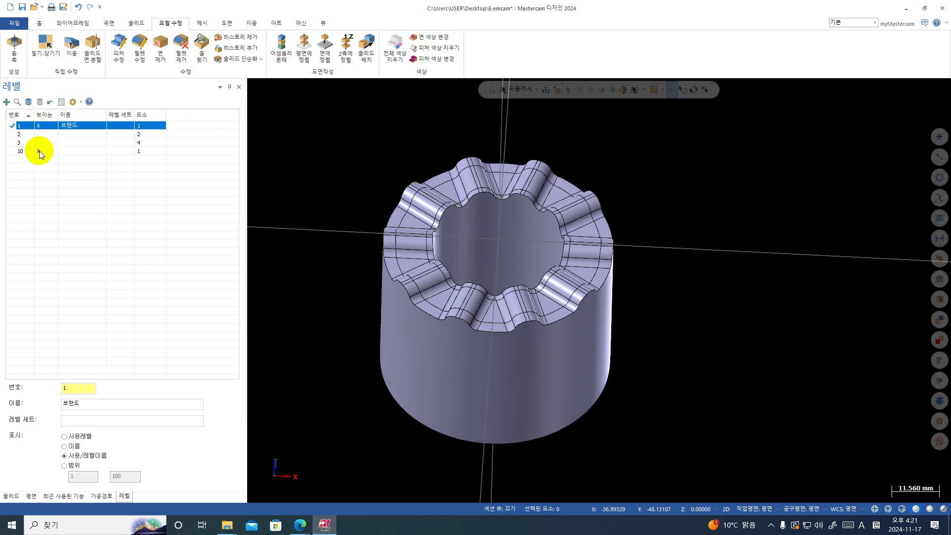
left_click(40, 152)
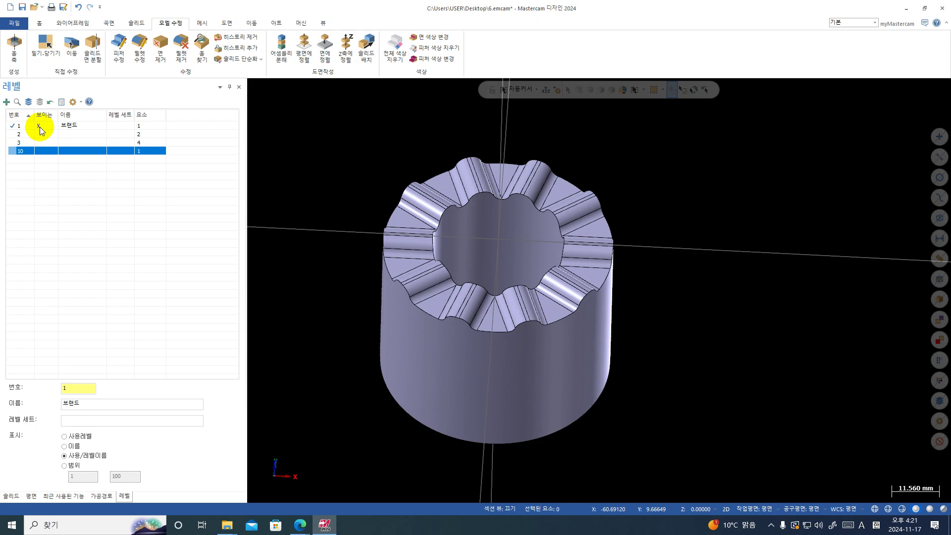
left_click(40, 127)
left_click(20, 151)
left_click(44, 127)
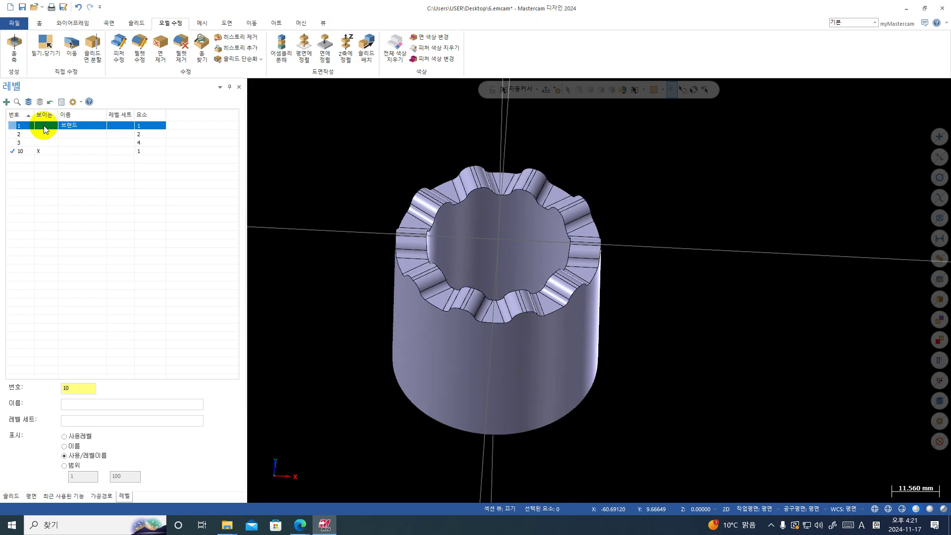
mouse_move(491, 267)
middle_mouse_down()
mouse_move(496, 276)
mouse_move(483, 256)
middle_mouse_up()
left_click(46, 144)
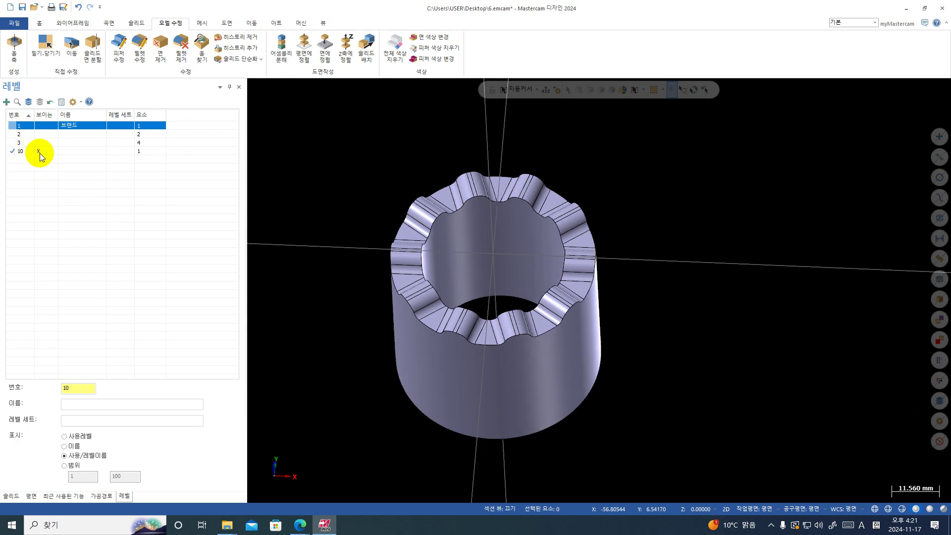
- Show level 1 and make it the active level, then hide the solid on level 10
left_click(41, 130)
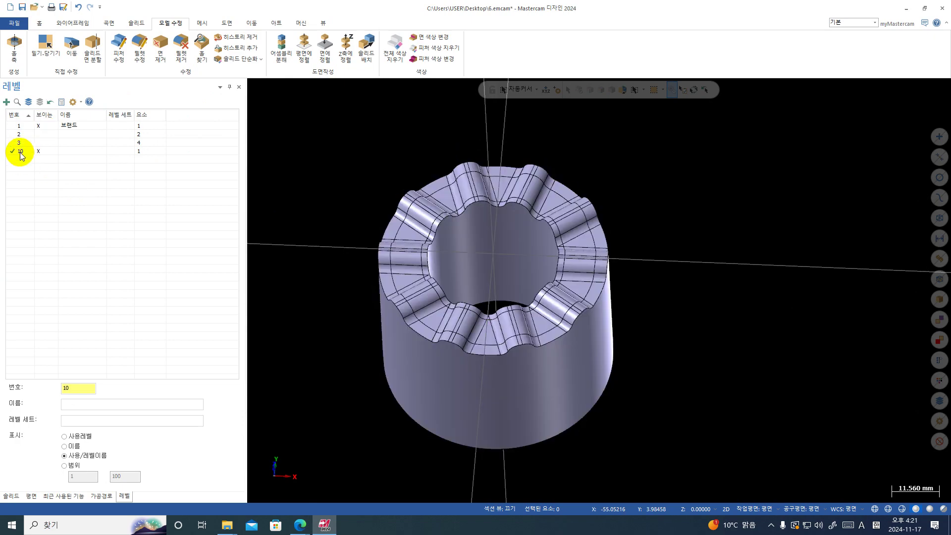
left_click(18, 128)
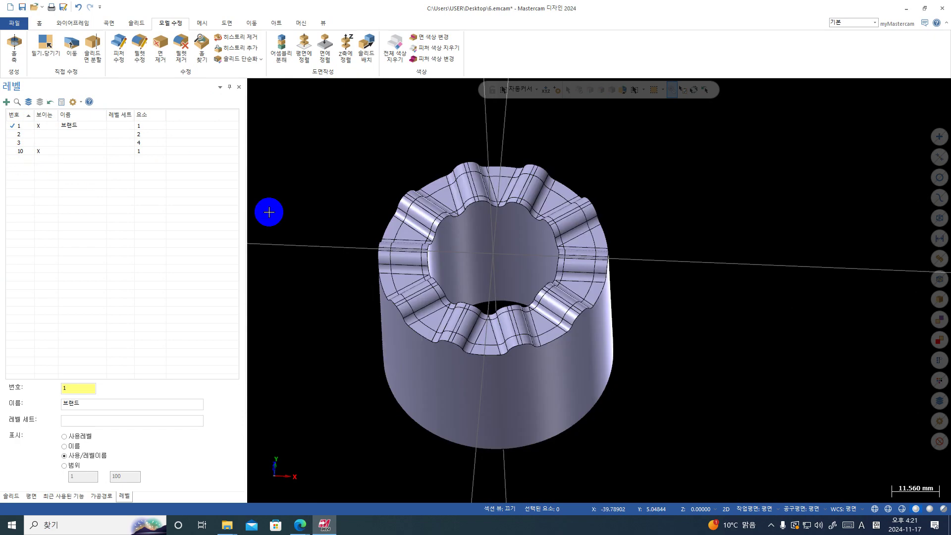
left_click(41, 151)
middle_click_drag(488, 342, 510, 313)
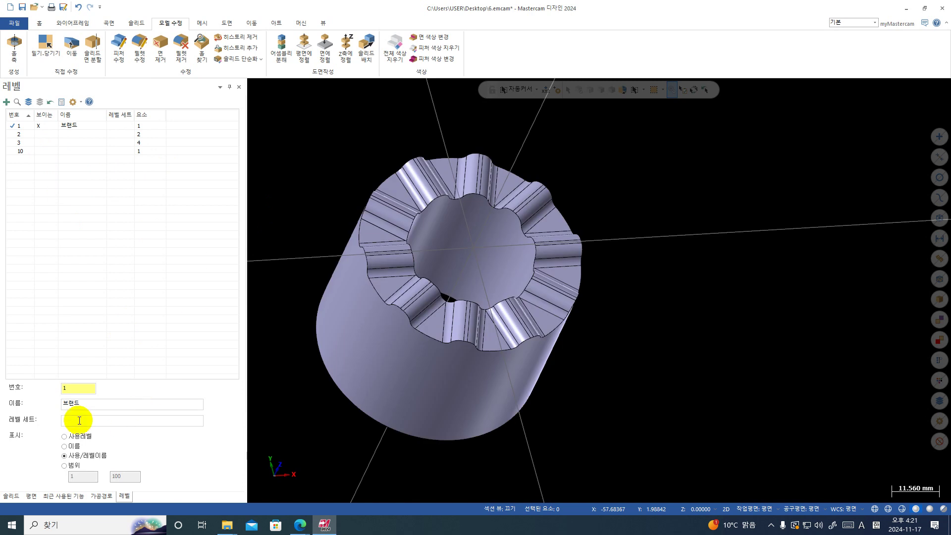
- Add a level numbered 11, show the circles on level 3 and hide the solid on level 1
double_click(74, 391)
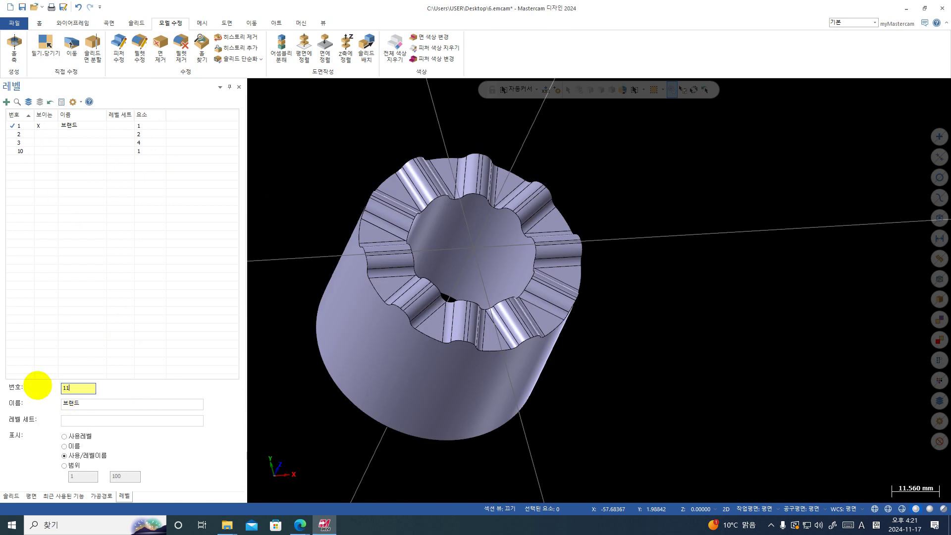
type("11")
key("Return")
left_click(42, 144)
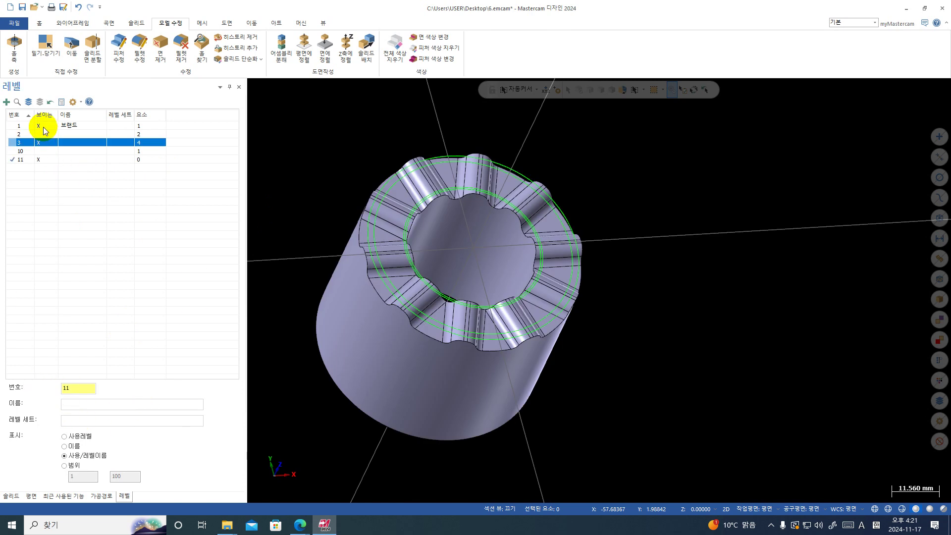
left_click(40, 126)
- Switch to the top view of the circles and make level 11 the active level
left_click(15, 142)
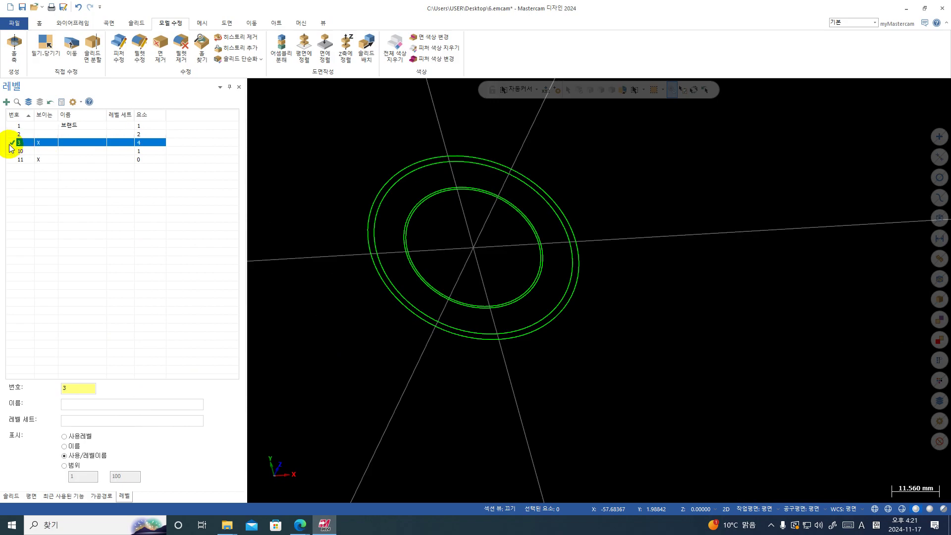
right_click(625, 204)
left_click(645, 256)
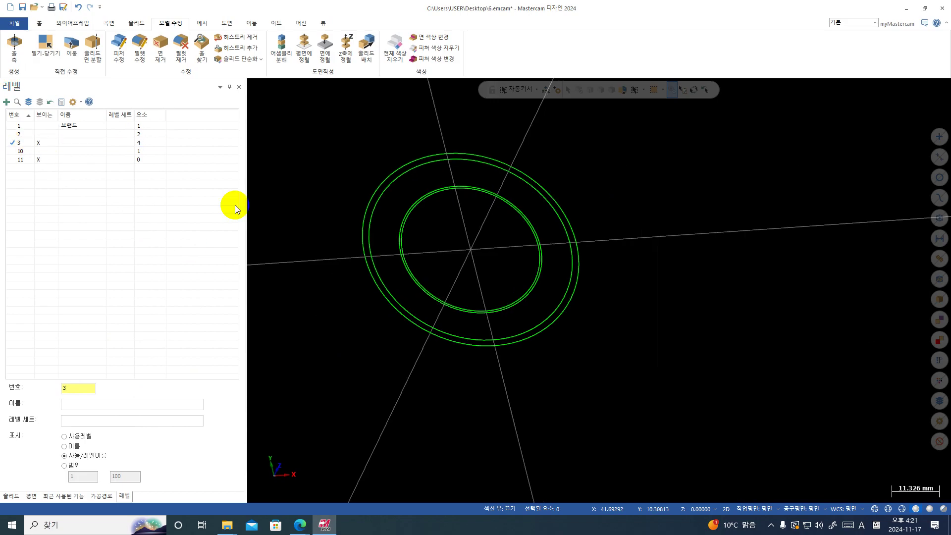
left_click(11, 159)
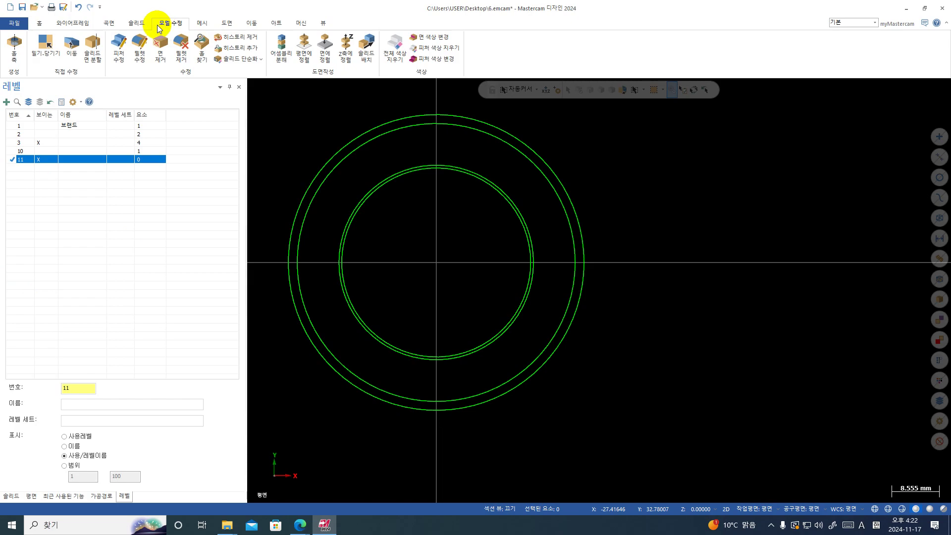
- Extrude the larger of the two inner circles and the smaller of the two outer circles 50 mm downward as a new hollow cylinder body
left_click(141, 24)
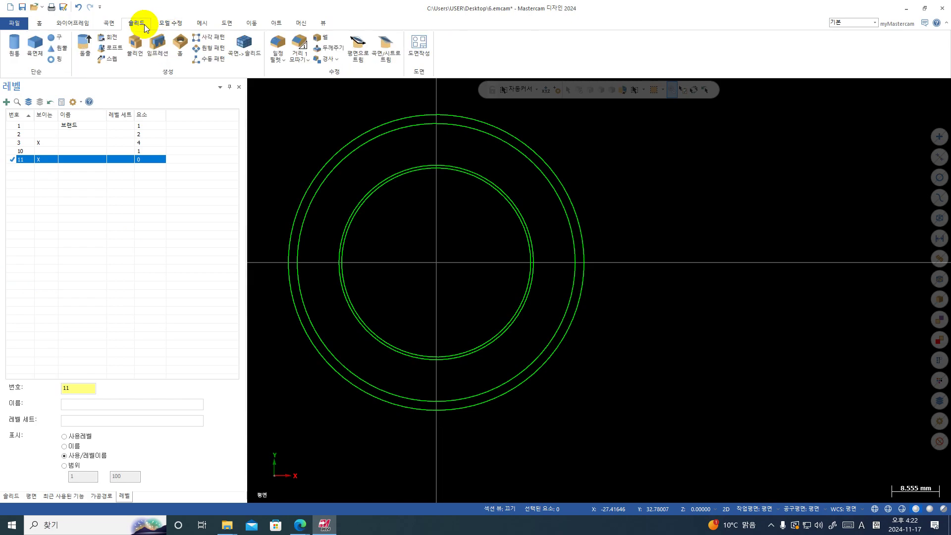
left_click(83, 46)
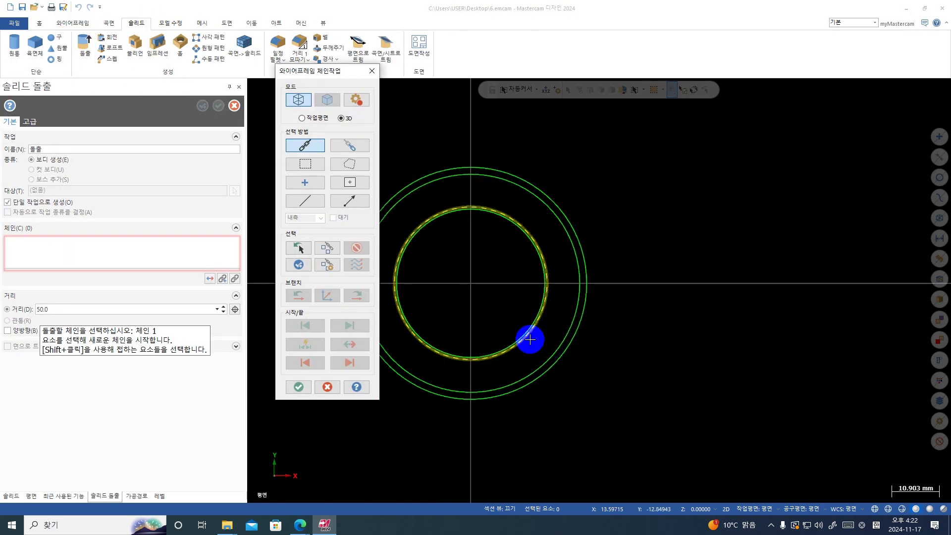
scroll(550, 360, "down", 1)
scroll(550, 358, "up", 1)
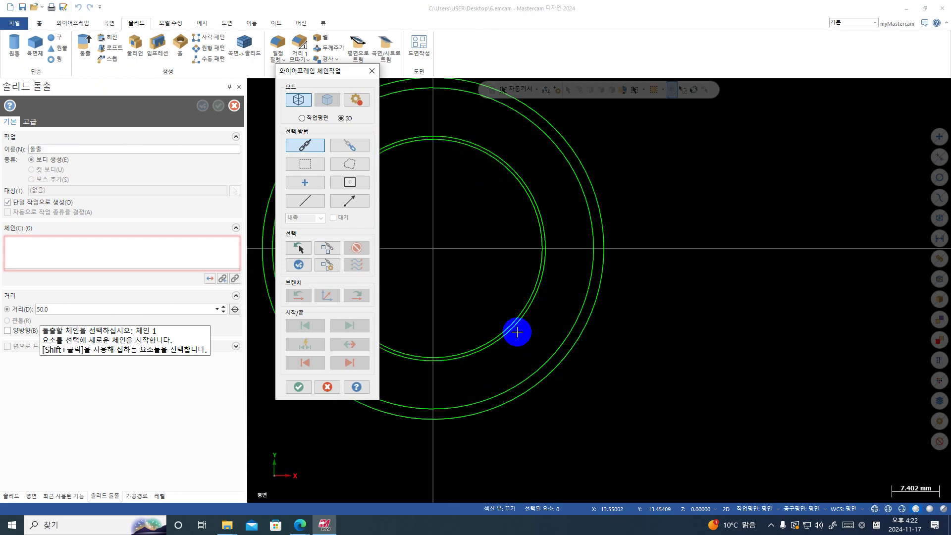
left_click(521, 326)
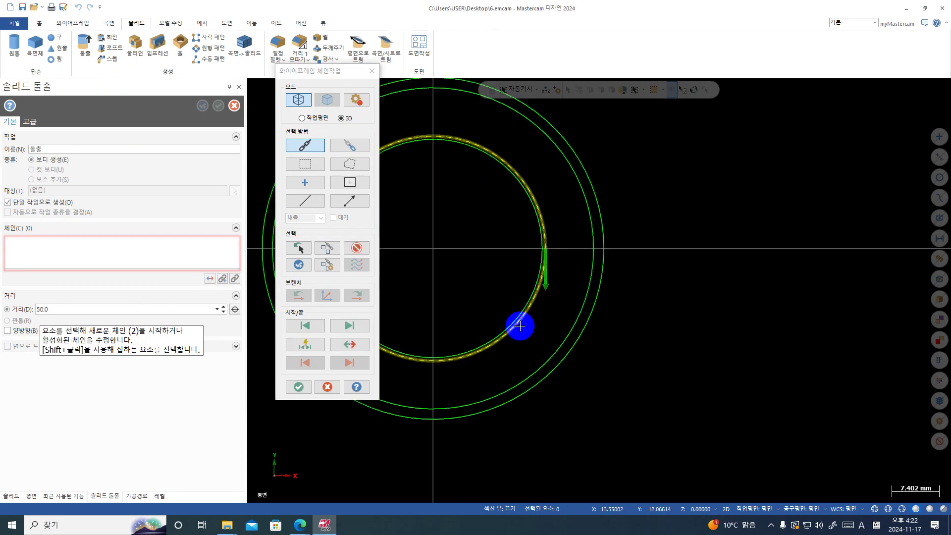
left_click(561, 339)
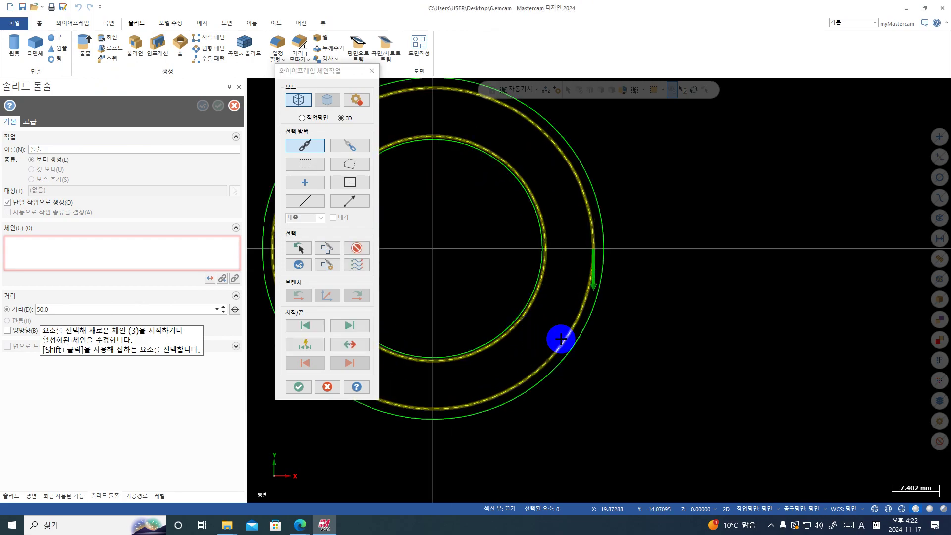
key("Return")
middle_click_drag(614, 312, 569, 213)
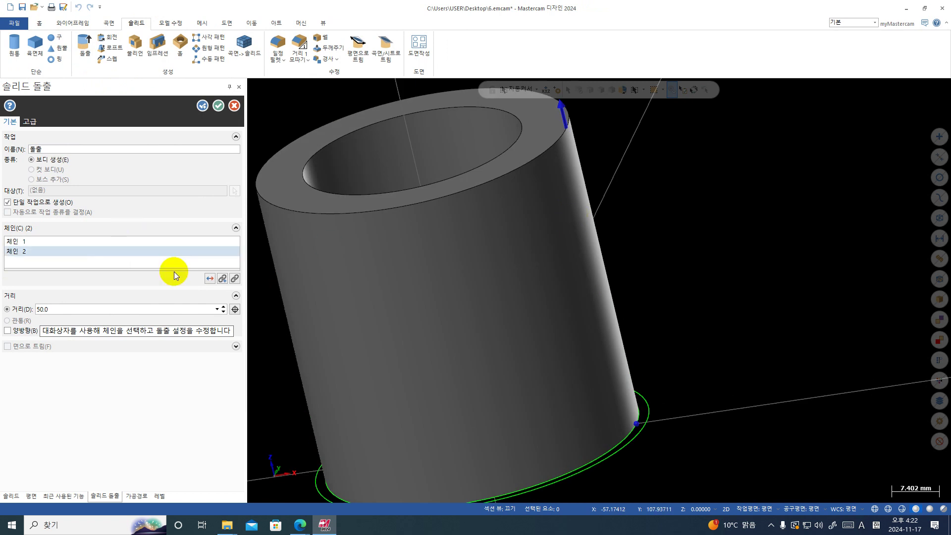
left_click(210, 278)
scroll(654, 308, "down", 3)
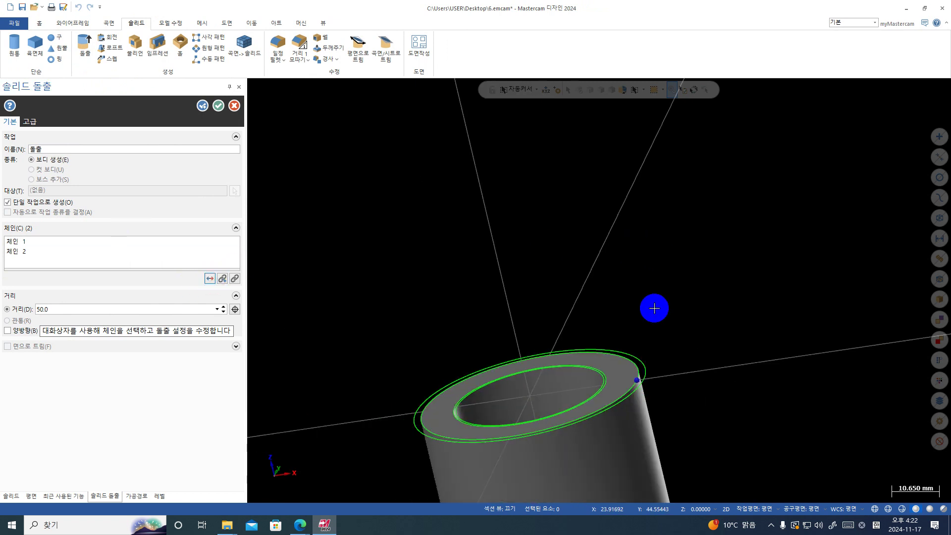
left_click(218, 105)
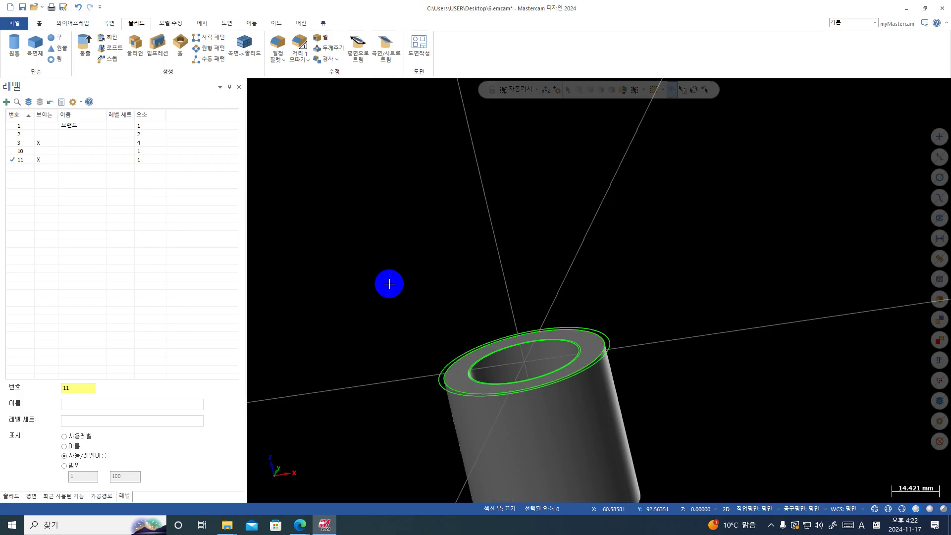
middle_click_drag(388, 282, 394, 316)
scroll(394, 316, "down", 1)
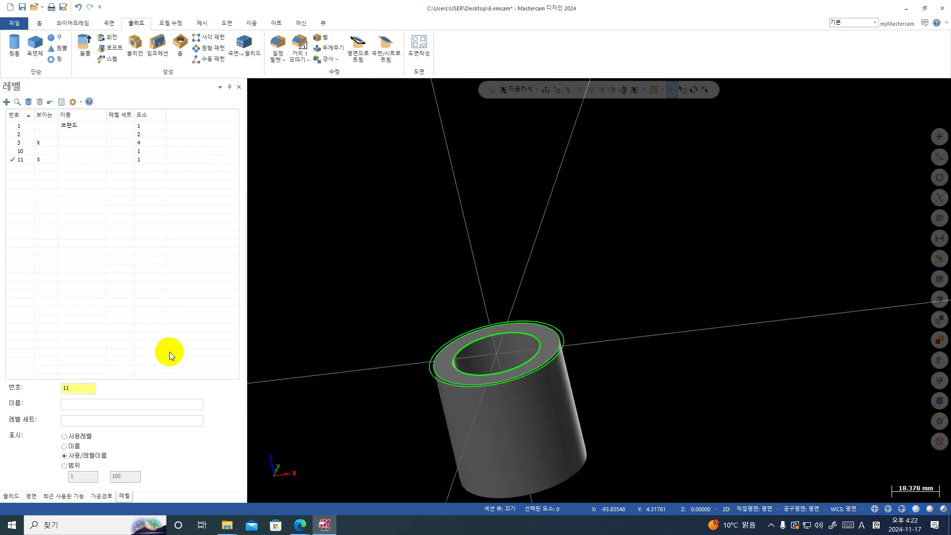
- Create a milling machine group using the FANUC_IN machine definition
left_click(100, 496)
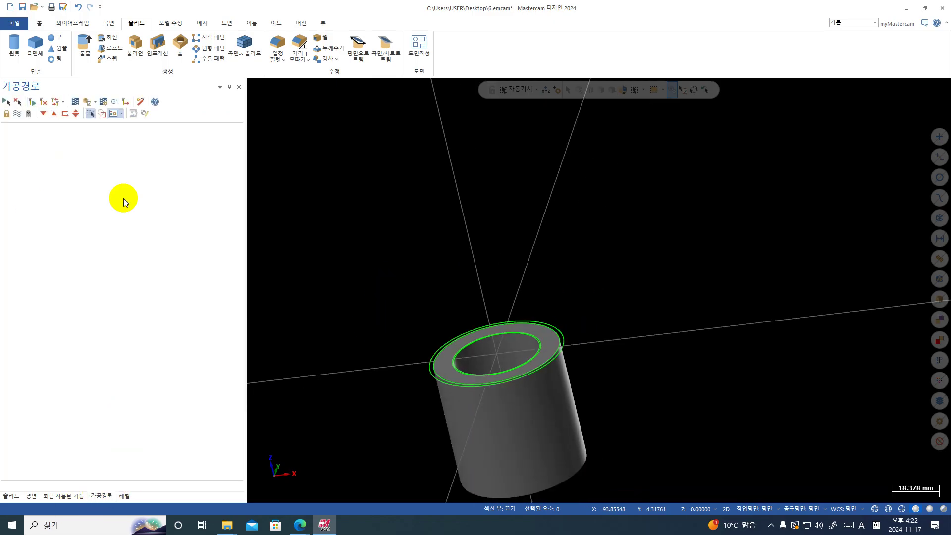
left_click(299, 23)
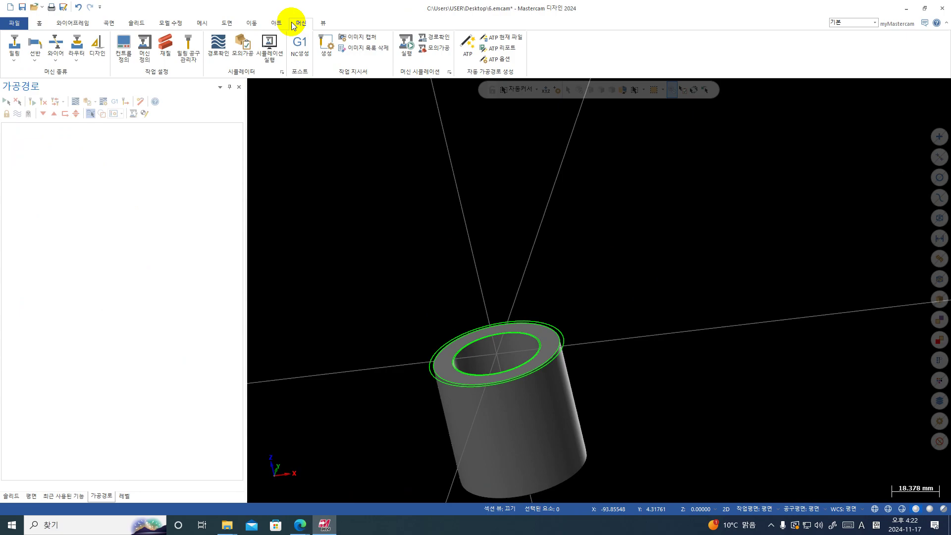
left_click(13, 55)
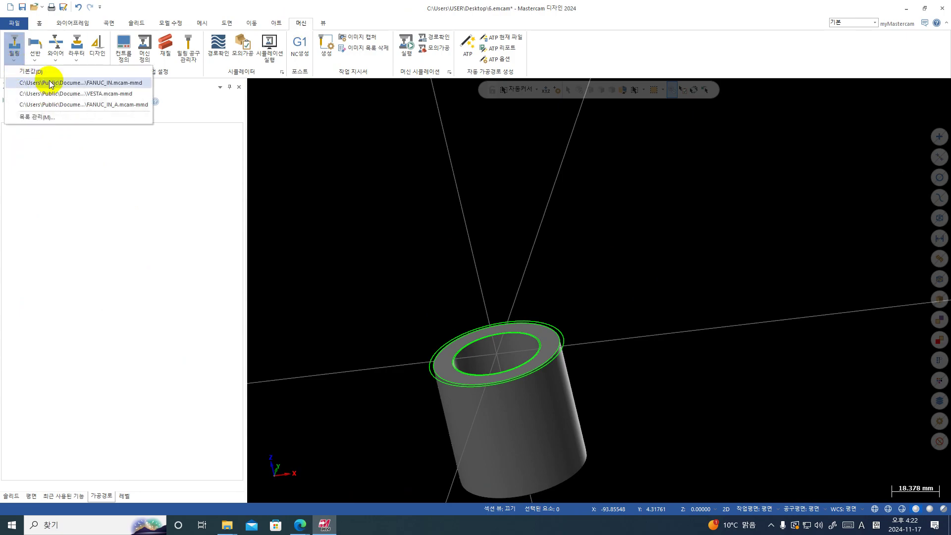
left_click(50, 83)
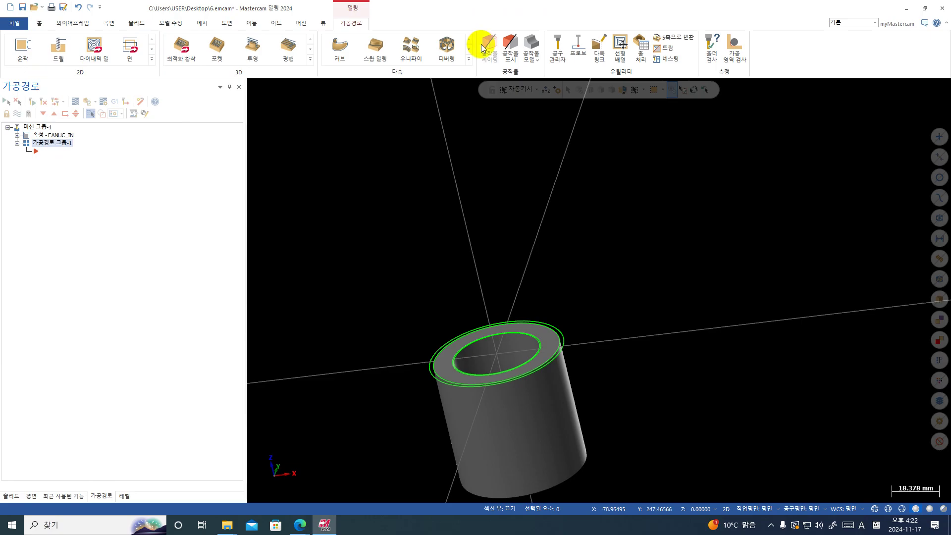
- Turn on the stock display and define the machine group's stock from the extruded hollow cylinder solid
left_click(510, 48)
scroll(478, 368, "up", 2)
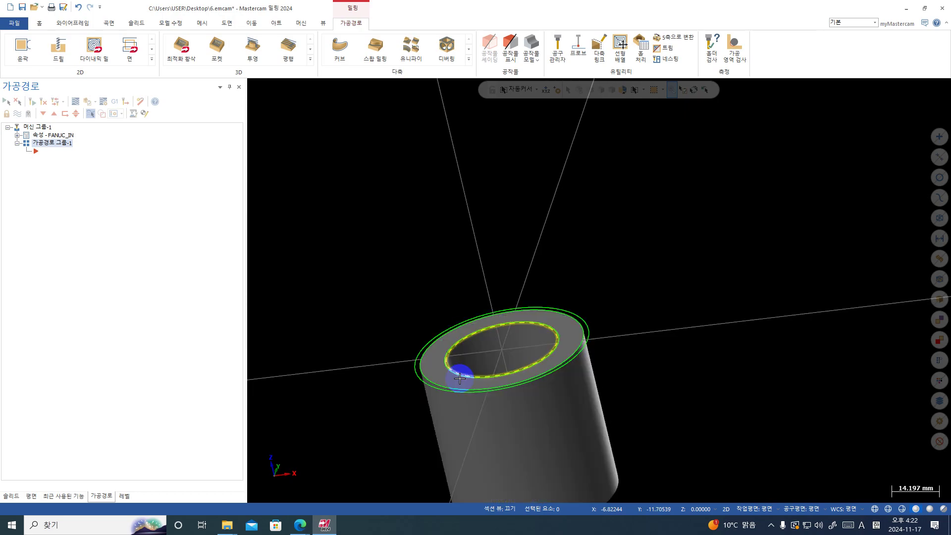
middle_click_drag(439, 439, 436, 433)
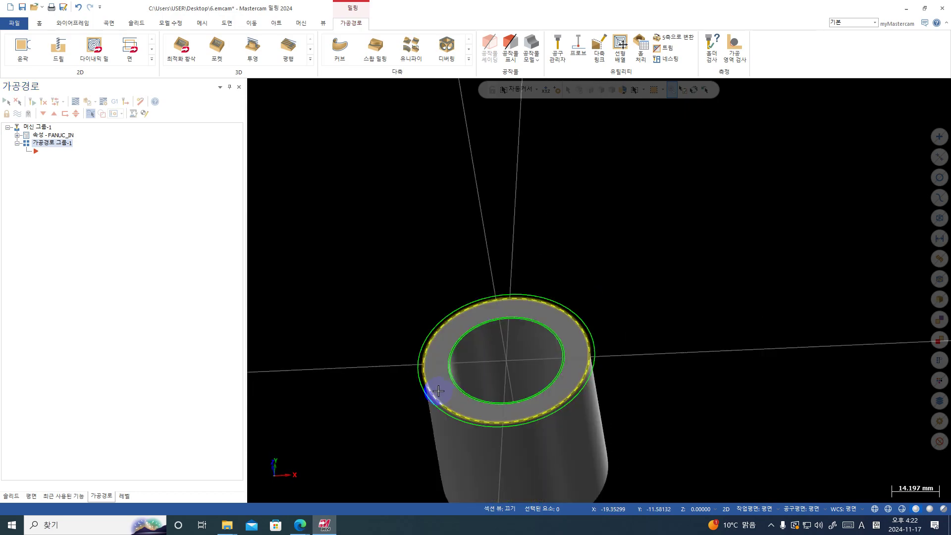
scroll(416, 378, "down", 2)
mouse_move(416, 378)
middle_mouse_down()
mouse_move(501, 361)
mouse_move(623, 399)
middle_mouse_up()
scroll(609, 393, "up", 3)
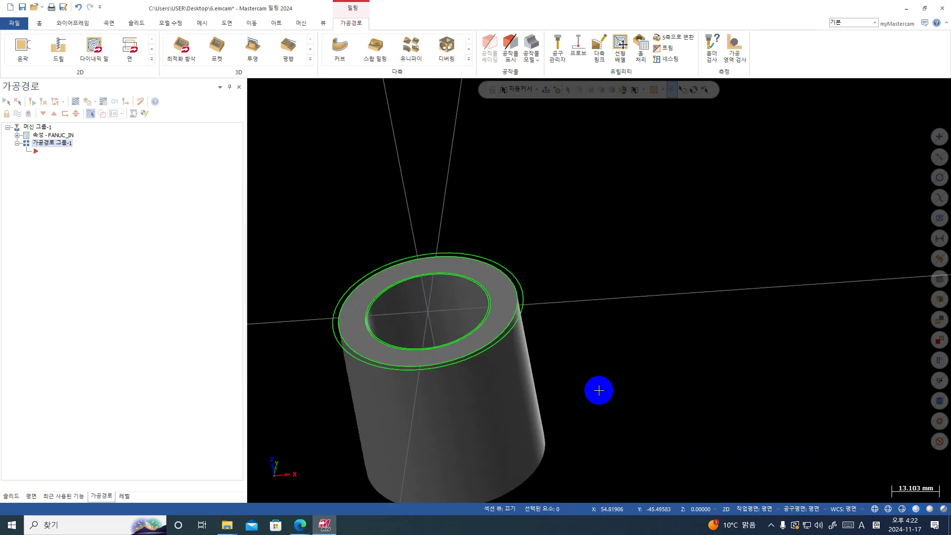
left_click(44, 143)
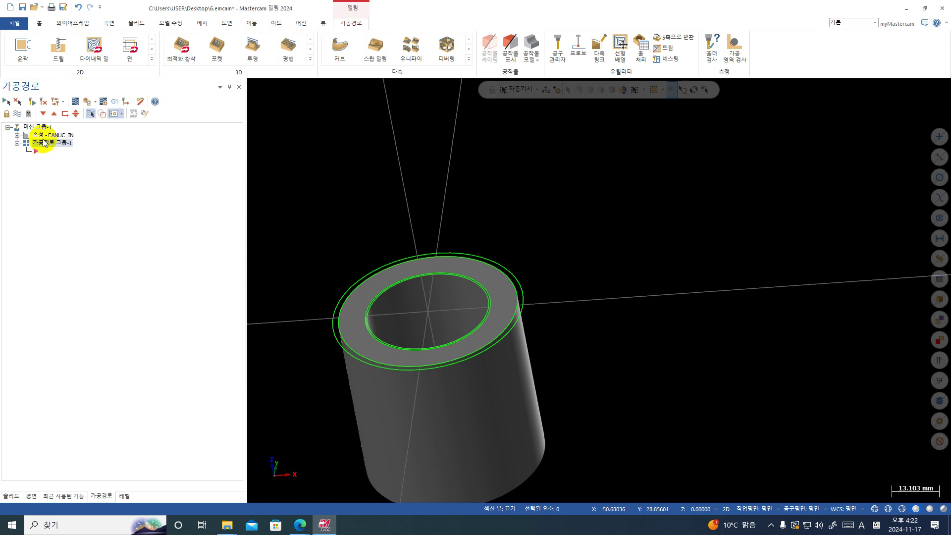
left_click(18, 135)
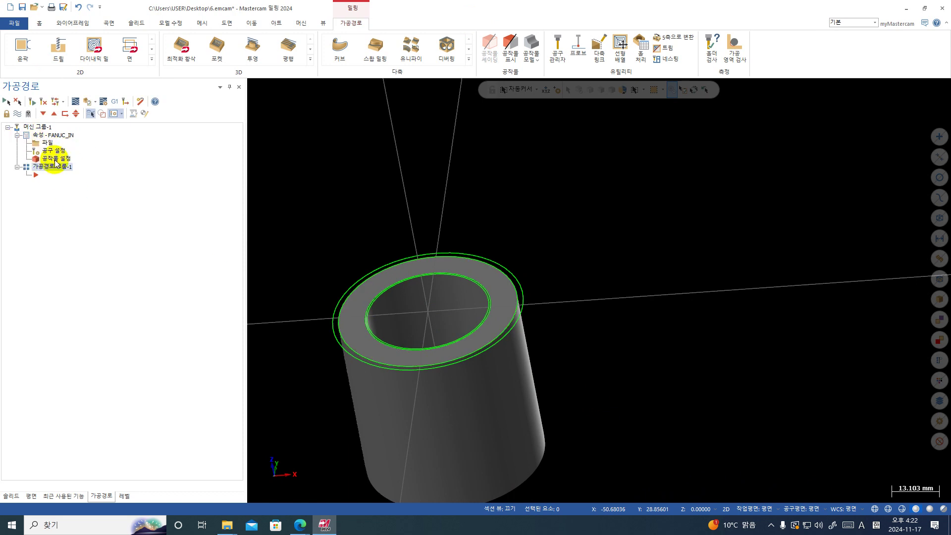
left_click(55, 159)
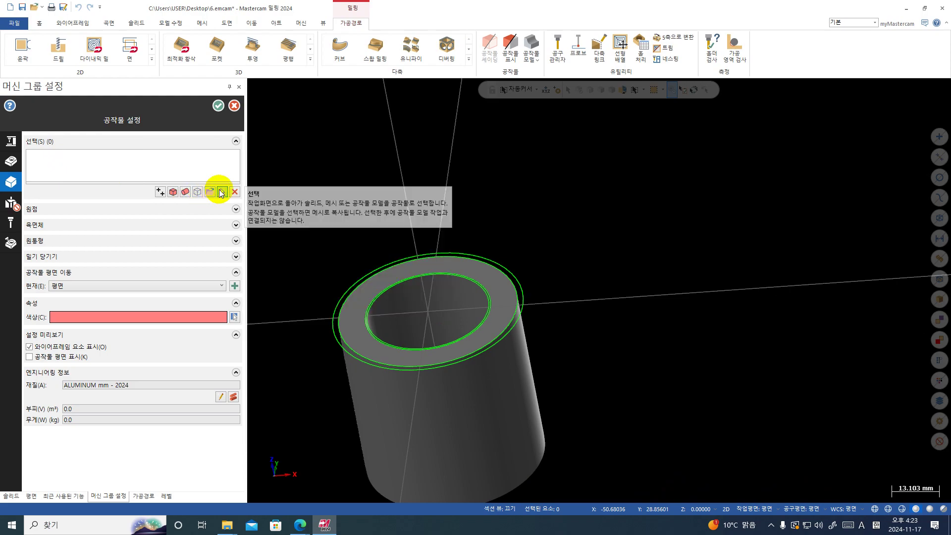
left_click(221, 193)
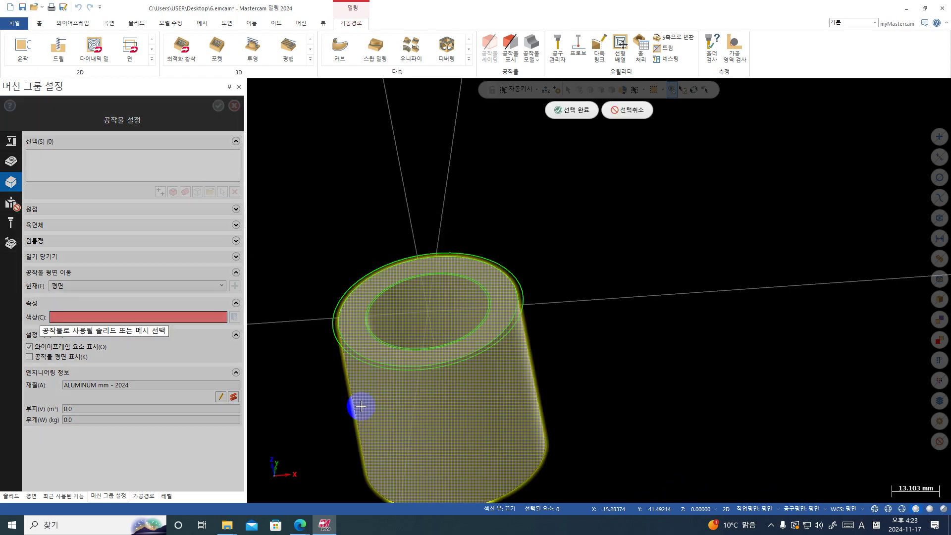
left_click(458, 410)
left_click(579, 111)
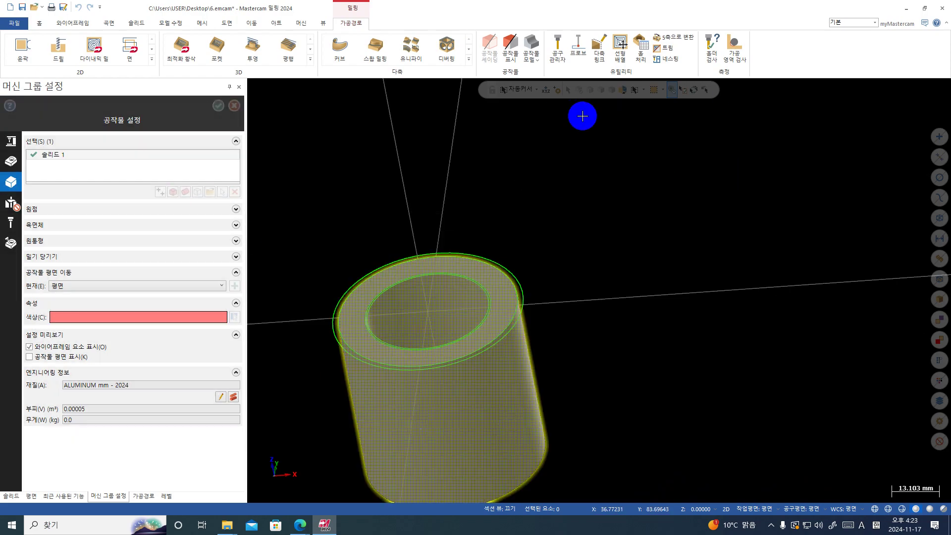
left_click(216, 107)
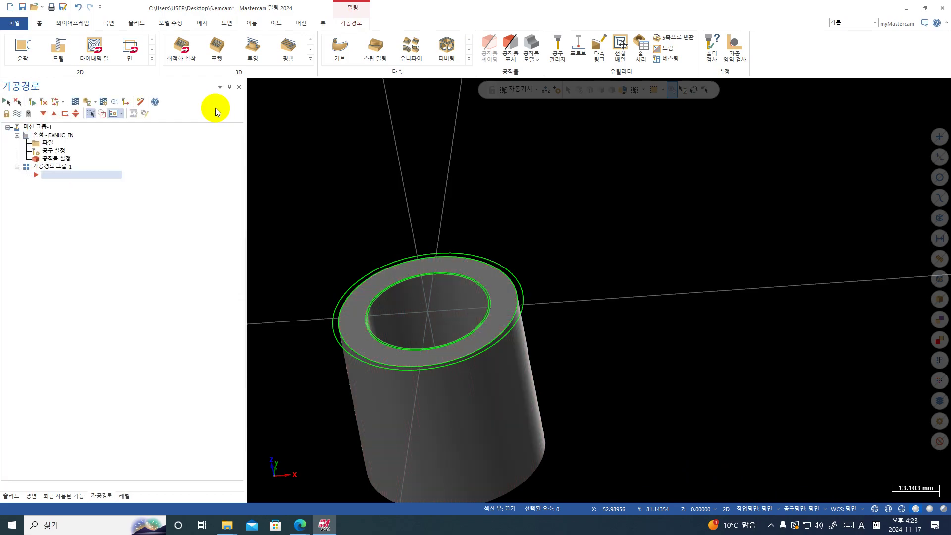
- Hide the solids on levels 11 and 10 and make level 1 active, keeping the circles on level 3 shown
left_click(124, 496)
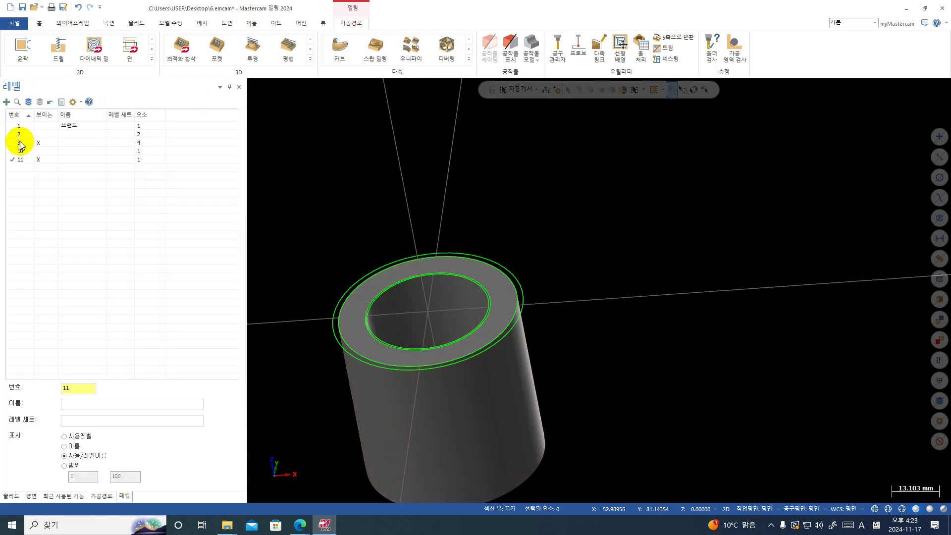
left_click(40, 159)
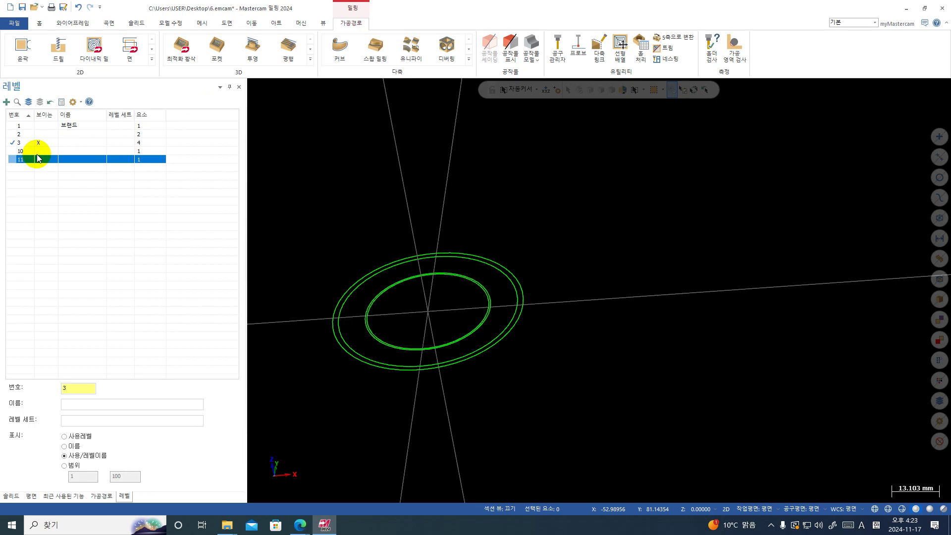
left_click(15, 143)
left_click(38, 151)
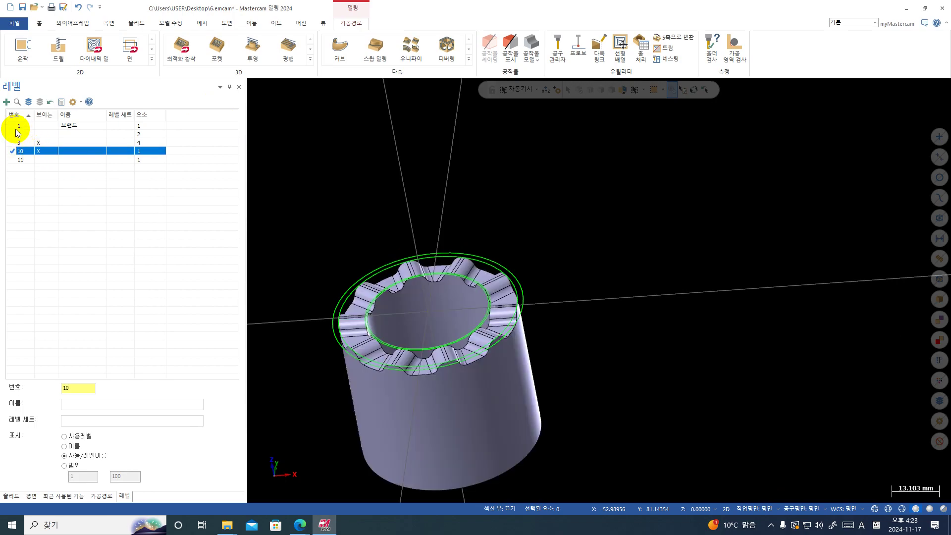
left_click(18, 125)
left_click(39, 151)
middle_click_drag(534, 328, 559, 349)
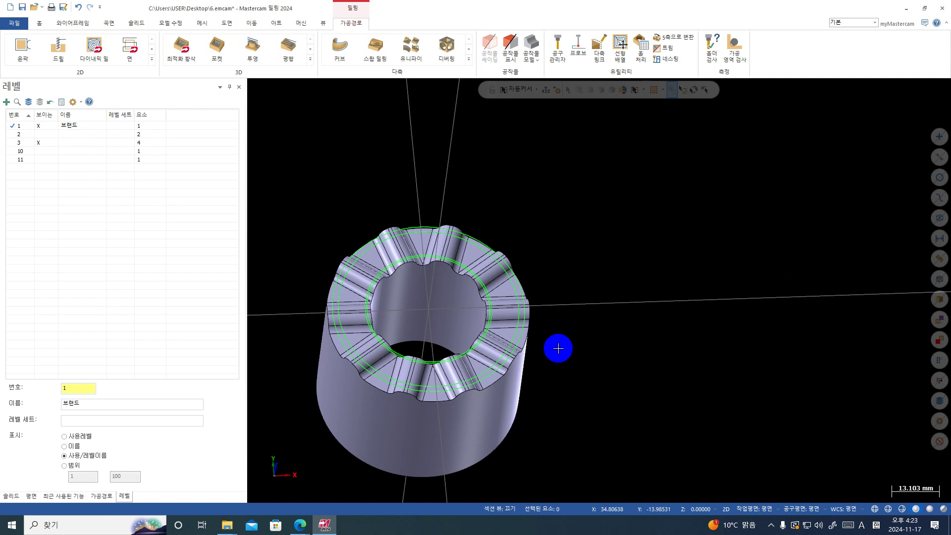
scroll(366, 253, "down", 3)
middle_click_drag(424, 231, 435, 228)
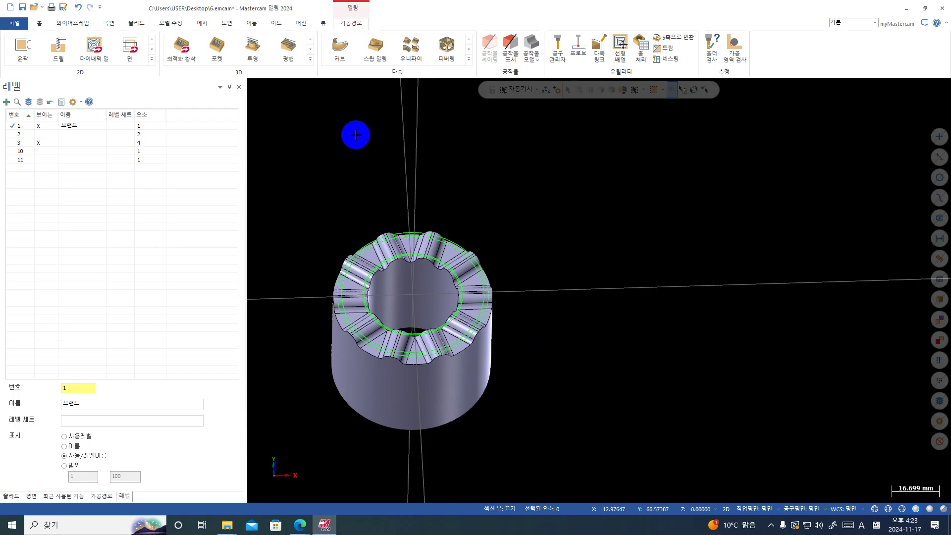
- Start a 3D high-speed Blend toolpath and select all faces of the wavy-rimmed solid as machining geometry
left_click(311, 59)
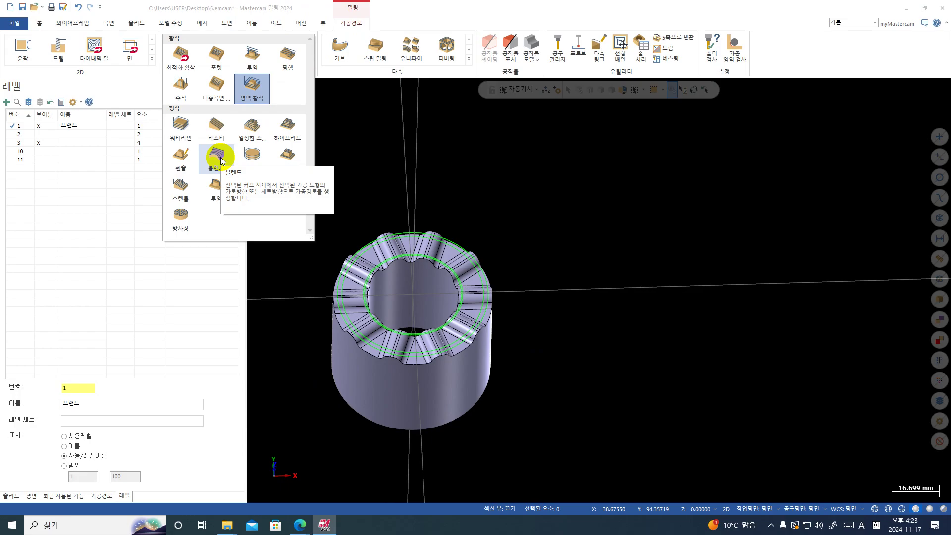
left_click(221, 158)
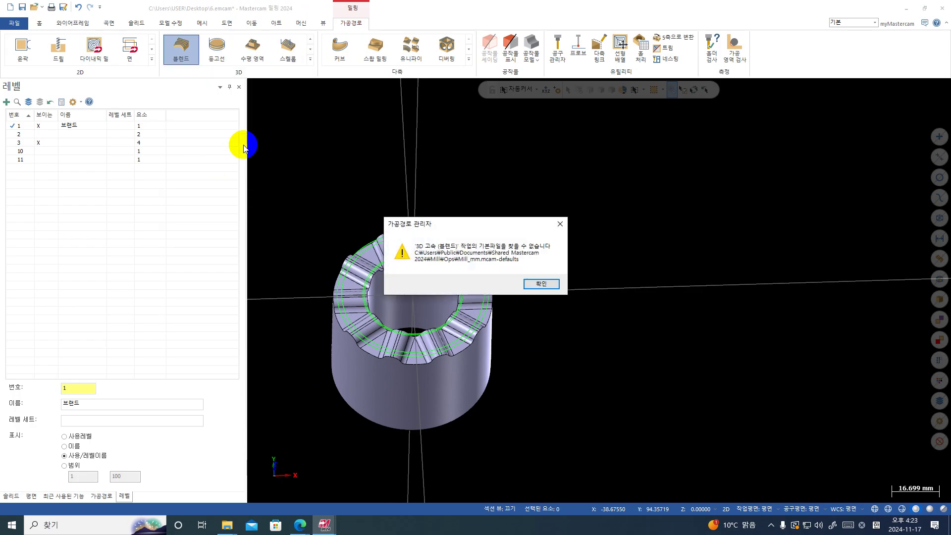
left_click(542, 284)
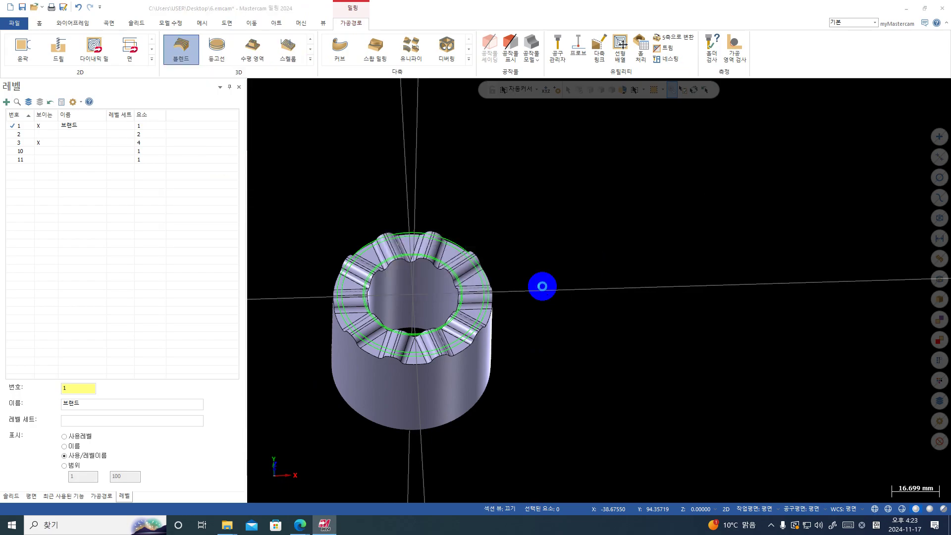
left_click(542, 286)
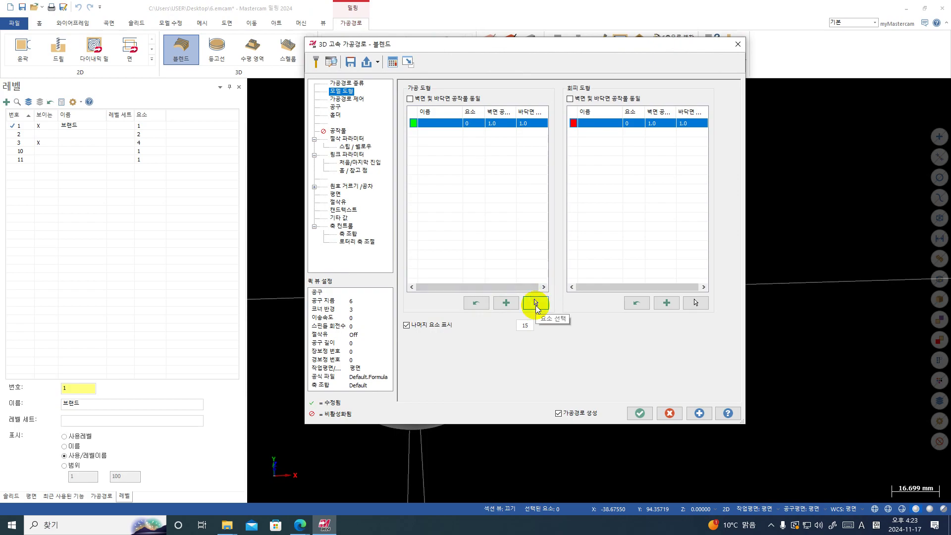
left_click(535, 303)
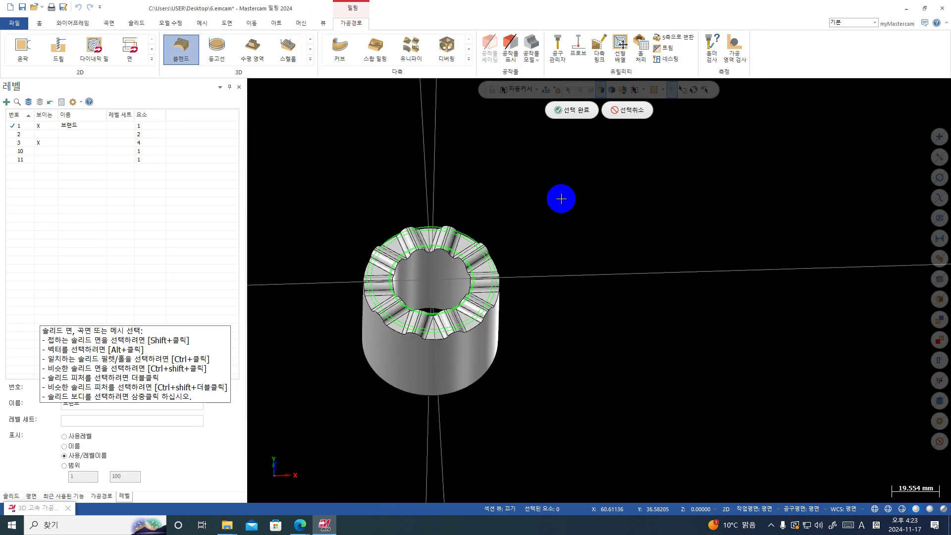
left_click_drag(561, 199, 289, 414)
key("Return")
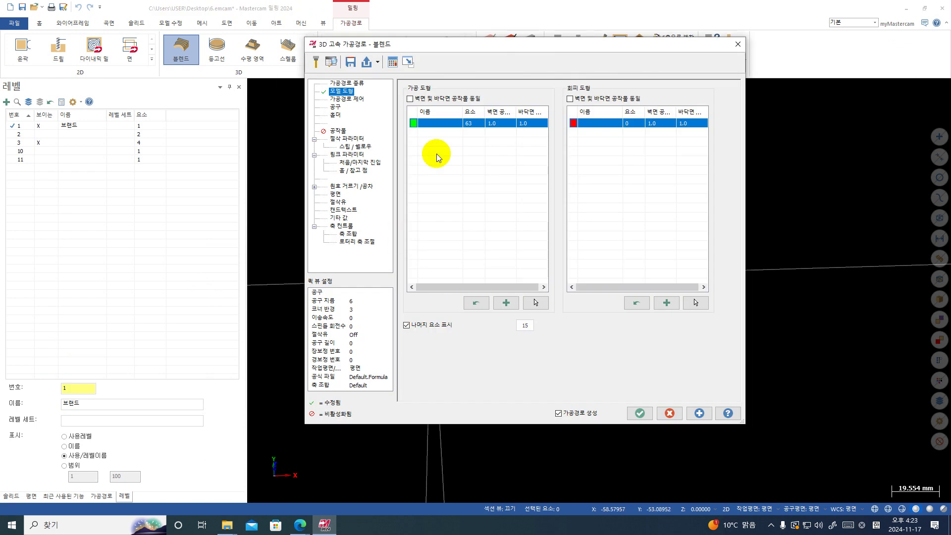
- Set the wall stock allowance of the selected machining geometry to 0.1
left_click(501, 127)
type("0.1")
left_click(539, 130)
left_click(516, 171)
- Go to the Blend toolpath's control settings and start choosing its blend curves
left_click(351, 100)
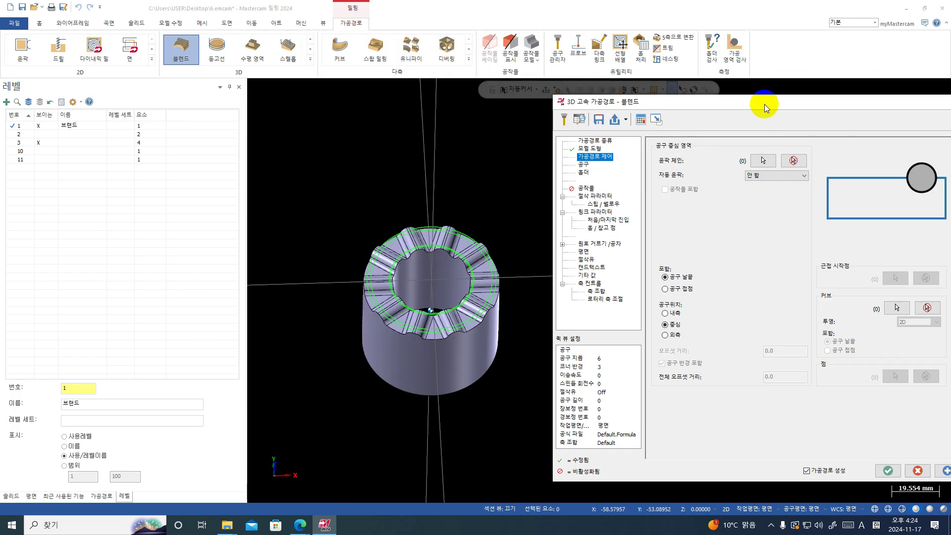
left_click_drag(516, 47, 760, 106)
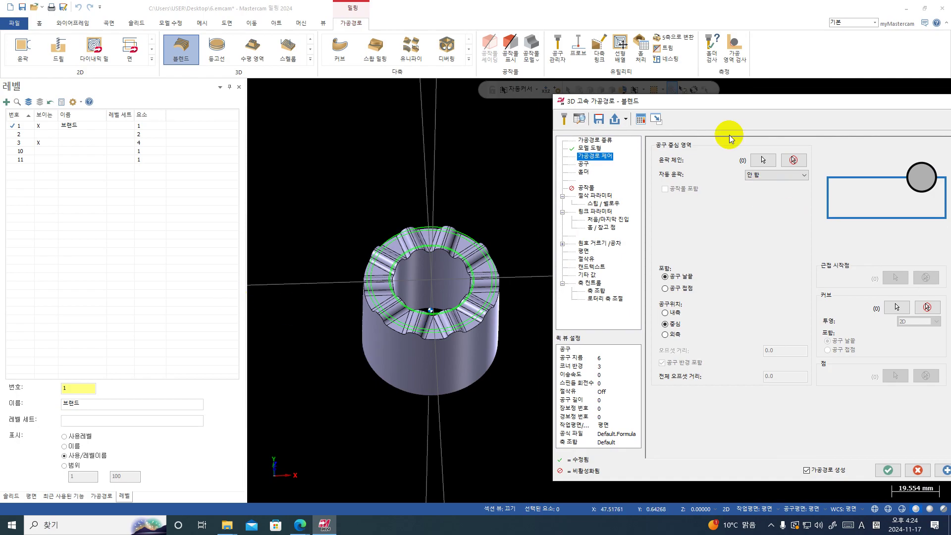
left_click_drag(768, 106, 613, 27)
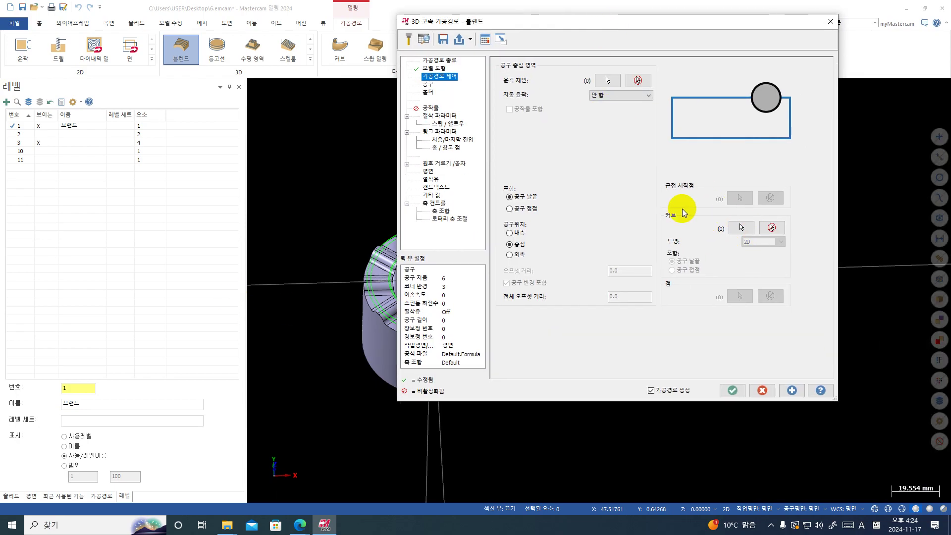
left_click(737, 227)
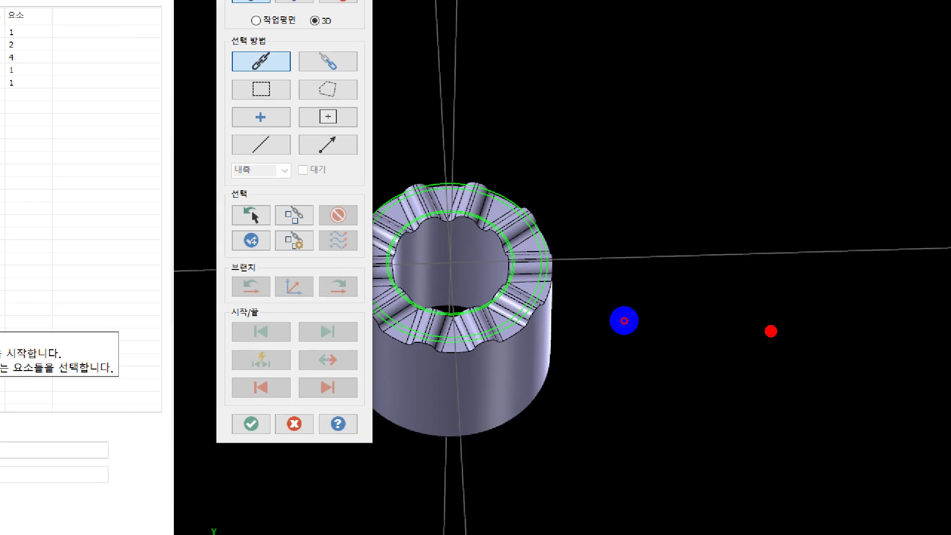
left_click_drag(766, 331, 792, 281)
mouse_move(627, 393)
left_mouse_down()
mouse_move(538, 421)
mouse_move(644, 411)
left_mouse_up()
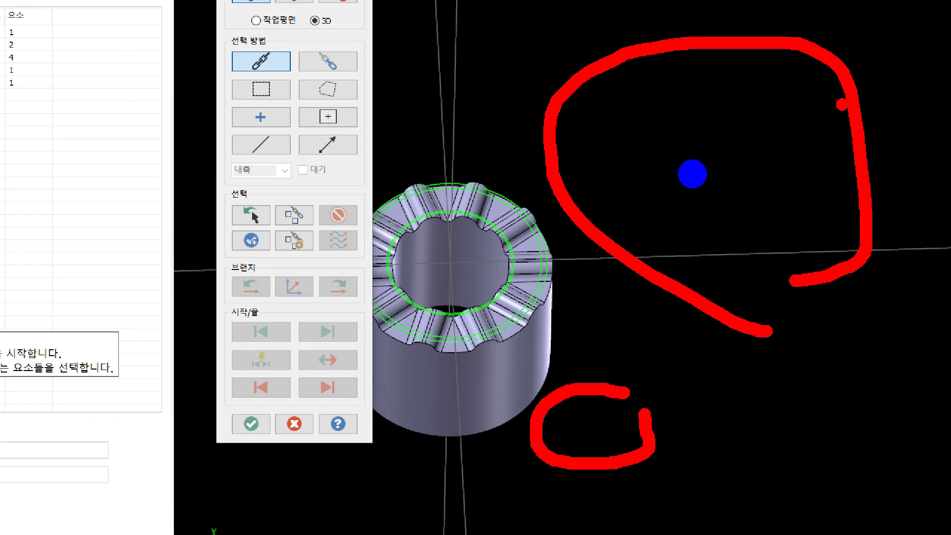
left_click_drag(843, 103, 947, 327)
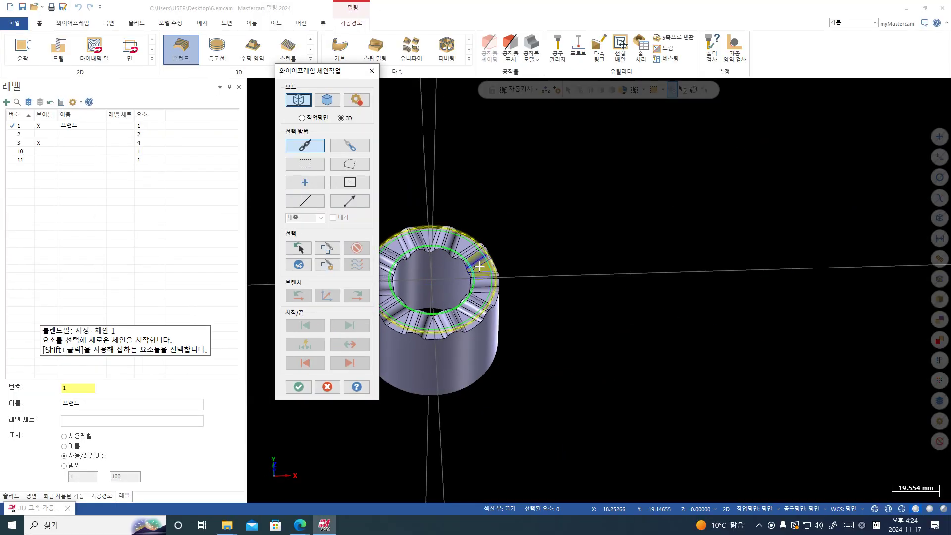
- Chain the outermost circle around the wavy rim as the first blend curve
middle_click_drag(578, 204, 557, 248)
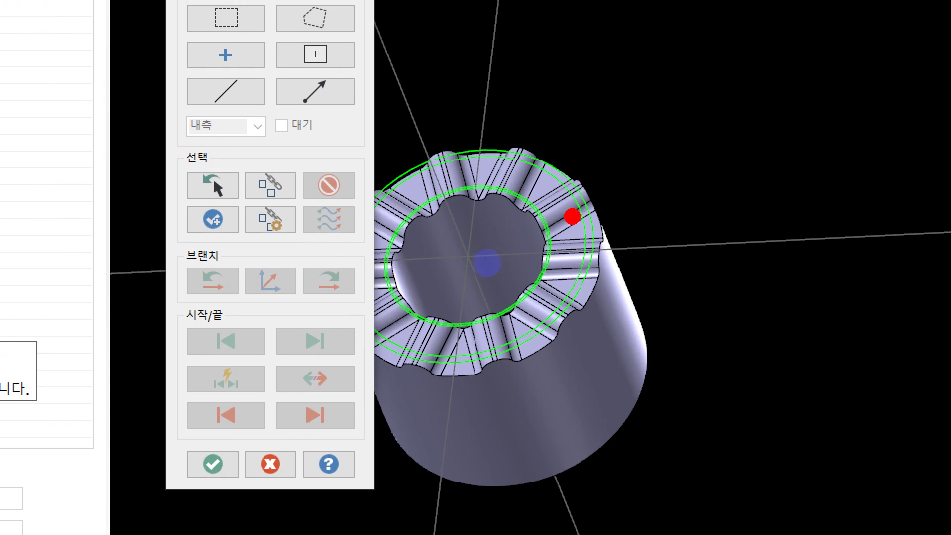
mouse_move(602, 223)
left_mouse_down()
mouse_move(644, 403)
mouse_move(703, 298)
left_mouse_up()
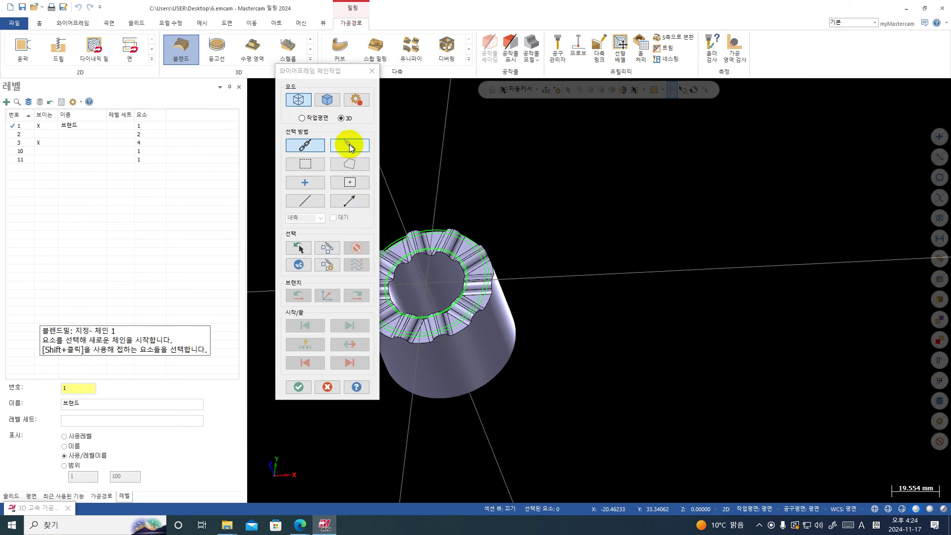
left_click(321, 150)
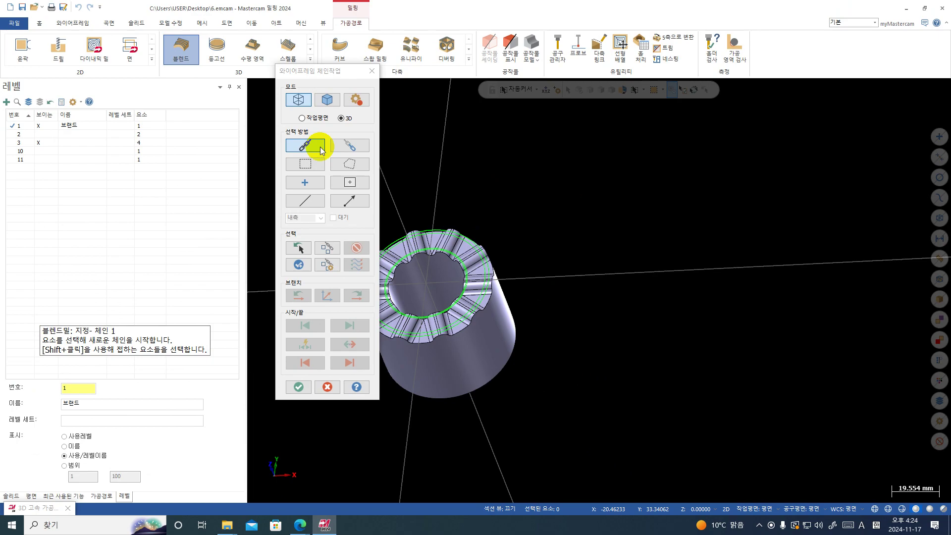
left_click(491, 286)
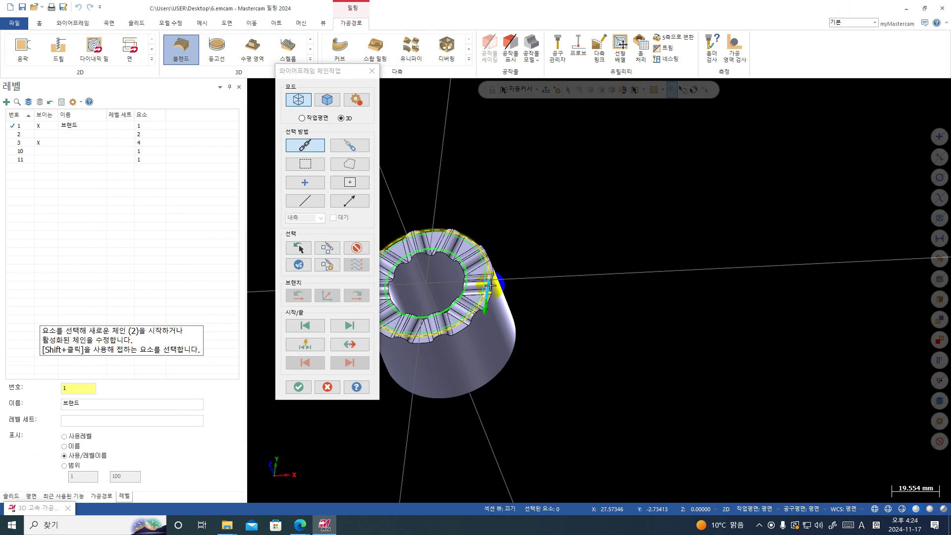
middle_click_drag(561, 264, 571, 262)
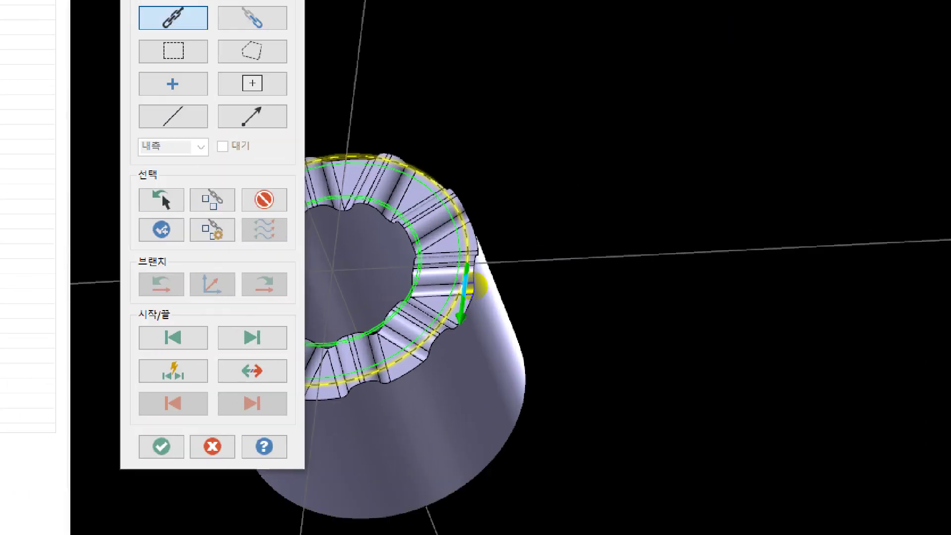
left_click_drag(527, 267, 478, 275)
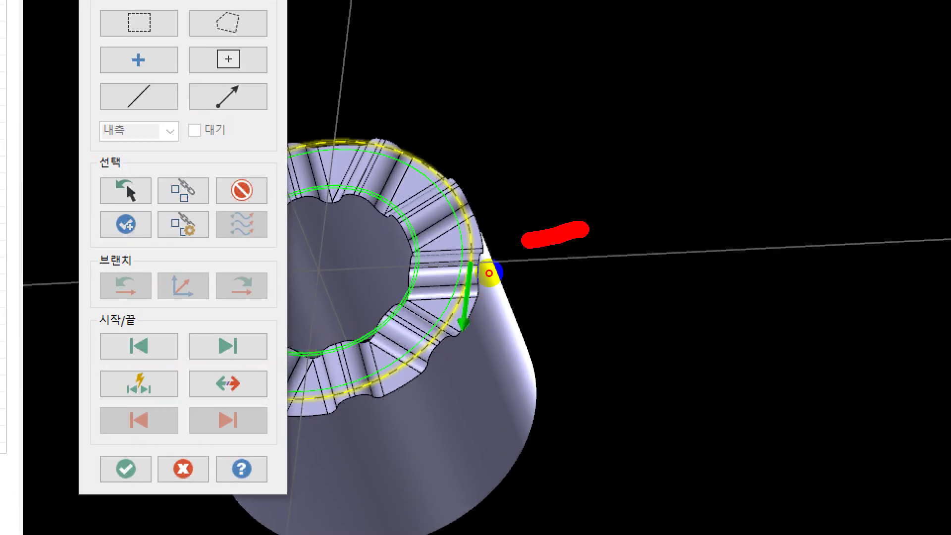
mouse_move(488, 268)
left_mouse_down()
mouse_move(478, 275)
mouse_move(488, 279)
left_mouse_up()
mouse_move(488, 288)
left_mouse_down()
mouse_move(171, 87)
mouse_move(461, 367)
mouse_move(425, 251)
mouse_move(198, 377)
mouse_move(505, 276)
mouse_move(463, 285)
left_mouse_up()
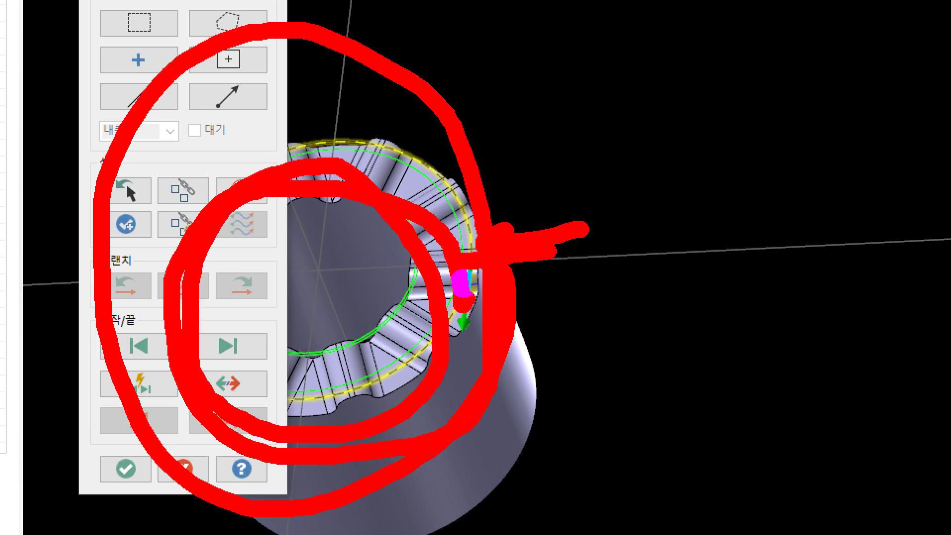
key("Escape")
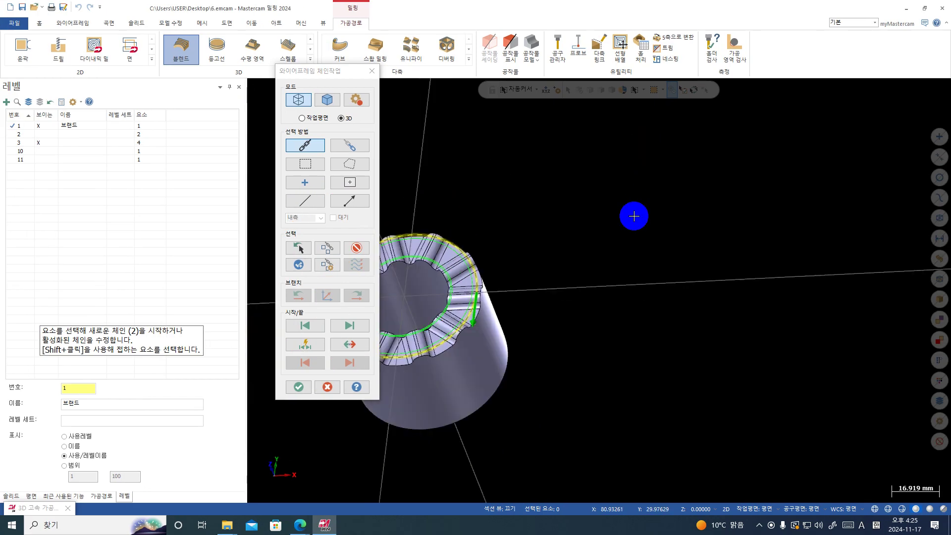
- Chain the inner circle along the rim's bore as the second blend curve, running in the same direction
scroll(439, 295, "up", 2)
scroll(440, 294, "up", 1)
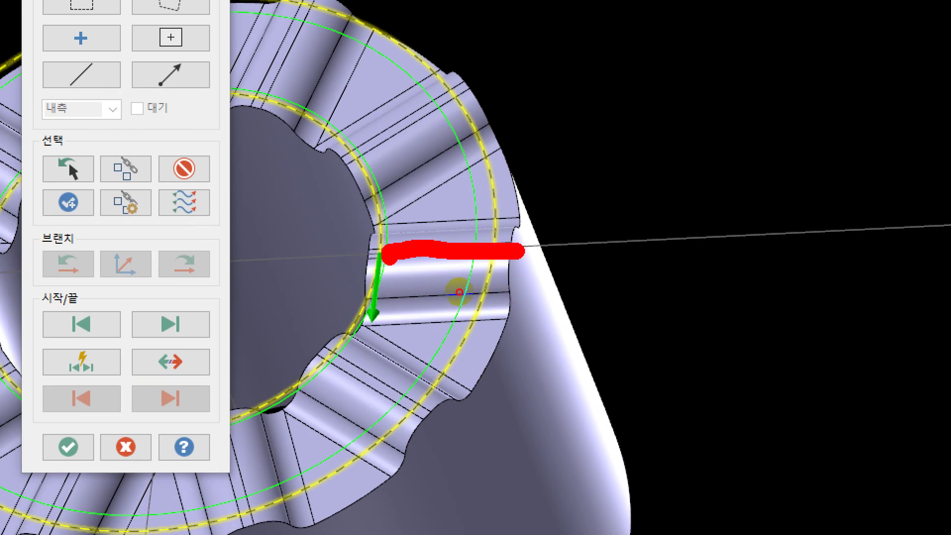
left_click_drag(391, 255, 391, 393)
left_click_drag(369, 364, 438, 336)
mouse_move(488, 260)
left_mouse_down()
mouse_move(75, 517)
mouse_move(530, 240)
mouse_move(64, 372)
left_mouse_up()
mouse_move(461, 54)
left_mouse_down()
mouse_move(459, 363)
mouse_move(506, 205)
left_mouse_up()
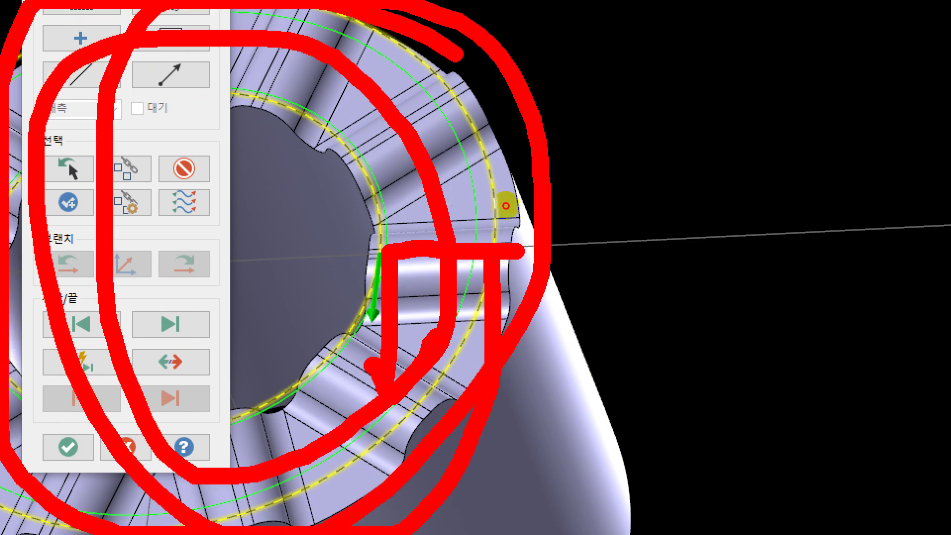
mouse_move(436, 327)
left_mouse_down()
mouse_move(312, 327)
mouse_move(297, 307)
left_mouse_up()
mouse_move(592, 272)
left_mouse_down()
mouse_move(488, 276)
mouse_move(545, 392)
left_mouse_up()
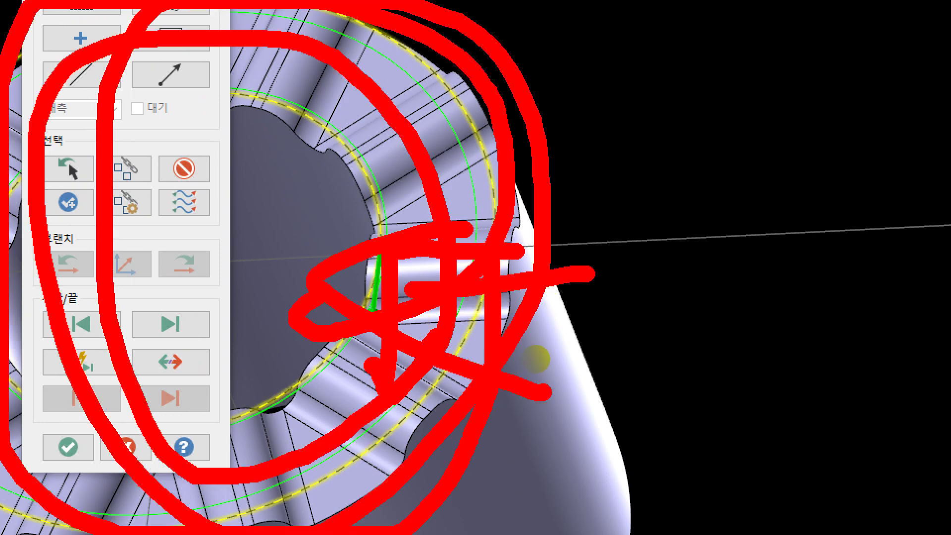
- Accept the outer and inner circle chains as the toolpath's control curves
left_click(68, 447)
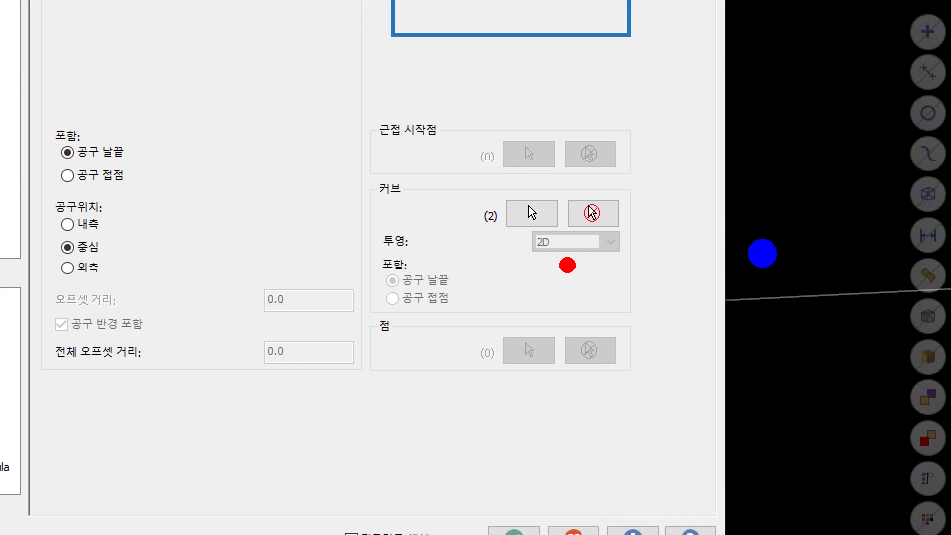
mouse_move(793, 258)
left_mouse_down()
mouse_move(776, 214)
mouse_move(705, 317)
left_mouse_up()
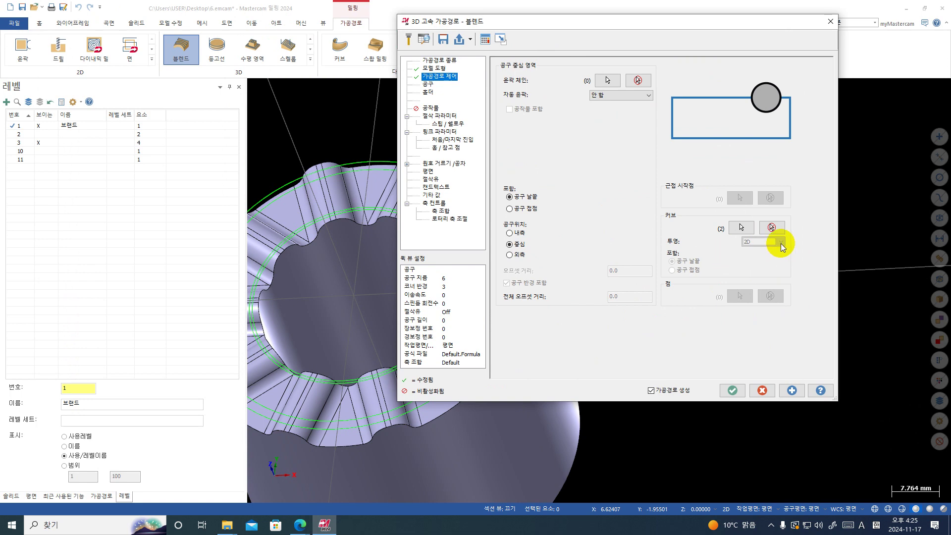
- Start creating a ball end mill for the Blend toolpath and open its cutting diameter for editing
left_click(427, 85)
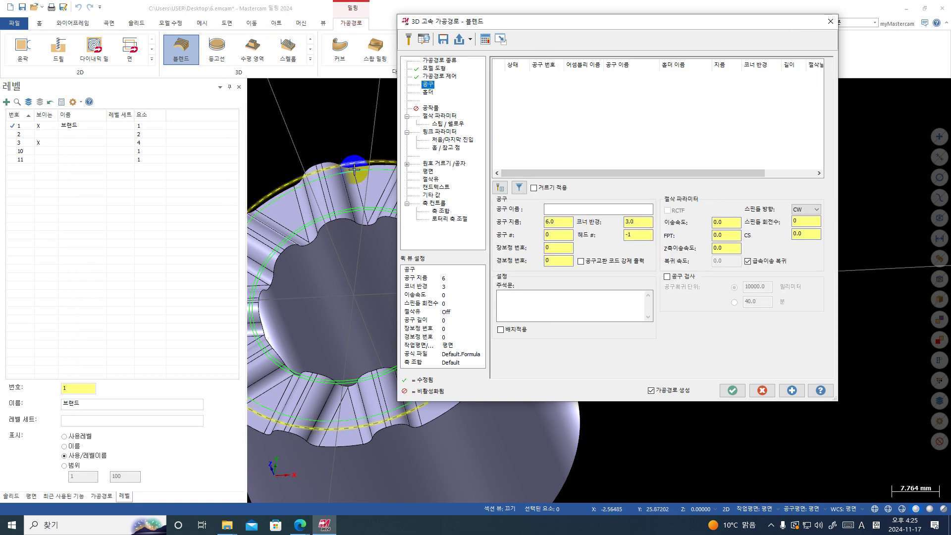
left_click(435, 69)
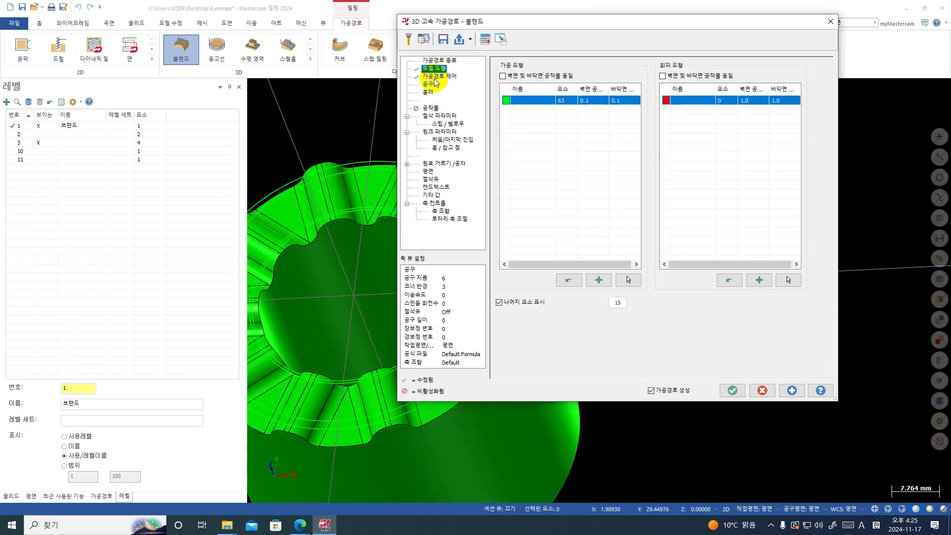
left_click(428, 85)
right_click(518, 77)
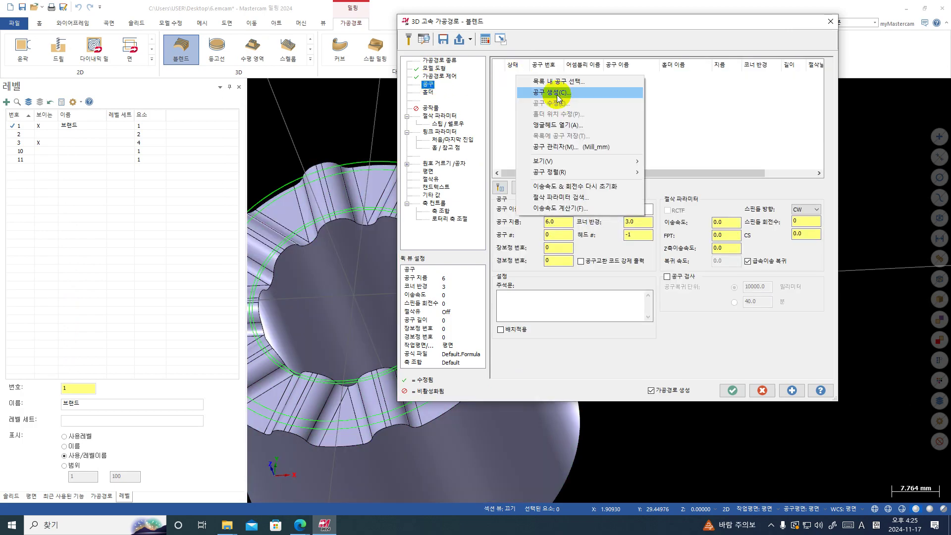
left_click(550, 92)
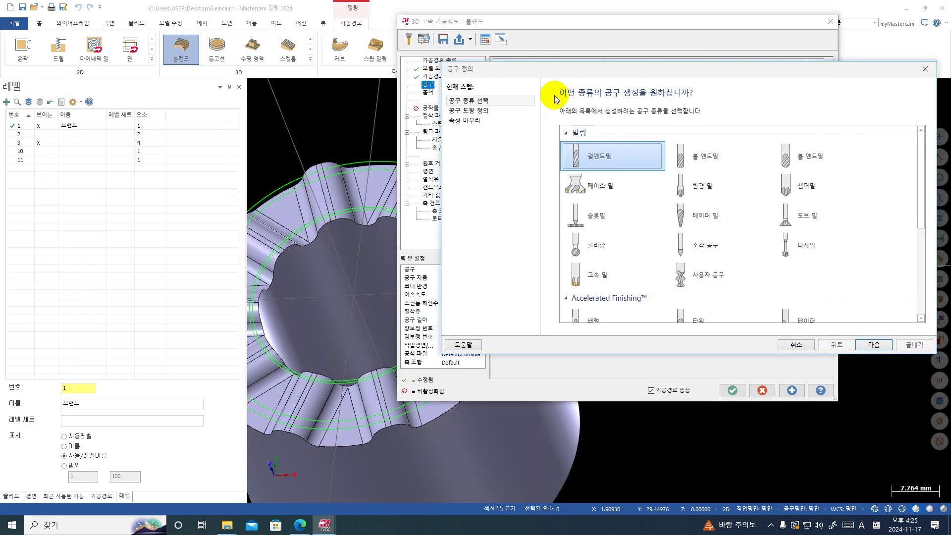
left_click(706, 155)
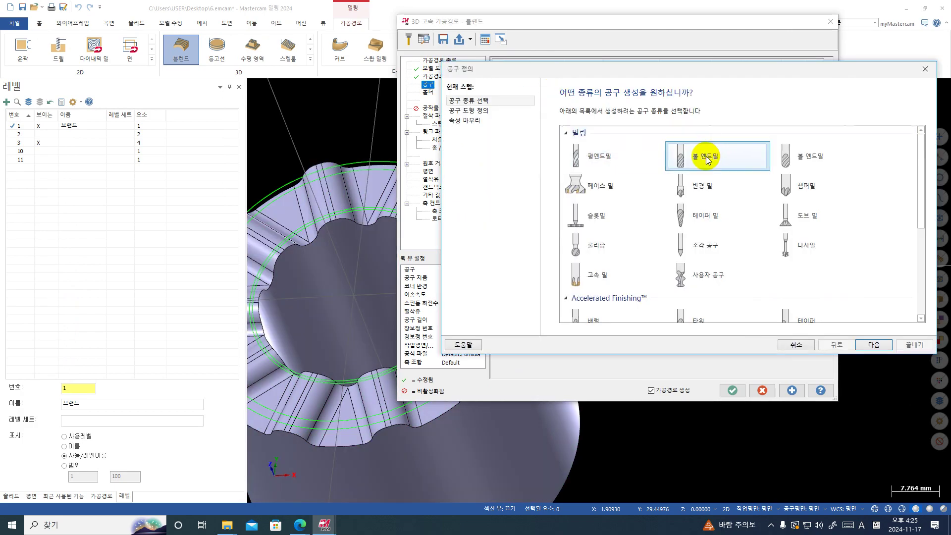
left_click(471, 112)
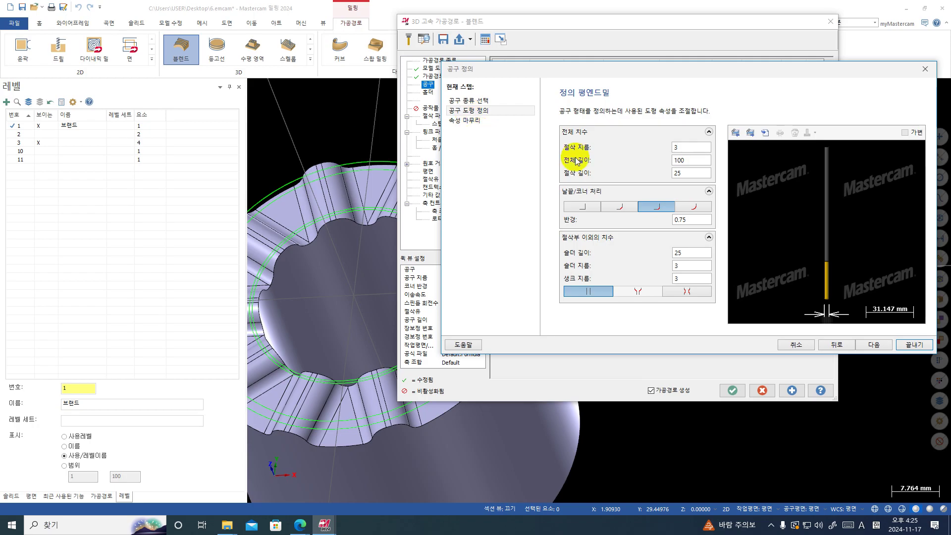
key("ctrl+a")
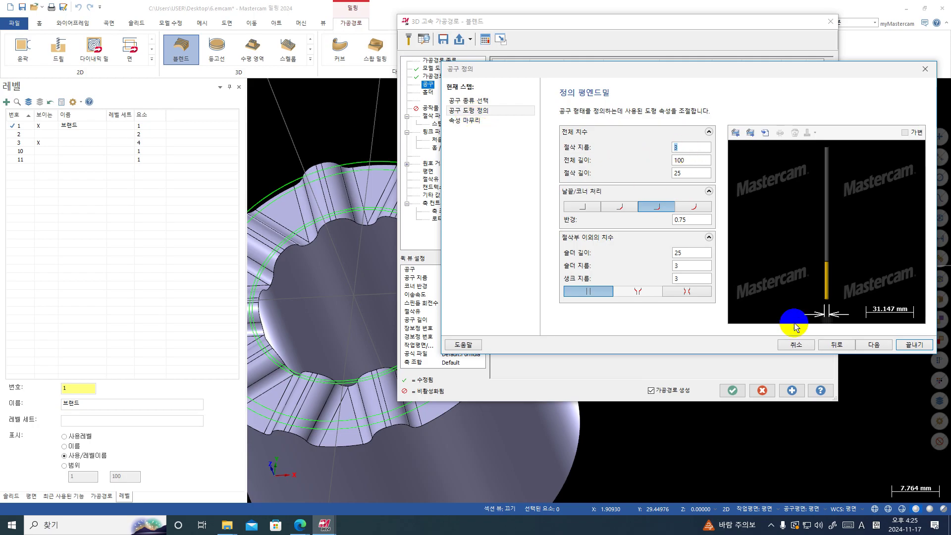
- Finish defining the 3 mm bull-nosed endmill with 0.75 corner radius and set the blend's cutting method to 나선 (spiral)
left_click(906, 347)
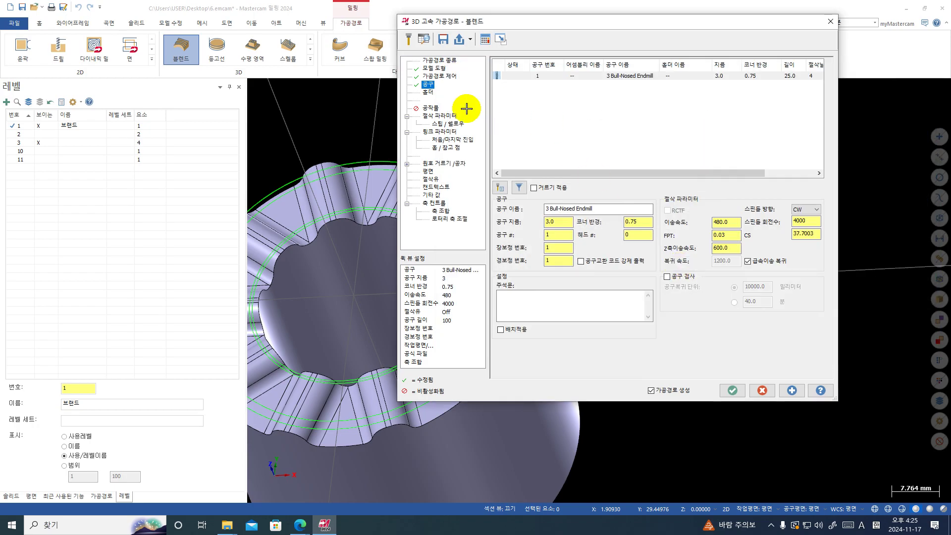
left_click(426, 93)
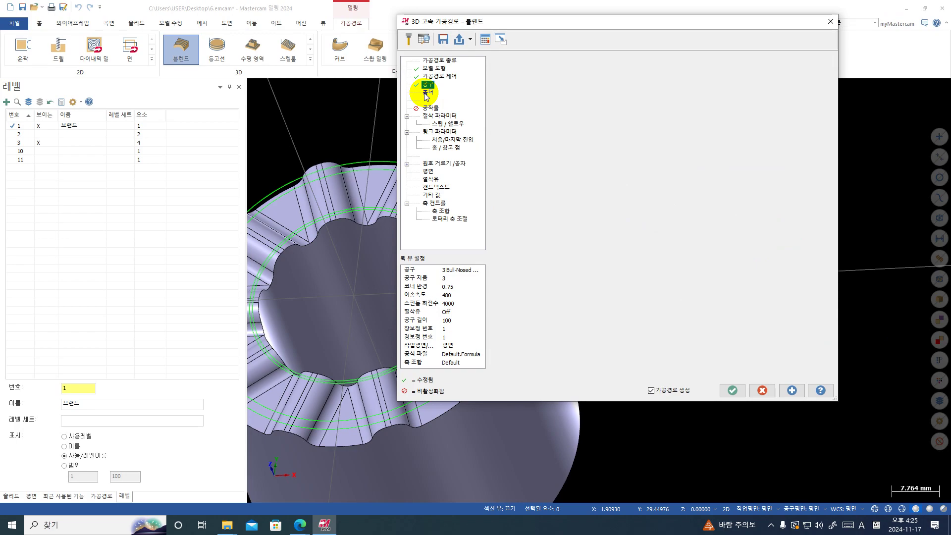
left_click(440, 116)
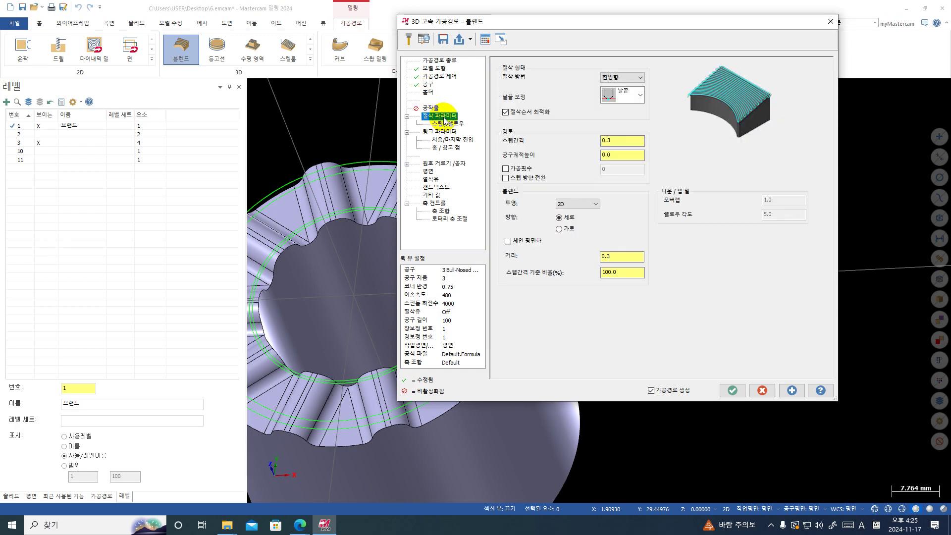
left_click(640, 78)
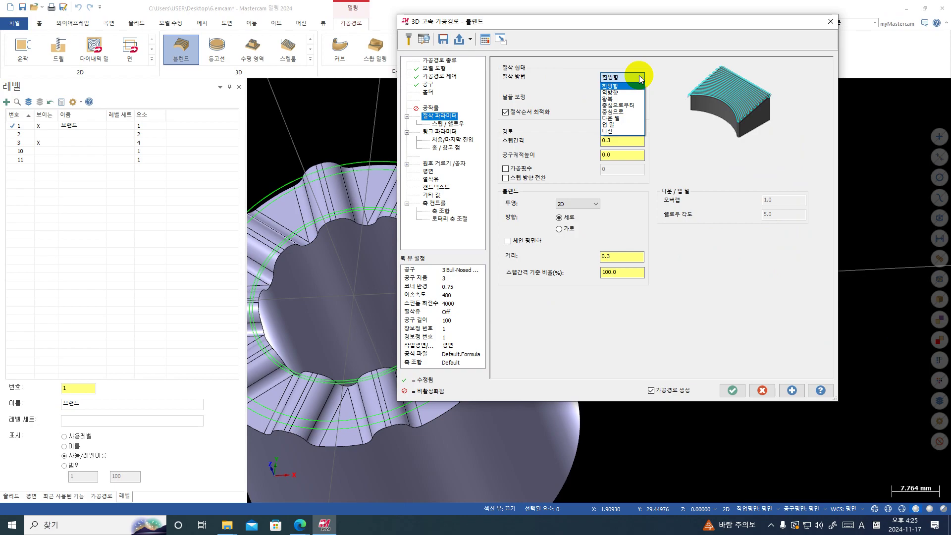
left_click(641, 79)
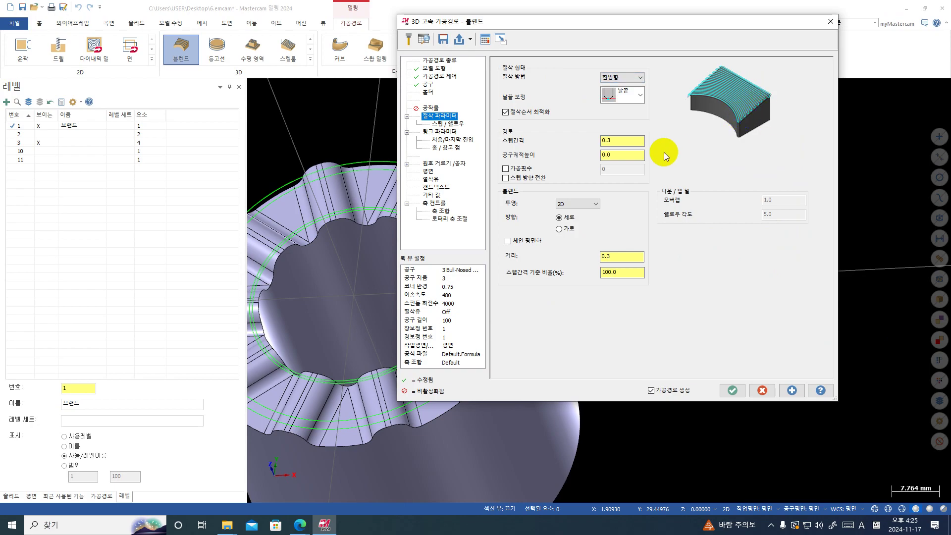
left_click(640, 78)
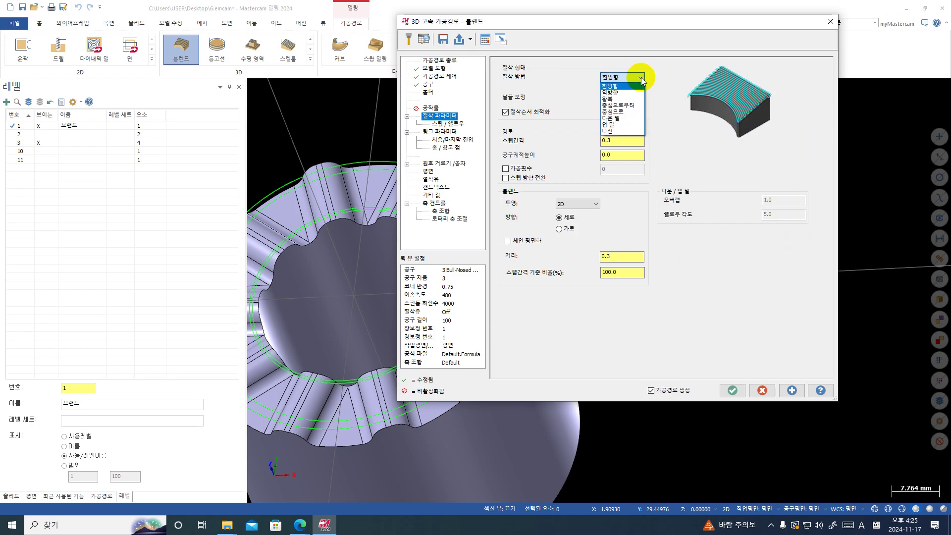
left_click(620, 131)
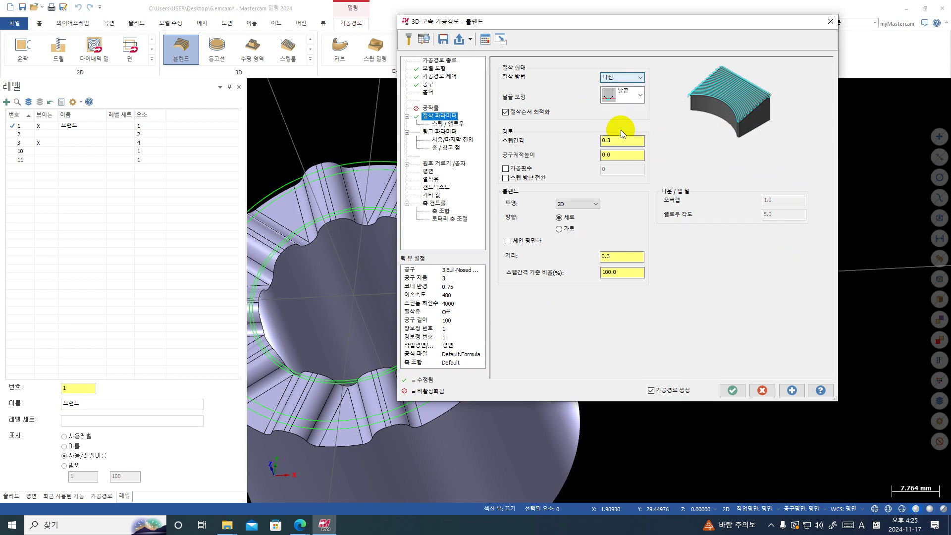
left_click(635, 79)
- Set the blend stepover to 0.2 and choose 2D projection with the 가로 (across) direction
left_click(614, 142)
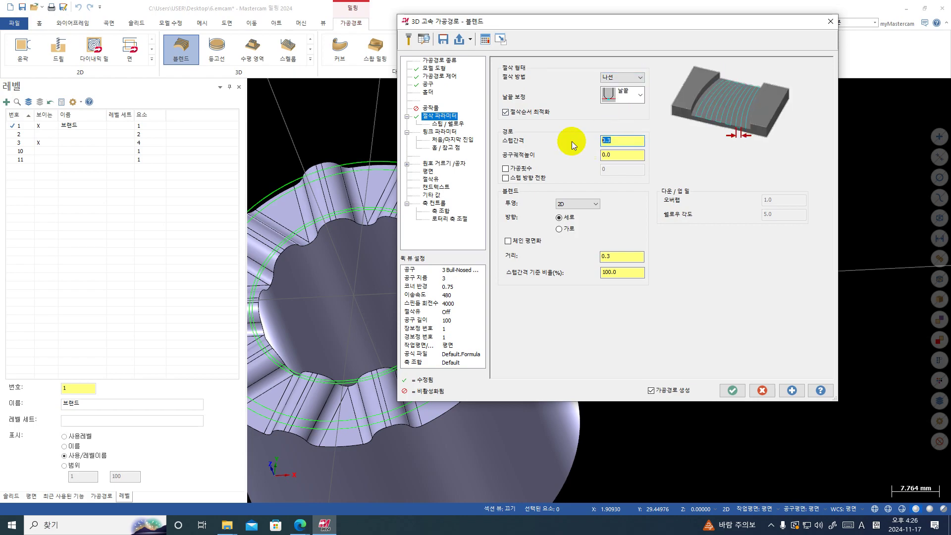
type("0.2")
key("Return")
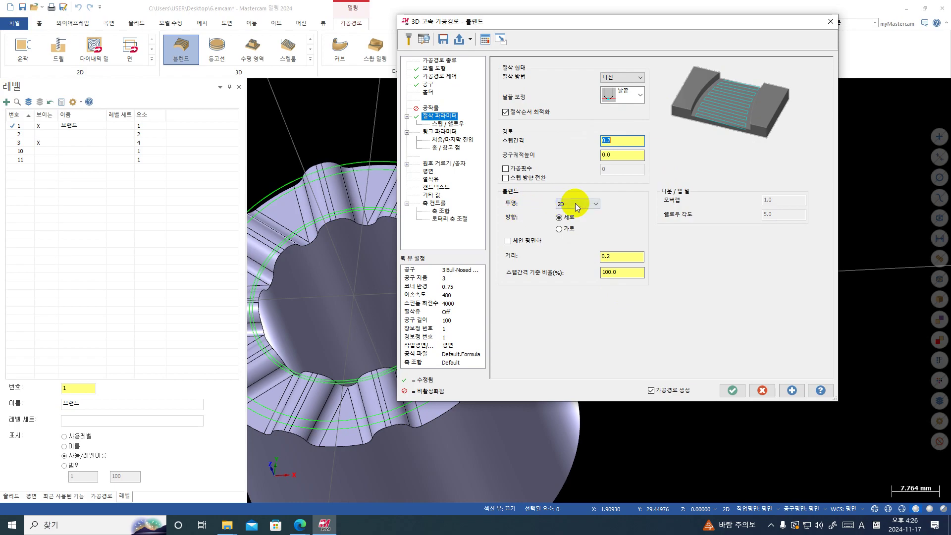
left_click(560, 228)
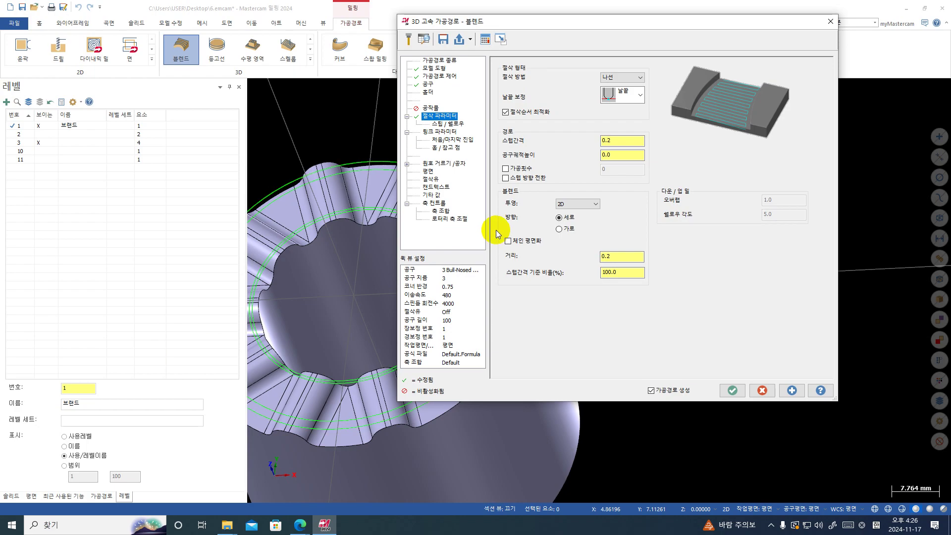
left_click(594, 203)
left_click(578, 218)
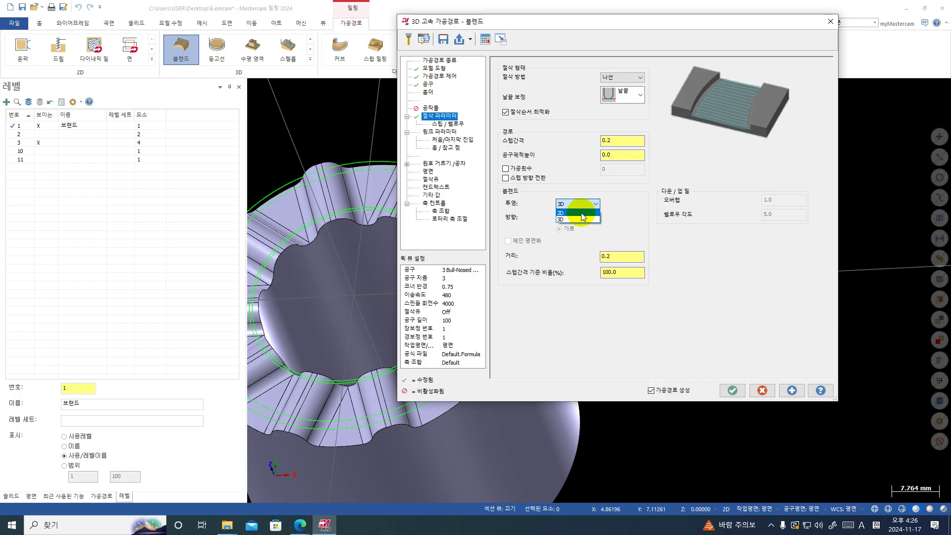
left_click_drag(582, 19, 785, 45)
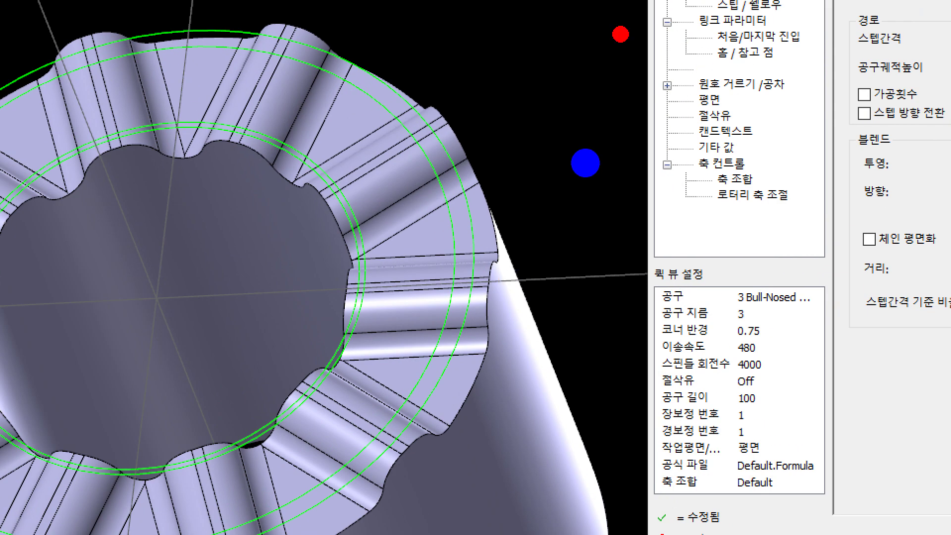
mouse_move(586, 164)
left_mouse_down()
mouse_move(544, 169)
mouse_move(520, 234)
mouse_move(238, 340)
mouse_move(610, 292)
mouse_move(626, 25)
left_mouse_up()
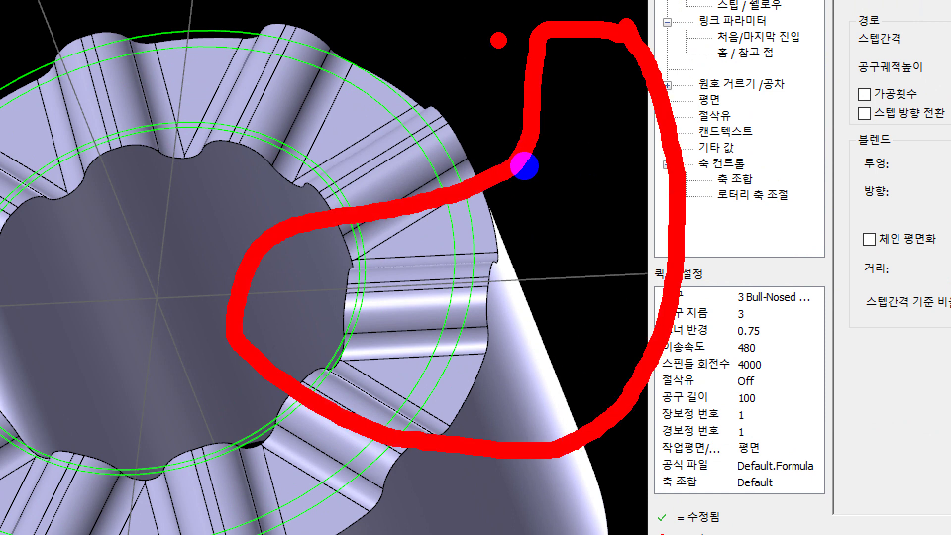
left_click_drag(499, 39, 525, 41)
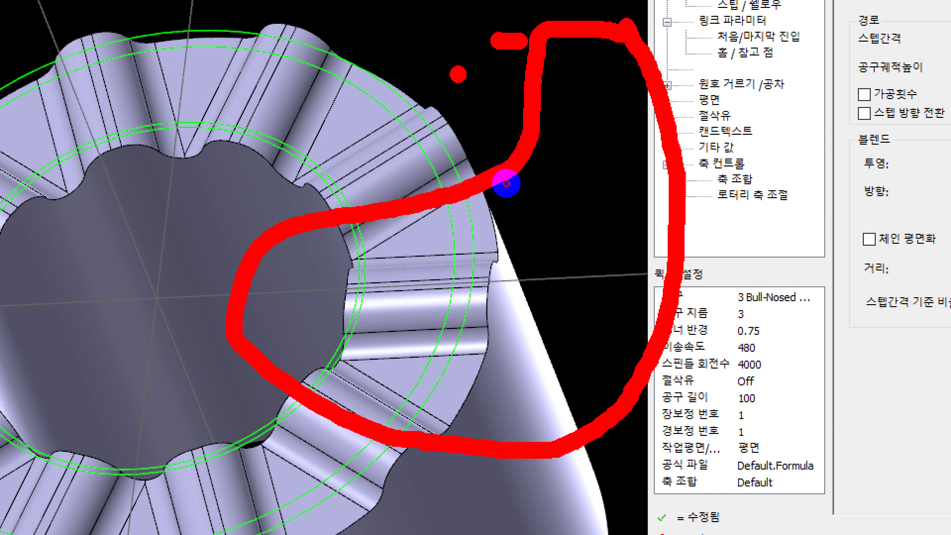
left_click_drag(456, 74, 501, 78)
left_click_drag(438, 123, 437, 191)
left_click_drag(366, 156, 325, 233)
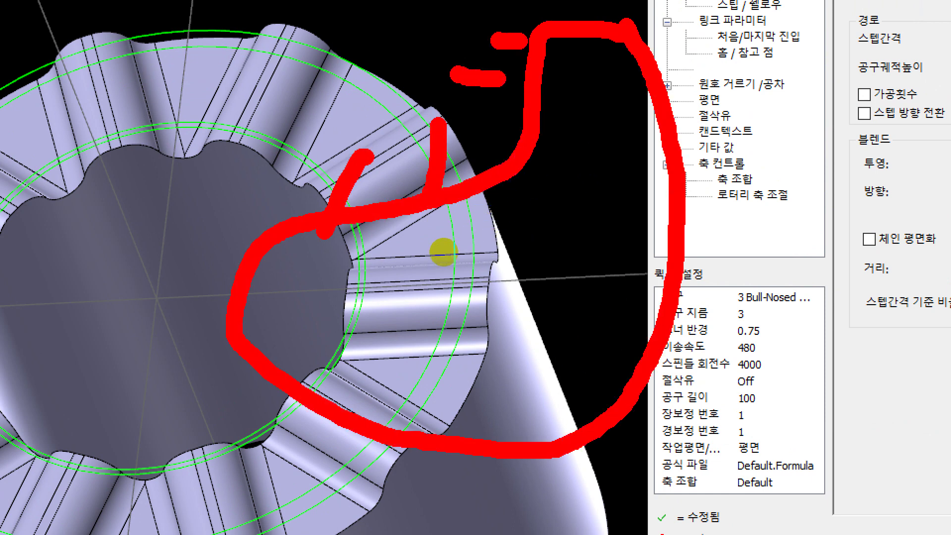
left_click_drag(520, 52, 522, 104)
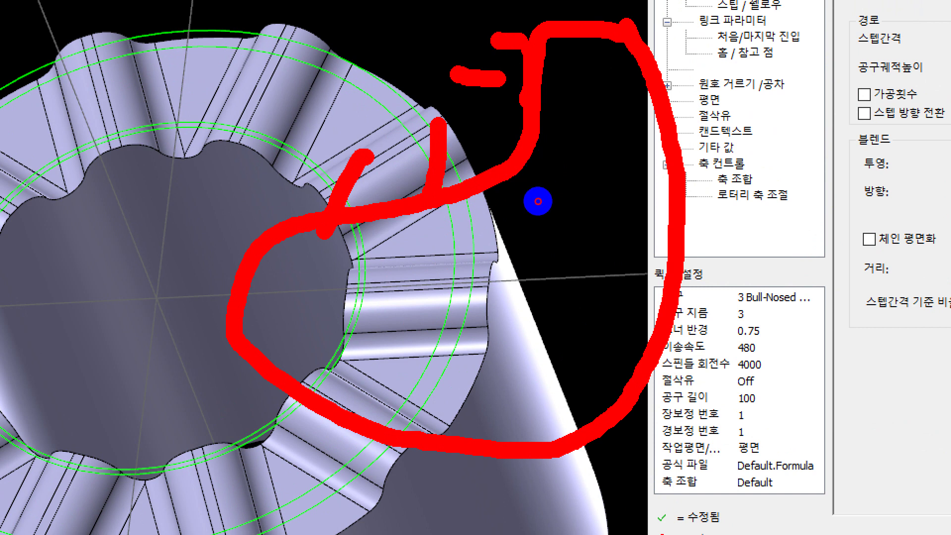
mouse_move(538, 201)
left_mouse_down()
mouse_move(508, 241)
mouse_move(364, 273)
left_mouse_up()
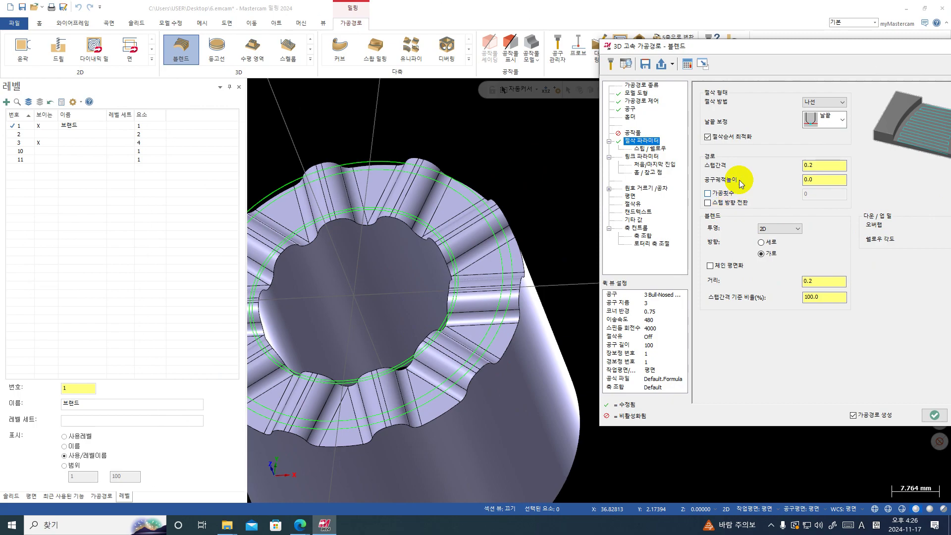
- Accept the blend parameters and generate the toolpath
left_click_drag(799, 49, 653, 54)
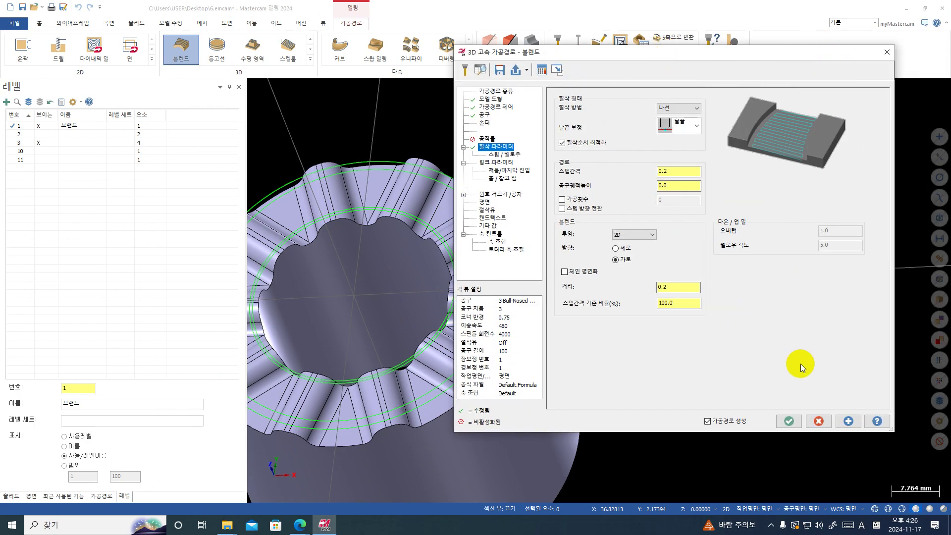
left_click(789, 422)
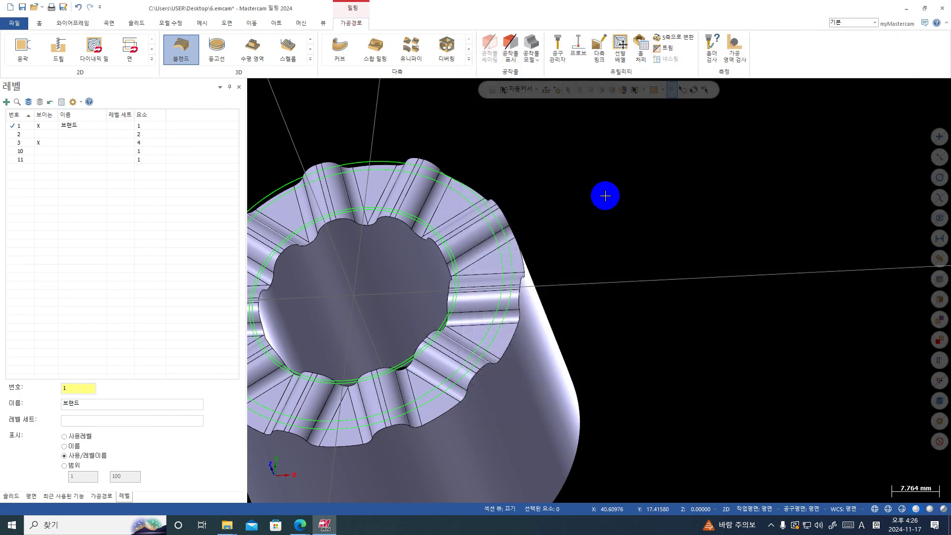
scroll(618, 206, "down", 1)
- Backplot the blend operation in the toolpath manager and inspect its tool path around the toothed rim
left_click(94, 497)
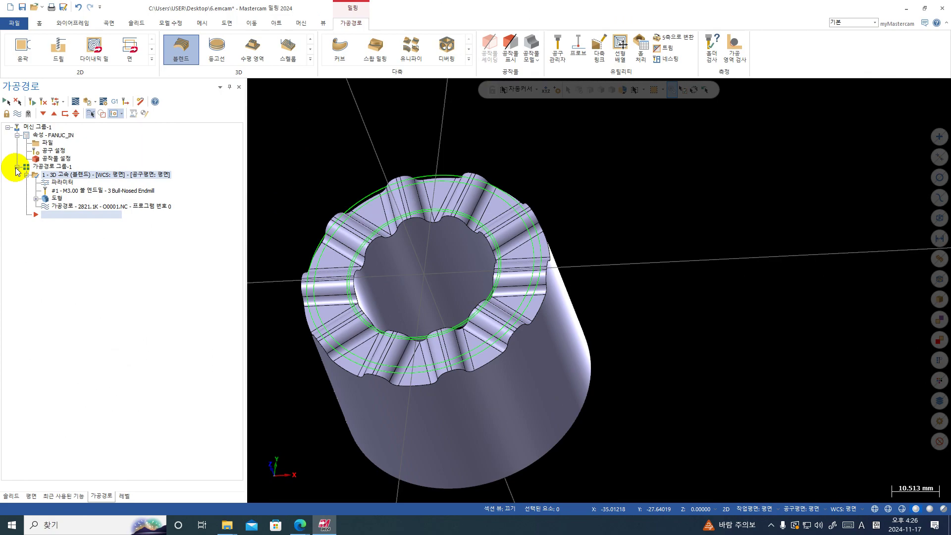
left_click(76, 101)
left_click(252, 90)
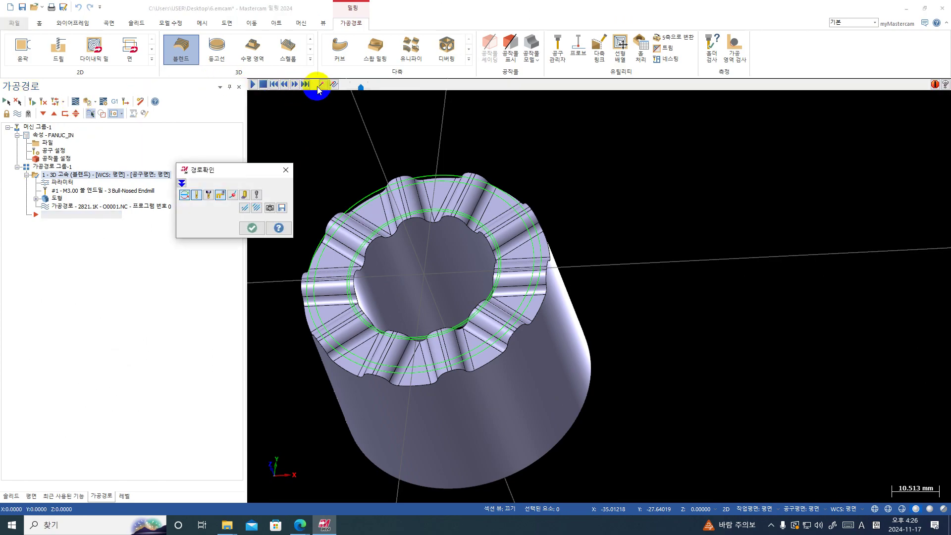
left_click(322, 85)
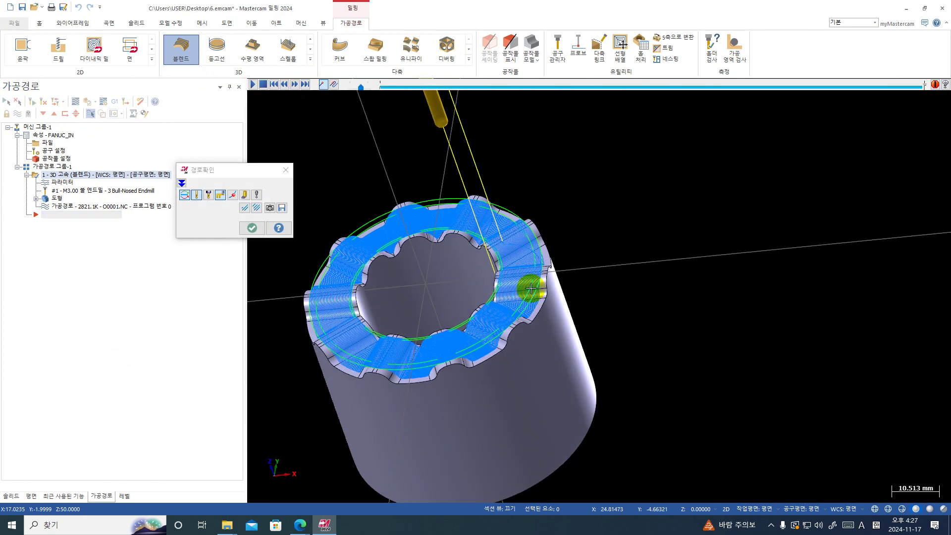
scroll(529, 314, "up", 4)
middle_click_drag(538, 241, 476, 197)
left_click(253, 230)
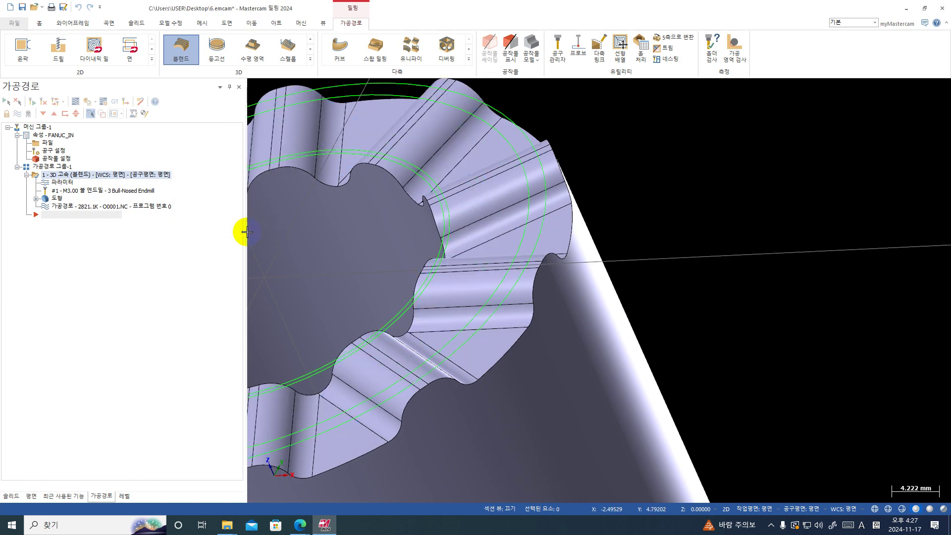
- Edit the blend's linking parameters to a 수직 (vertical) entry with radius 2.0 and maximum trimming distance 0.3, and regenerate the toolpath
left_click(54, 180)
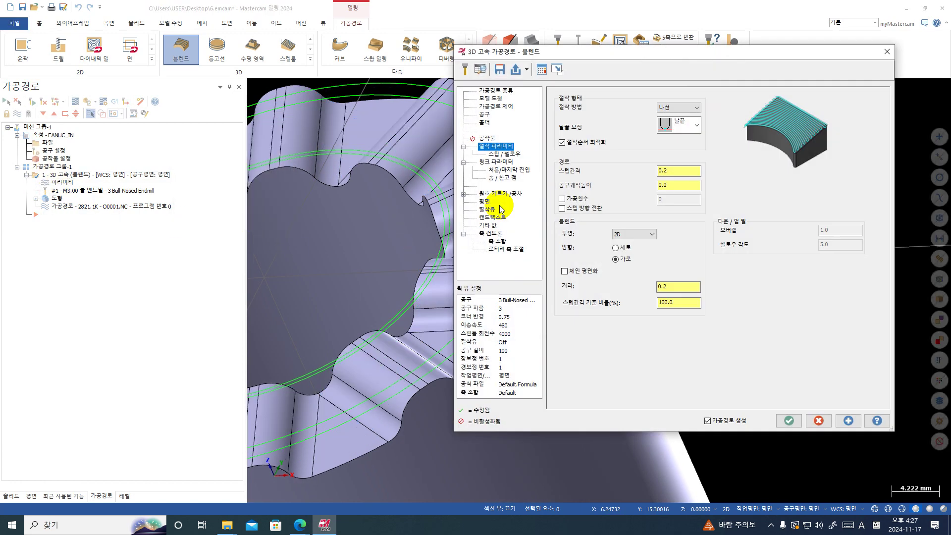
left_click(504, 163)
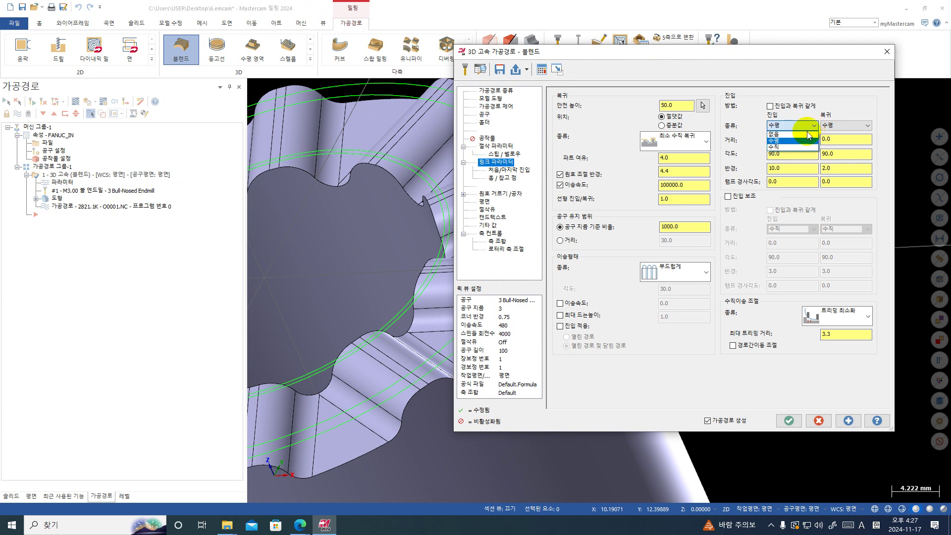
left_click(792, 147)
double_click(778, 168)
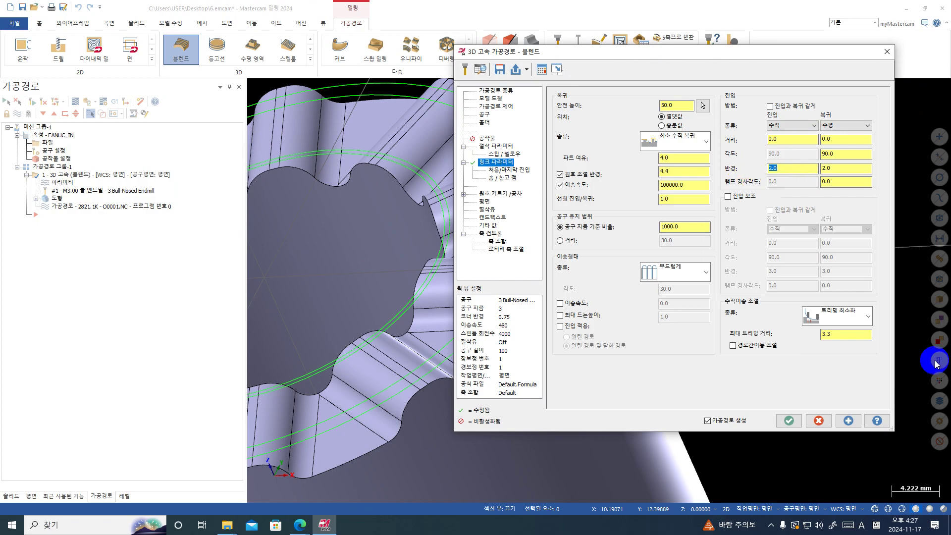
double_click(847, 334)
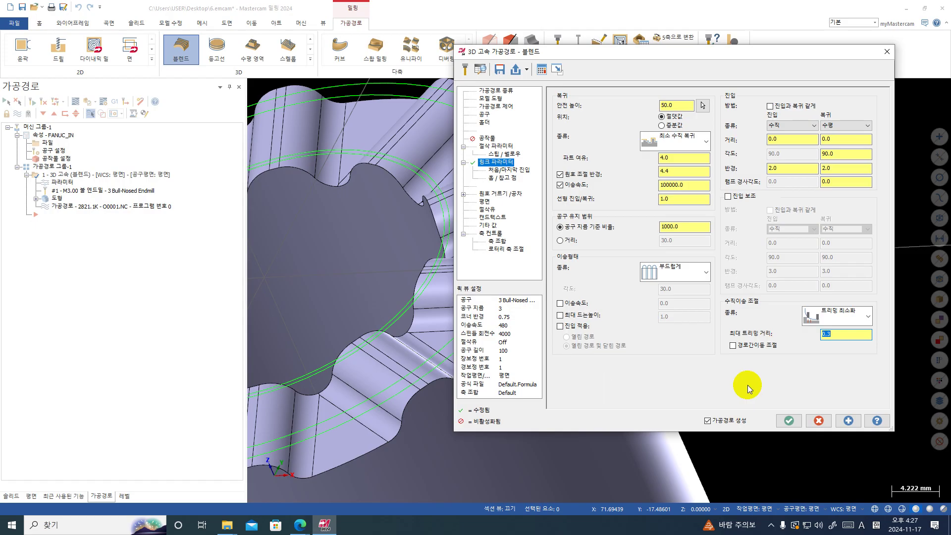
left_click(786, 419)
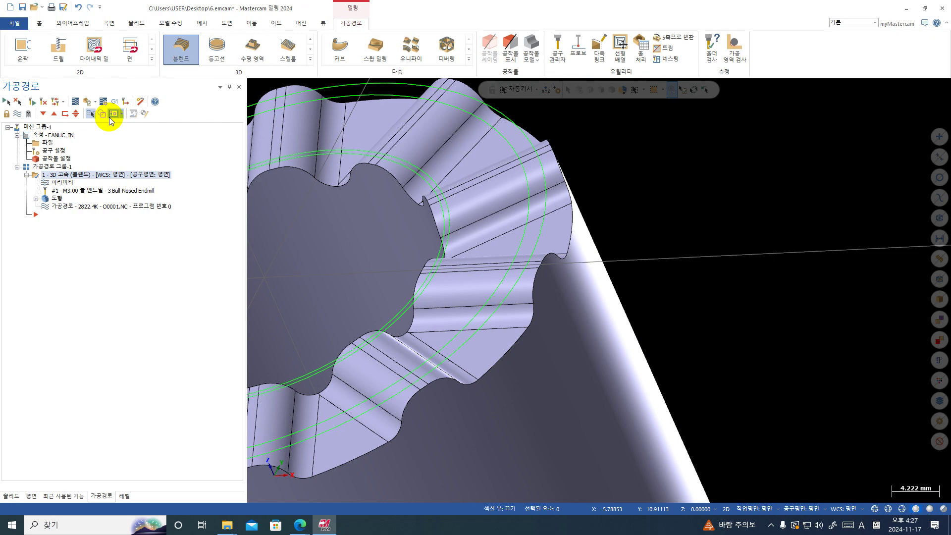
- Backplot the regenerated blend toolpath to its end and inspect the full path over the teeth
key("alt+b")
scroll(662, 261, "down", 3)
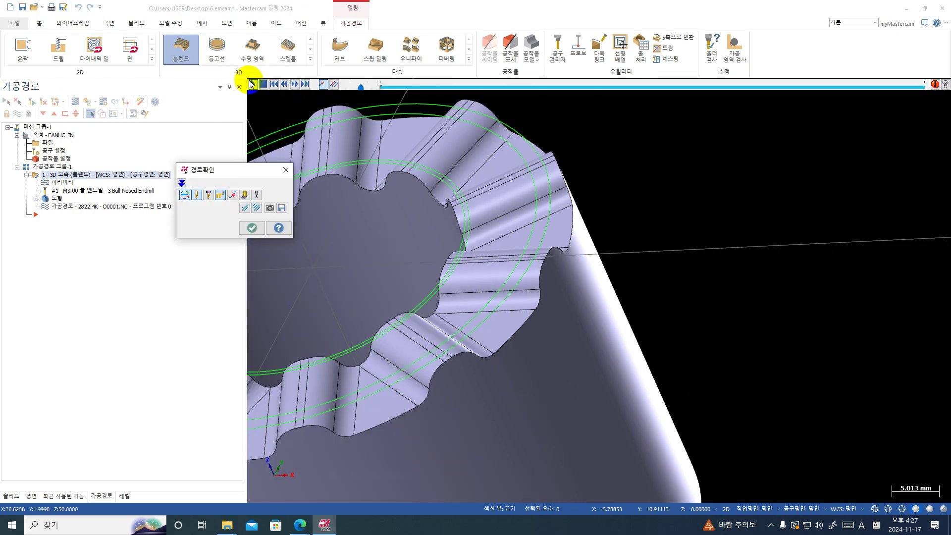
mouse_move(665, 261)
middle_mouse_down()
mouse_move(686, 268)
mouse_move(682, 253)
middle_mouse_up()
left_click(306, 84)
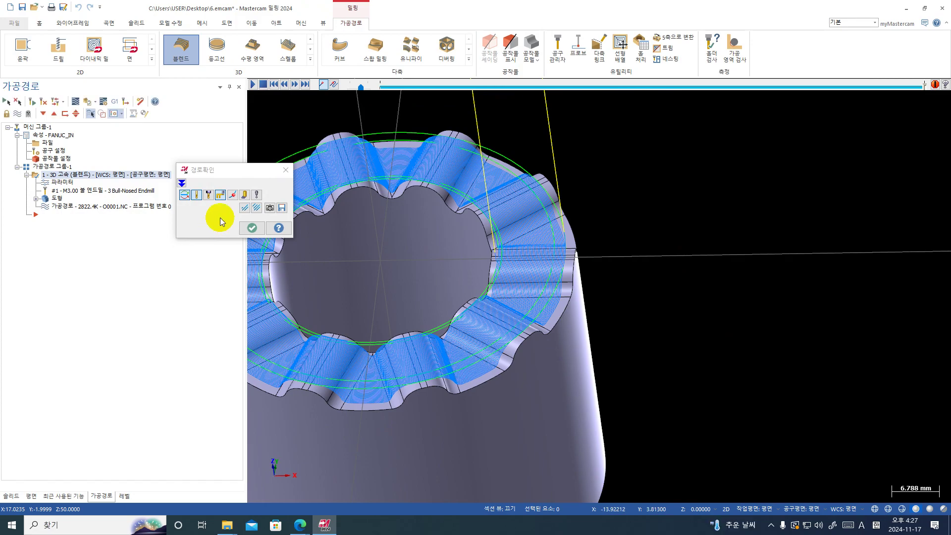
left_click(250, 227)
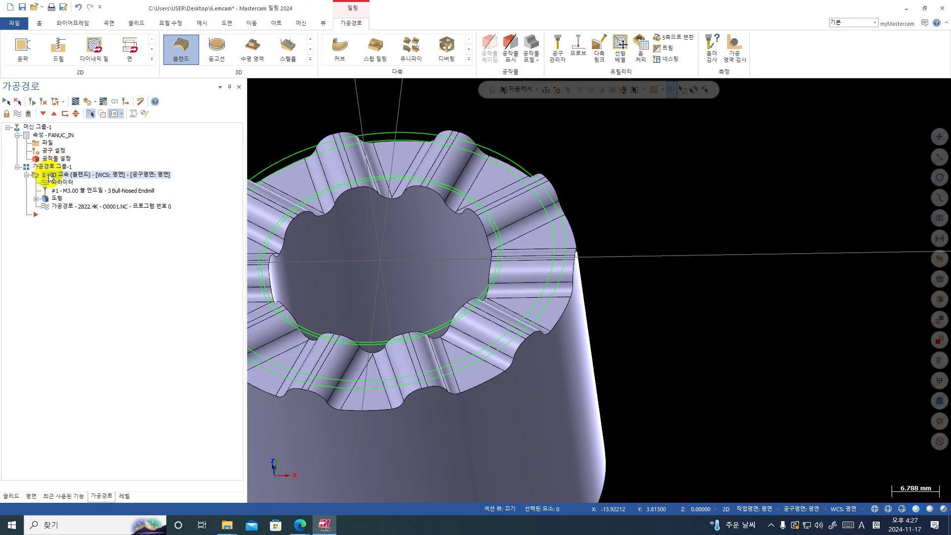
- Duplicate the 3D high-speed blend operation and set the copy's machining-geometry floor stock to 0
key("ctrl+c")
key("ctrl+v")
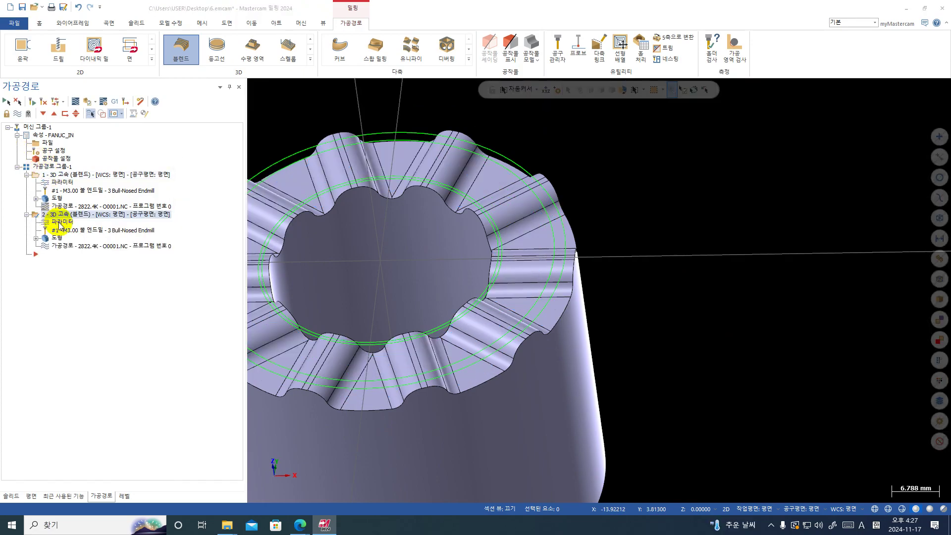
left_click(60, 225)
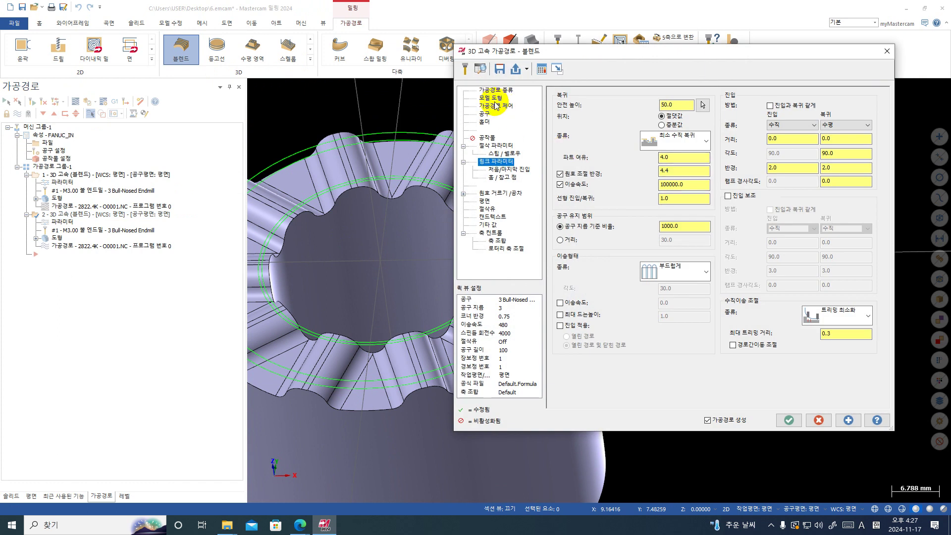
left_click(495, 100)
type("0")
left_click(676, 131)
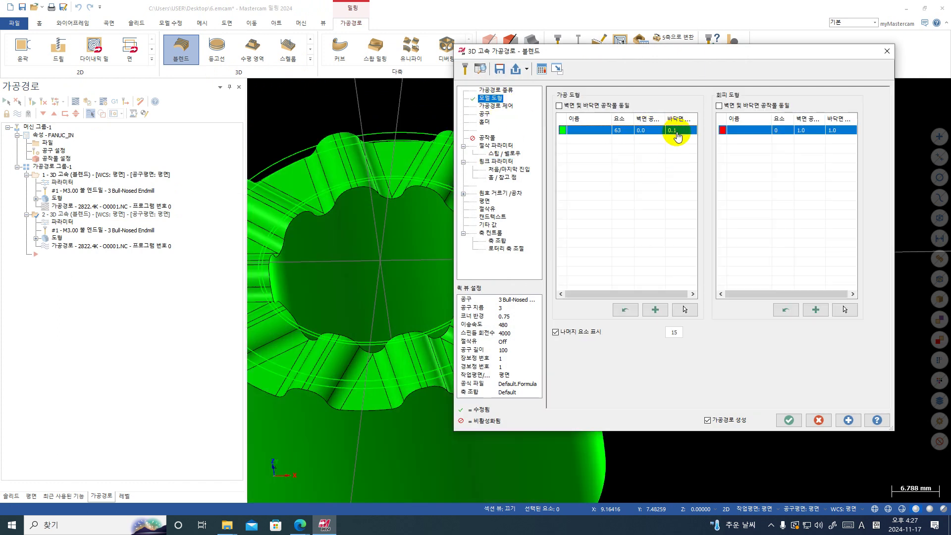
- Set the copied blend's cutting distance to 0.15 with a spiral (나선) cutting method and regenerate its toolpath
left_click(511, 147)
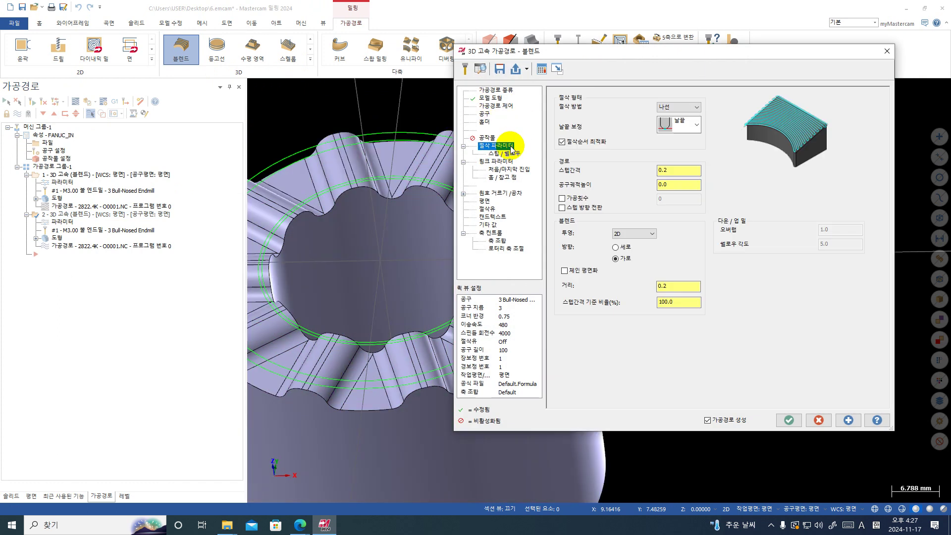
key("BackSpace")
type("15")
key("Return")
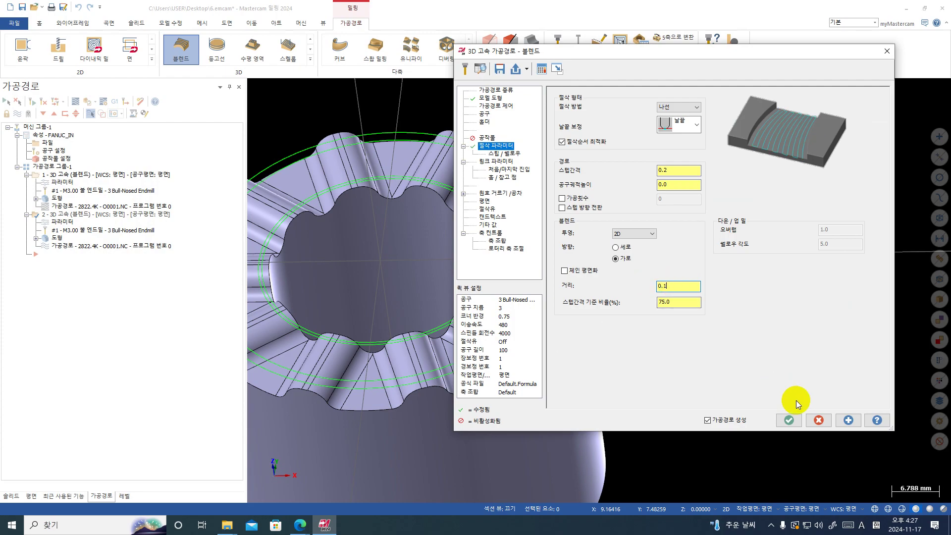
left_click(785, 422)
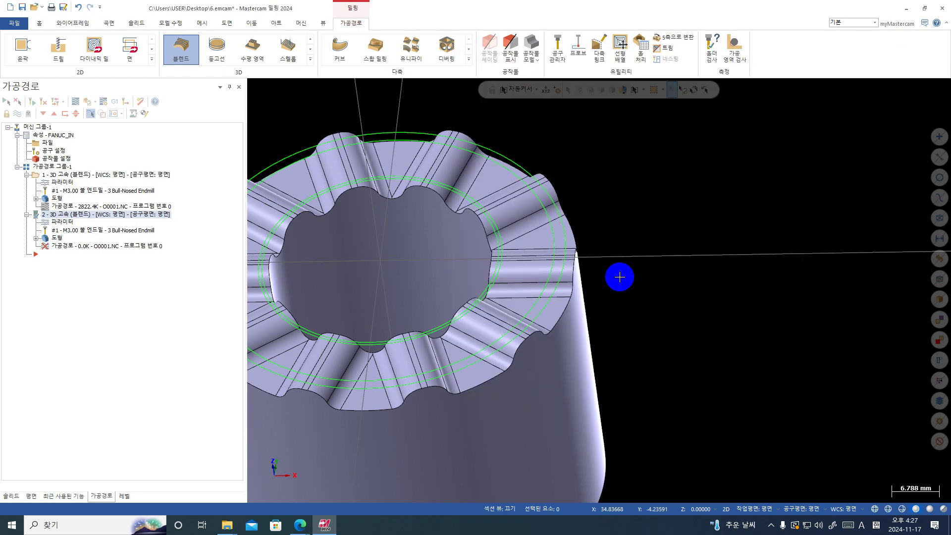
- Select the whole toolpath group and run a verify simulation of both blend operations on the cylindrical stock at a higher playback speed
left_click(27, 174)
left_click(36, 167)
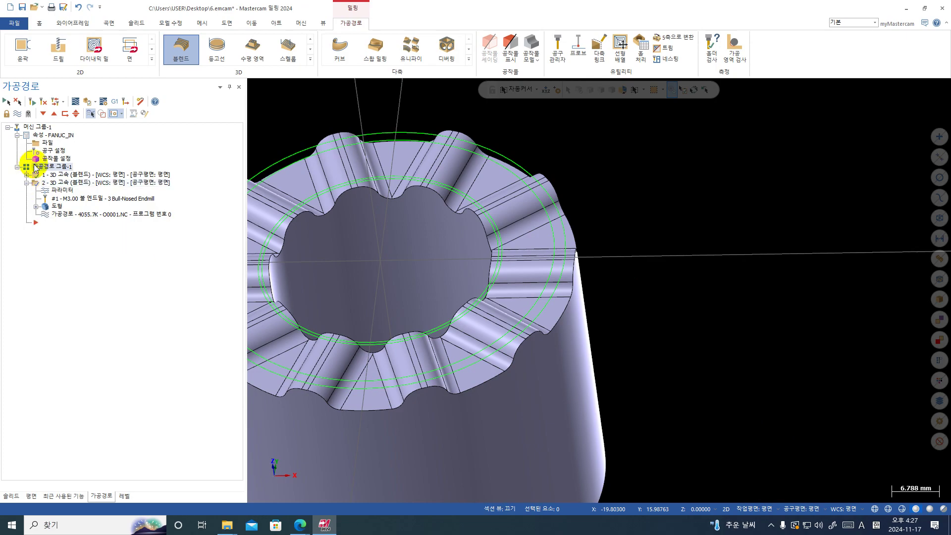
left_click(87, 101)
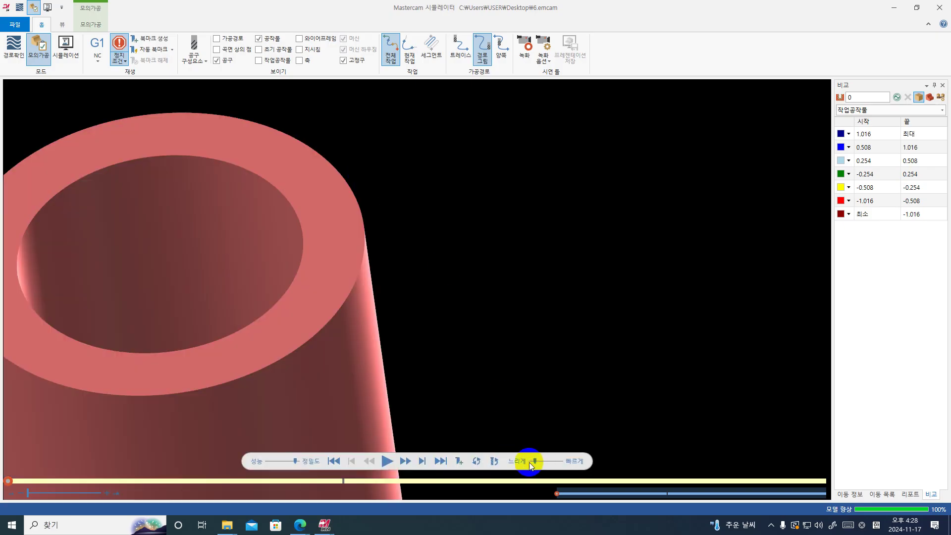
scroll(532, 200, "down", 3)
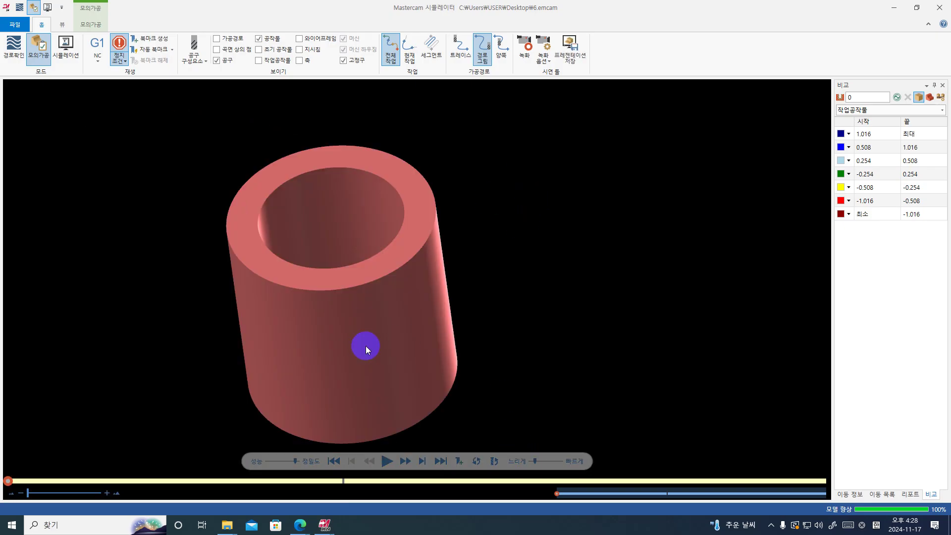
scroll(365, 346, "up", 2)
left_click(387, 461)
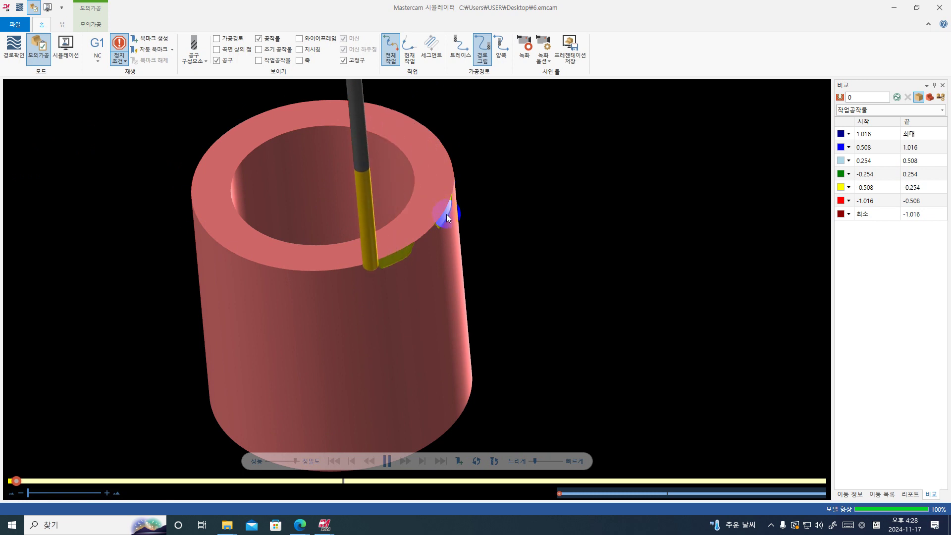
middle_click_drag(447, 214, 438, 216)
left_click(543, 462)
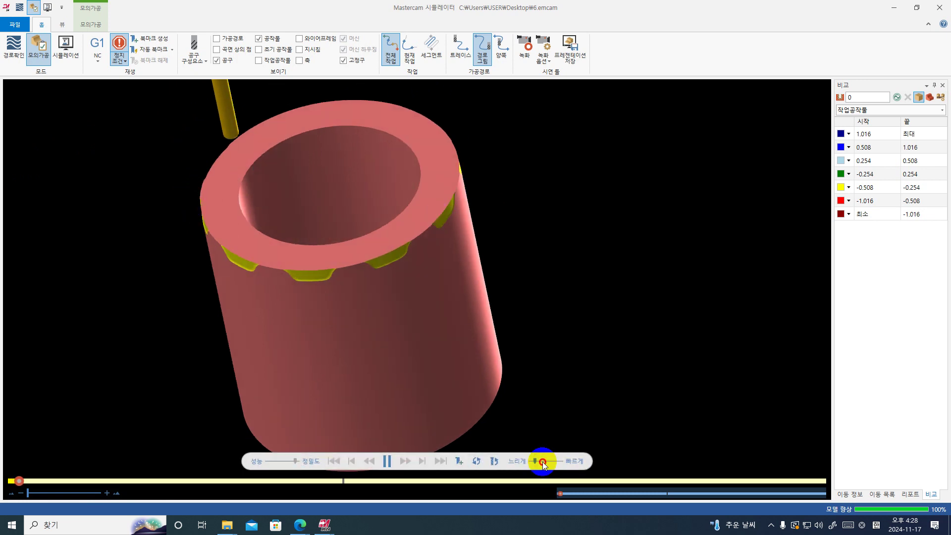
middle_click_drag(337, 288, 330, 283)
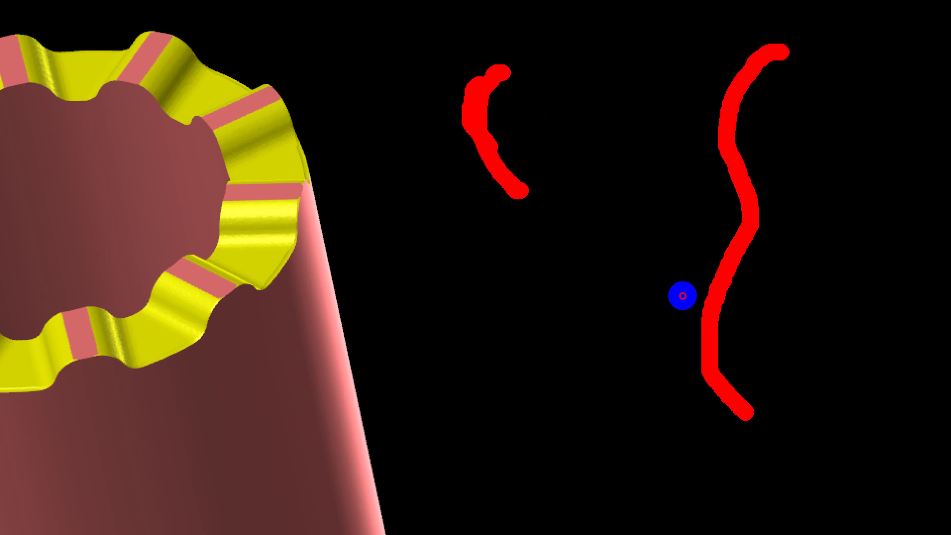
mouse_move(565, 187)
left_mouse_down()
mouse_move(593, 257)
mouse_move(531, 314)
mouse_move(593, 352)
mouse_move(695, 346)
left_mouse_up()
mouse_move(545, 113)
left_mouse_down()
mouse_move(684, 131)
mouse_move(646, 193)
mouse_move(683, 354)
left_mouse_up()
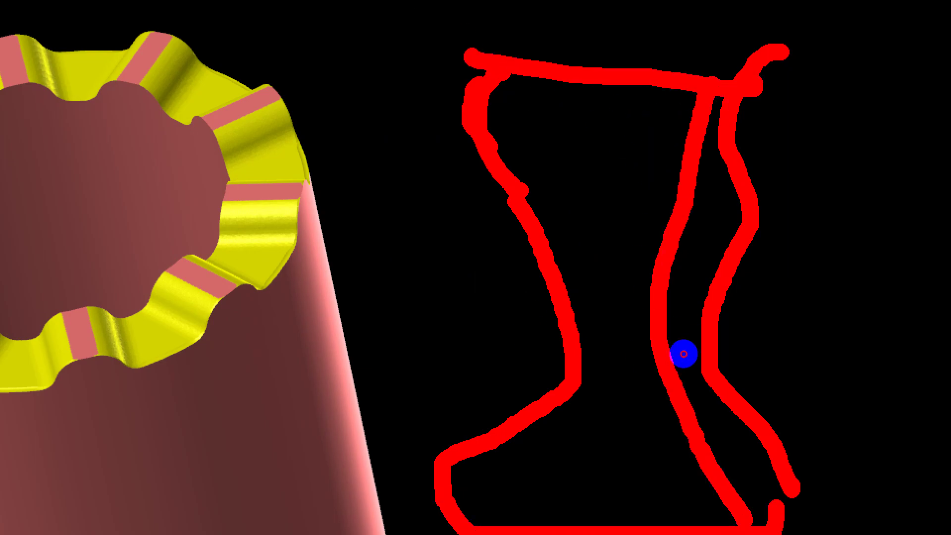
mouse_move(681, 72)
left_mouse_down()
mouse_move(626, 185)
mouse_move(652, 354)
left_mouse_up()
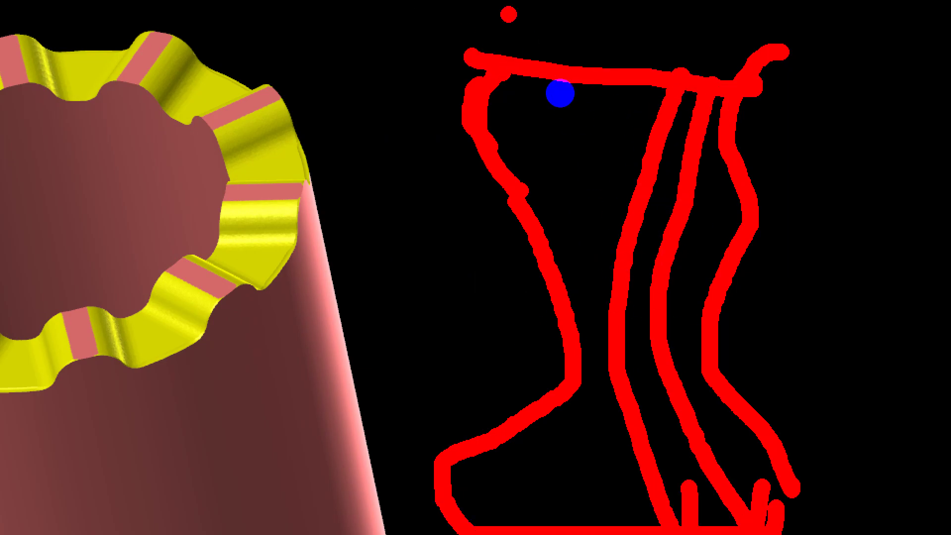
mouse_move(509, 15)
left_mouse_down()
mouse_move(603, 283)
mouse_move(517, 444)
left_mouse_up()
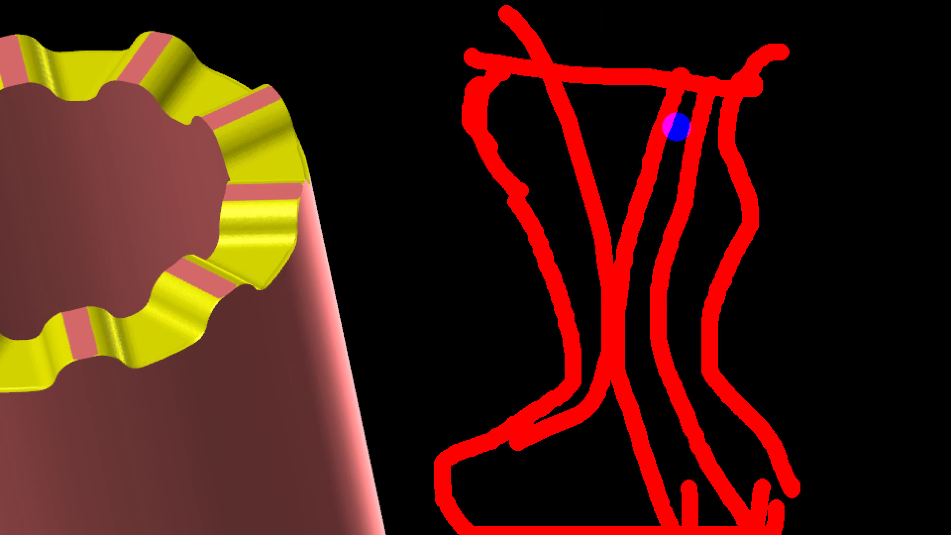
mouse_move(677, 127)
left_mouse_down()
mouse_move(590, 181)
mouse_move(587, 354)
left_mouse_up()
mouse_move(653, 294)
left_mouse_down()
mouse_move(652, 144)
mouse_move(624, 180)
left_mouse_up()
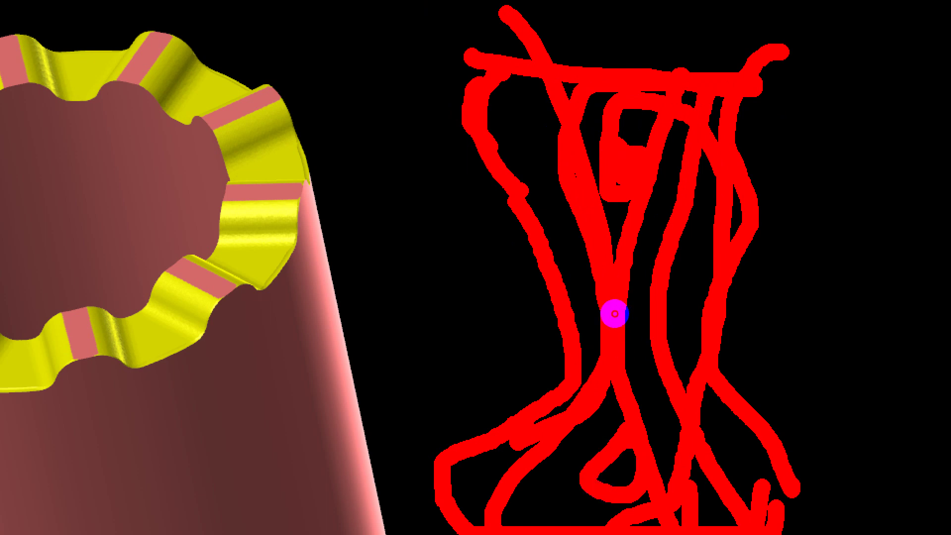
key("Escape")
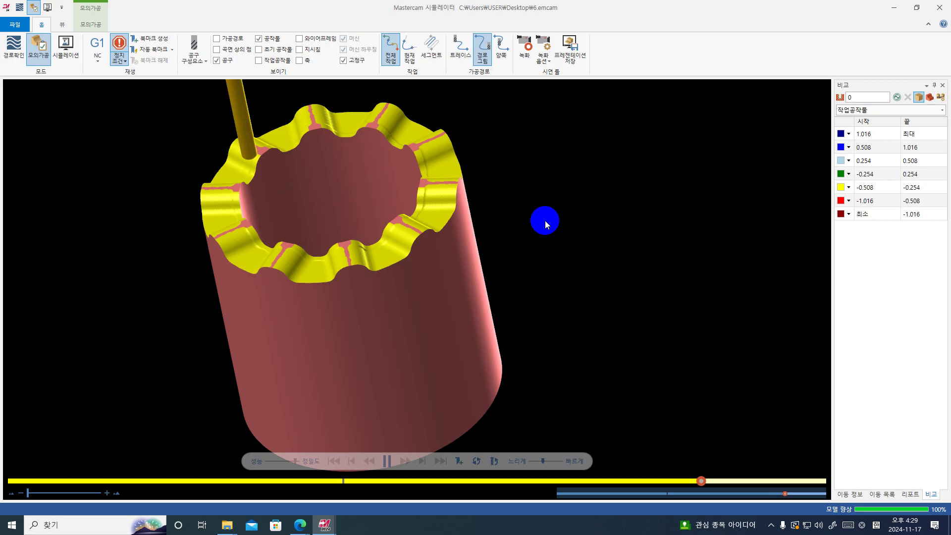
- Inspect the simulated teeth up close for leftover stock on the crests until playback ends, and close the simulator
scroll(411, 188, "up", 3)
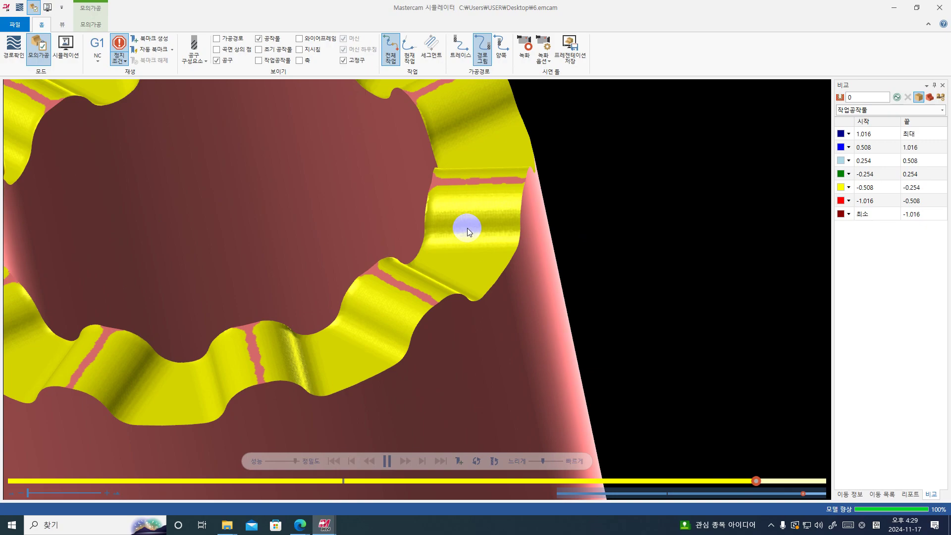
scroll(381, 243, "down", 5)
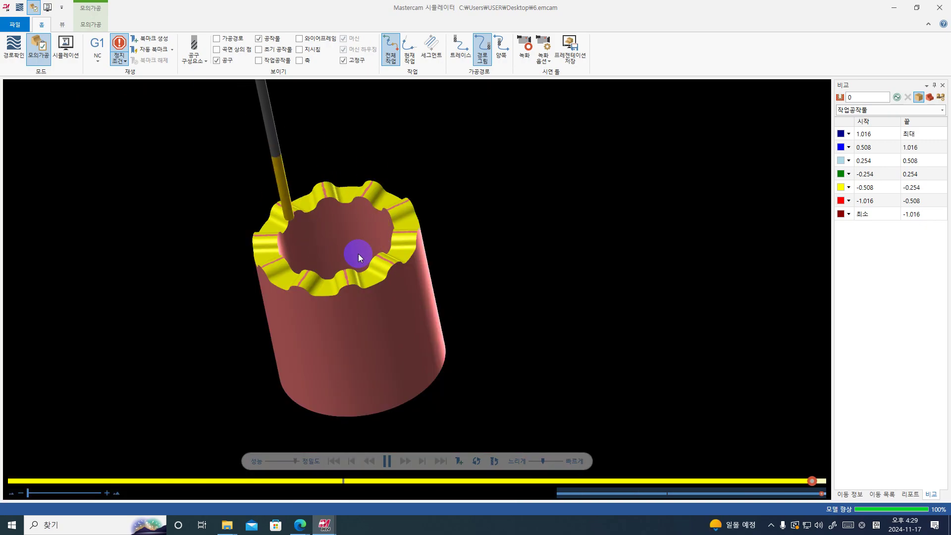
left_click(527, 243)
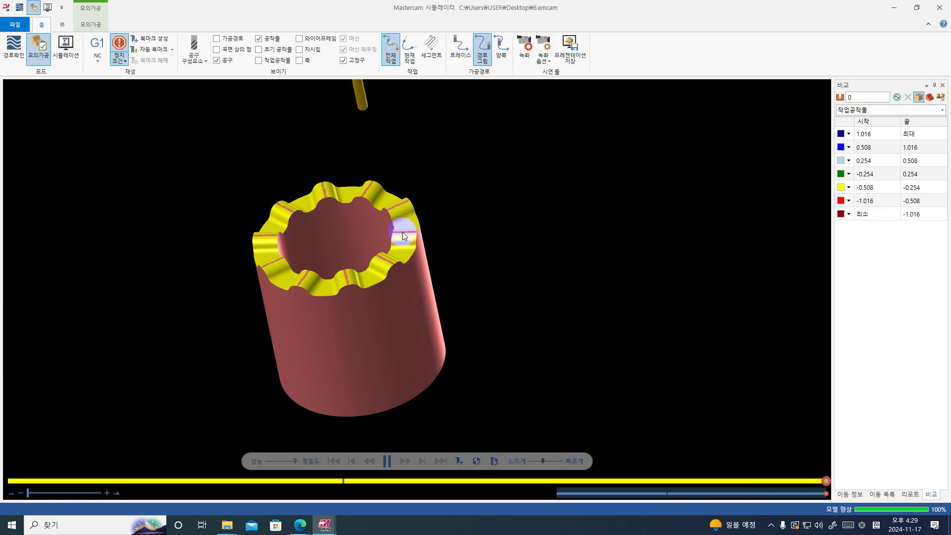
scroll(419, 244, "up", 3)
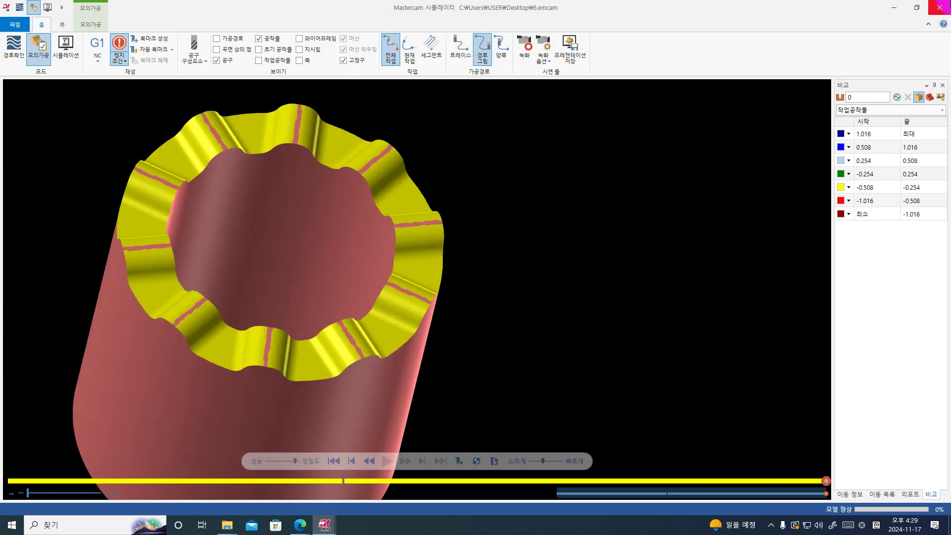
left_click(939, 7)
- Create a 3D high-speed scallop (스캘롭) toolpath with the entire part selected as machining geometry
left_click(35, 185)
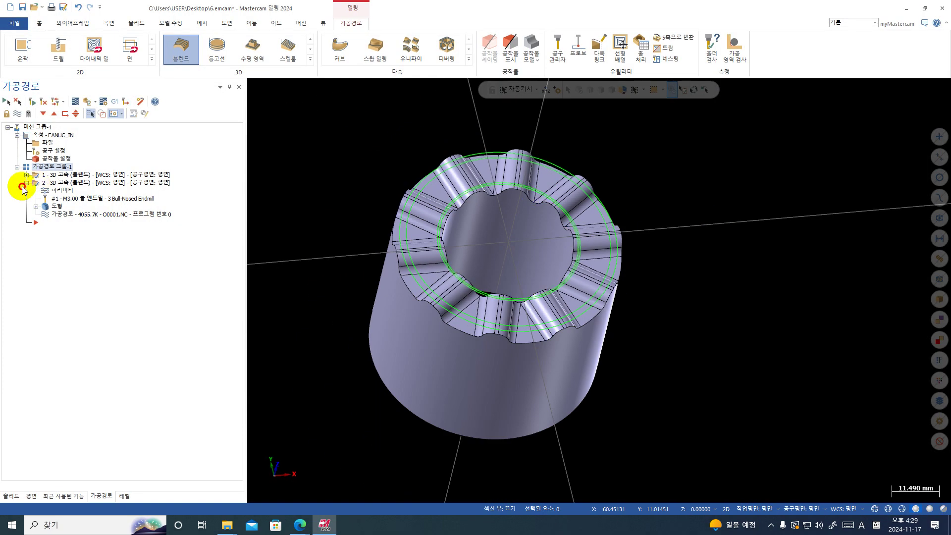
left_click(311, 60)
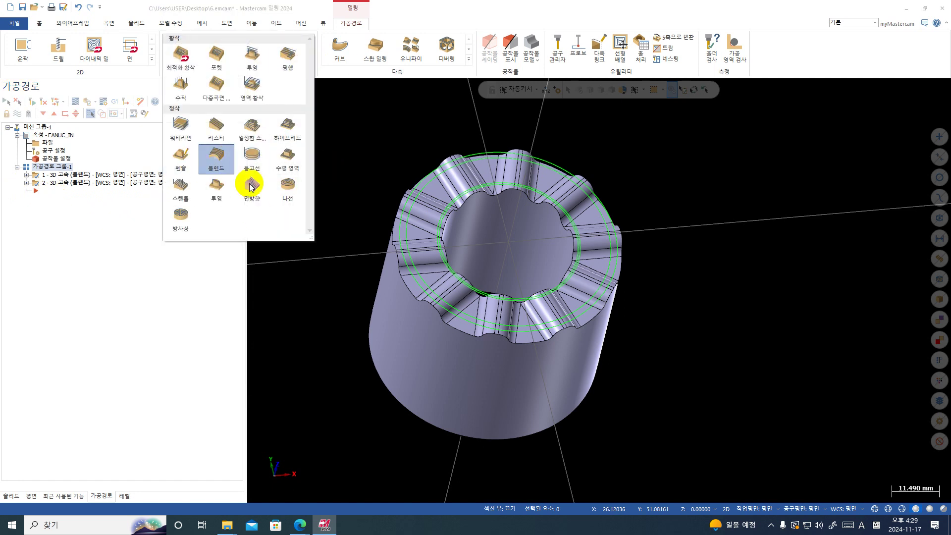
left_click(193, 187)
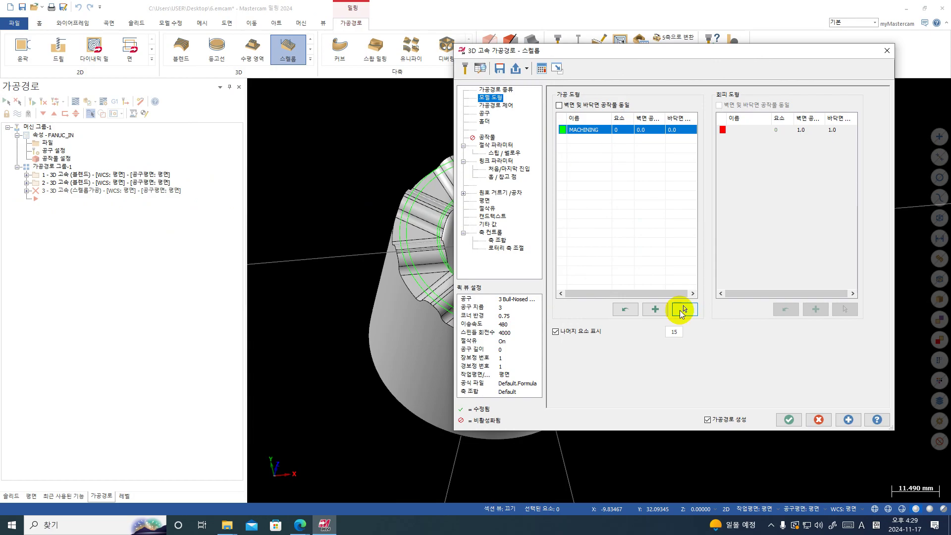
left_click(683, 310)
key("ctrl+a")
key("Return")
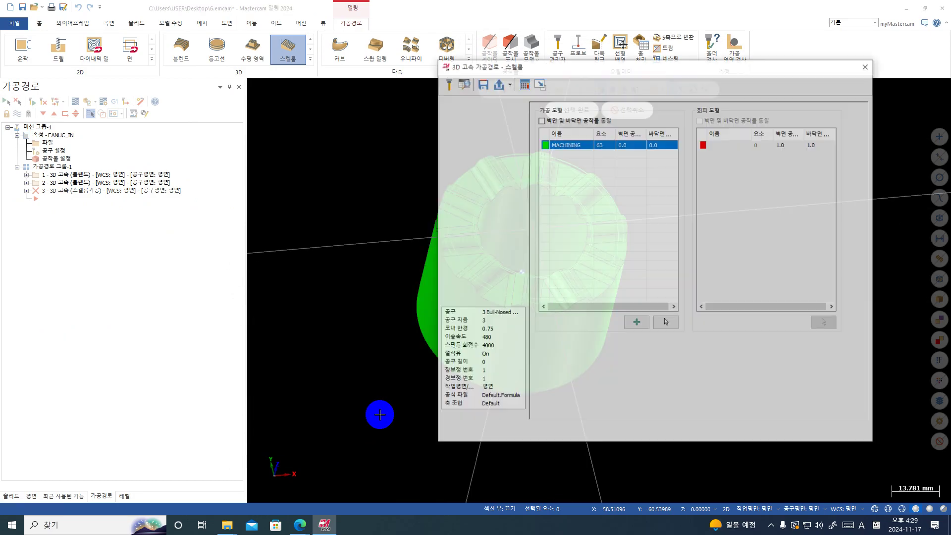
- Define the scallop's containment boundary by chaining two circles, one near the rim's outer edge and one near its bore
left_click(496, 106)
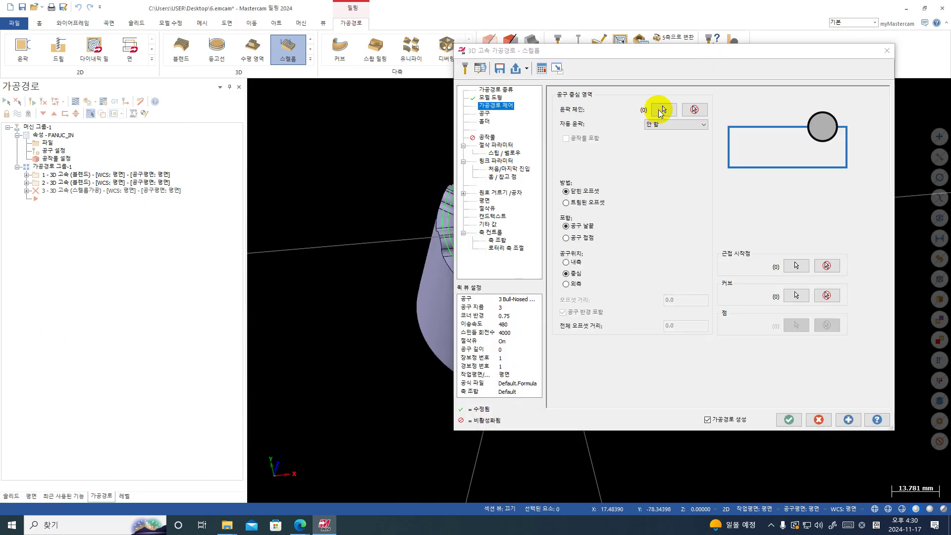
left_click(662, 110)
left_click(602, 278)
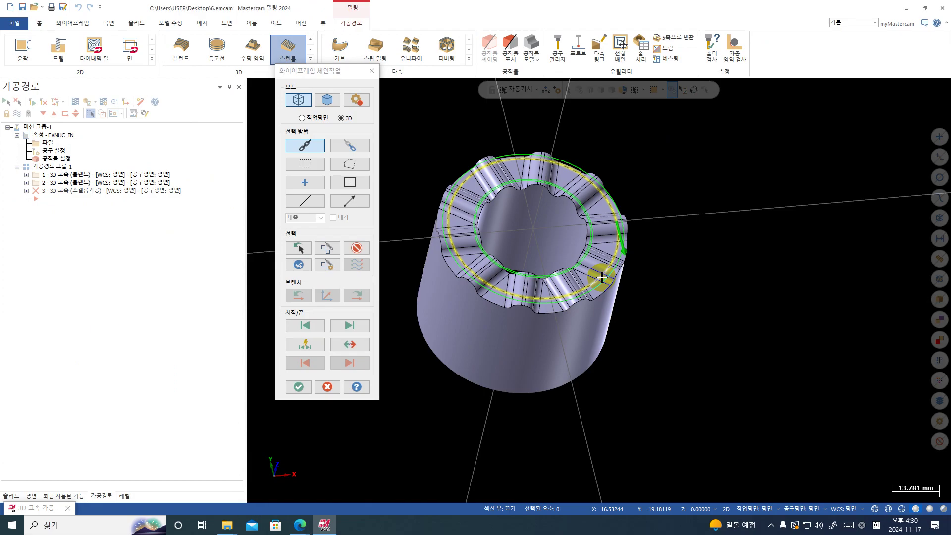
left_click(367, 254)
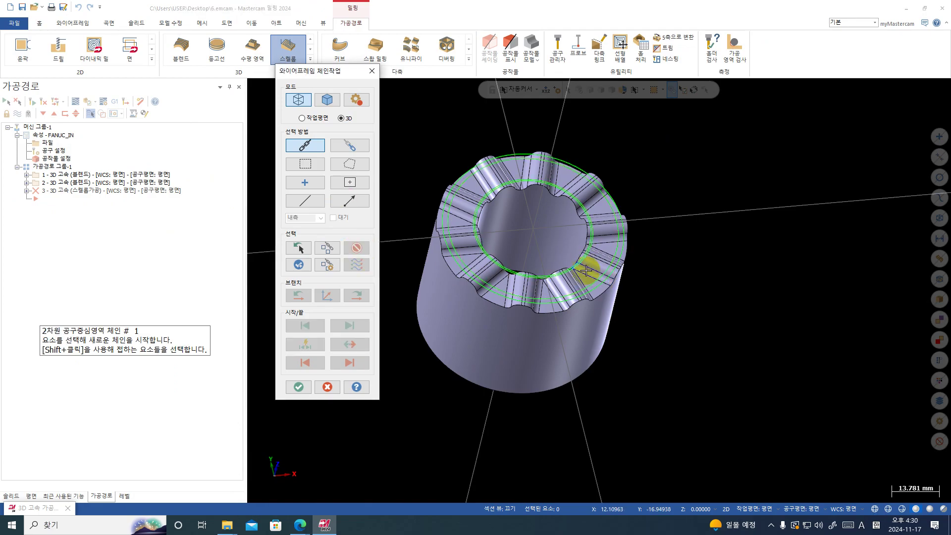
left_click(594, 260)
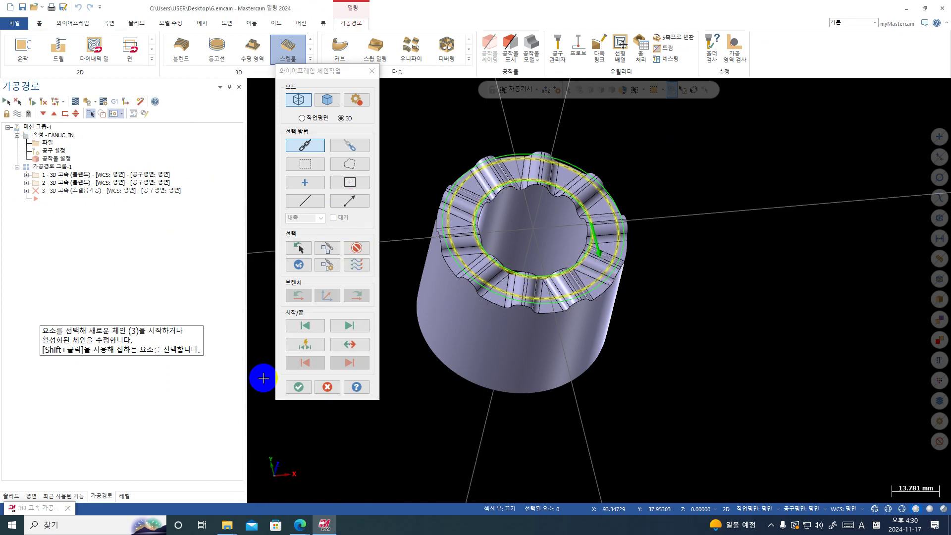
left_click(298, 386)
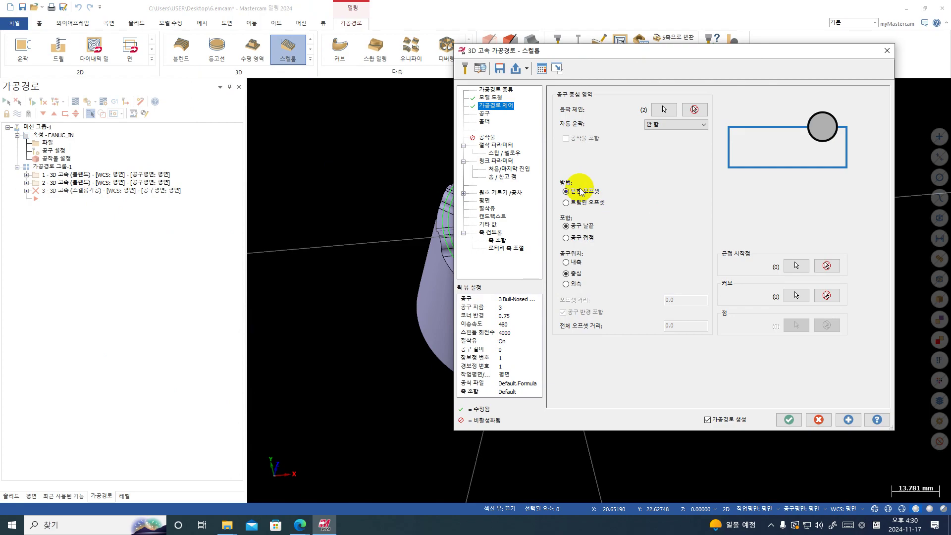
- Use the 3 mm bull-nosed endmill, set the scallop stepover to 0.15, and generate the toolpath
left_click(499, 114)
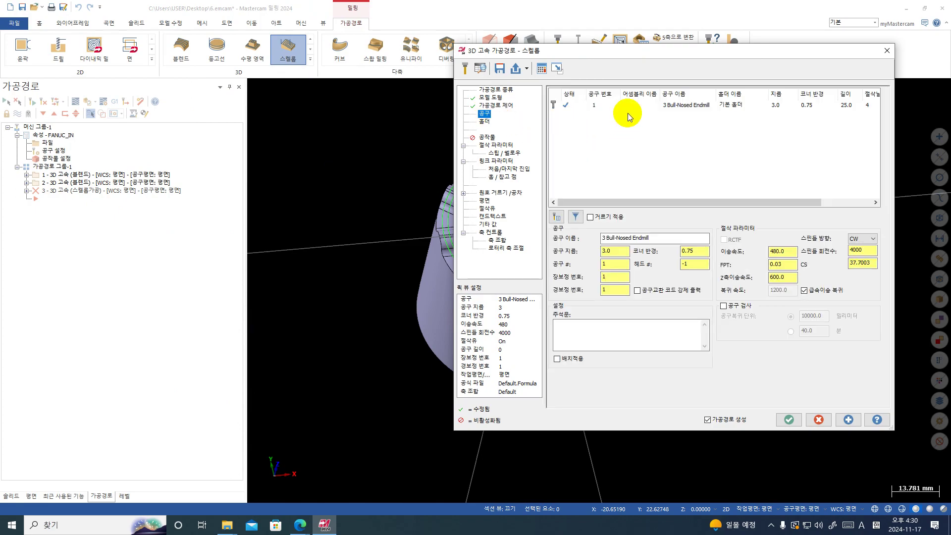
left_click(617, 110)
left_click(509, 146)
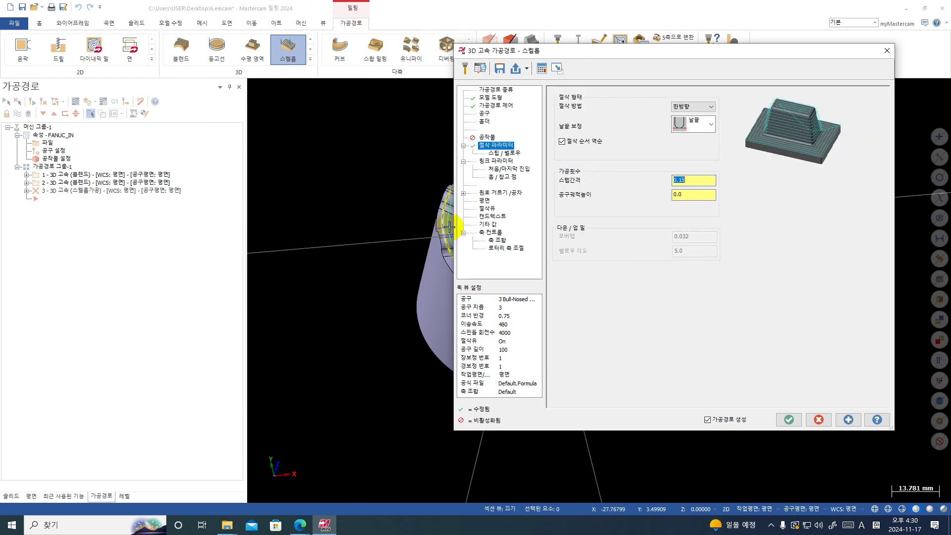
left_click(798, 420)
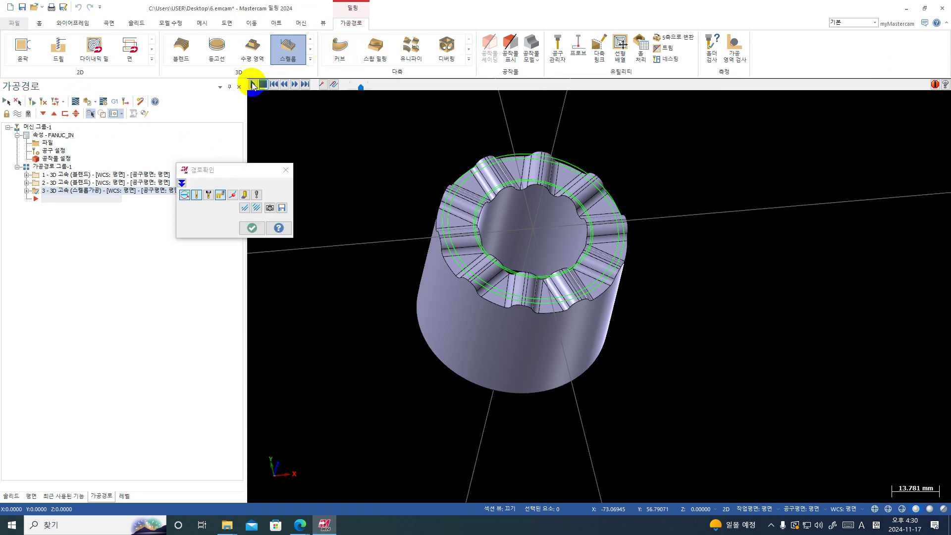
- Play the scallop toolpath's backplot, examine the order of its passes on the toothed rim up close, and close the backplot
left_click(253, 84)
scroll(505, 292, "up", 4)
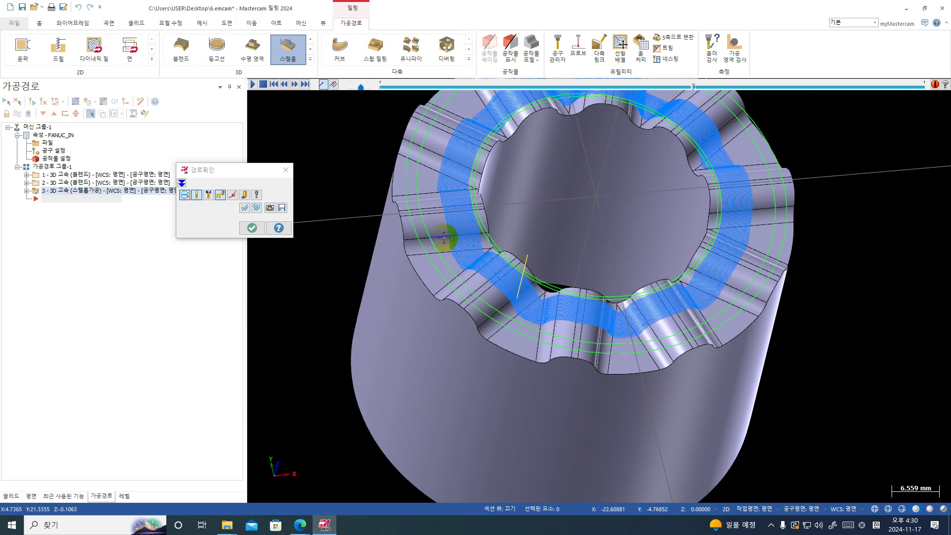
scroll(444, 223, "up", 2)
middle_click_drag(537, 261, 541, 265)
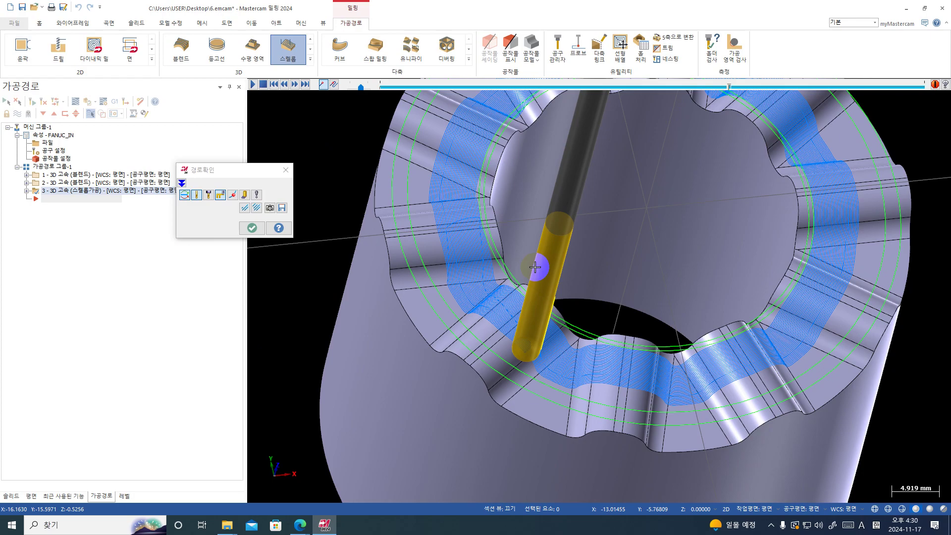
left_click(234, 230)
- Reverse the scallop toolpath's cutting order (절삭 순서 역순) in its cut parameters and regenerate it
left_click(26, 190)
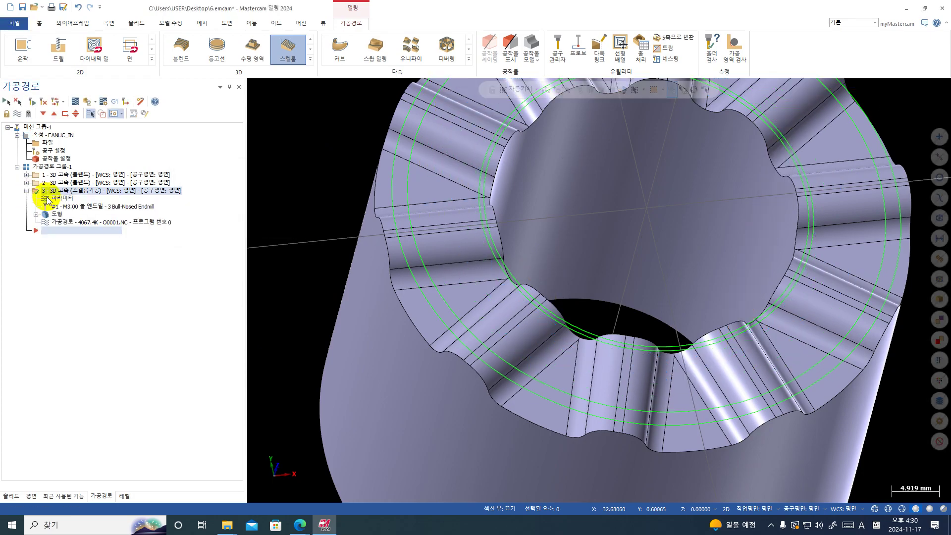
left_click(58, 201)
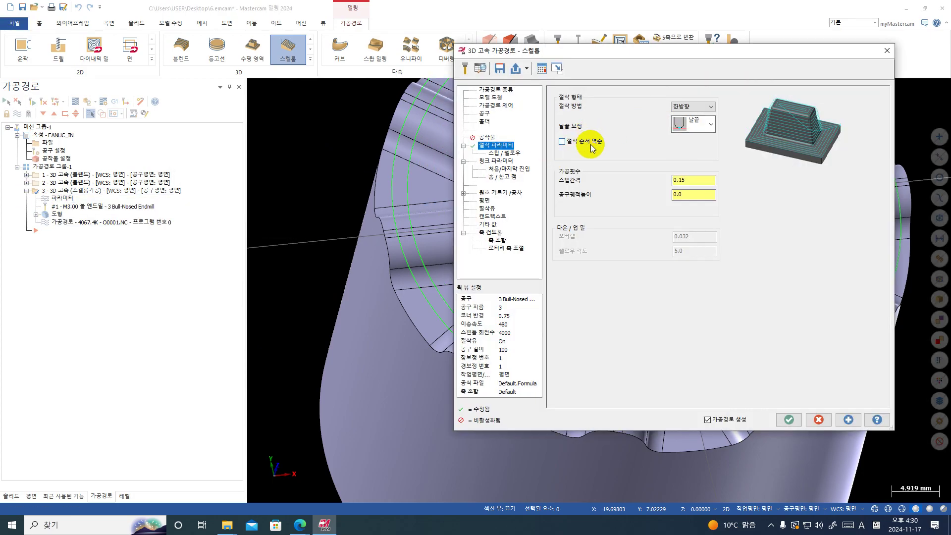
left_click(790, 420)
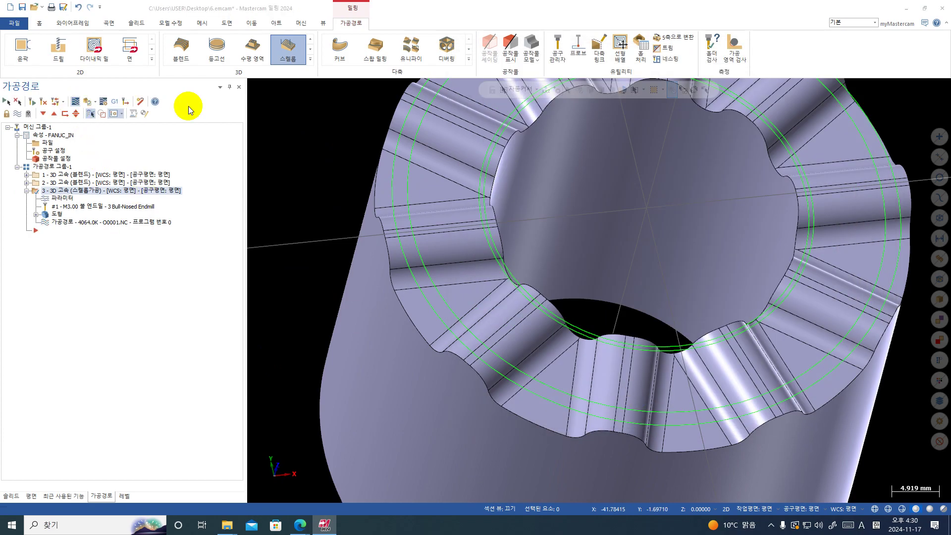
key("alt+t")
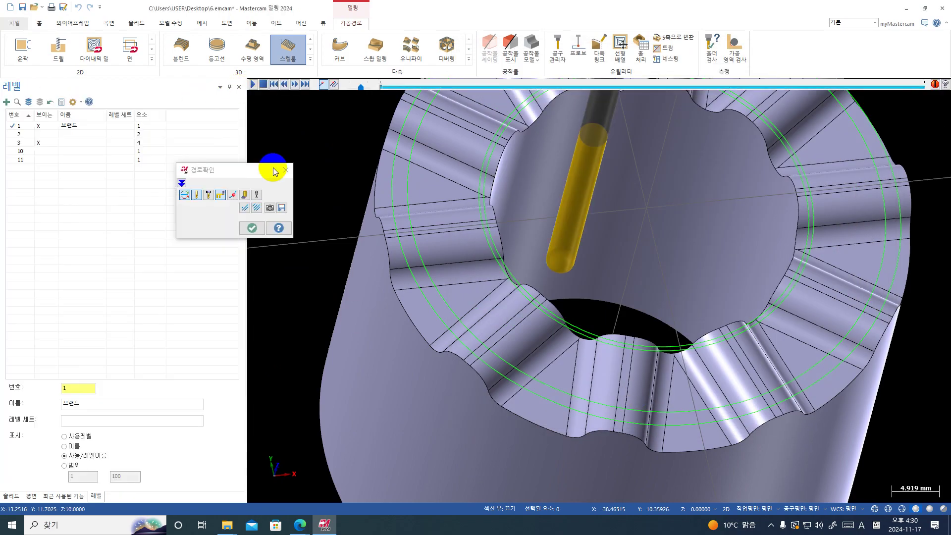
left_click(284, 172)
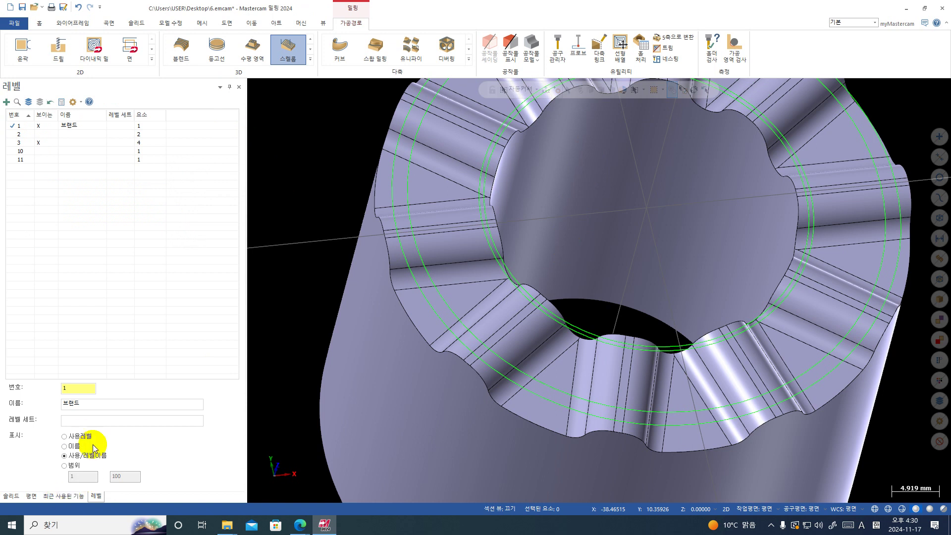
left_click(324, 23)
left_click(416, 38)
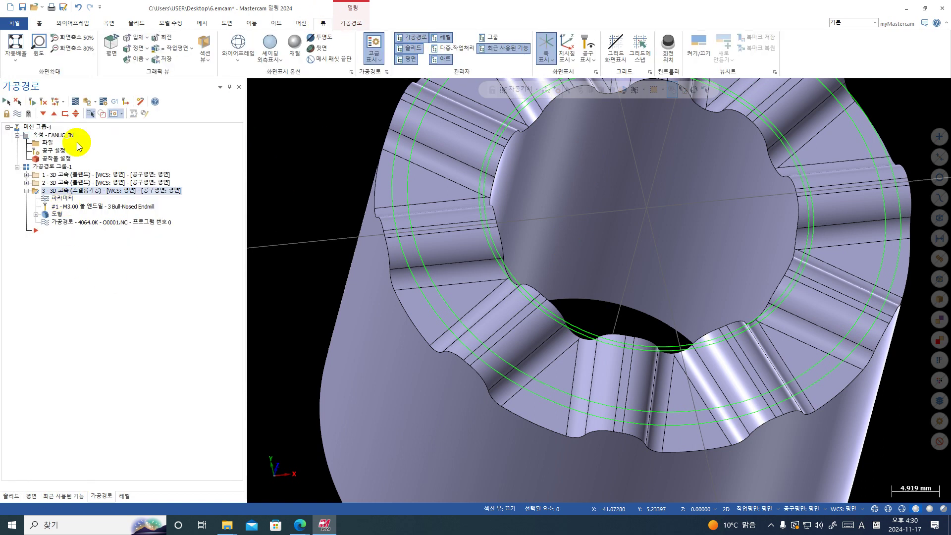
- Backplot the regenerated scallop toolpath through to its end, examine the pass spacing and coverage on the teeth, and close the backplot
left_click(75, 102)
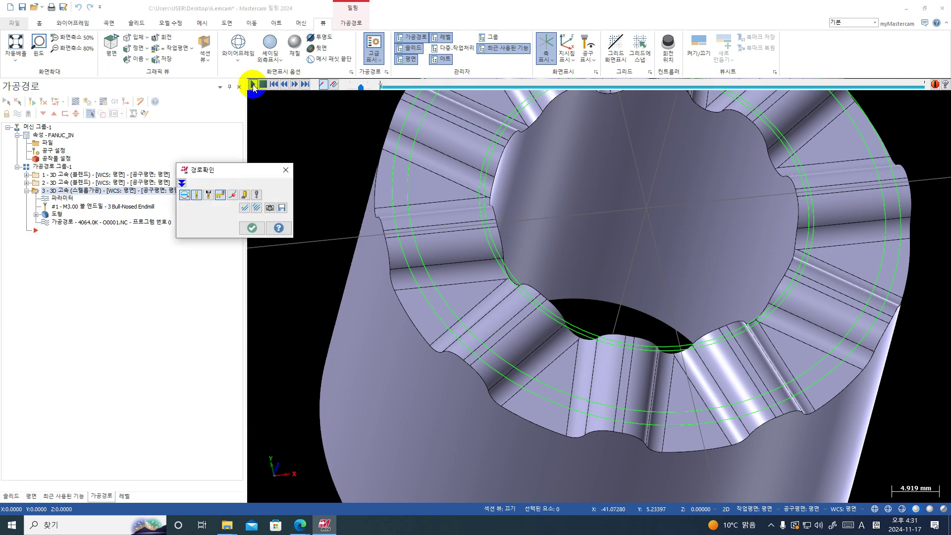
left_click(253, 85)
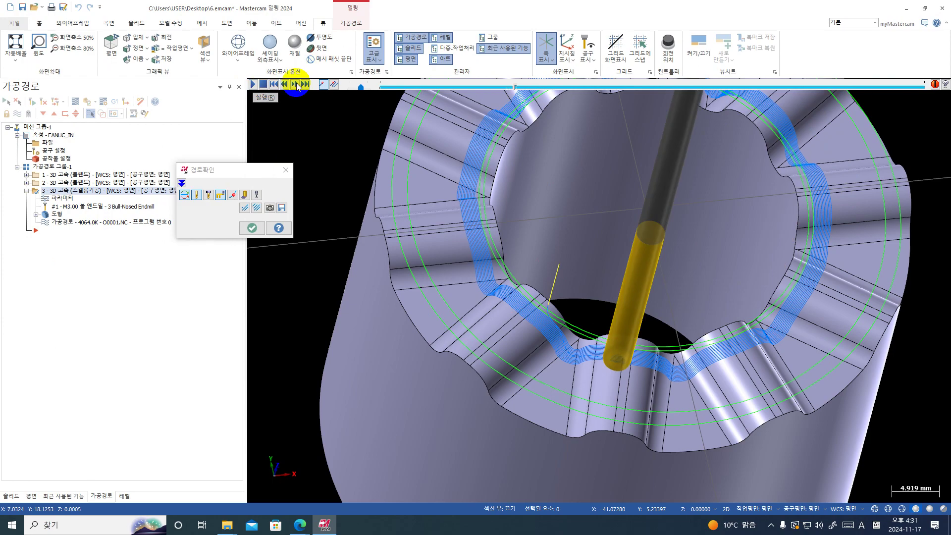
left_click(284, 85)
left_click(305, 85)
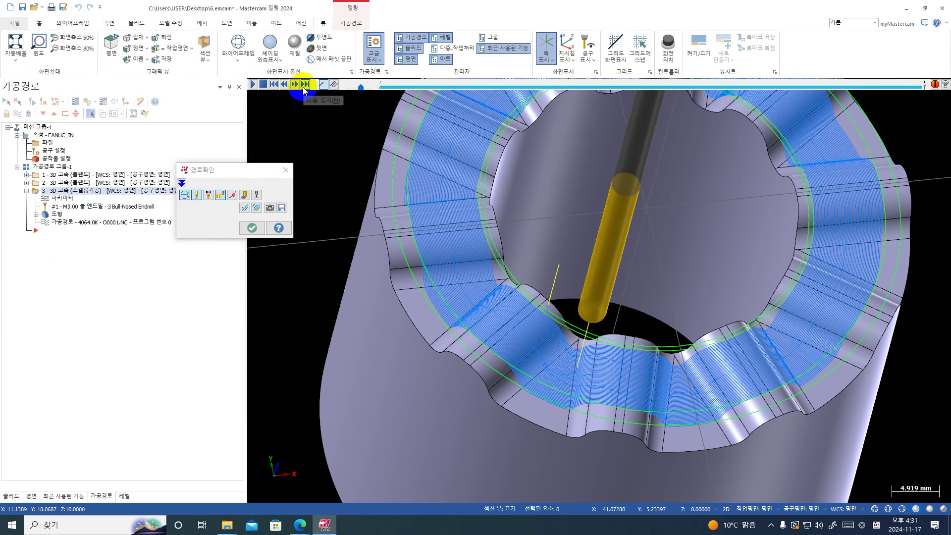
middle_click_drag(557, 387, 499, 400)
scroll(692, 429, "up", 3)
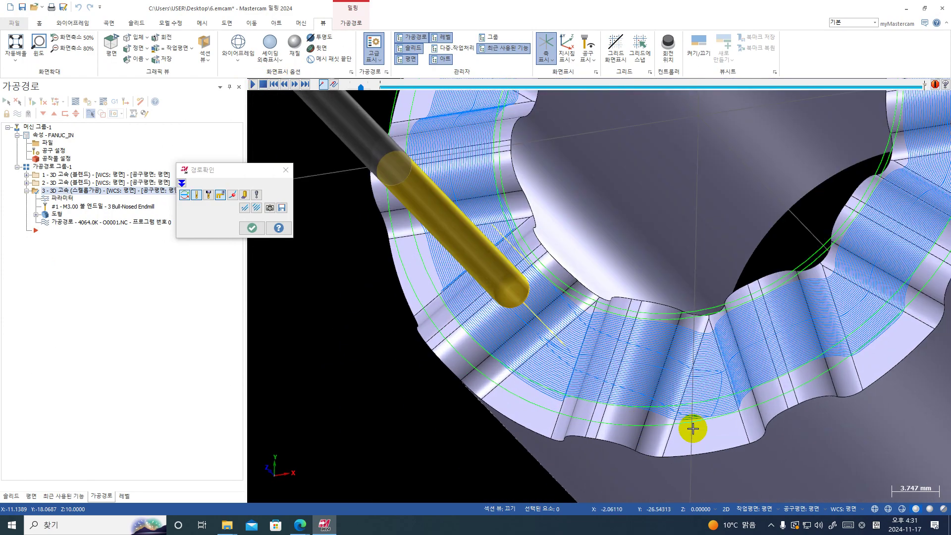
middle_click_drag(700, 432, 713, 446)
left_click(285, 170)
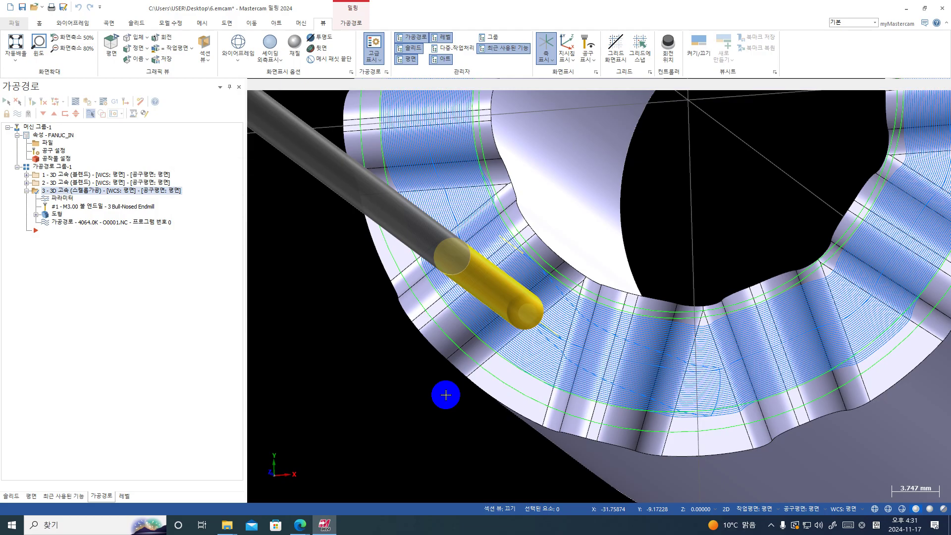
middle_click_drag(445, 395, 446, 365)
scroll(541, 334, "down", 3)
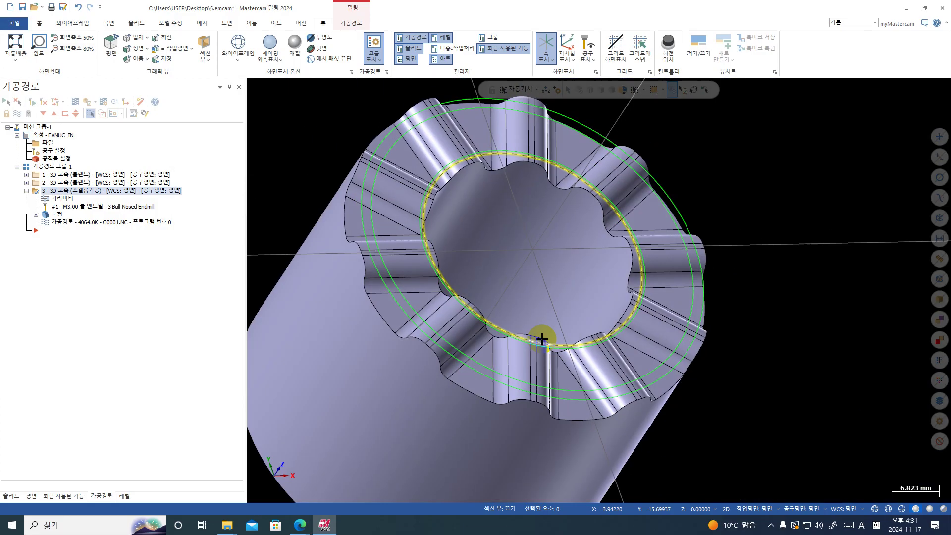
- Open the example part 2.mcam from the 2023-3d예제 folder in place of the current part and maximize the window
left_click(923, 10)
left_click_drag(697, 79, 527, 75)
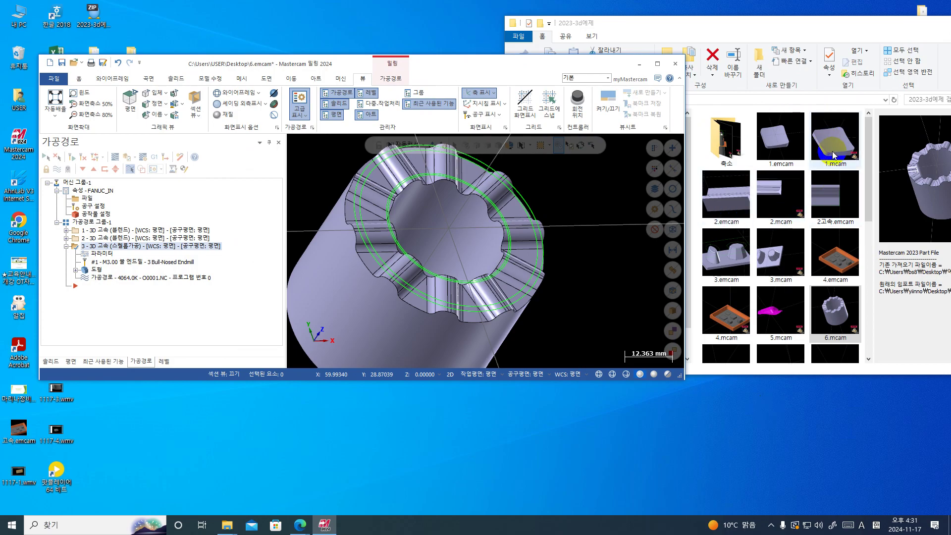
left_click(769, 389)
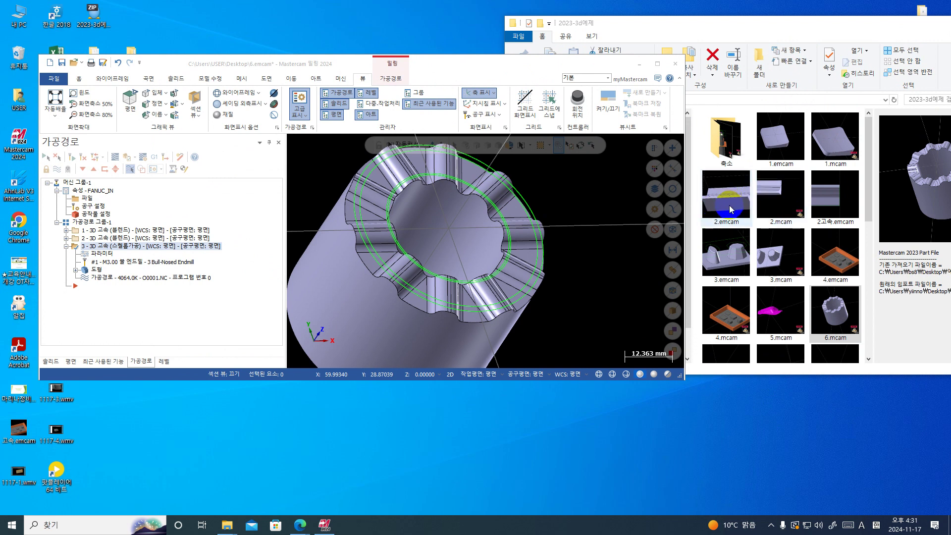
double_click(774, 197)
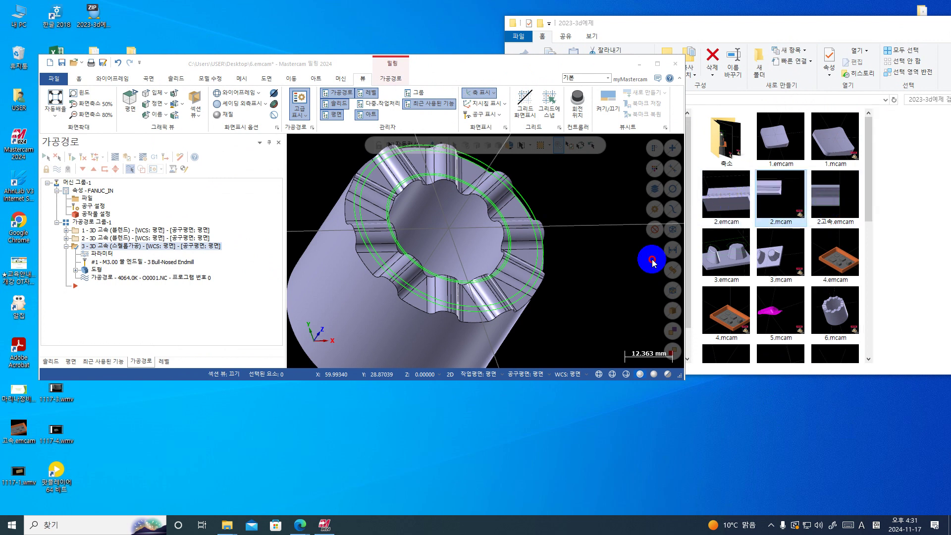
left_click(380, 239)
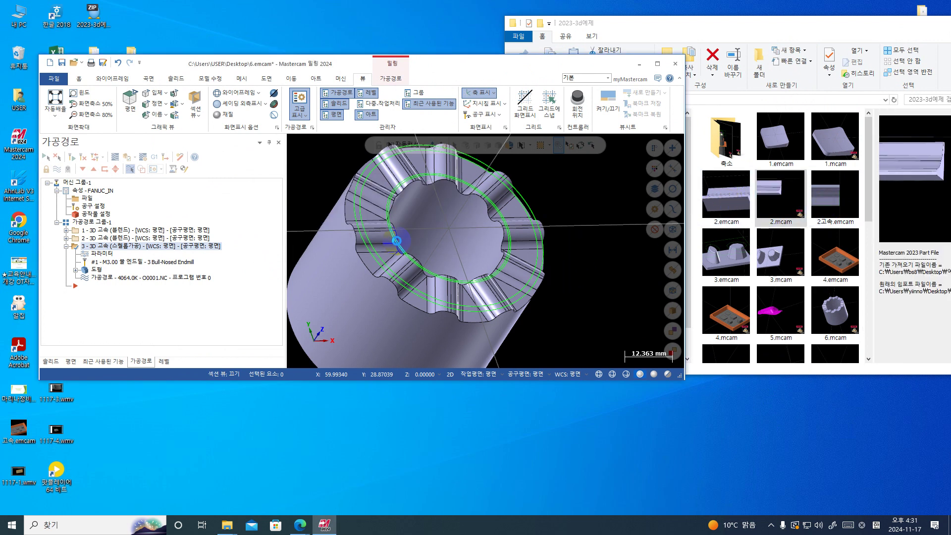
left_click(659, 65)
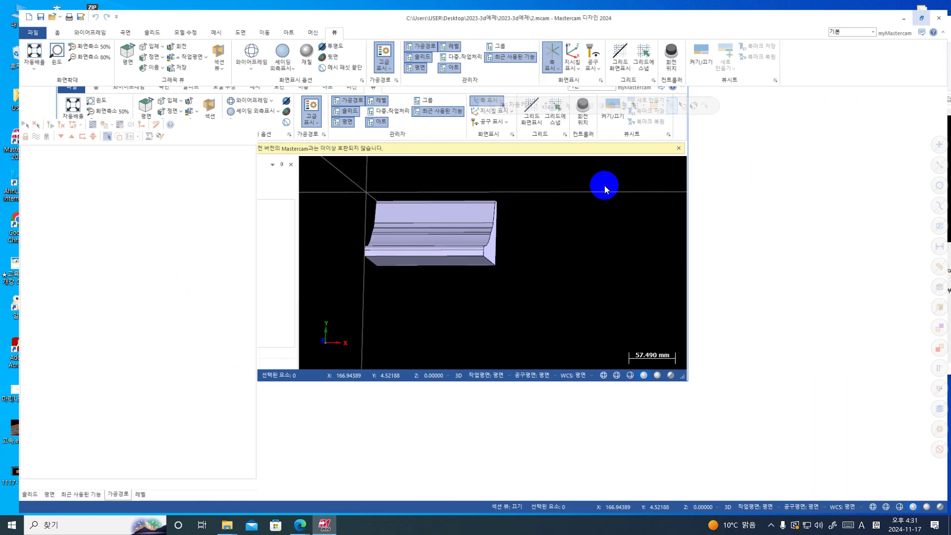
- Examine the moulding part from above and the curved profile along one of its end faces
right_click(707, 229)
left_click(709, 234)
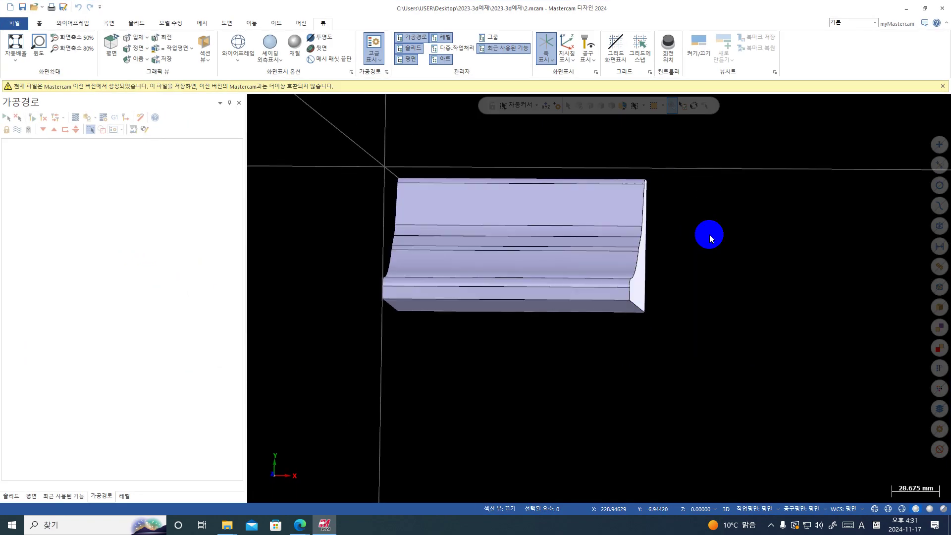
left_click(672, 251)
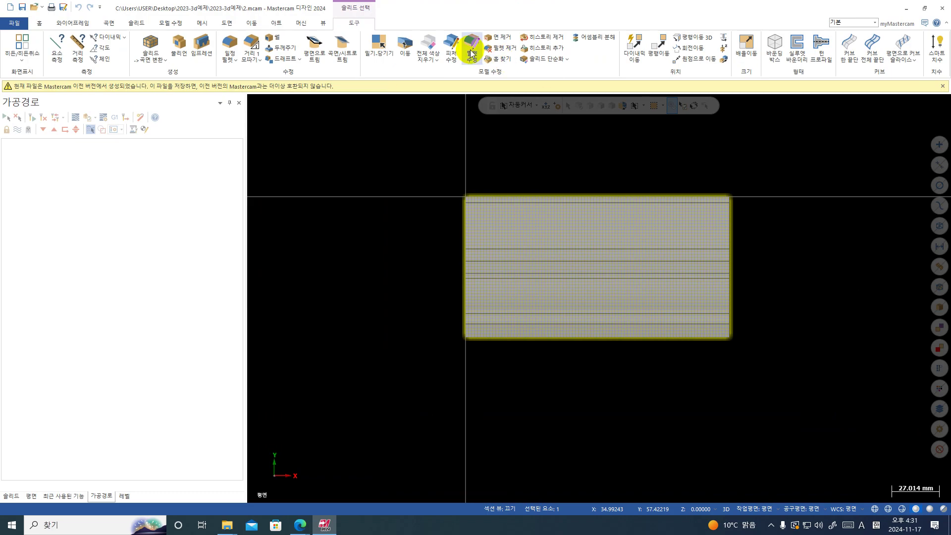
left_click(493, 183)
scroll(535, 214, "down", 1)
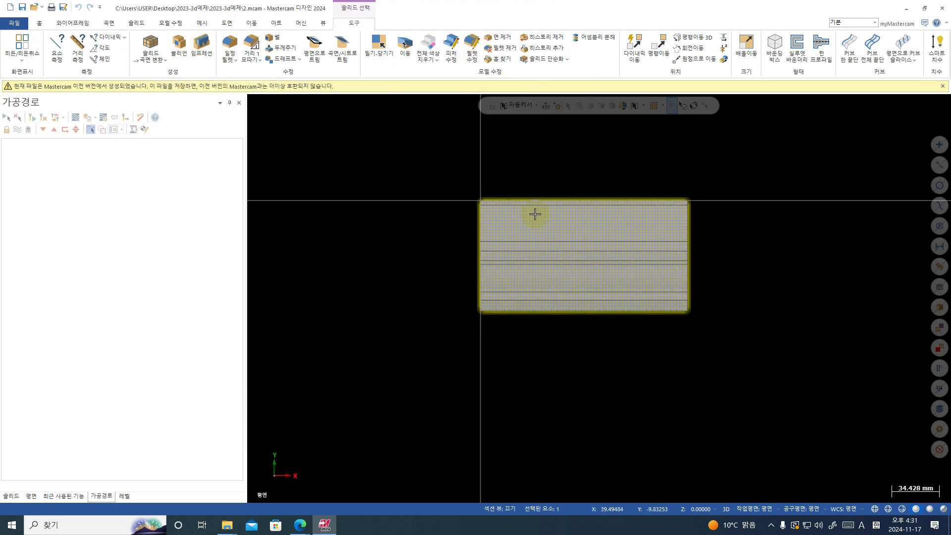
left_click(604, 196)
middle_click_drag(758, 265, 643, 293)
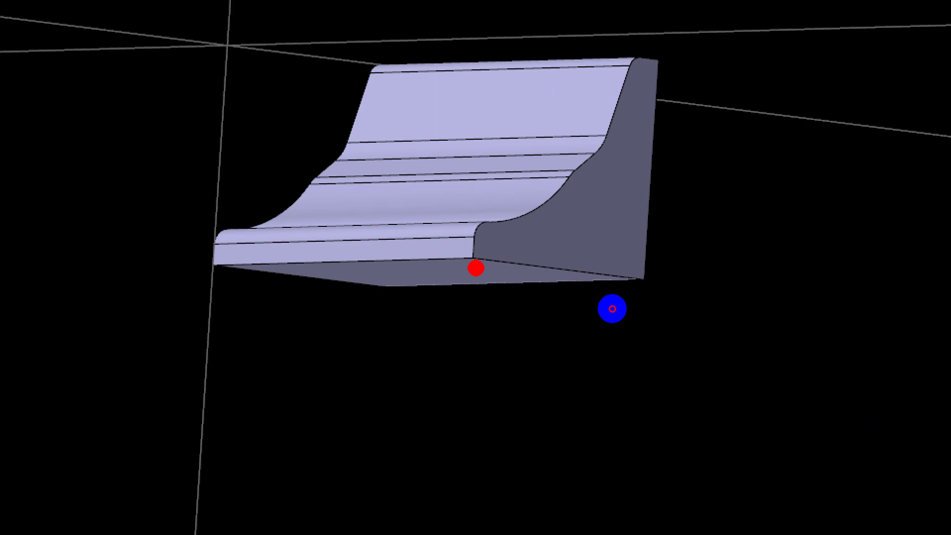
left_click_drag(526, 218, 659, 59)
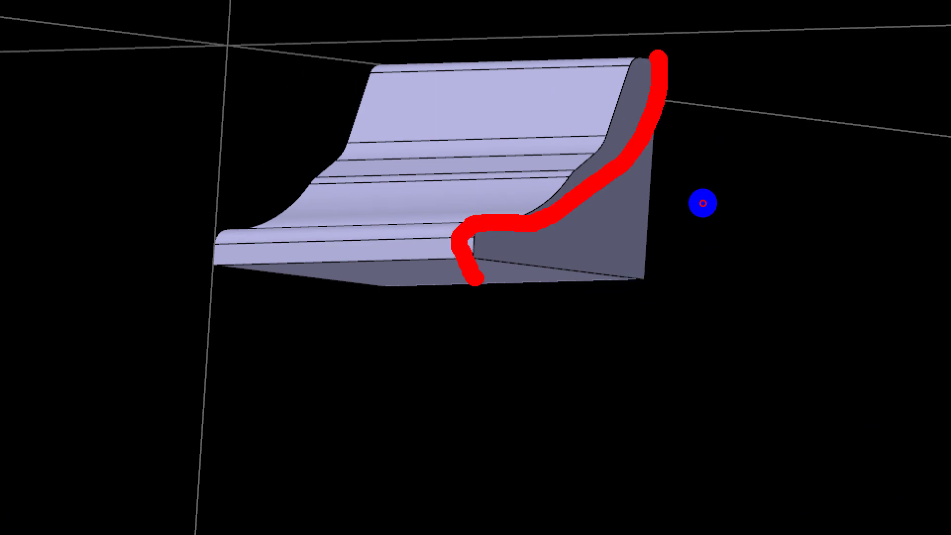
left_click(474, 314)
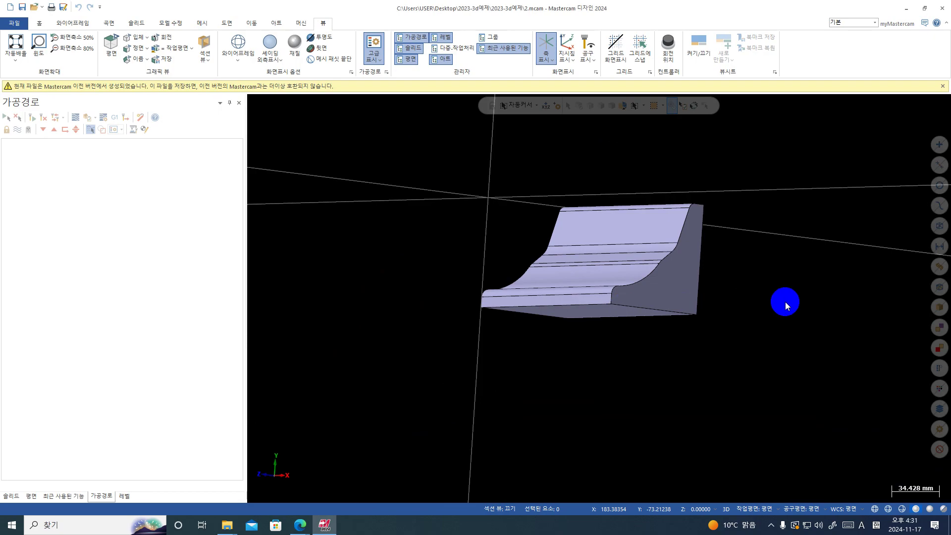
- Examine the moulding's opposite end profile and how the stepped surfaces run across between the two end profiles
middle_click_drag(788, 306, 807, 314)
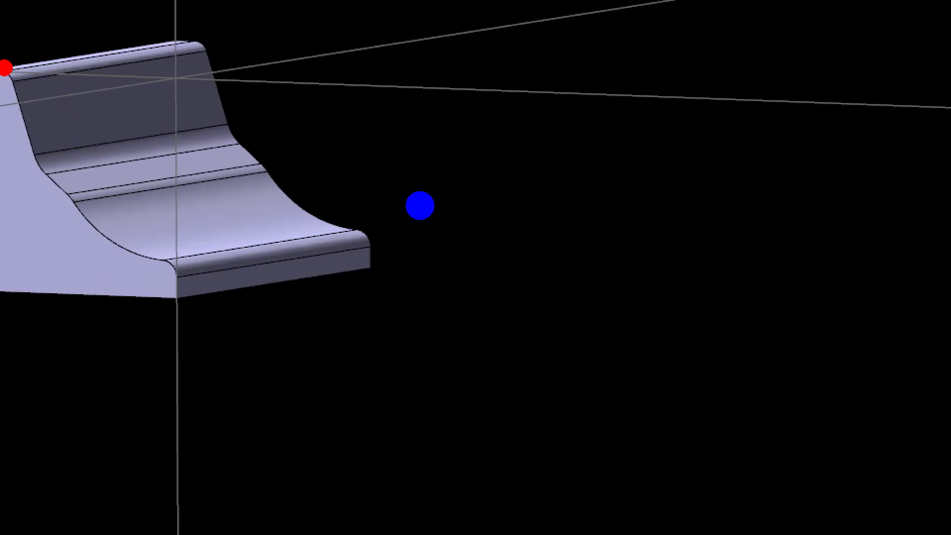
mouse_move(1, 72)
left_mouse_down()
mouse_move(85, 149)
mouse_move(183, 291)
mouse_move(211, 294)
left_mouse_up()
left_click_drag(151, 250, 304, 249)
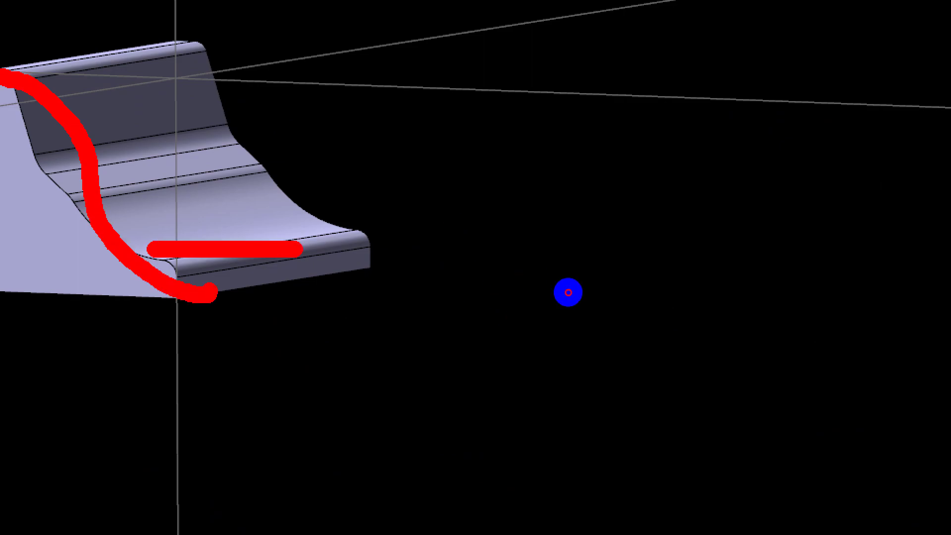
left_click_drag(153, 228, 281, 191)
left_click_drag(118, 216, 210, 173)
left_click_drag(101, 177, 243, 145)
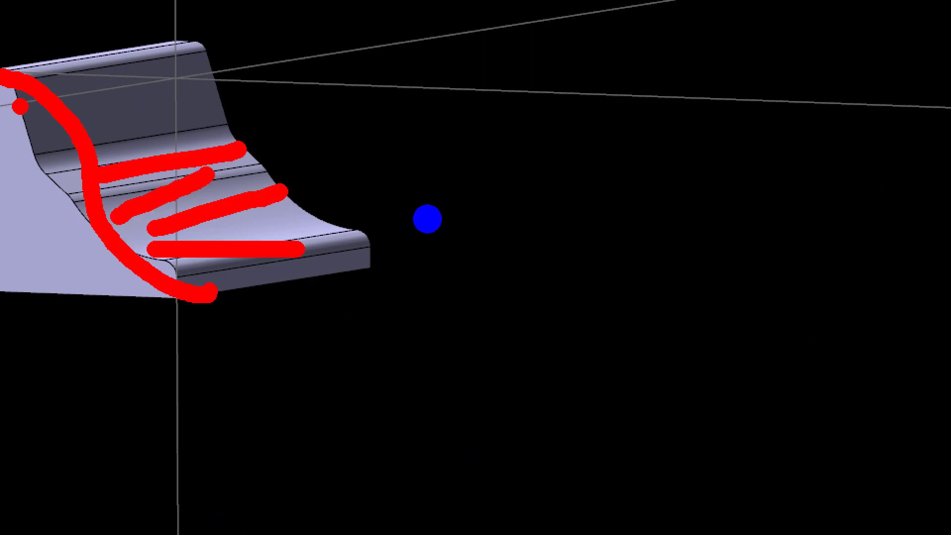
left_click_drag(142, 275, 191, 302)
left_click_drag(196, 38, 378, 269)
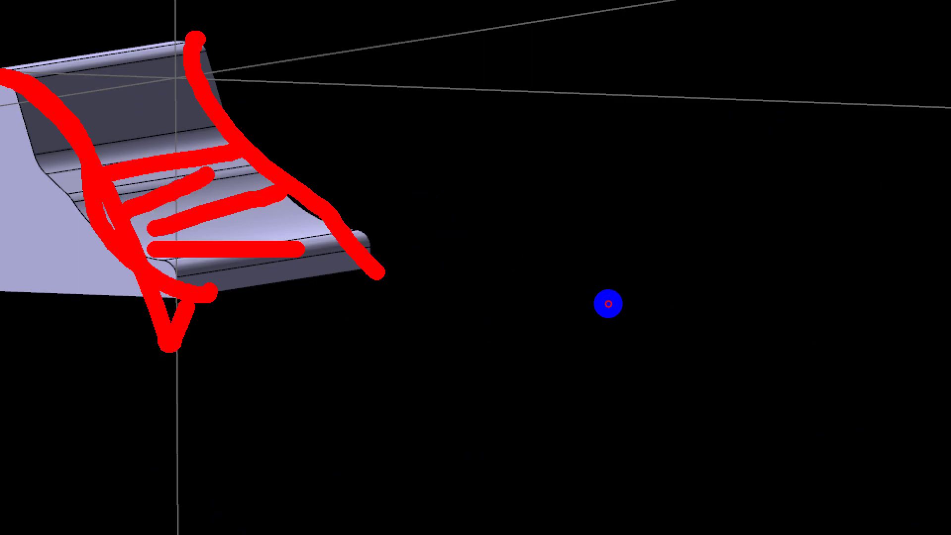
left_click_drag(109, 264, 253, 231)
left_click_drag(179, 198, 268, 160)
left_click(6, 151)
left_click_drag(5, 145, 258, 59)
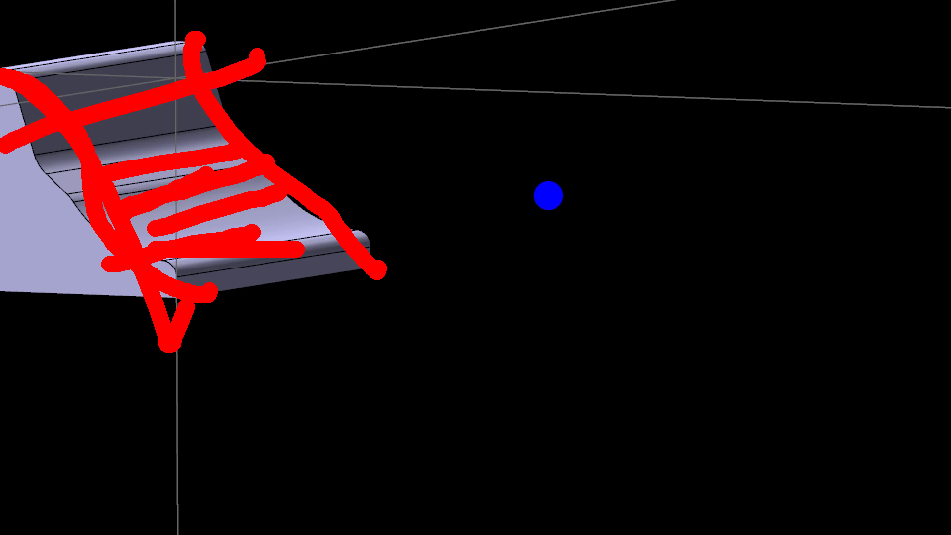
key("Escape")
- Examine the moulding's stepped surfaces from above and from an angled side view
right_click(684, 173)
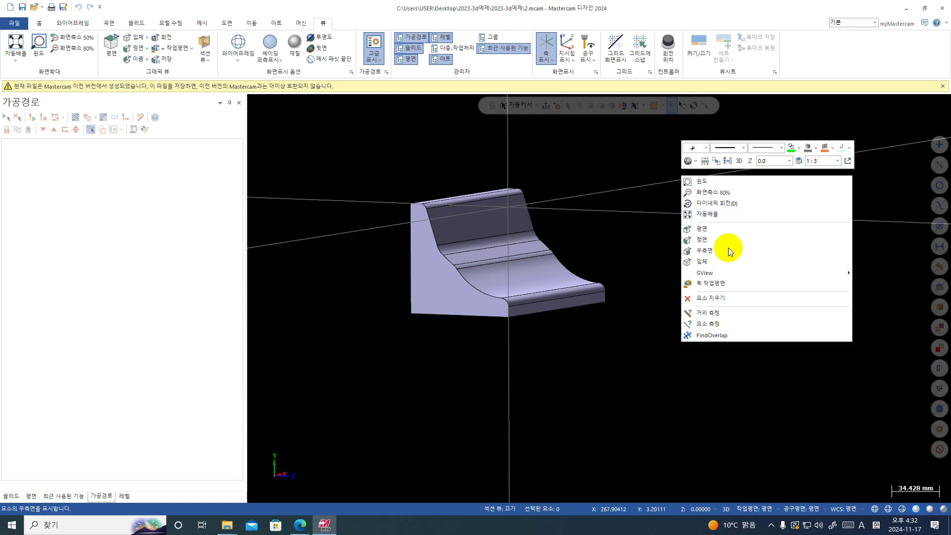
left_click(706, 223)
scroll(694, 203, "up", 3)
right_click(676, 177)
left_click(721, 237)
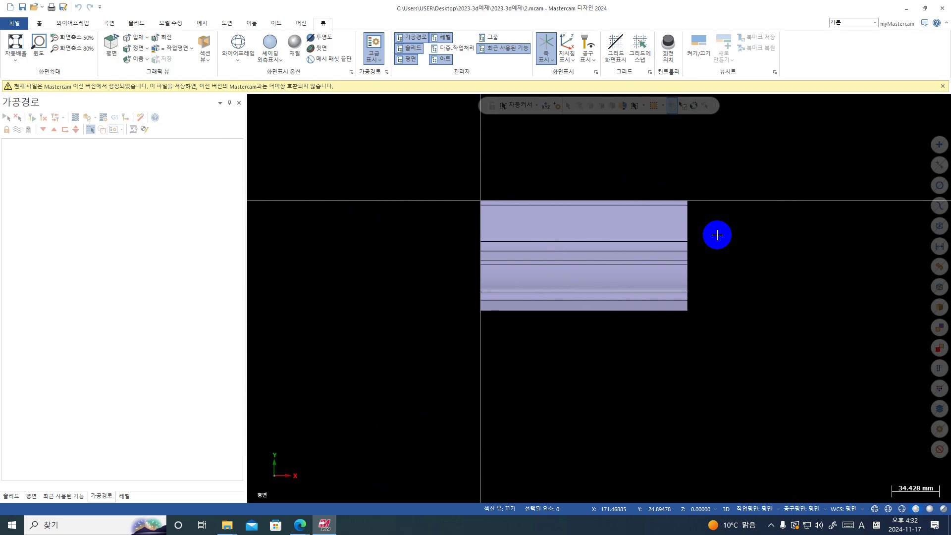
middle_click_drag(641, 278, 803, 254)
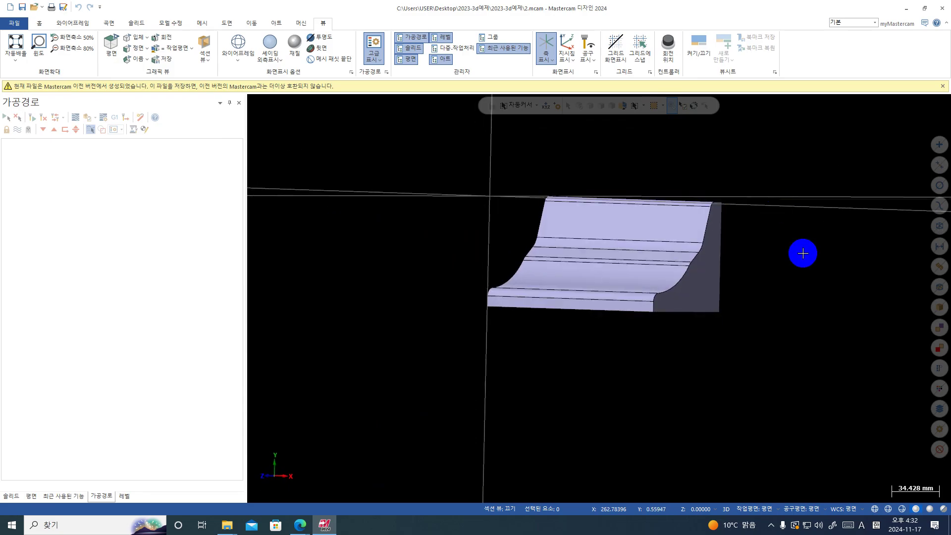
right_click(803, 254)
left_click(811, 261)
- Return to the top view and switch the construction mode to 2D
left_click(110, 41)
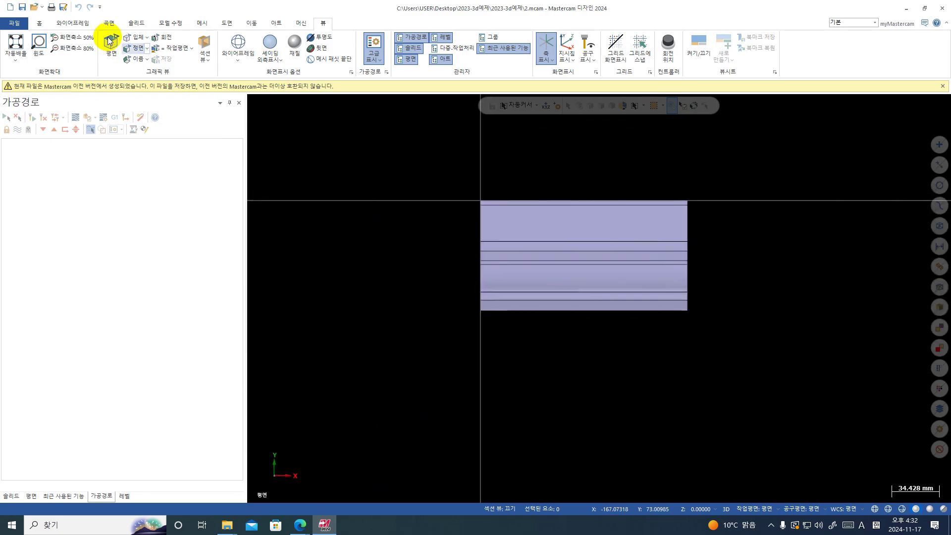
left_click(72, 23)
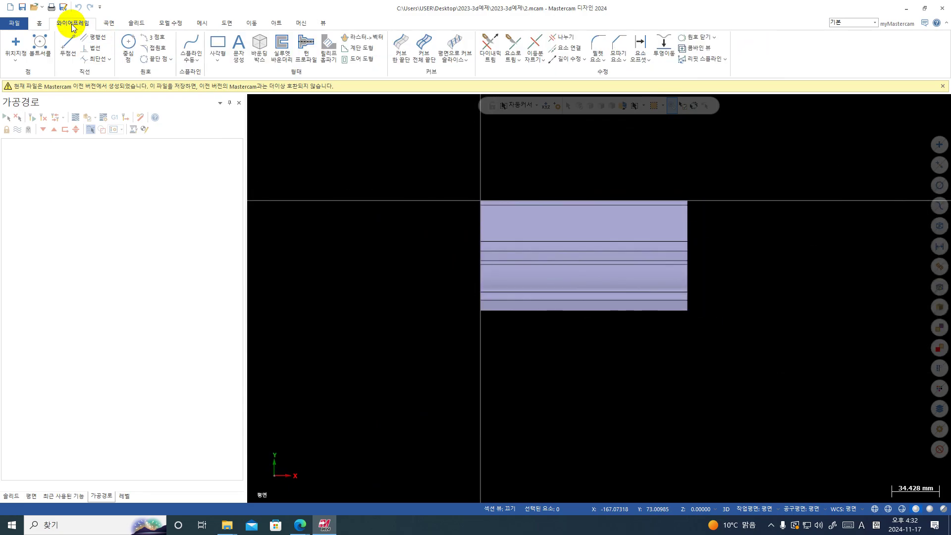
left_click(727, 510)
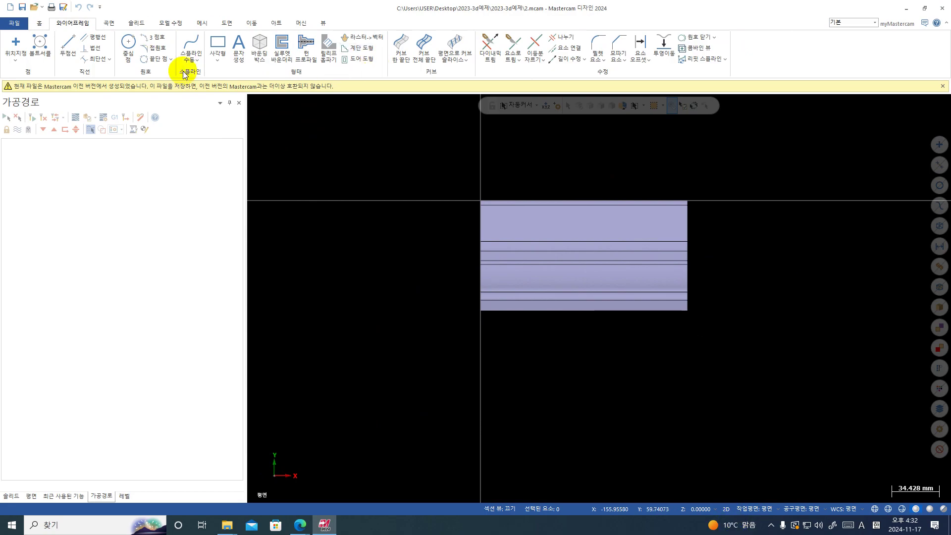
- Save the part converted to the current file version and add a mill machine group using FANUC_IN.mcam-mmd
left_click(301, 23)
left_click(943, 85)
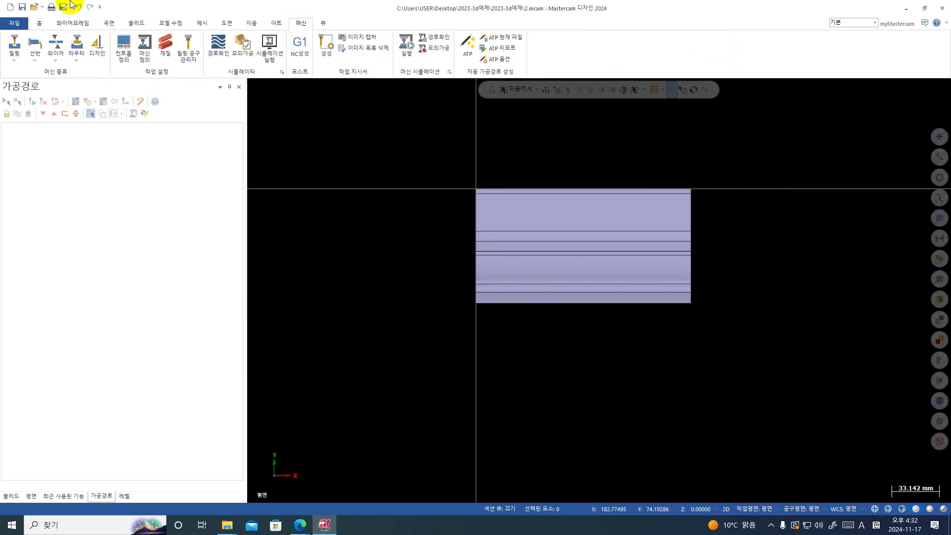
left_click(22, 7)
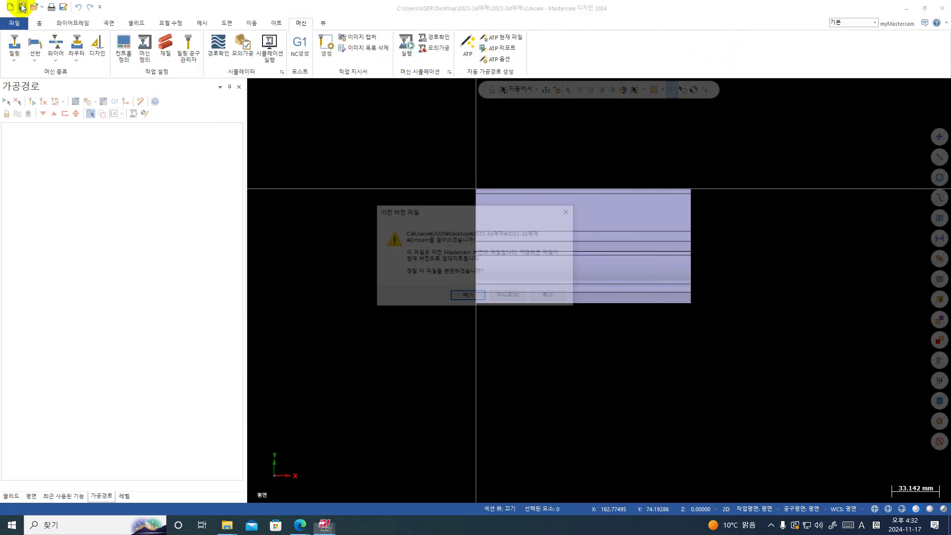
left_click(466, 296)
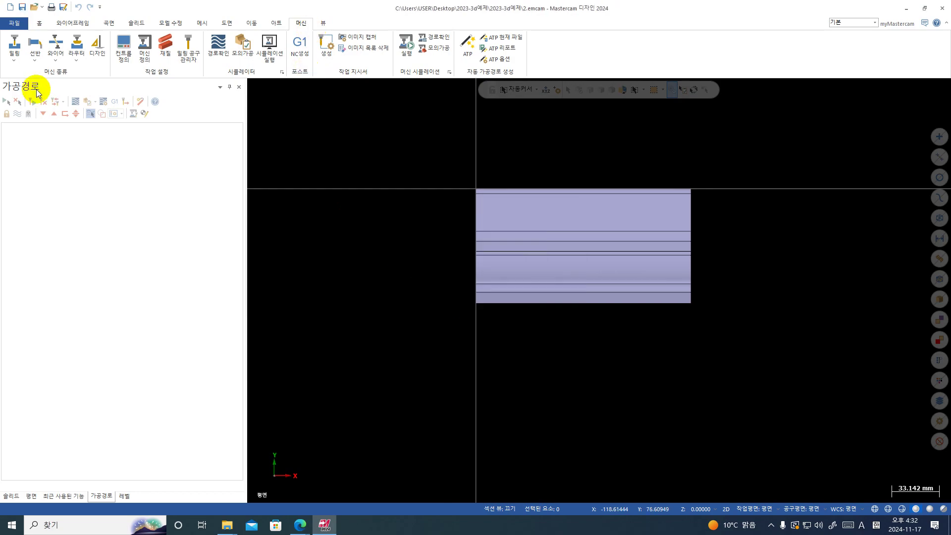
left_click(18, 60)
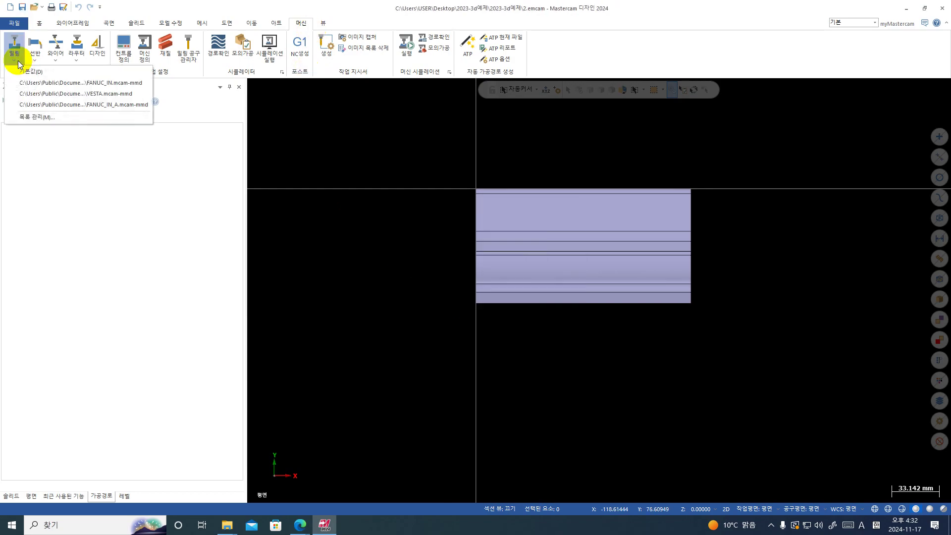
left_click(61, 83)
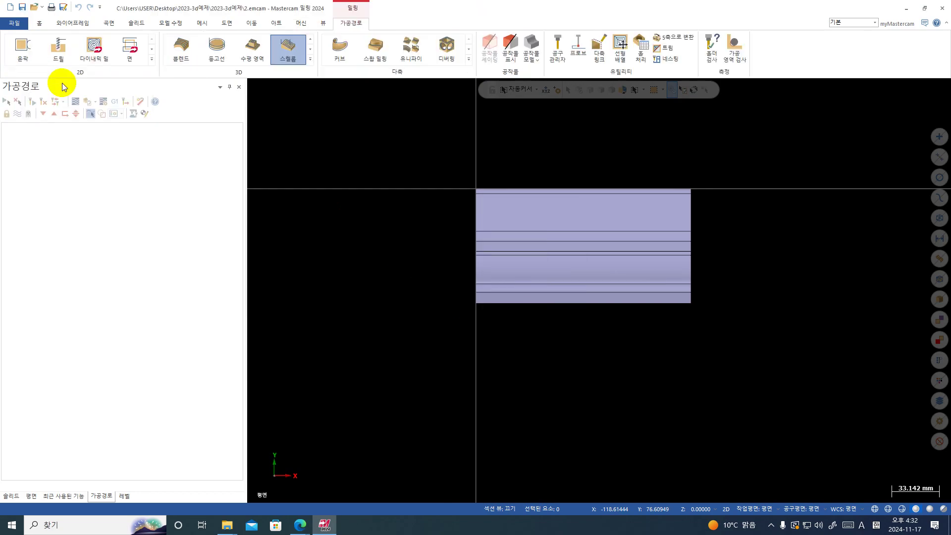
- Create Curve One Edge curves along the moulding's two opposite long edges, one on the upper lip and one on the low side
left_click(73, 23)
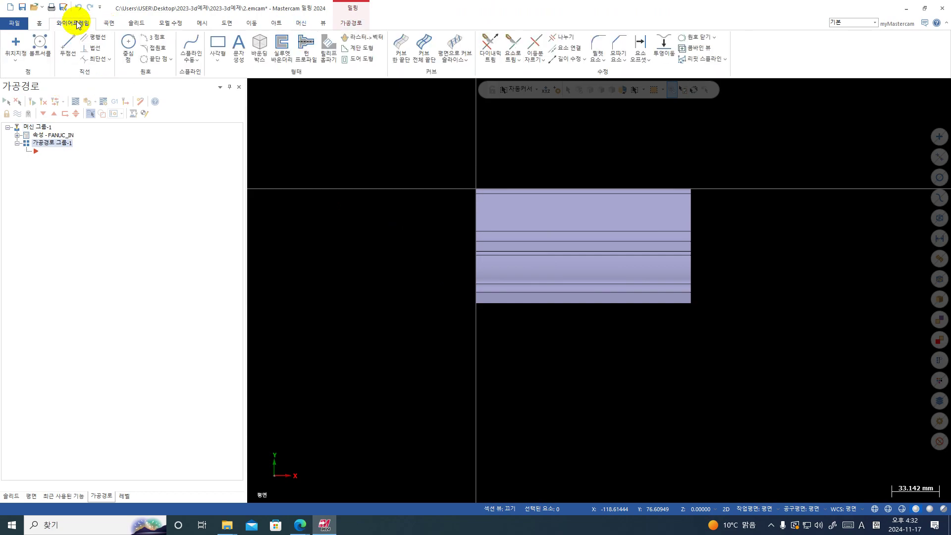
left_click(403, 49)
middle_click_drag(500, 257, 485, 299)
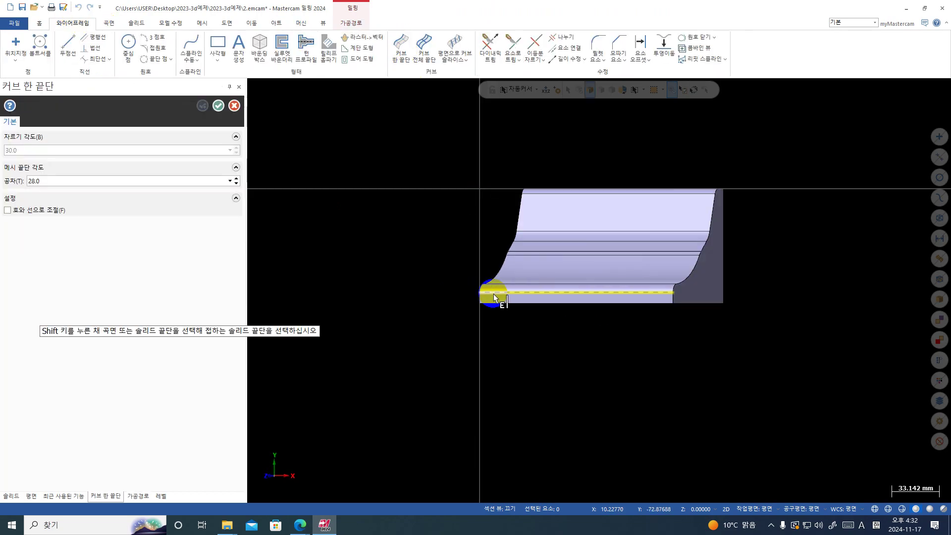
left_click(522, 292)
mouse_move(522, 292)
middle_mouse_down()
mouse_move(709, 179)
mouse_move(673, 191)
middle_mouse_up()
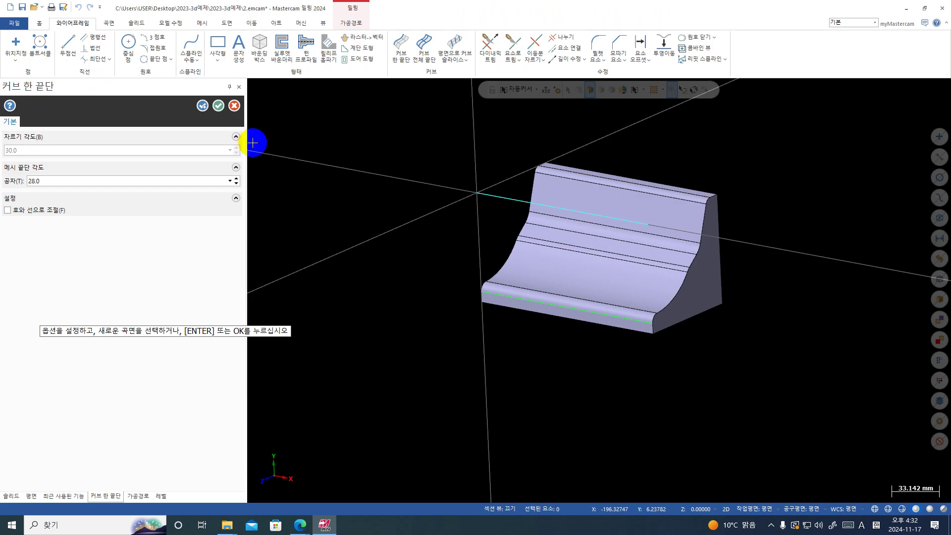
left_click(216, 107)
- Examine how the two edge curves lie relative to the moulding from above, at an angle and from the end profile
right_click_drag(781, 170, 812, 225)
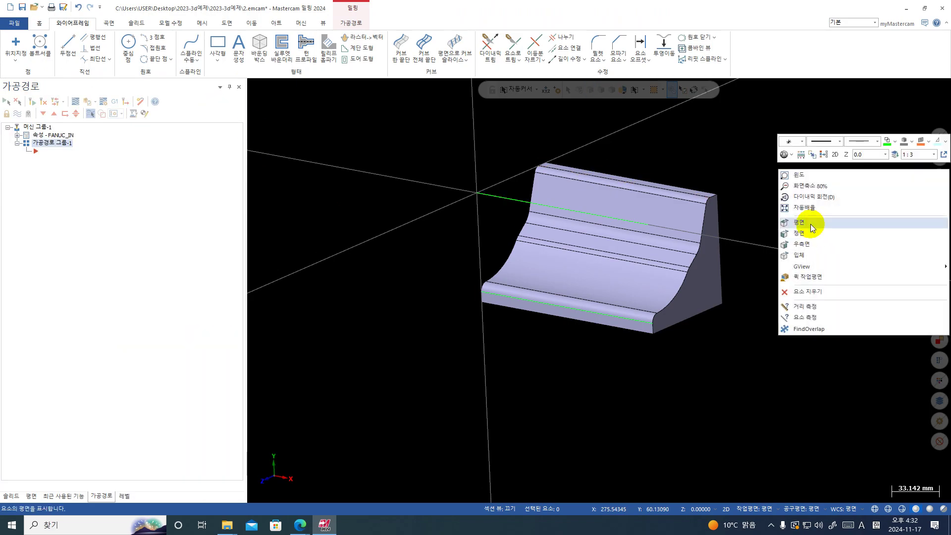
left_click(811, 224)
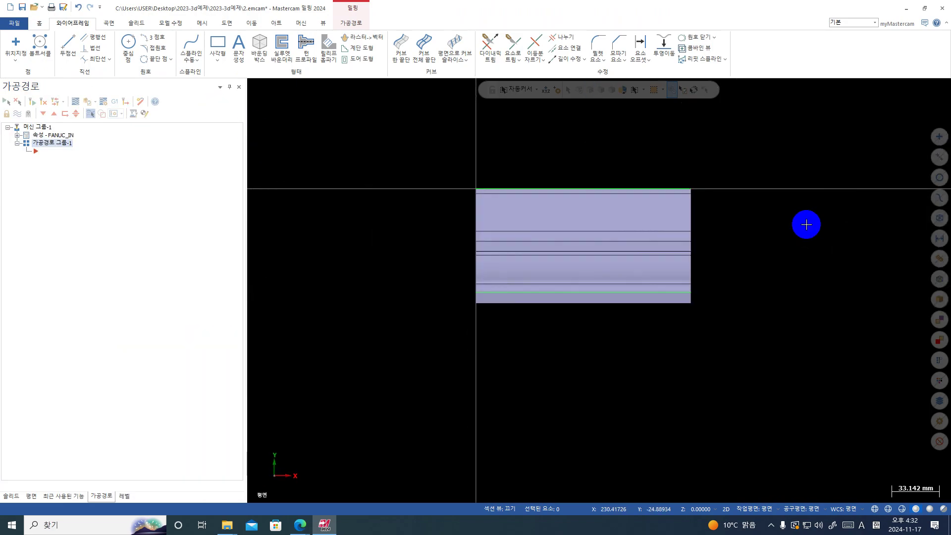
middle_click_drag(709, 238, 581, 203)
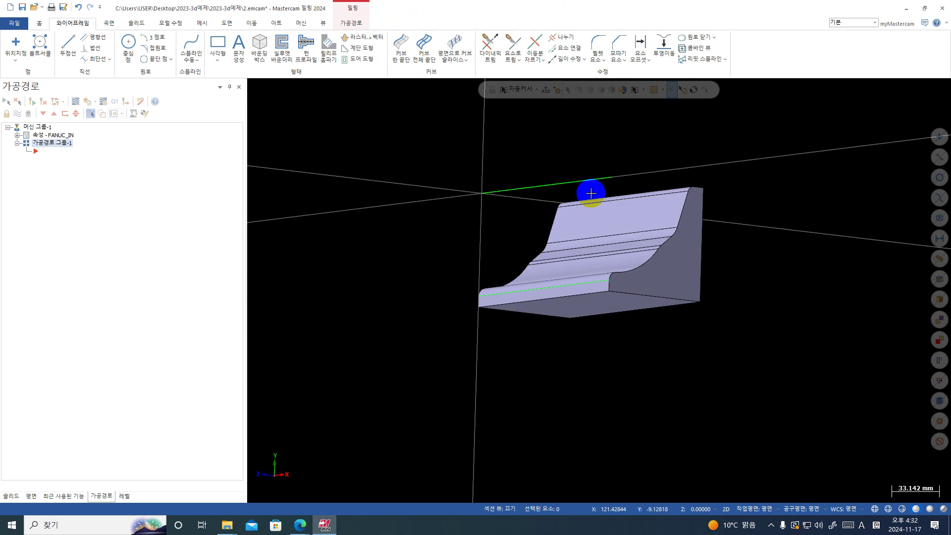
right_click(535, 242)
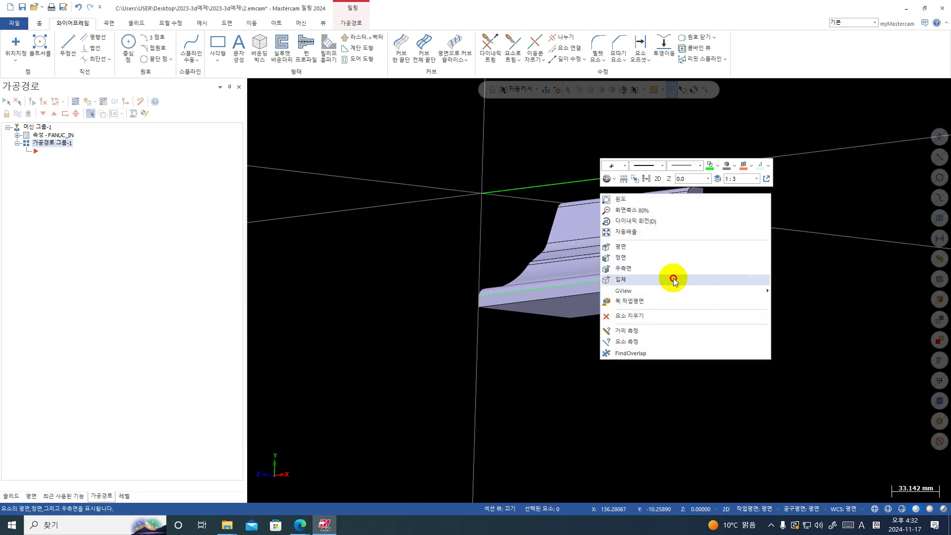
left_click(675, 270)
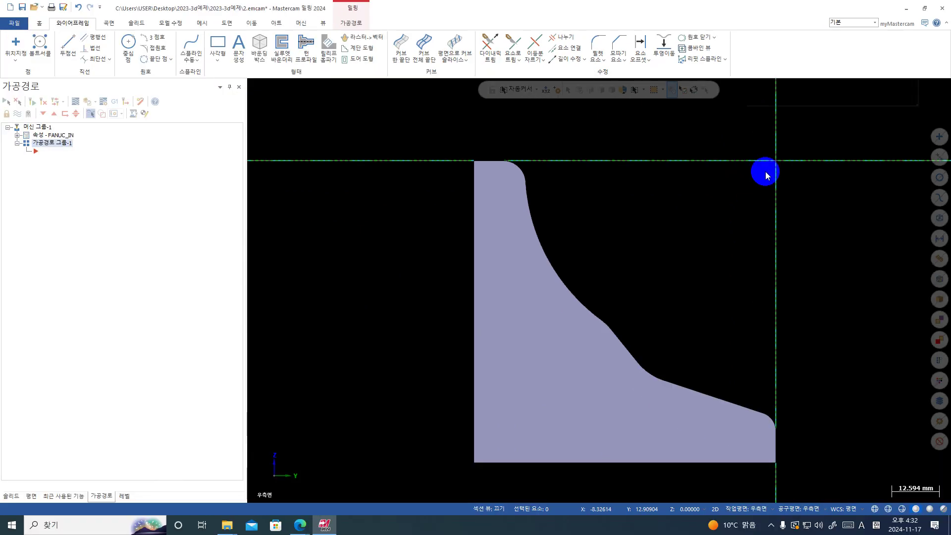
right_click(741, 193)
left_click(738, 194)
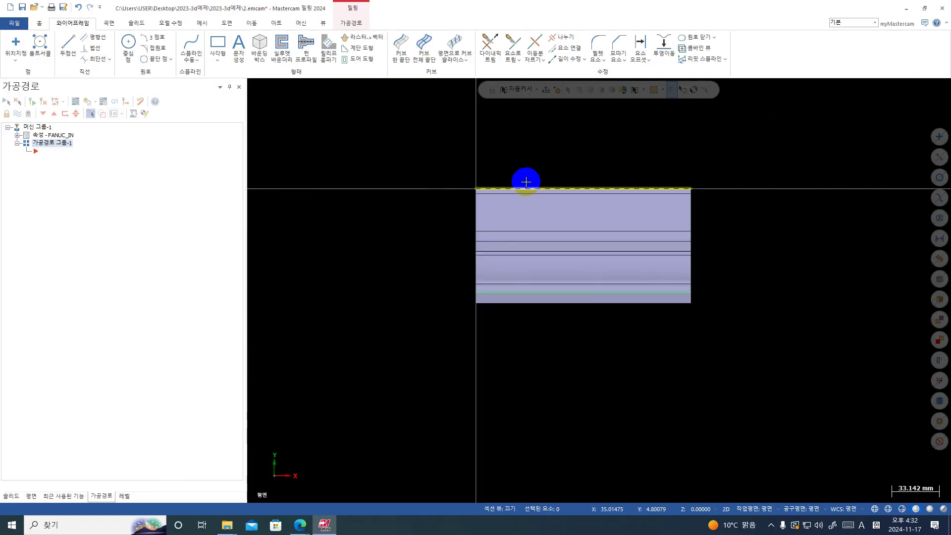
- Translate the curve lying on the X axis by 3.95 mm in Y, using the move method instead of copy
left_click(548, 184)
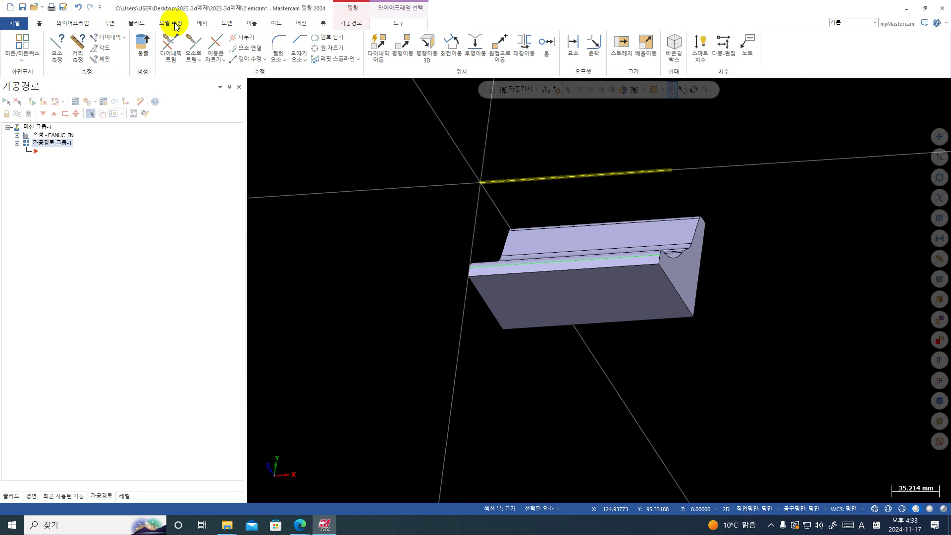
left_click(251, 23)
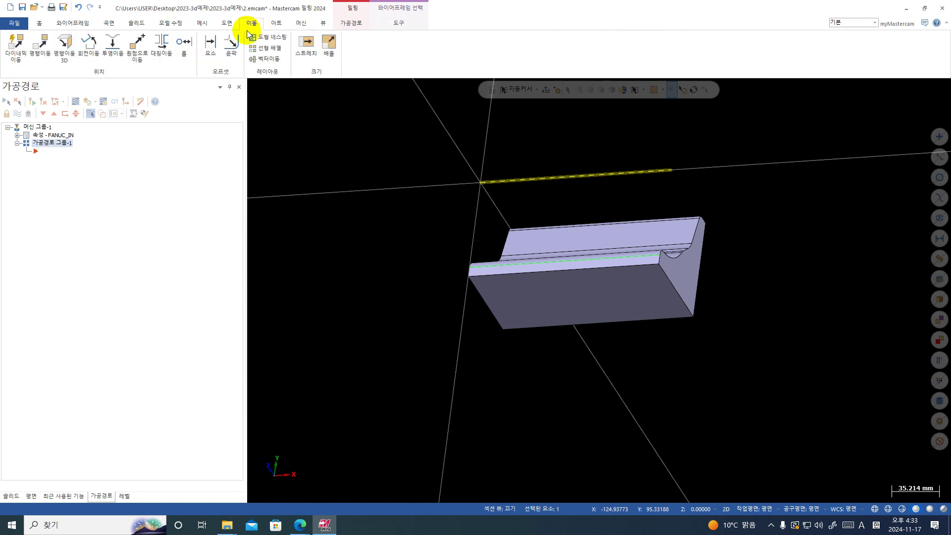
left_click(39, 44)
left_click(385, 333)
left_click(69, 290)
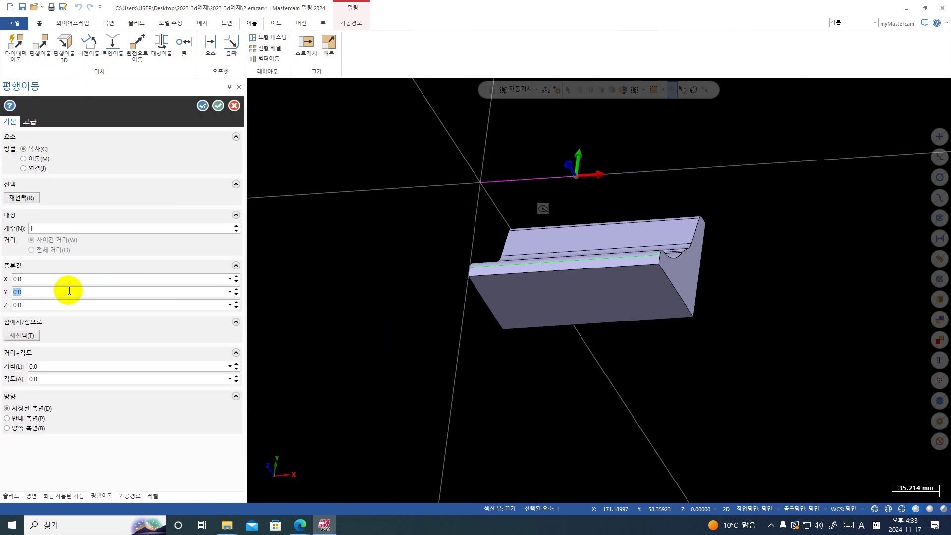
type("3.95")
key("Return")
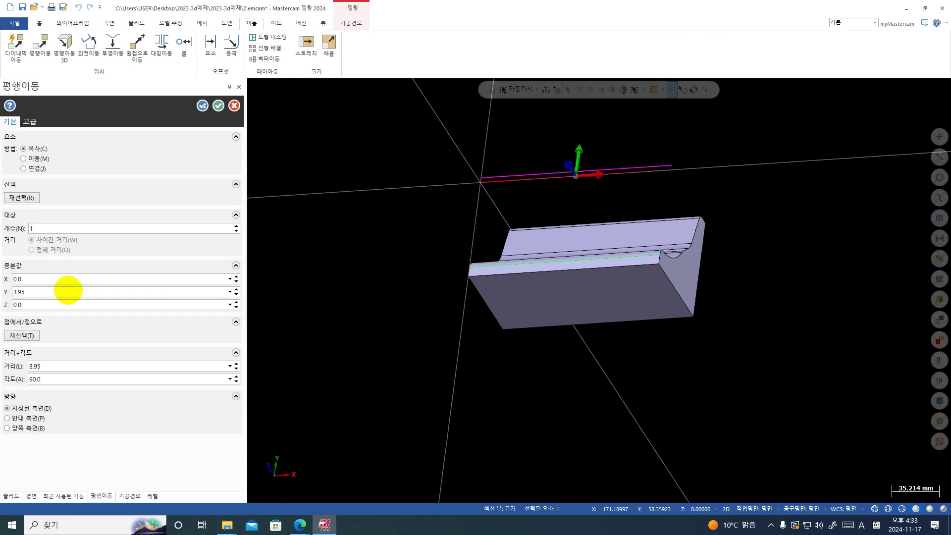
left_click(24, 159)
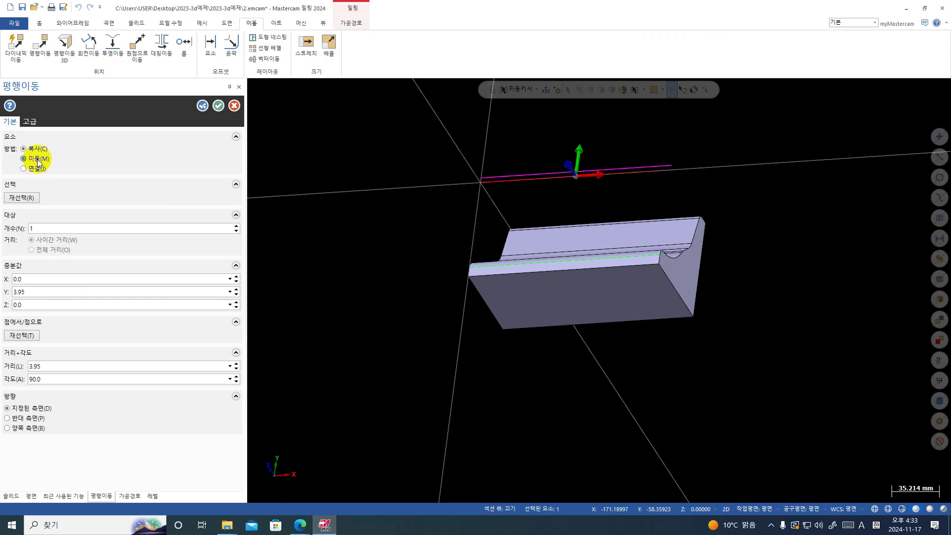
left_click(219, 106)
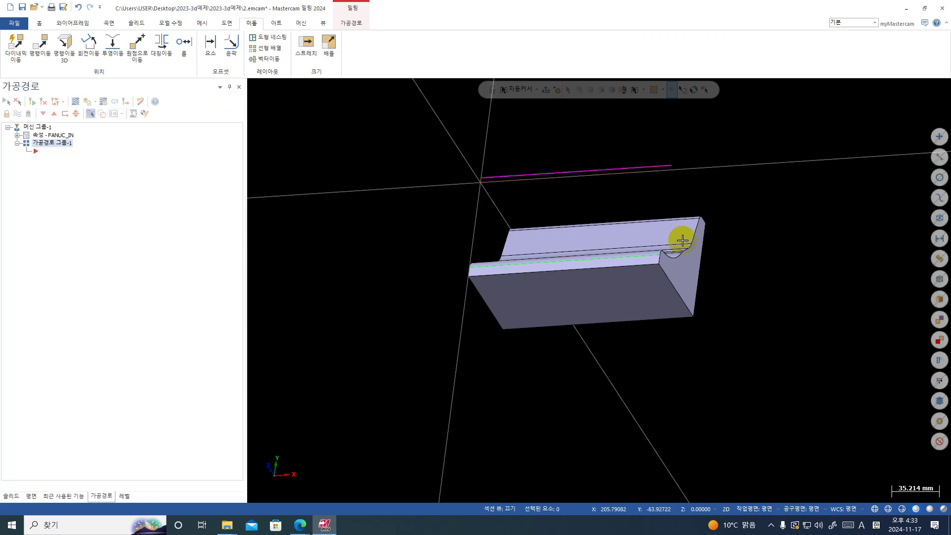
- Clear the moved line's result colour and check its position against the moulding from several angles
middle_click_drag(714, 211, 756, 225)
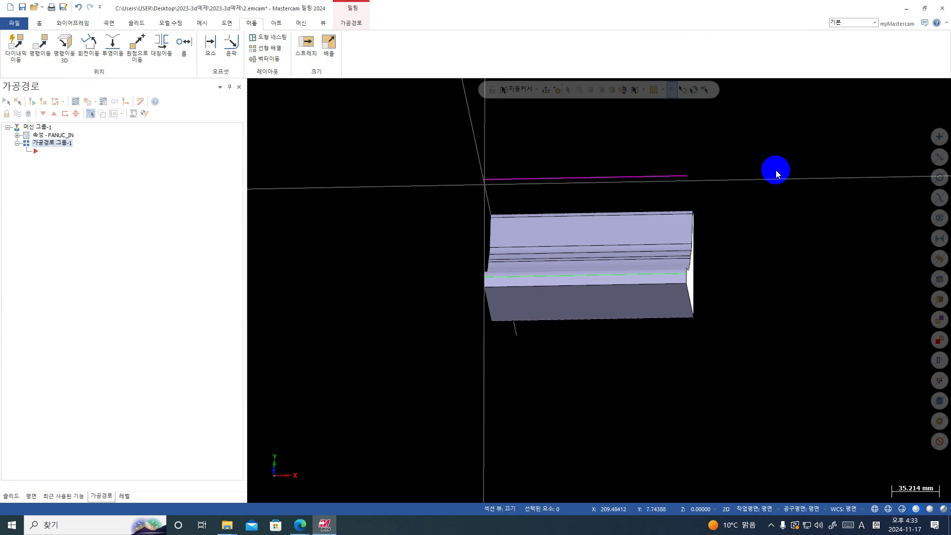
right_click(767, 169)
middle_click_drag(818, 276, 642, 275)
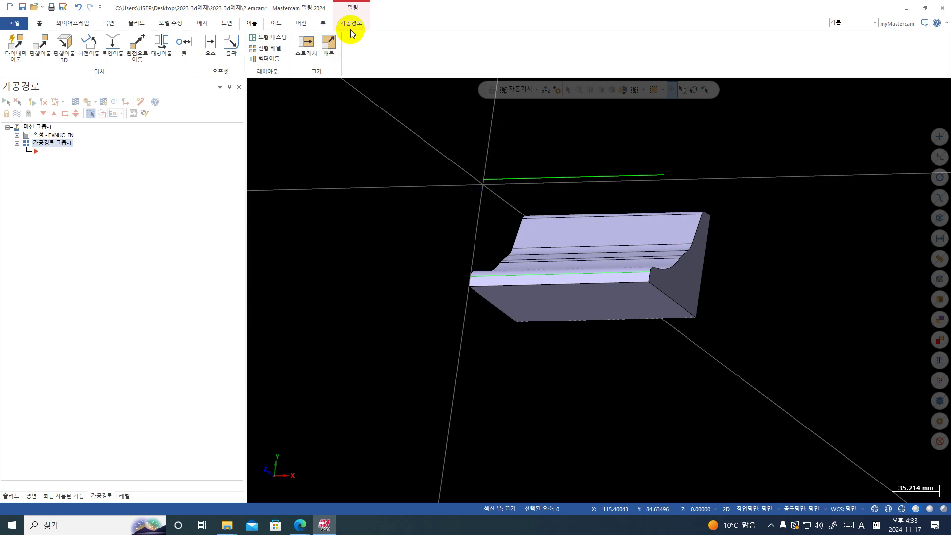
middle_click_drag(722, 276, 600, 279)
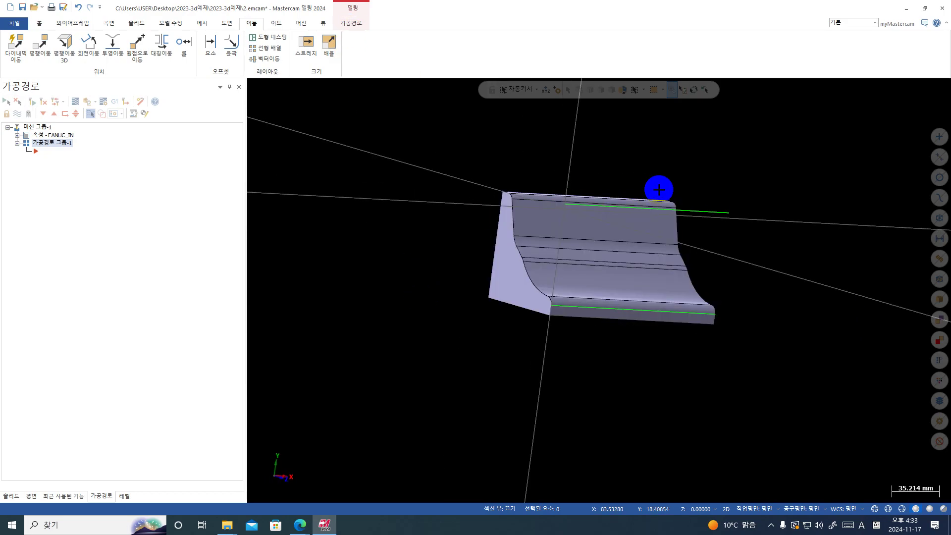
middle_click_drag(659, 189, 794, 291)
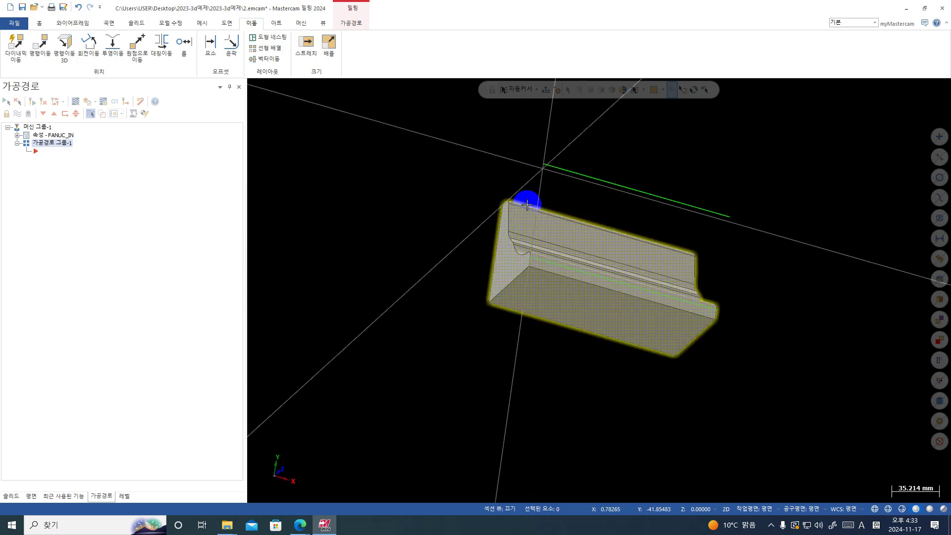
middle_click_drag(354, 227, 510, 261)
- Start a 3D high-speed blend toolpath and select all faces of the moulding solid as machining geometry
left_click(348, 24)
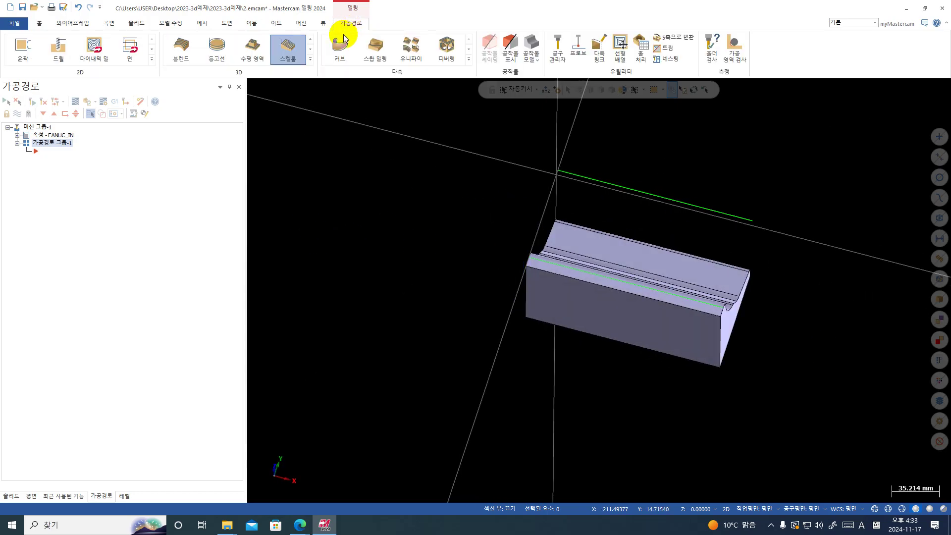
left_click(177, 53)
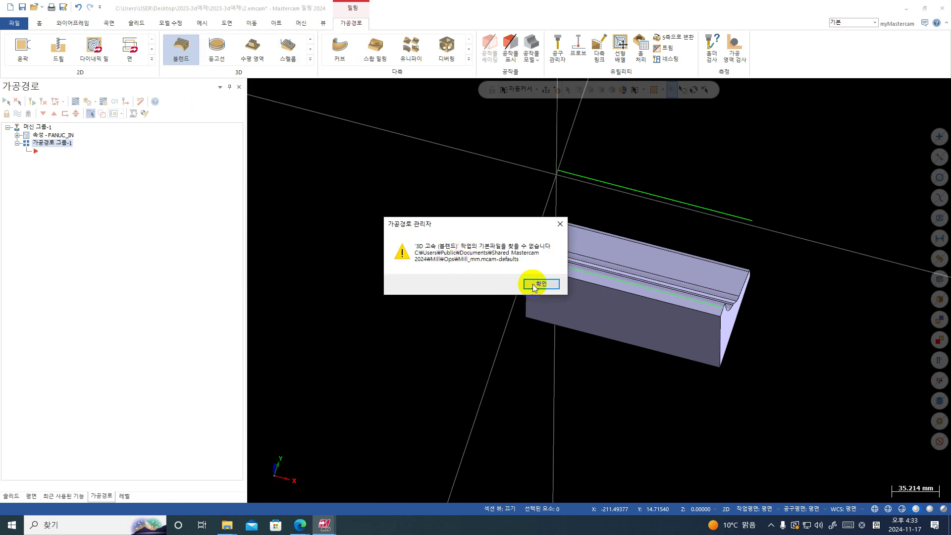
left_click(534, 284)
left_click(538, 285)
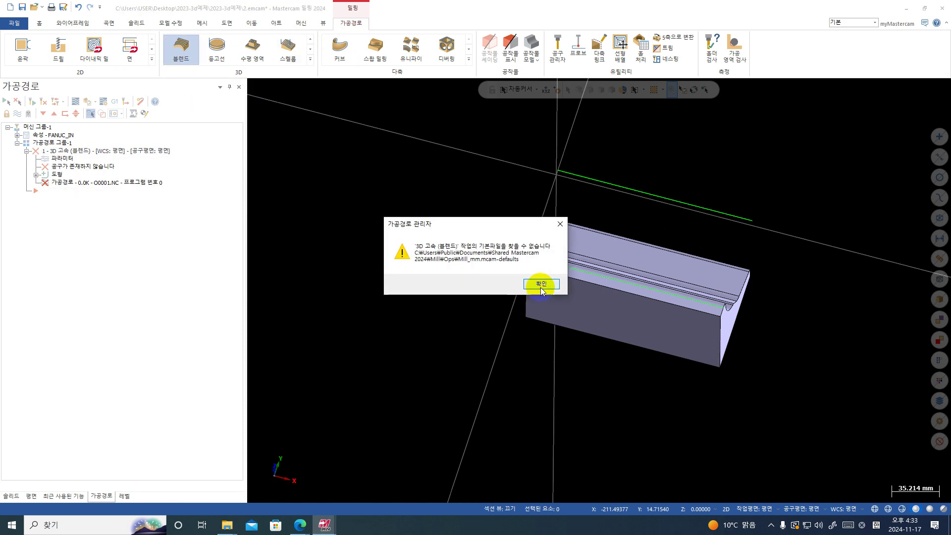
left_click(539, 283)
left_click(684, 311)
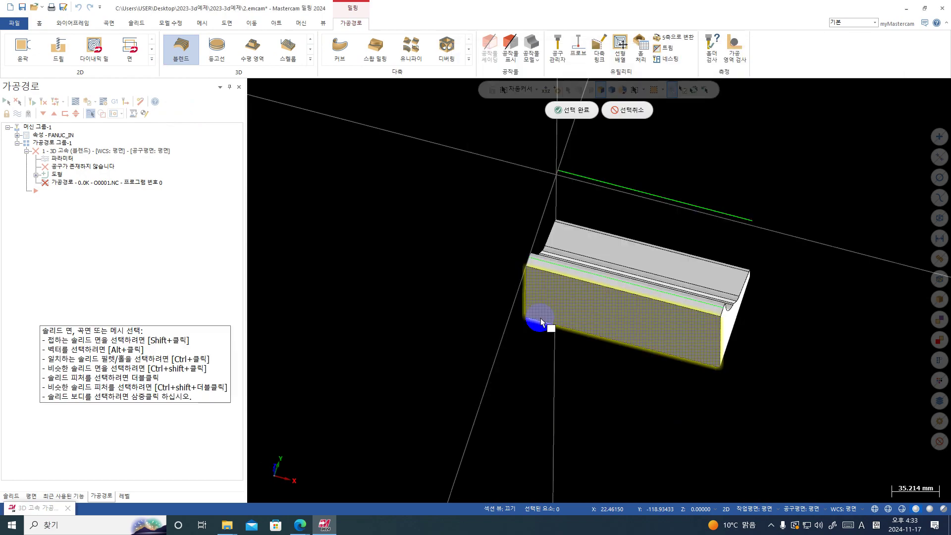
middle_click_drag(542, 329, 457, 401)
key("Return")
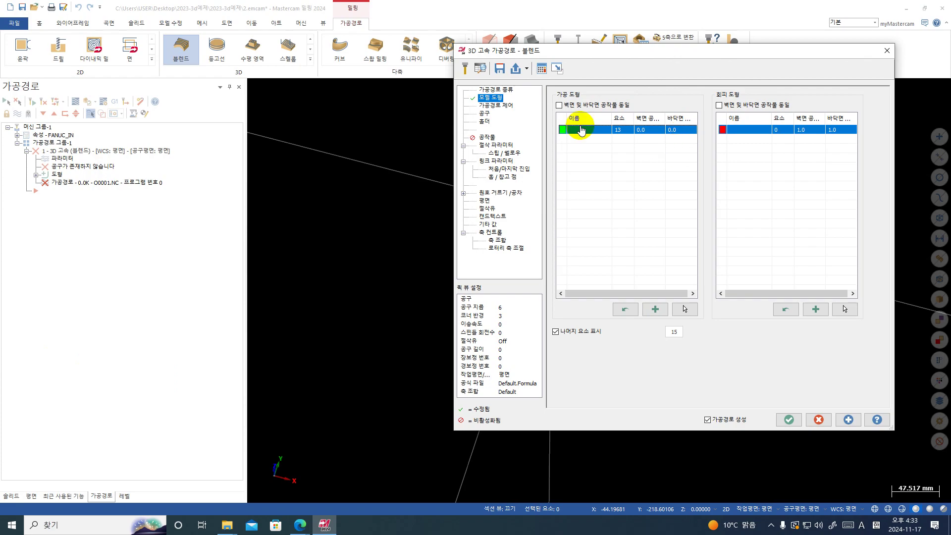
- Assign the moulding's two green edge lines as the blend toolpath's control curves, chaining the lower line first and the upper line second
left_click(502, 106)
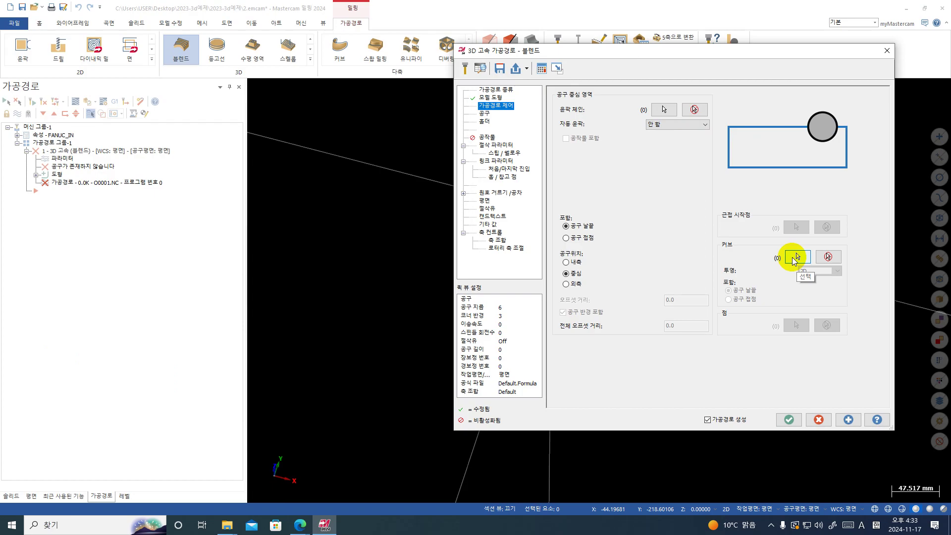
left_click(795, 257)
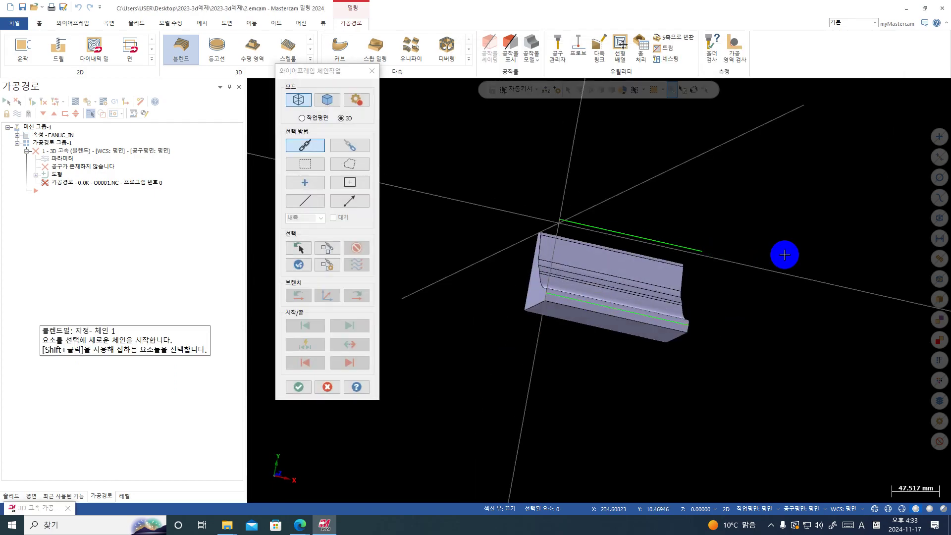
mouse_move(763, 342)
middle_mouse_down()
mouse_move(703, 353)
mouse_move(662, 310)
mouse_move(707, 250)
mouse_move(707, 263)
mouse_move(781, 304)
mouse_move(619, 324)
middle_mouse_up()
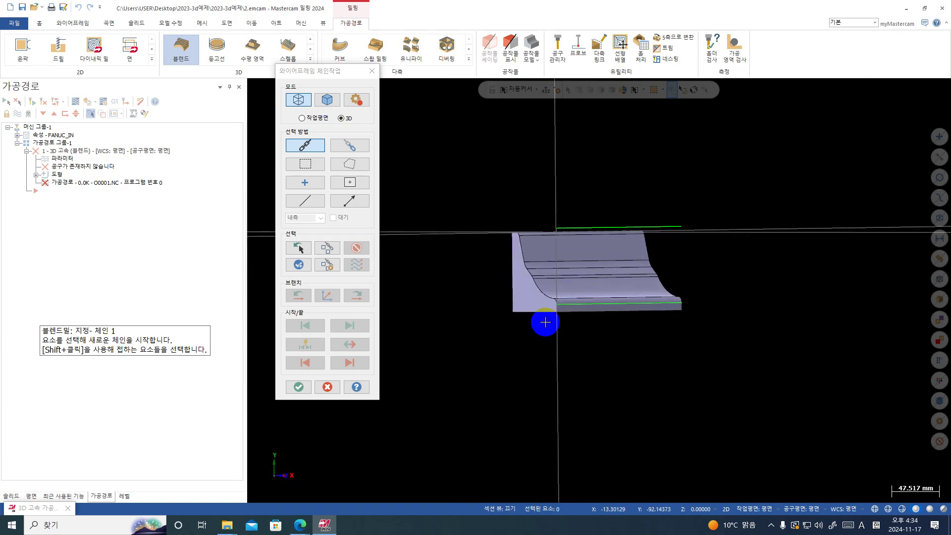
left_click(551, 304)
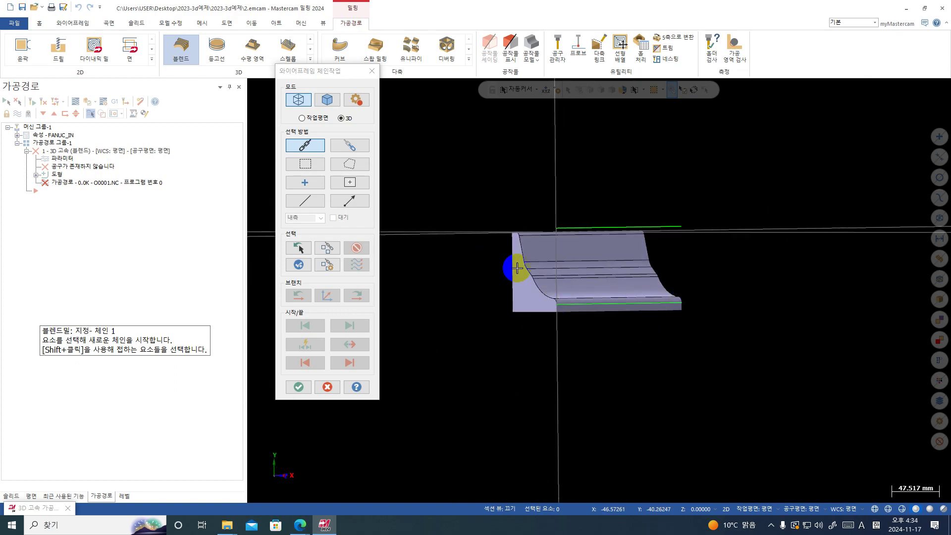
left_click(566, 302)
left_click(562, 229)
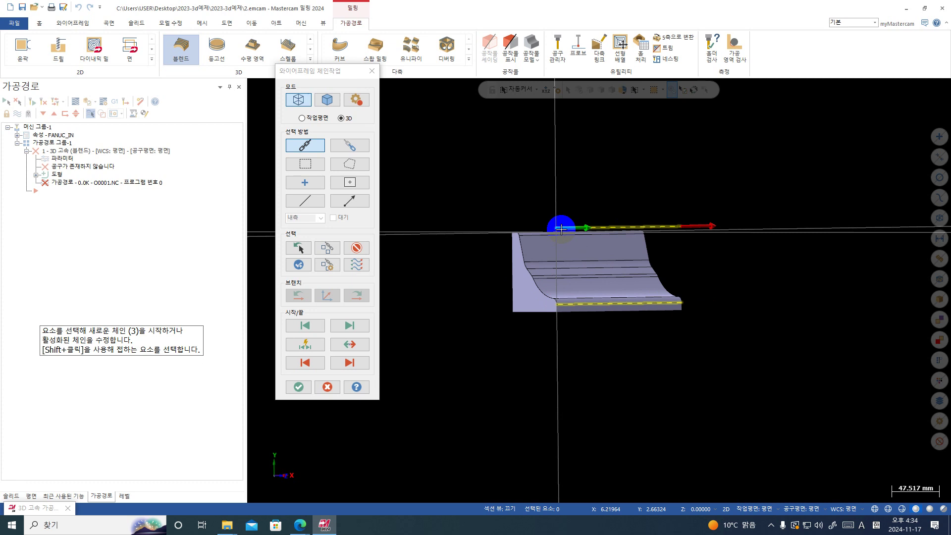
left_click(298, 387)
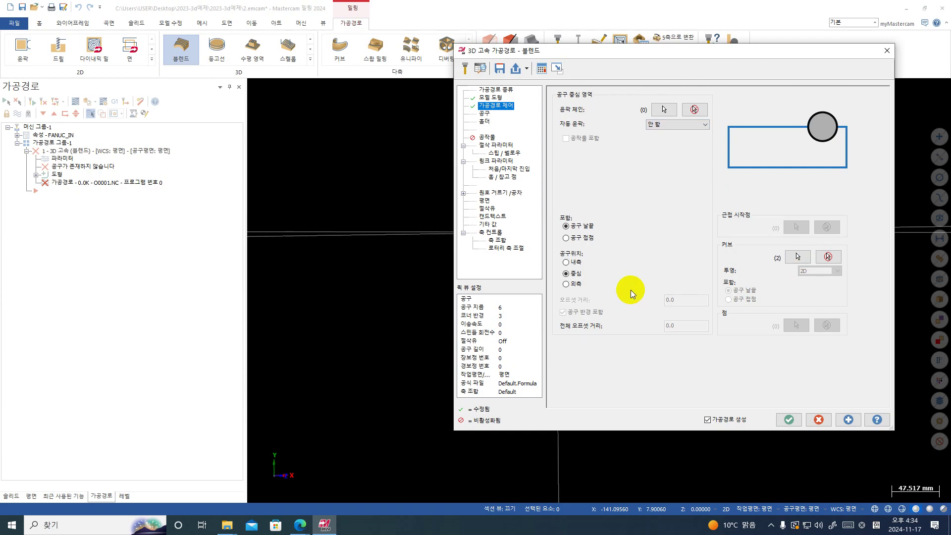
left_click(567, 284)
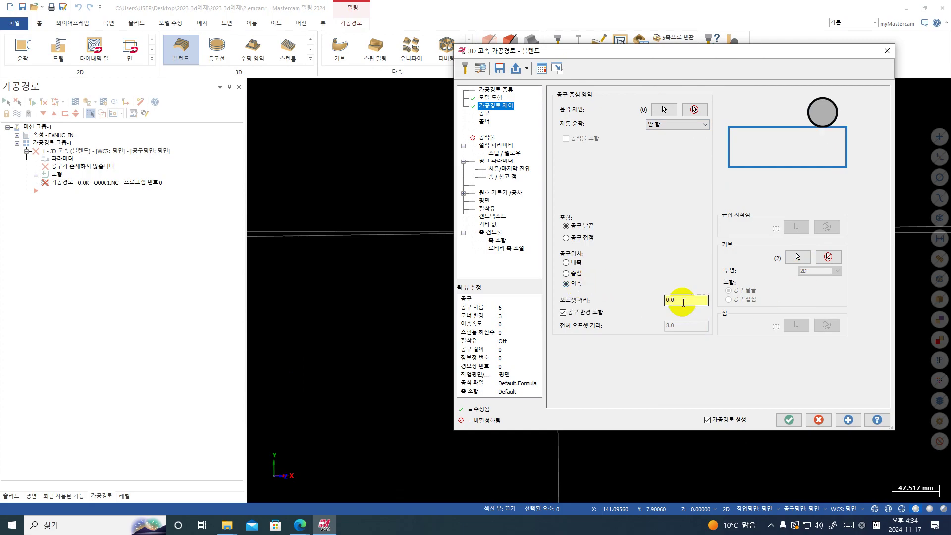
left_click(566, 274)
left_click_drag(624, 54, 609, 353)
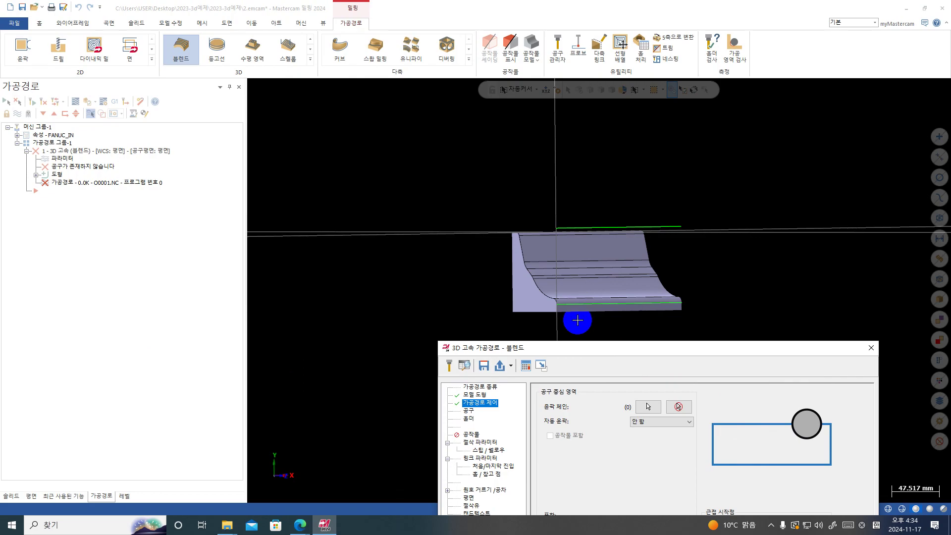
left_click_drag(654, 350, 624, 59)
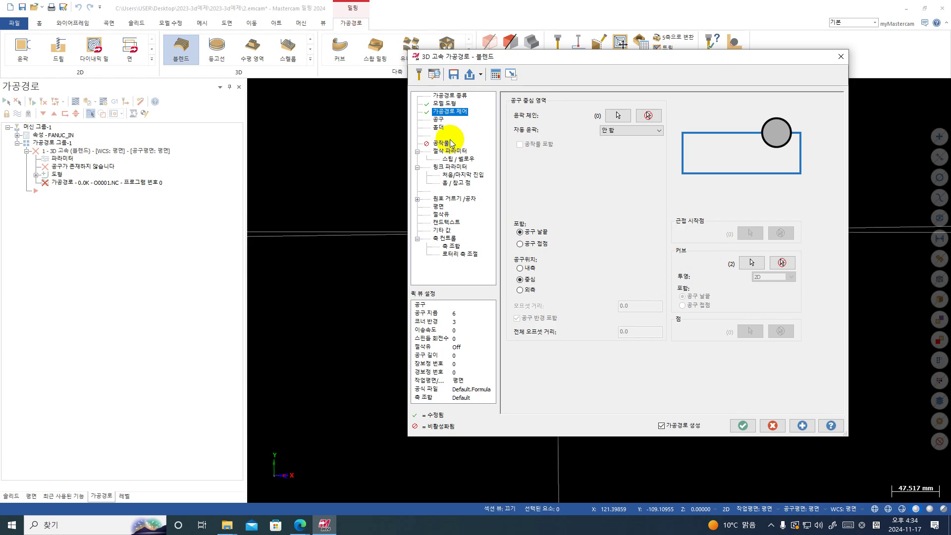
- Create a ball endmill with an 8 mm cutting diameter as the tool for the blend toolpath
left_click(439, 119)
right_click(559, 123)
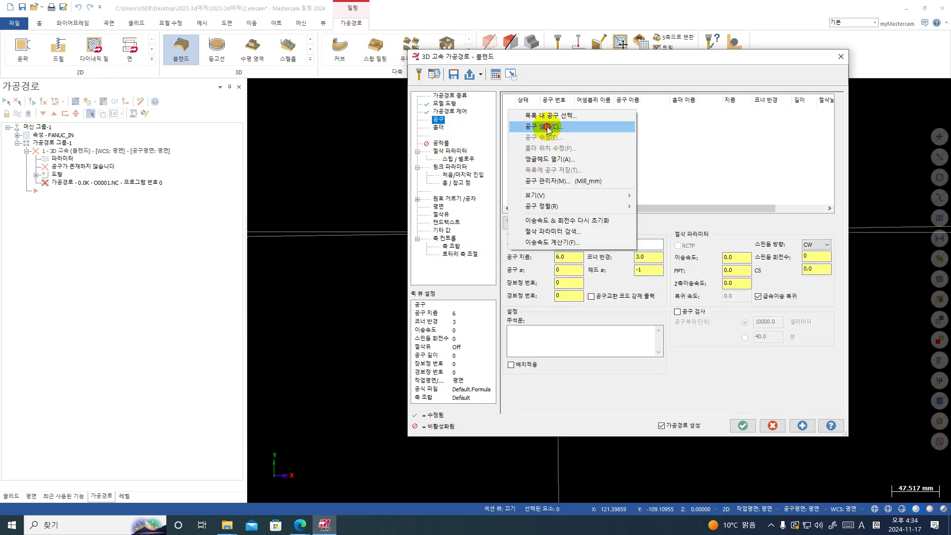
left_click(547, 127)
left_click(722, 157)
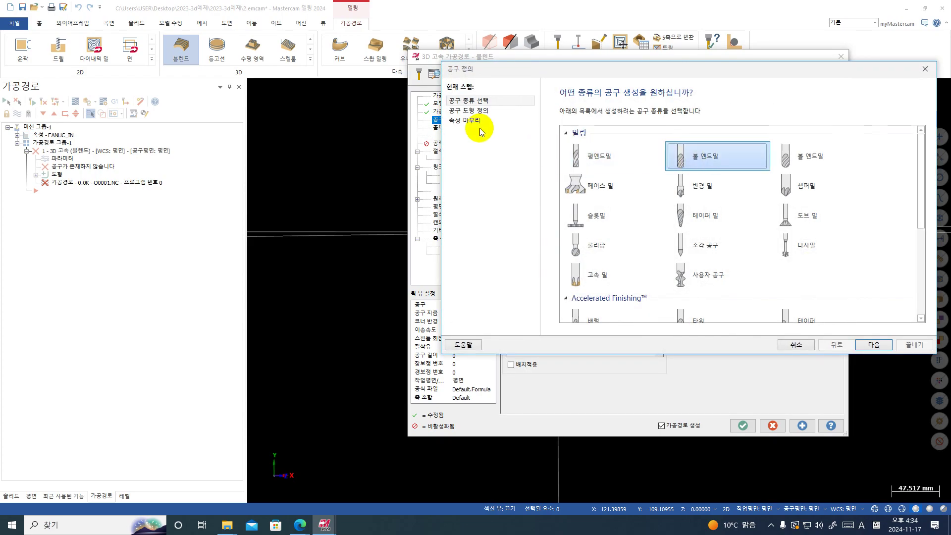
left_click(481, 111)
left_click(470, 101)
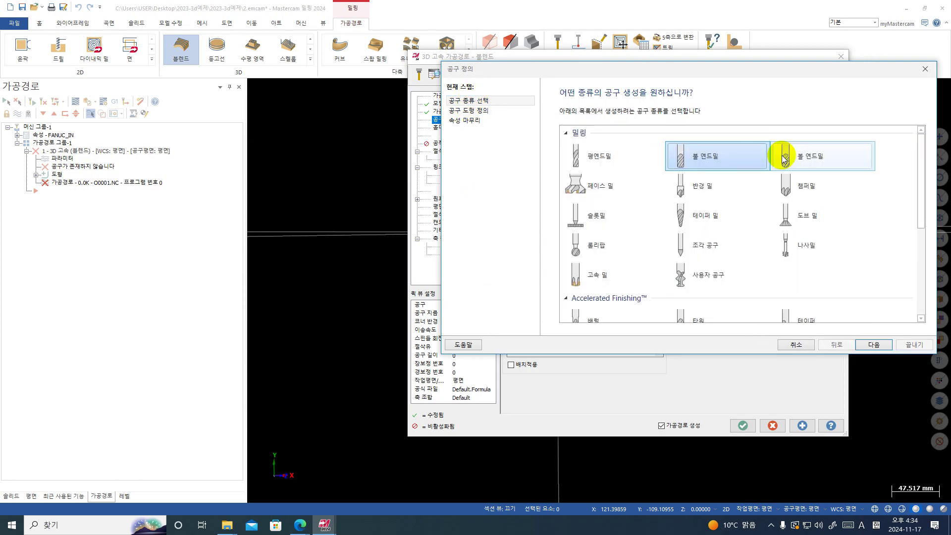
left_click(783, 153)
left_click(474, 111)
type("8")
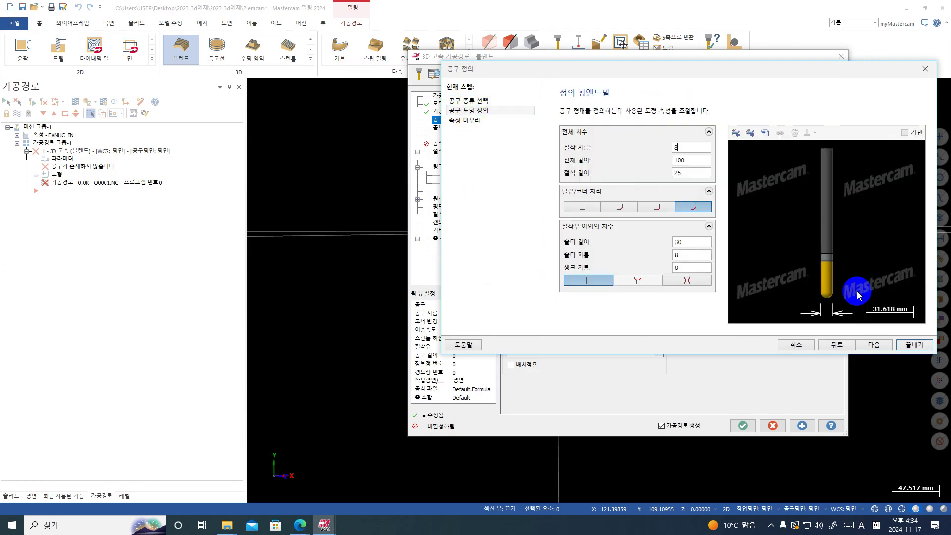
left_click(916, 347)
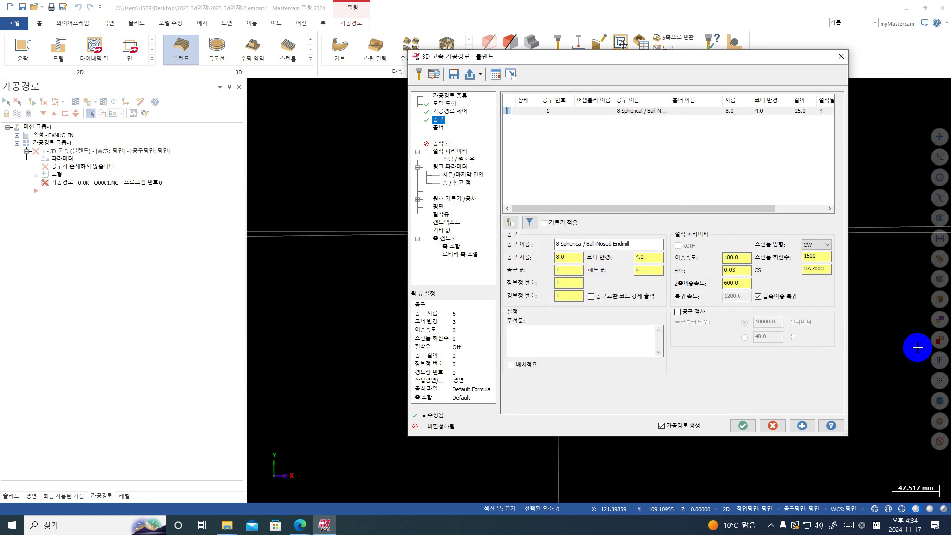
- Set the blend toolpath's stepover to 0.5 mm and review its arc filter and tolerance settings
left_click(453, 151)
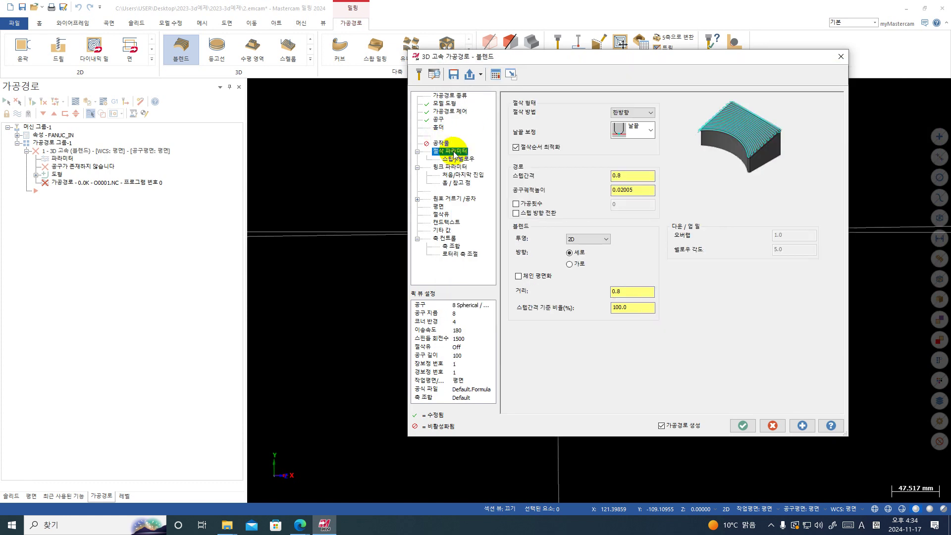
left_click(622, 175)
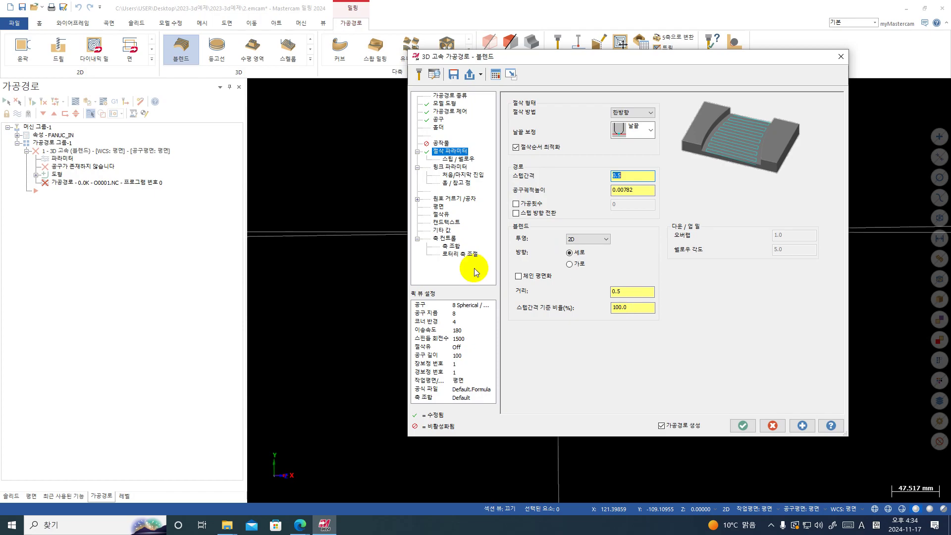
left_click(473, 198)
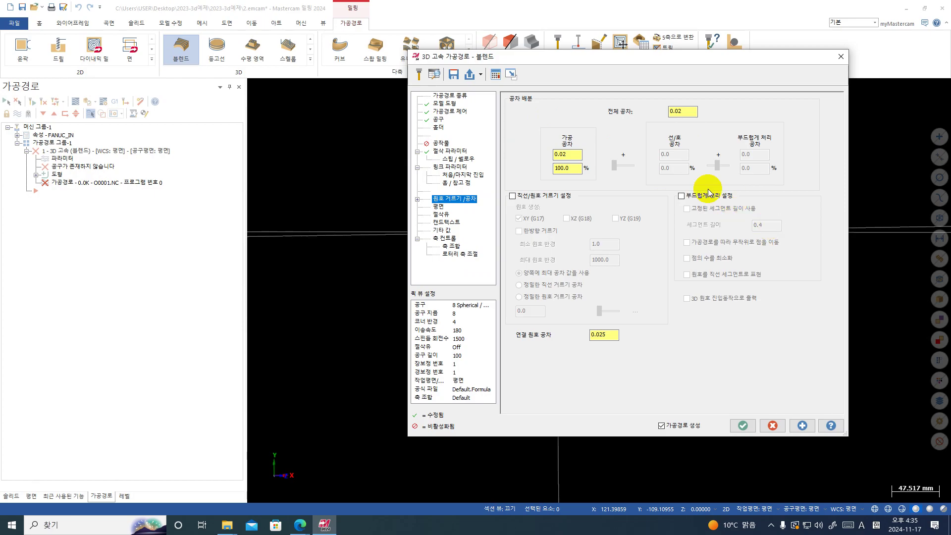
left_click(455, 150)
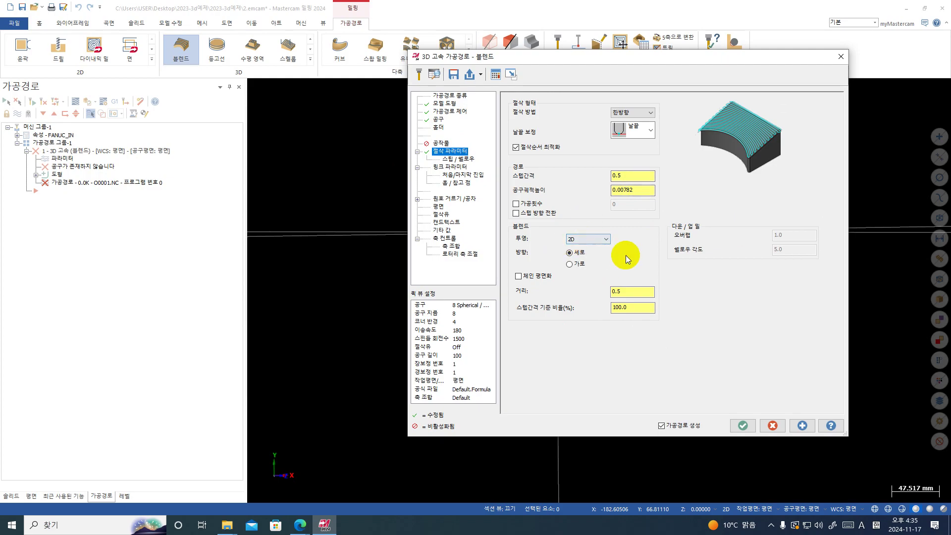
- Set the linking entry to vertical with a 2 mm radius, use the same settings for the exit, and generate the blend toolpath
left_click(446, 167)
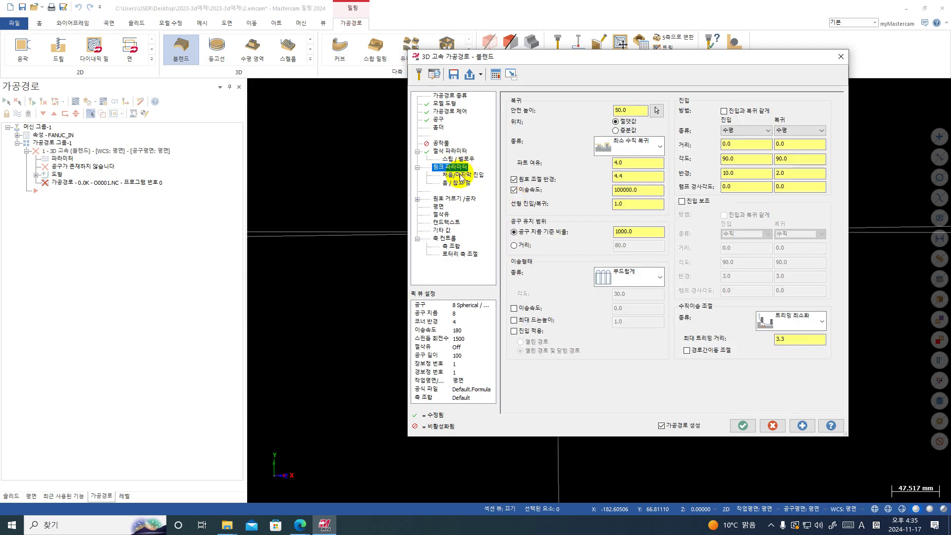
left_click(460, 175)
left_click(450, 167)
left_click(746, 131)
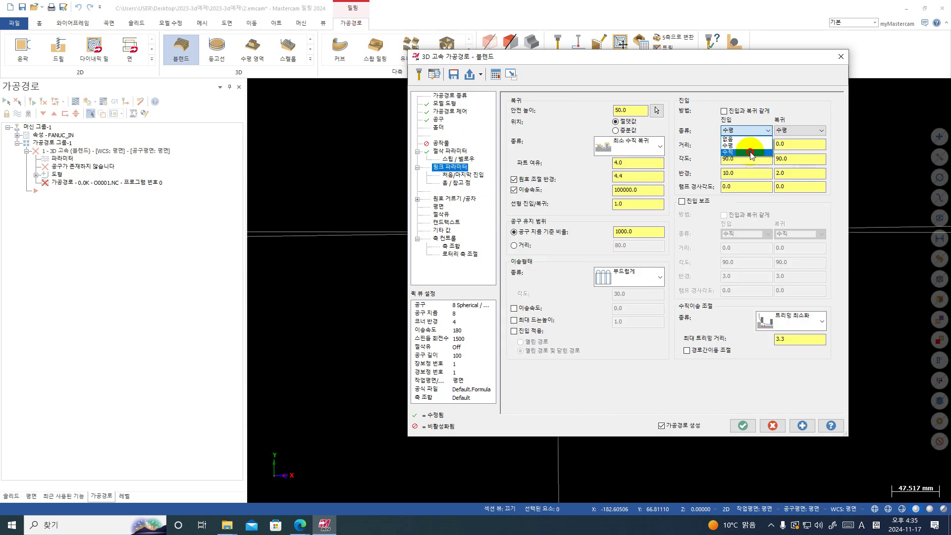
left_click(750, 155)
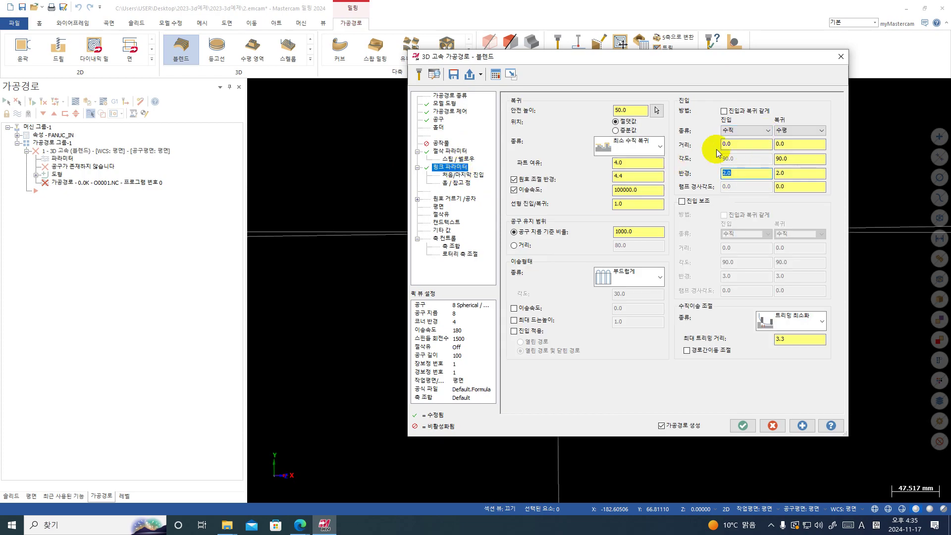
left_click(724, 110)
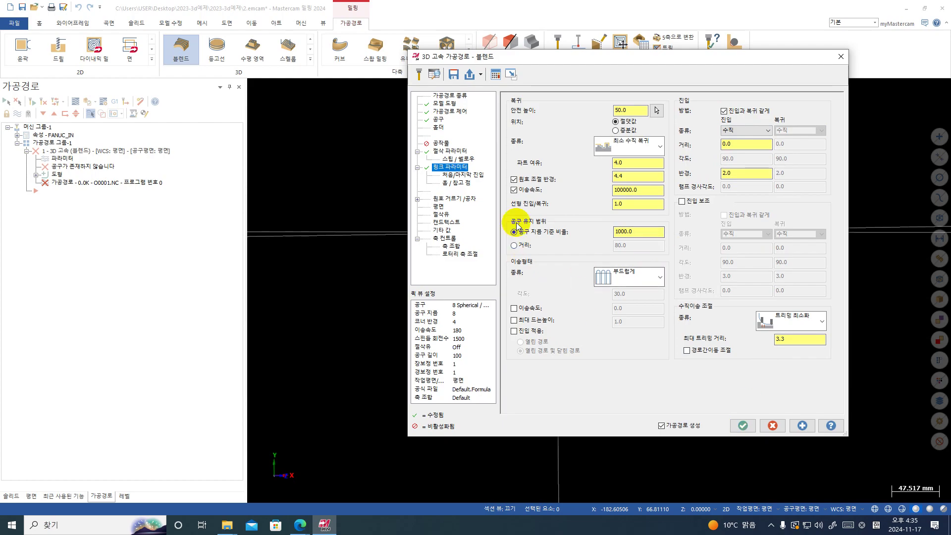
left_click(449, 151)
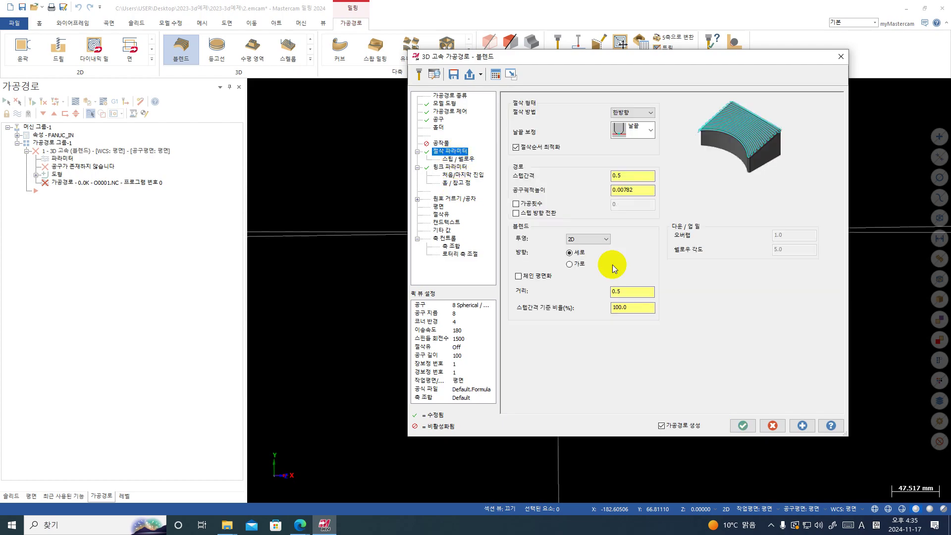
left_click(743, 424)
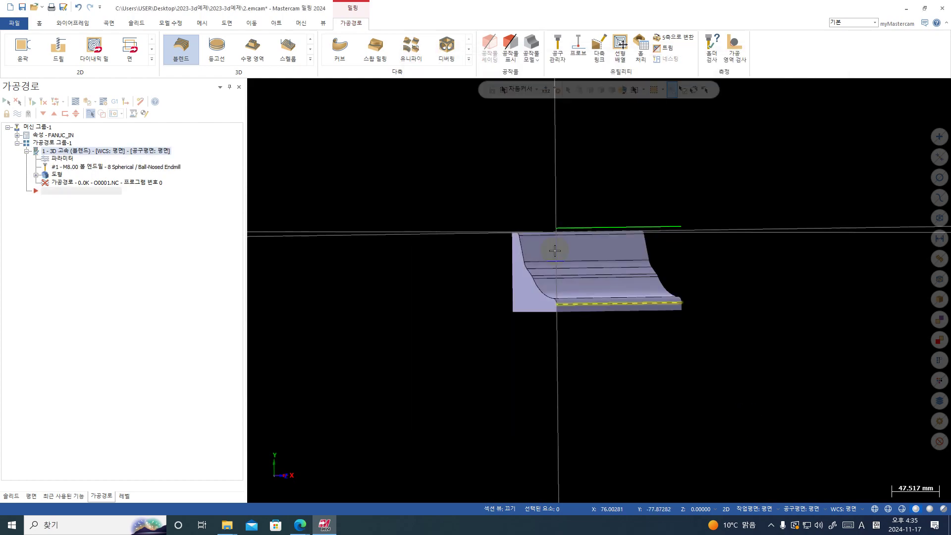
- Backplot the blend toolpath and examine its passes over the moulding profile from several angles
left_click(76, 101)
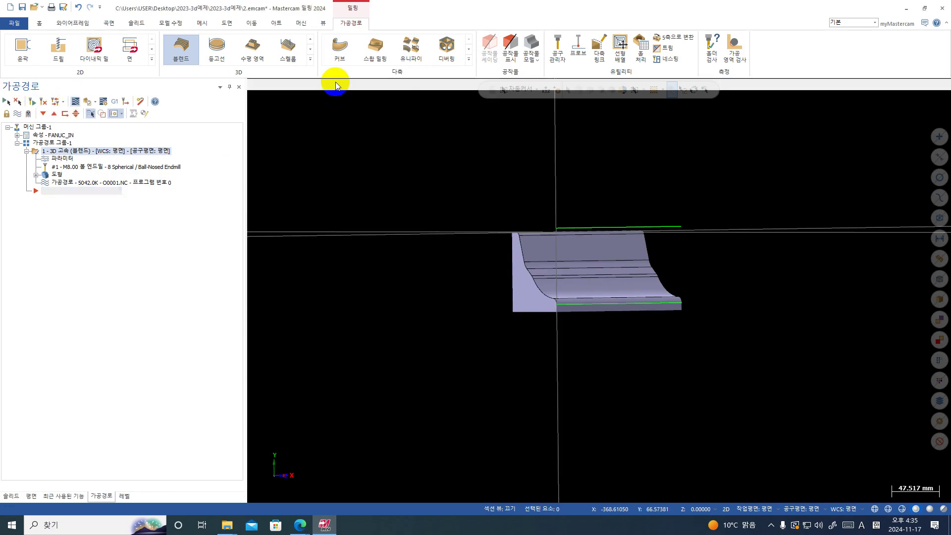
left_click(325, 89)
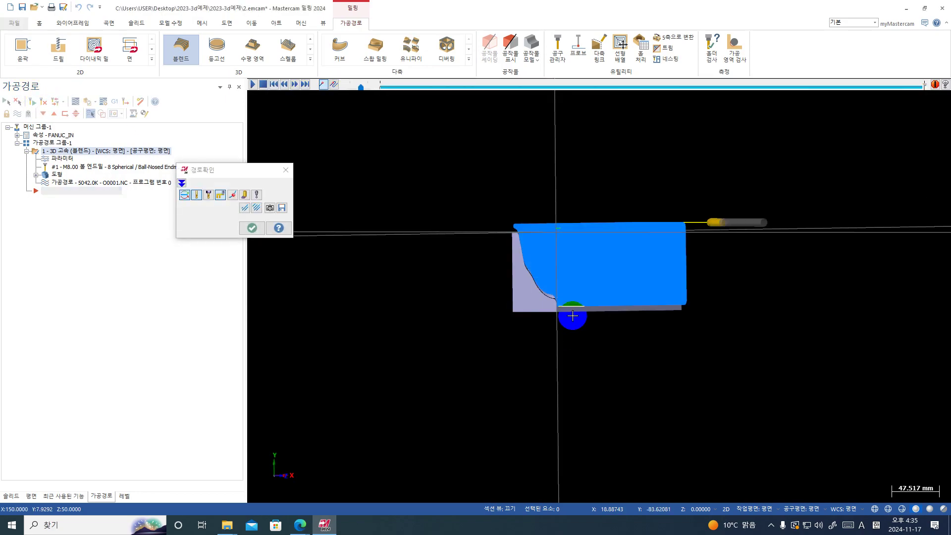
middle_click_drag(571, 318, 510, 281)
scroll(573, 270, "up", 5)
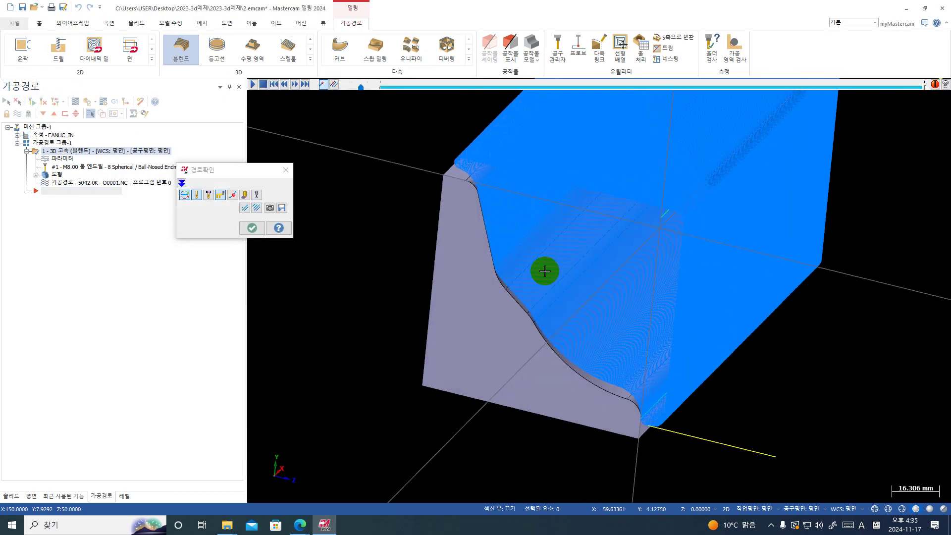
middle_click_drag(613, 272, 639, 233)
middle_click_drag(428, 188, 371, 194)
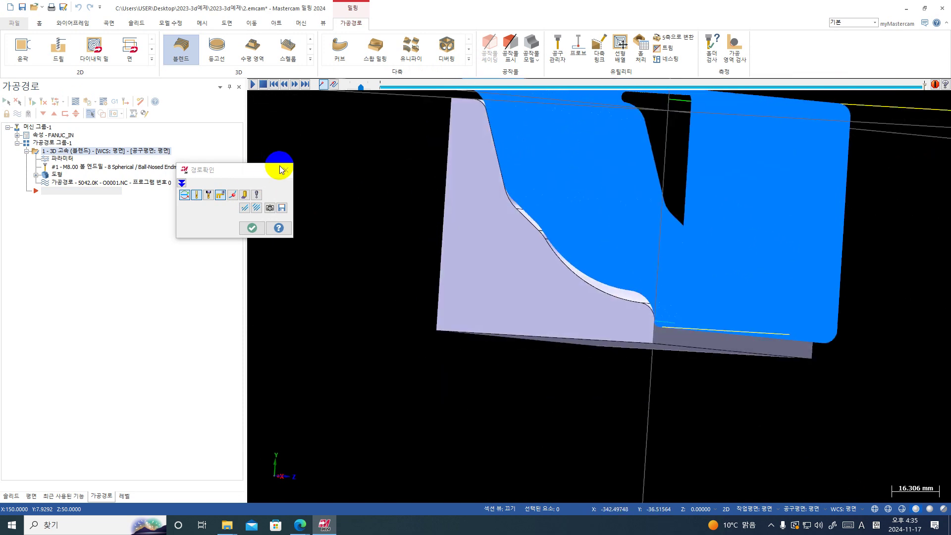
left_click(251, 227)
- Change the blend cutting method to zigzag (왕복) and the blend direction to 가로 (along), and regenerate the toolpath
left_click(50, 158)
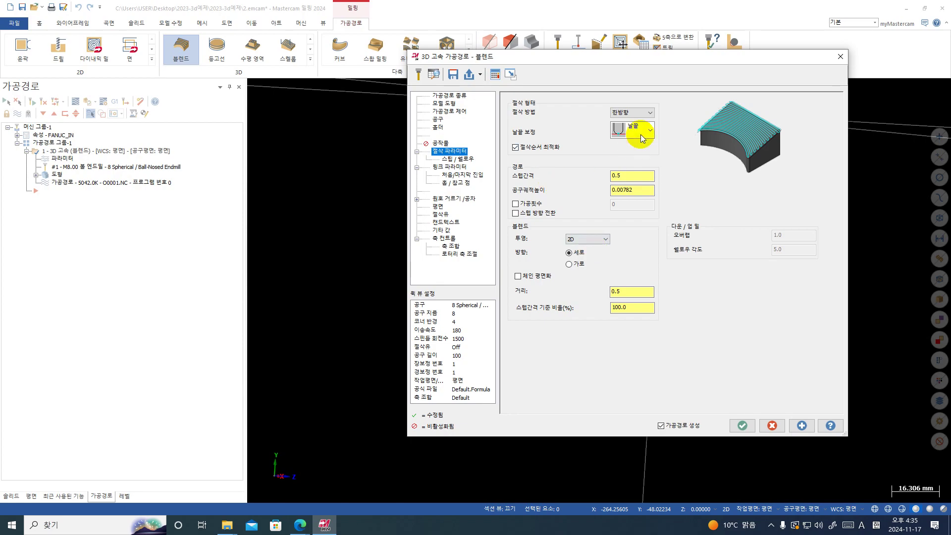
left_click(644, 113)
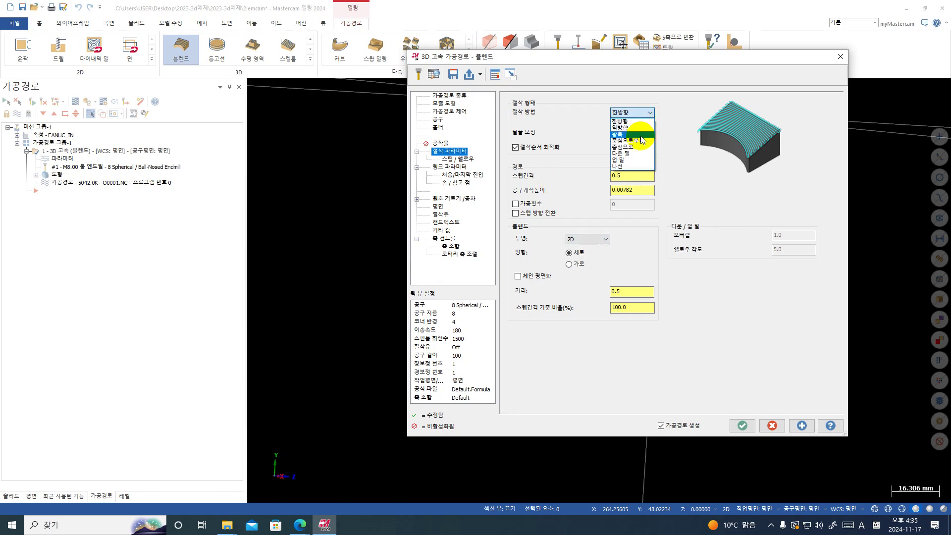
left_click(624, 134)
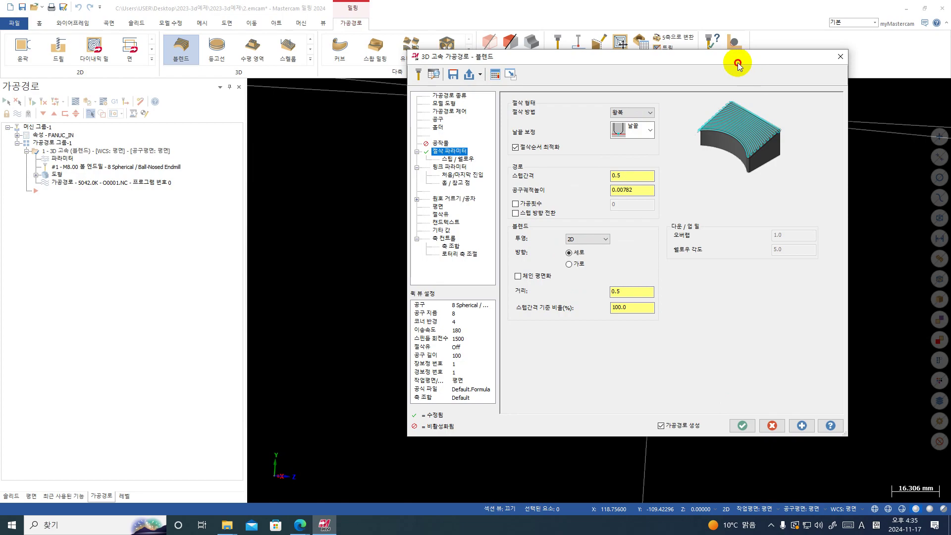
left_click_drag(738, 64, 736, 353)
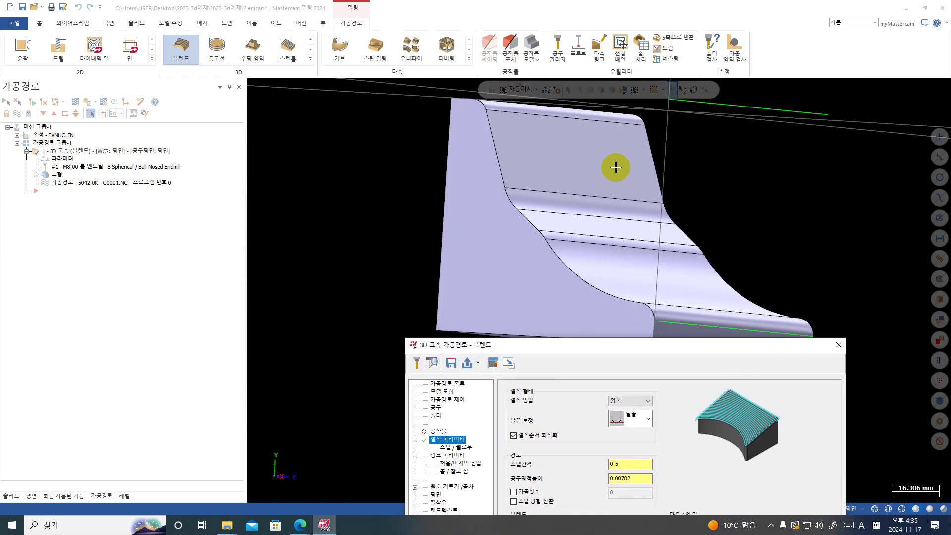
left_click_drag(685, 347, 611, 59)
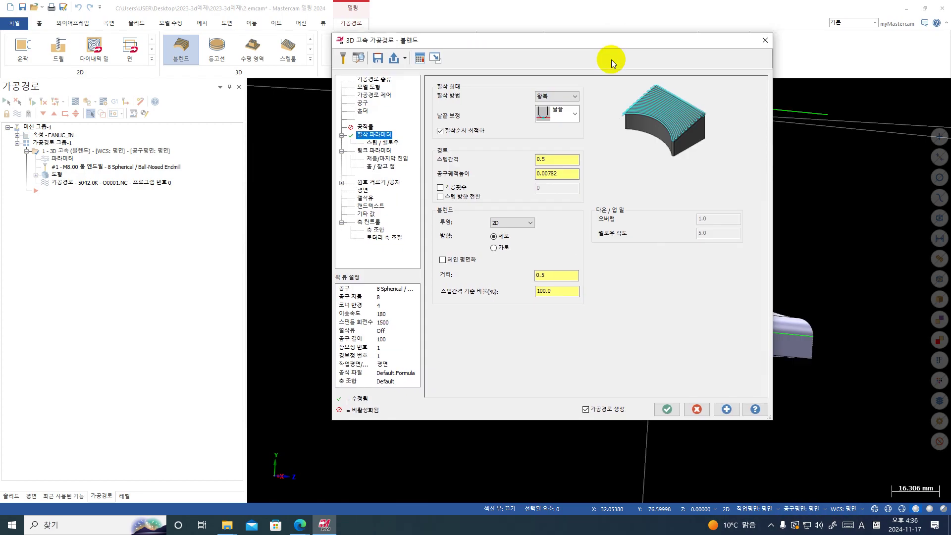
left_click(503, 249)
left_click(667, 409)
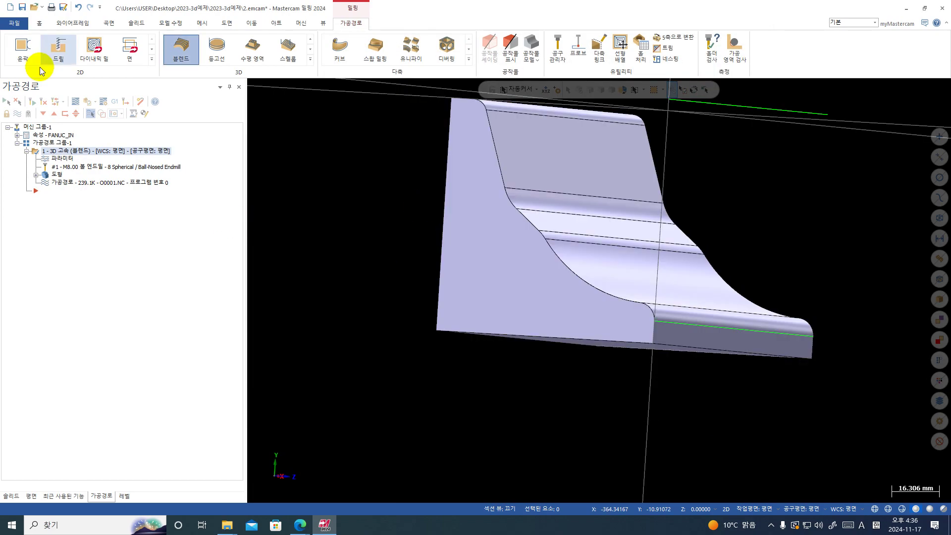
- Backplot the zigzag blend toolpath to its end and examine the passes across the moulding profile from several angles
left_click(75, 103)
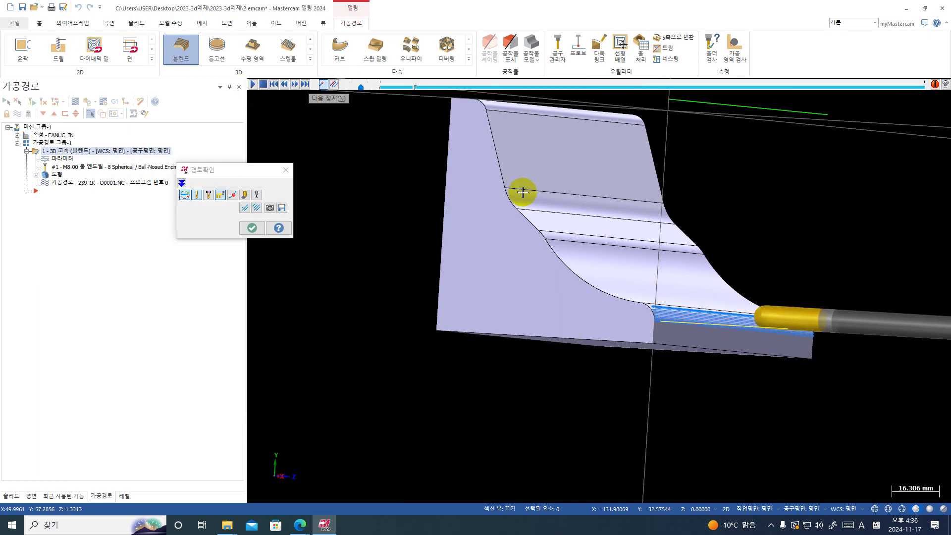
middle_click_drag(520, 191, 530, 209)
scroll(647, 335, "up", 3)
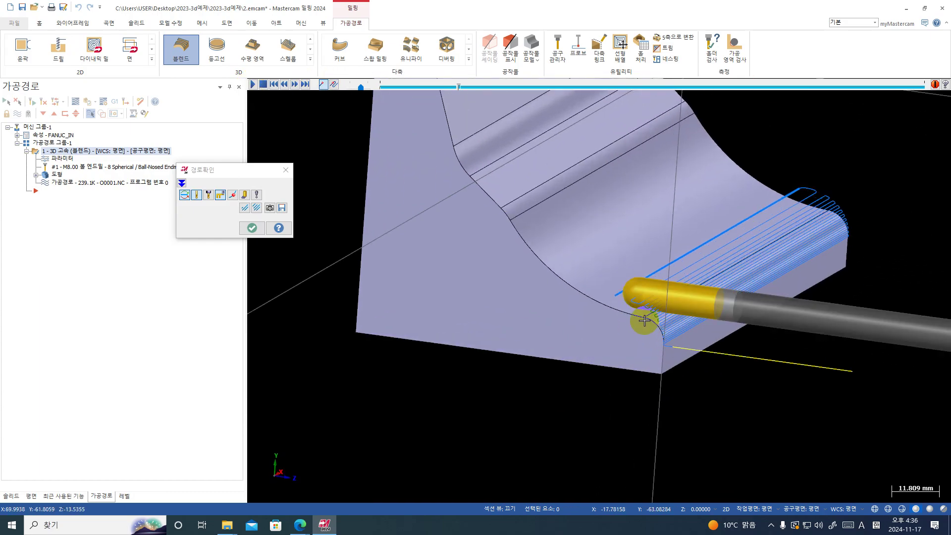
middle_click_drag(639, 323, 628, 289)
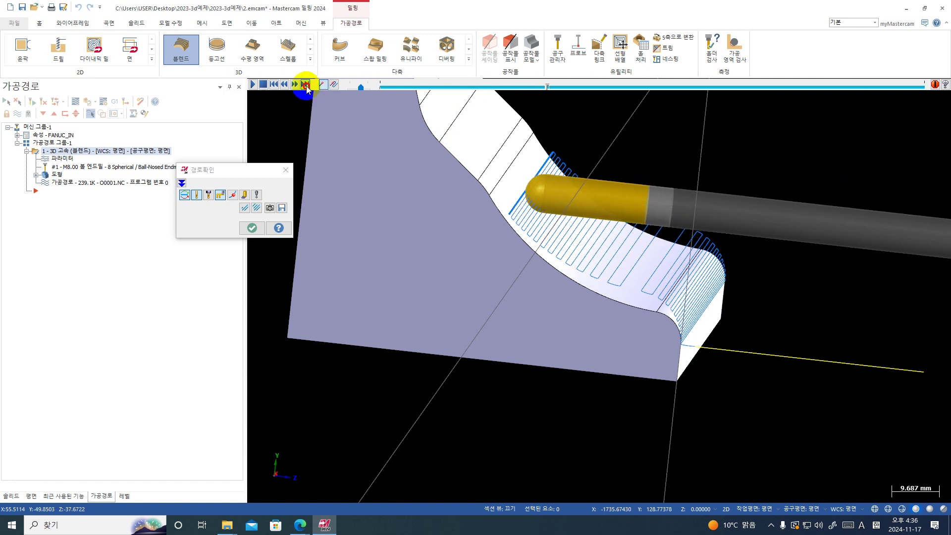
left_click(305, 84)
scroll(662, 360, "down", 2)
middle_click_drag(661, 360, 644, 192)
- Examine the linking moves between the blend passes along the part's side edge in the top view (평면), and close the backplot
right_click(643, 192)
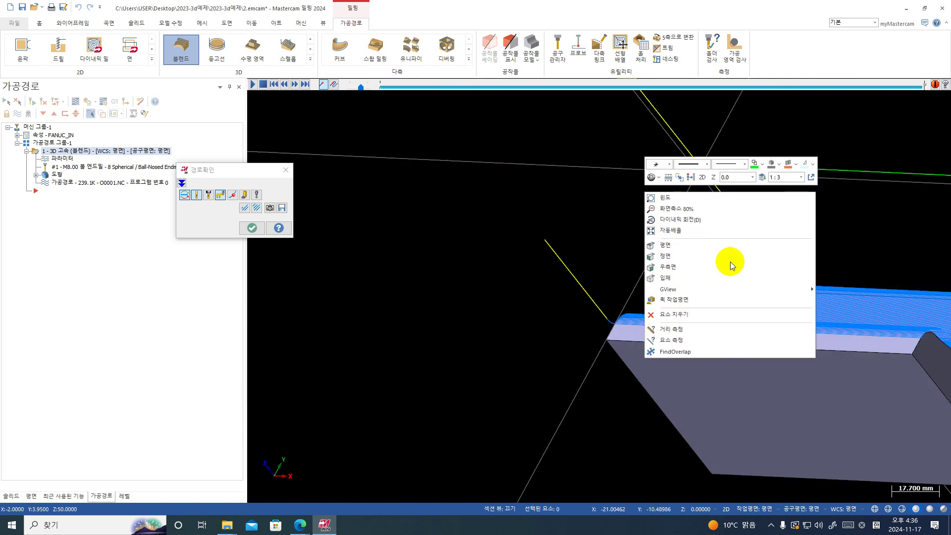
left_click(700, 249)
scroll(494, 287, "up", 4)
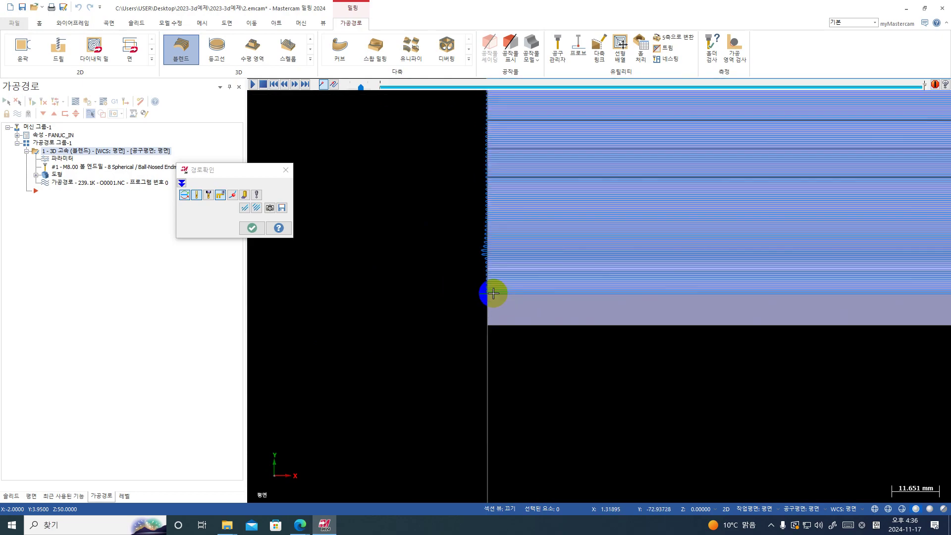
scroll(494, 286, "up", 2)
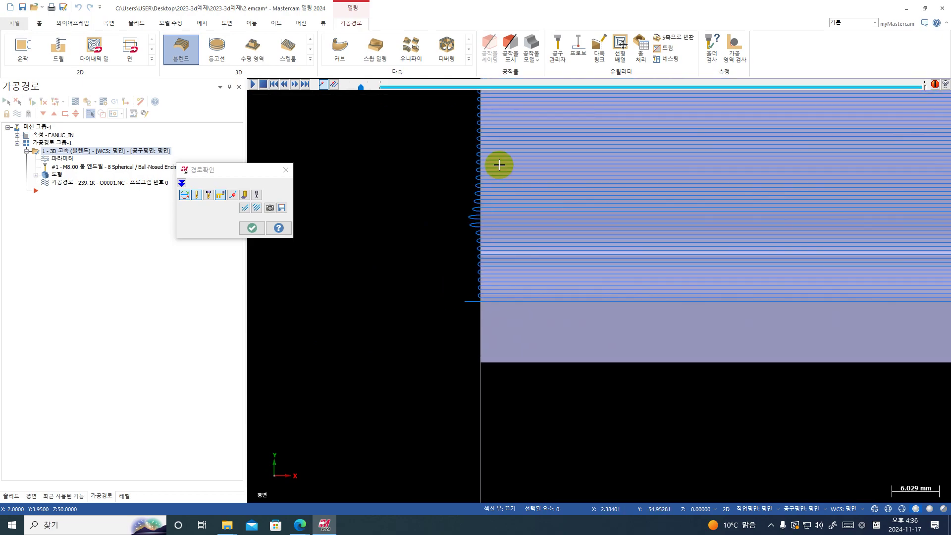
scroll(500, 165, "down", 1)
left_click(251, 228)
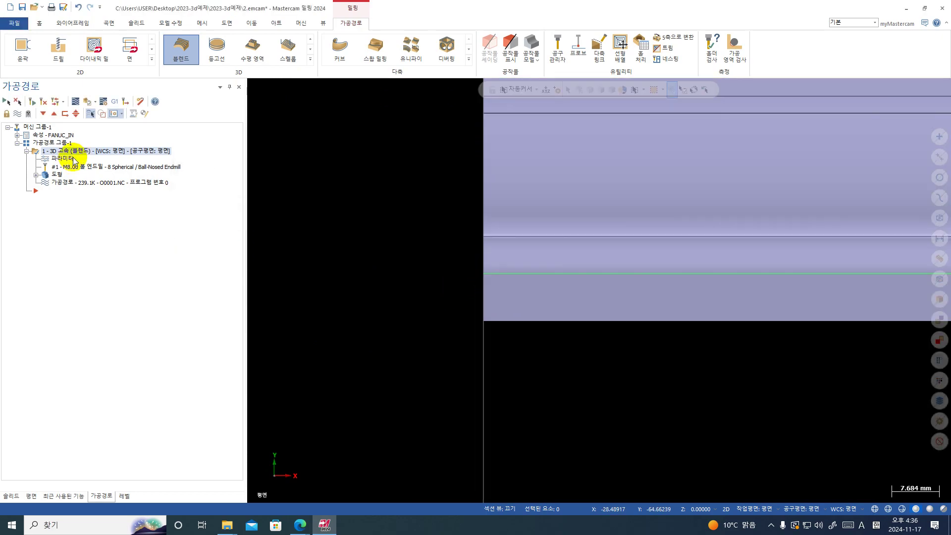
- Change the blend projection (투영) to 3D in the cut parameters and regenerate the toolpath
left_click(73, 158)
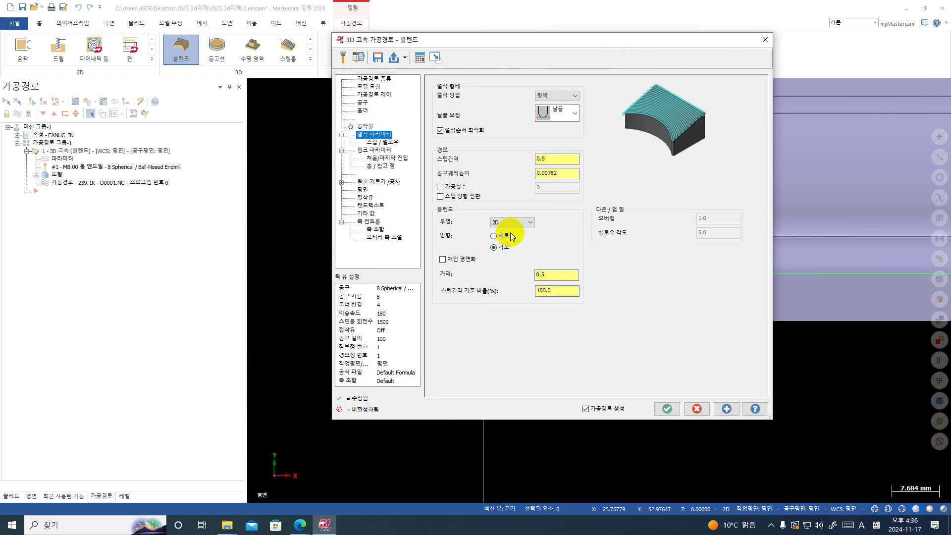
left_click(521, 222)
left_click(509, 238)
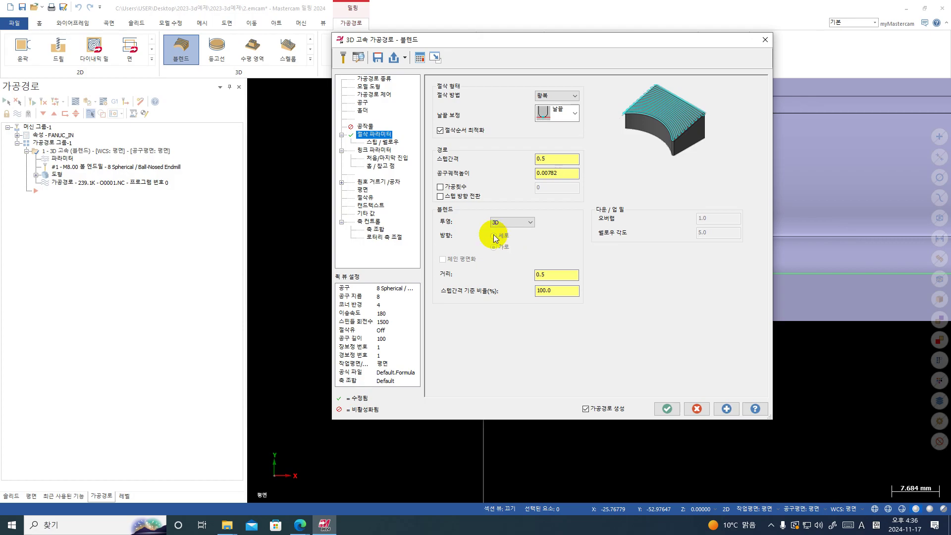
left_click(668, 409)
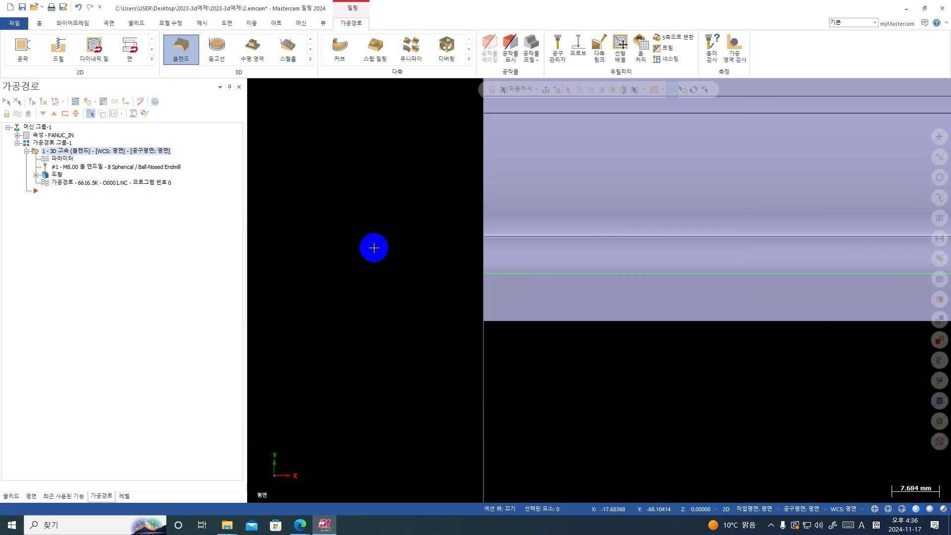
- Backplot the 3D-projected blend toolpath to its end and examine its pass spacing over the moulding from several angles
left_click(112, 114)
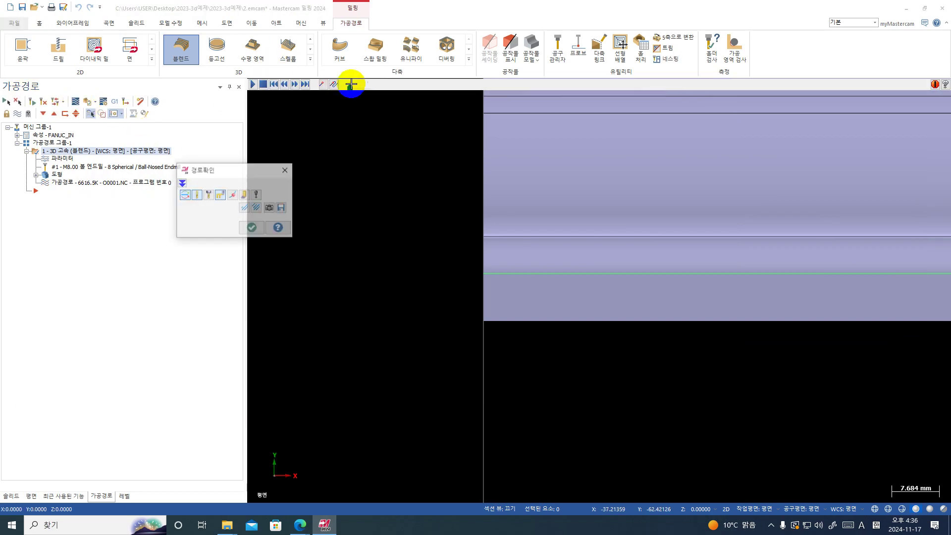
left_click(306, 85)
scroll(569, 259, "up", 5)
middle_click_drag(570, 259, 617, 297)
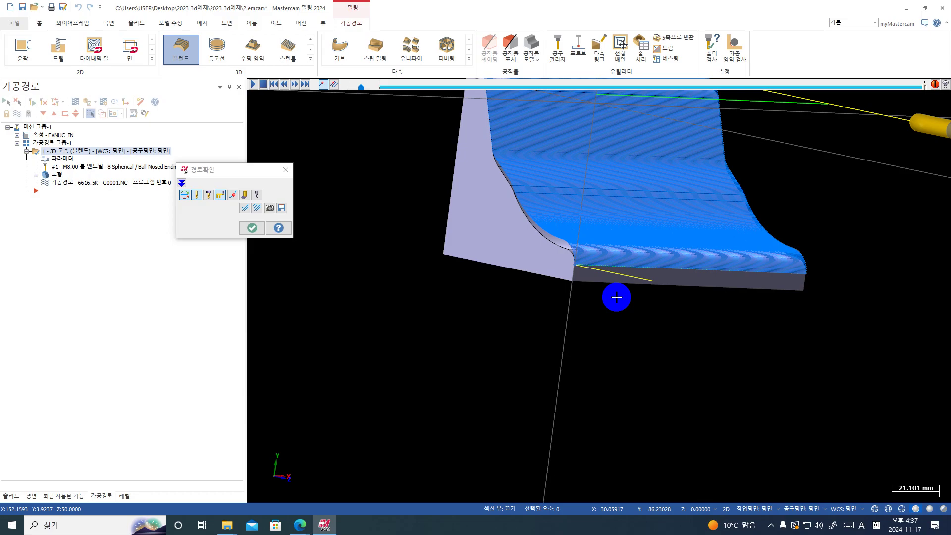
middle_click_drag(461, 225, 729, 127)
scroll(754, 144, "up", 4)
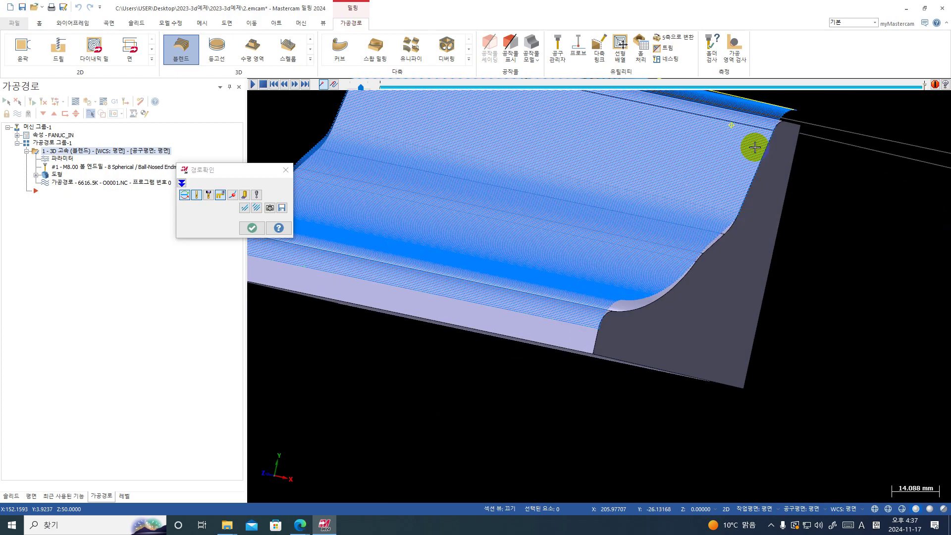
mouse_move(733, 166)
middle_mouse_down()
mouse_move(658, 149)
mouse_move(662, 168)
mouse_move(711, 139)
mouse_move(768, 240)
mouse_move(804, 259)
mouse_move(573, 209)
mouse_move(552, 260)
mouse_move(671, 280)
mouse_move(486, 301)
mouse_move(531, 260)
mouse_move(634, 213)
middle_mouse_up()
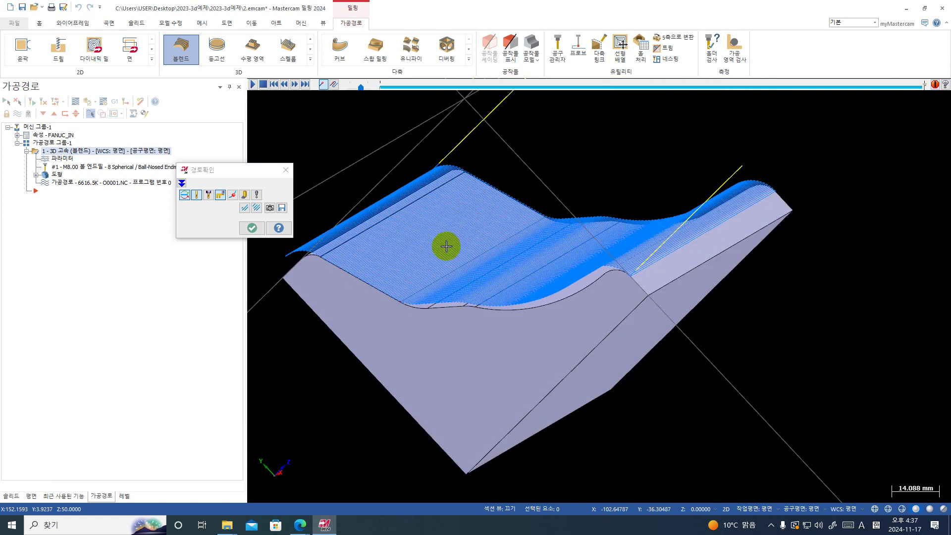
middle_click_drag(408, 208, 575, 274)
mouse_move(516, 272)
middle_mouse_down()
mouse_move(529, 269)
mouse_move(511, 254)
middle_mouse_up()
scroll(523, 257, "down", 2)
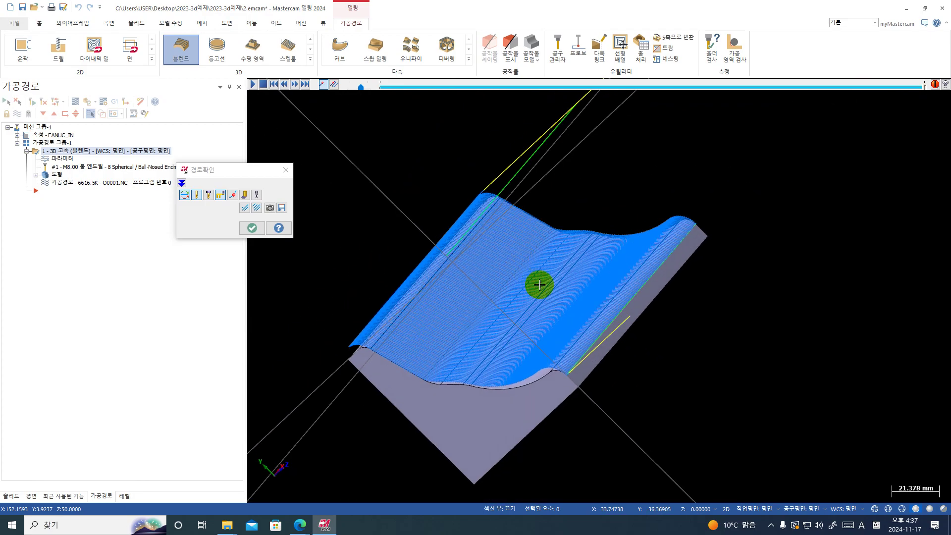
middle_click_drag(540, 285, 545, 263)
left_click(286, 170)
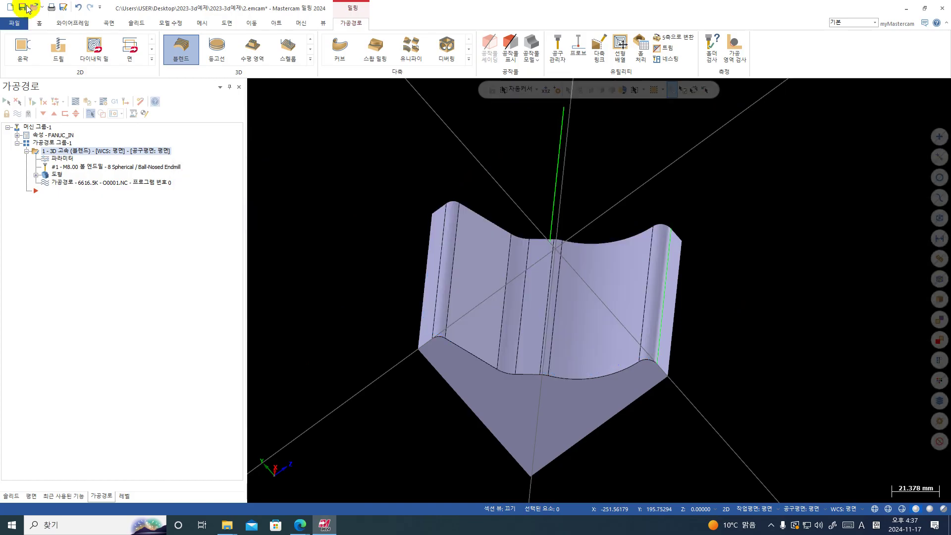
- Save a copy of the part on the desktop (바탕 화면) as 브랜드
left_click(14, 22)
left_click(70, 154)
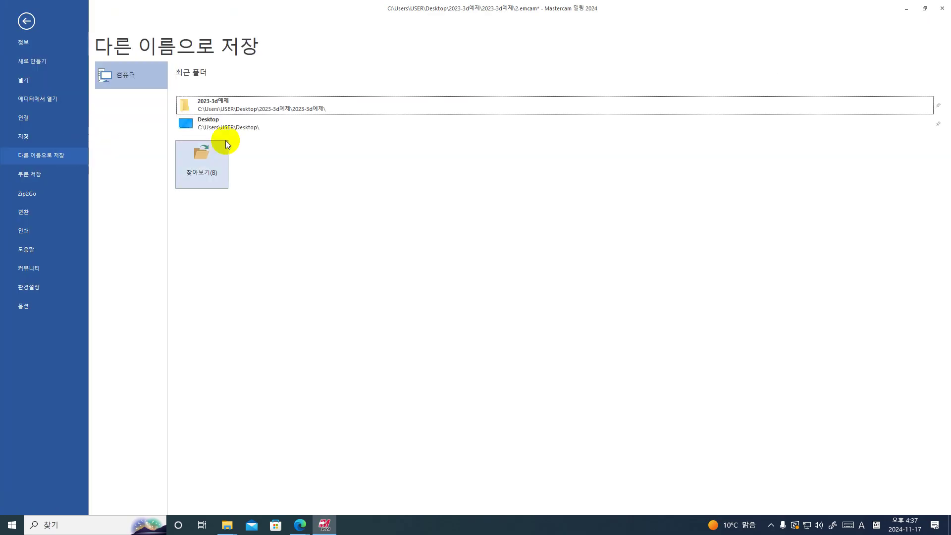
left_click(224, 109)
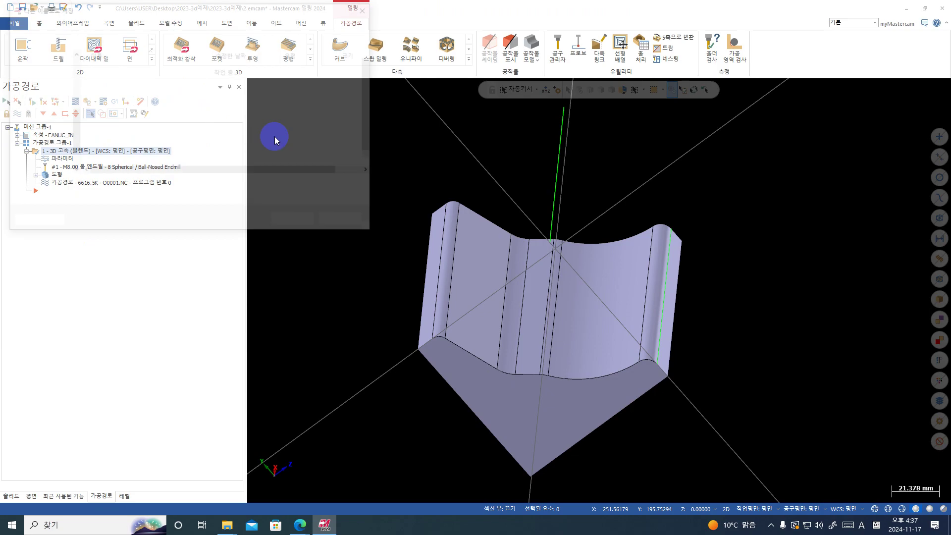
left_click(52, 116)
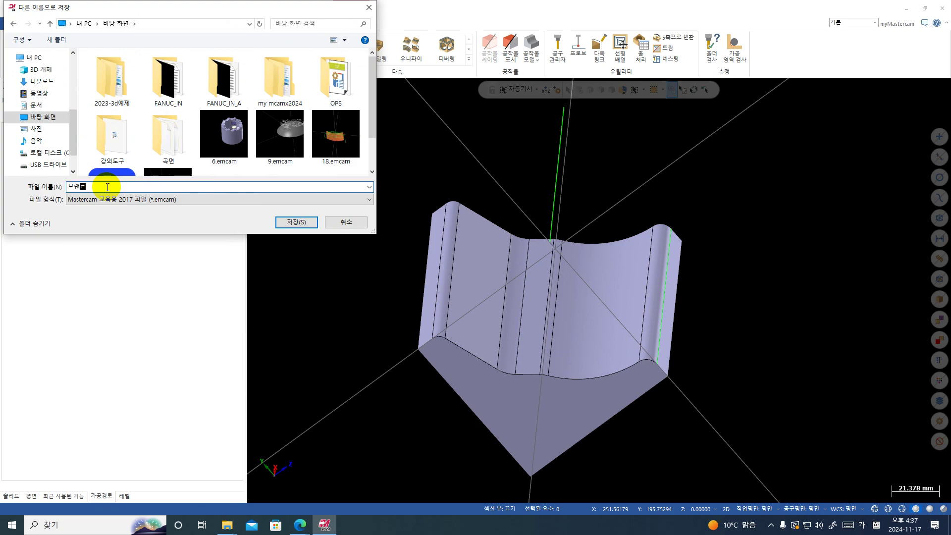
left_click(107, 187)
type("브랜드")
key("Return")
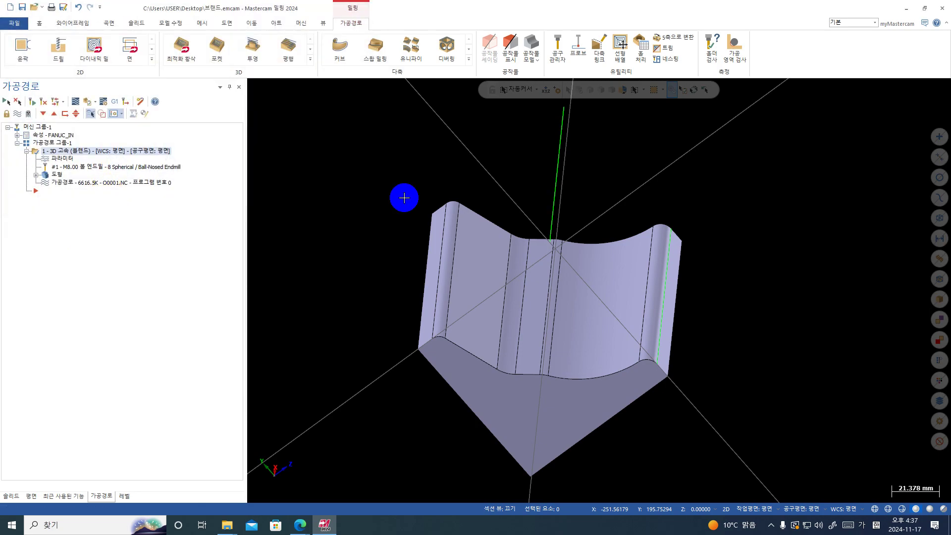
- Open 1.mcam from the 2023-3d예제 folder in a maximized window and dismiss the older-version notice
left_click(924, 8)
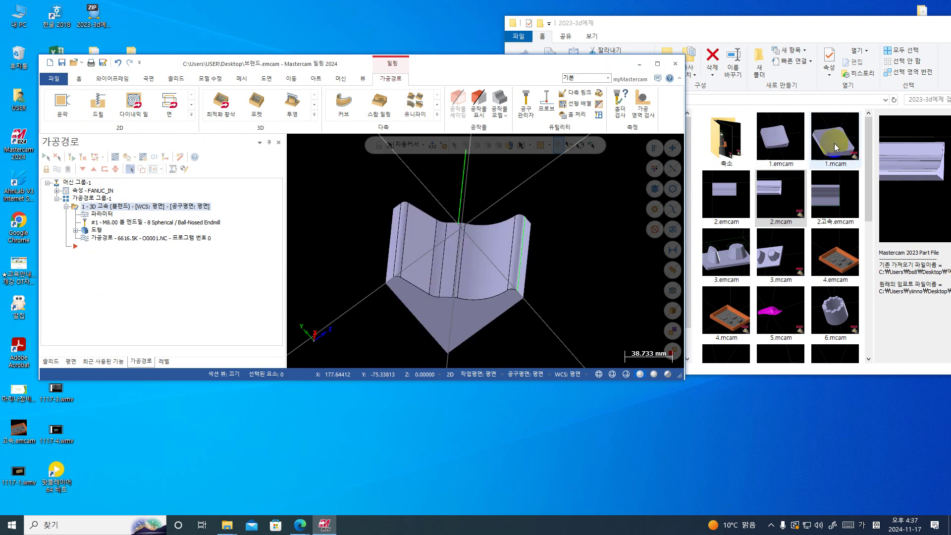
left_click_drag(836, 147, 546, 180)
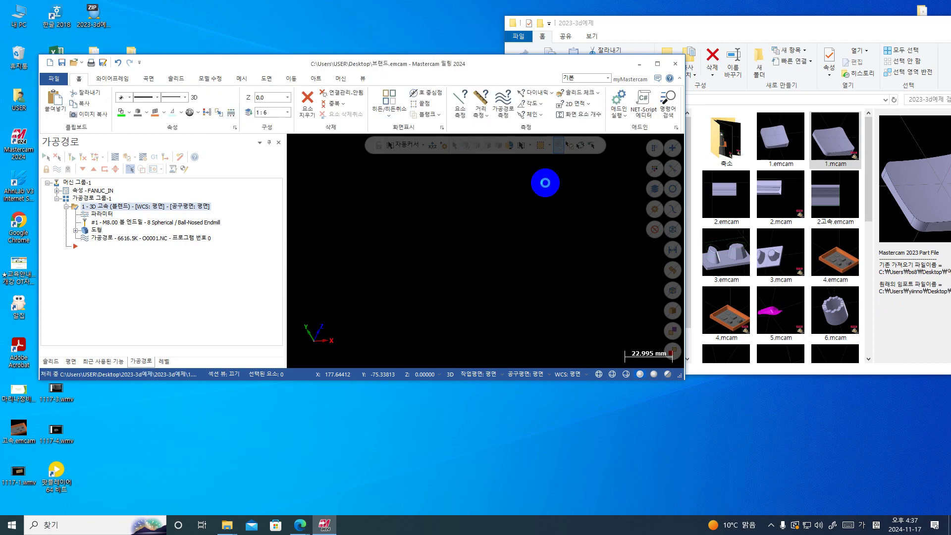
scroll(802, 309, "down", 5)
scroll(802, 309, "up", 5)
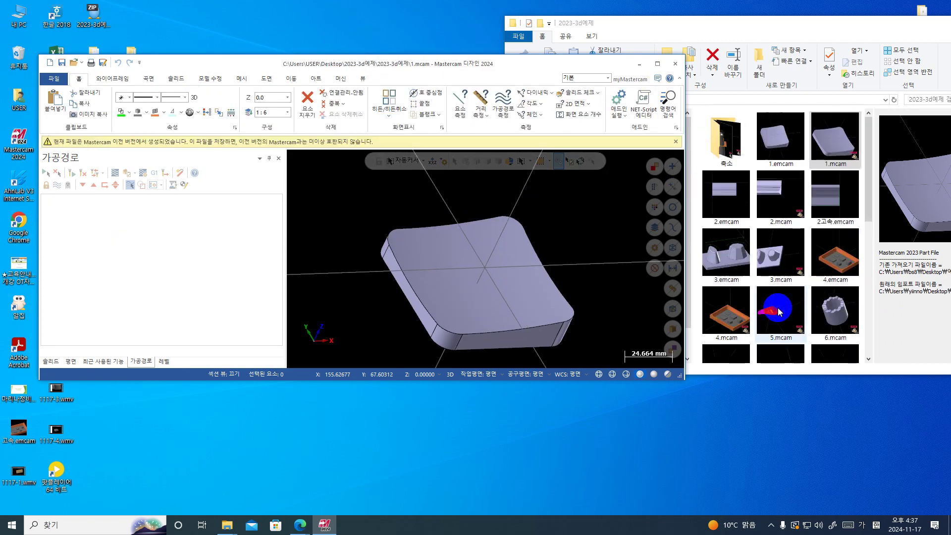
left_click(657, 63)
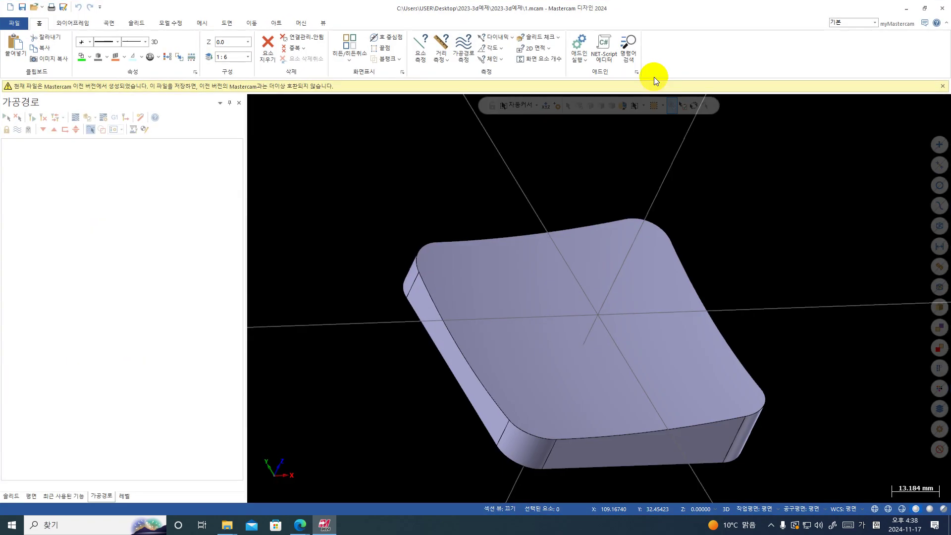
left_click(943, 86)
middle_click_drag(913, 138, 623, 189)
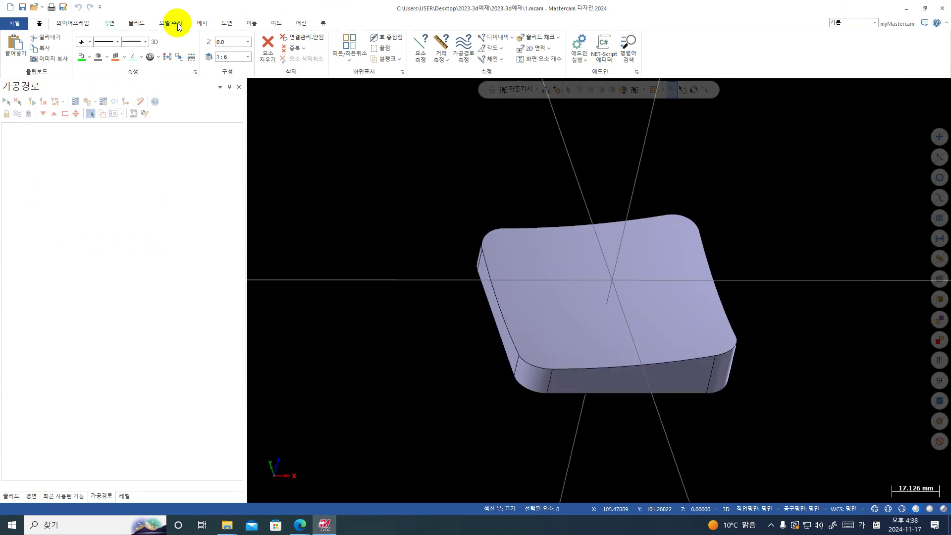
- Apply a constant-radius fillet of 5 mm to the plate's upper edge with tangent propagation around the whole outline
left_click(137, 25)
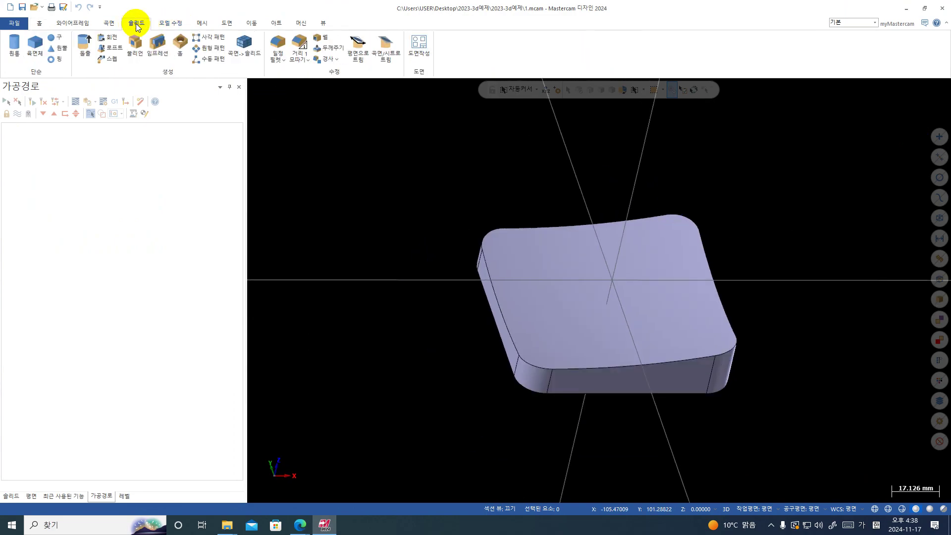
left_click(278, 45)
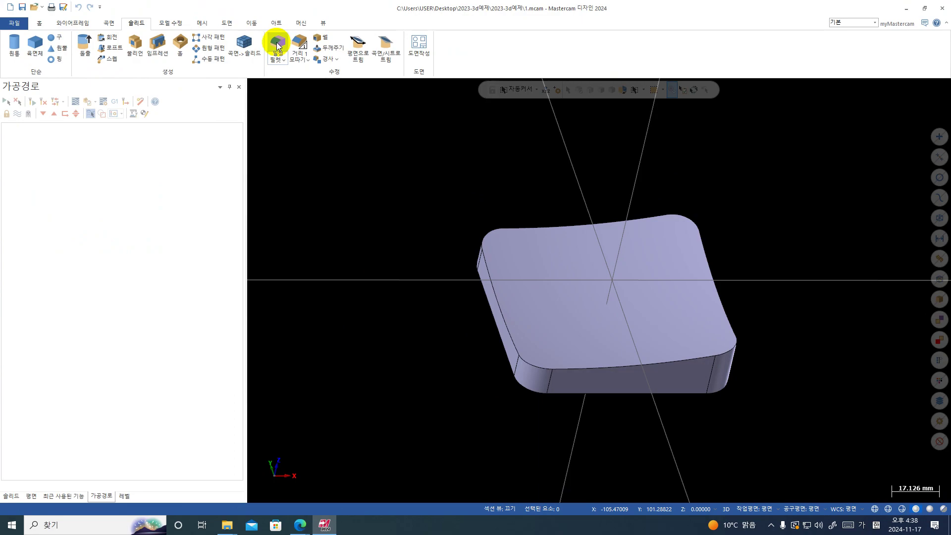
left_click(487, 258)
left_click(570, 109)
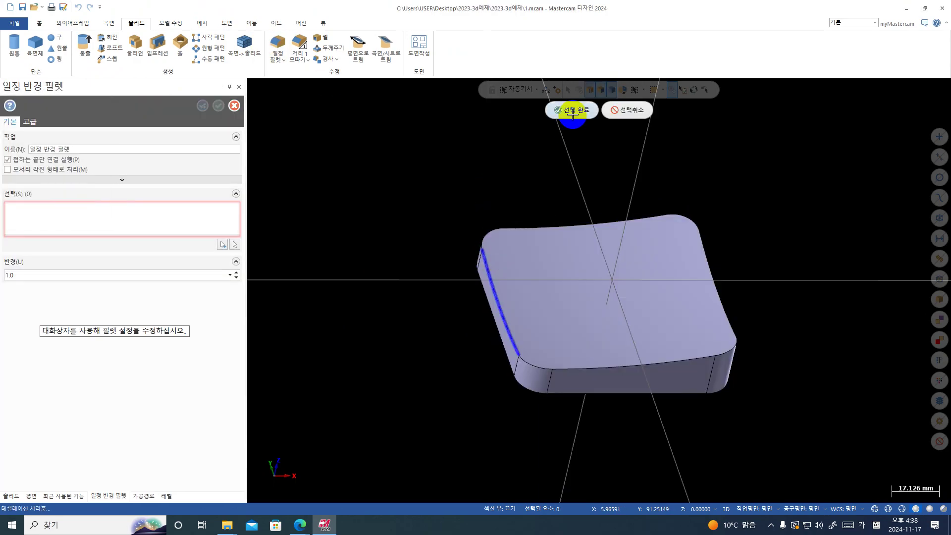
left_click(62, 270)
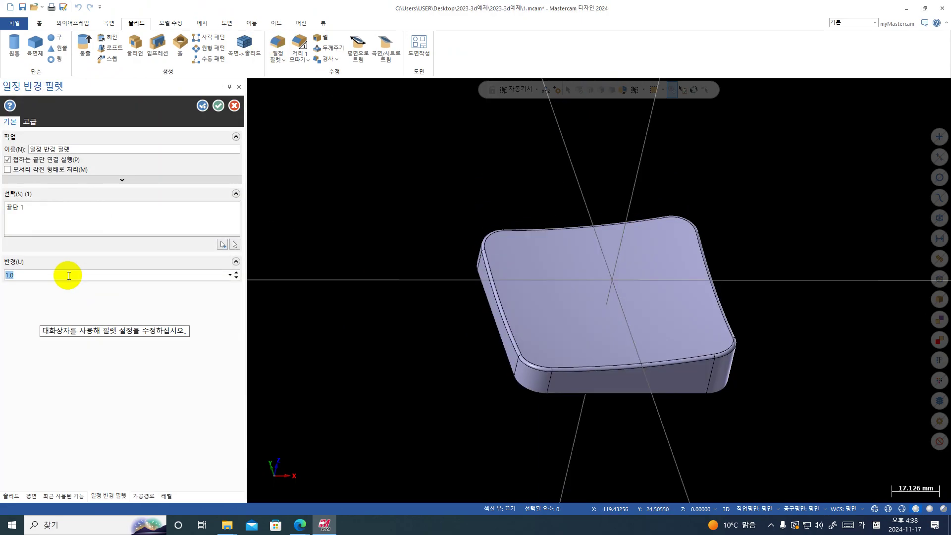
type("5")
key("Return")
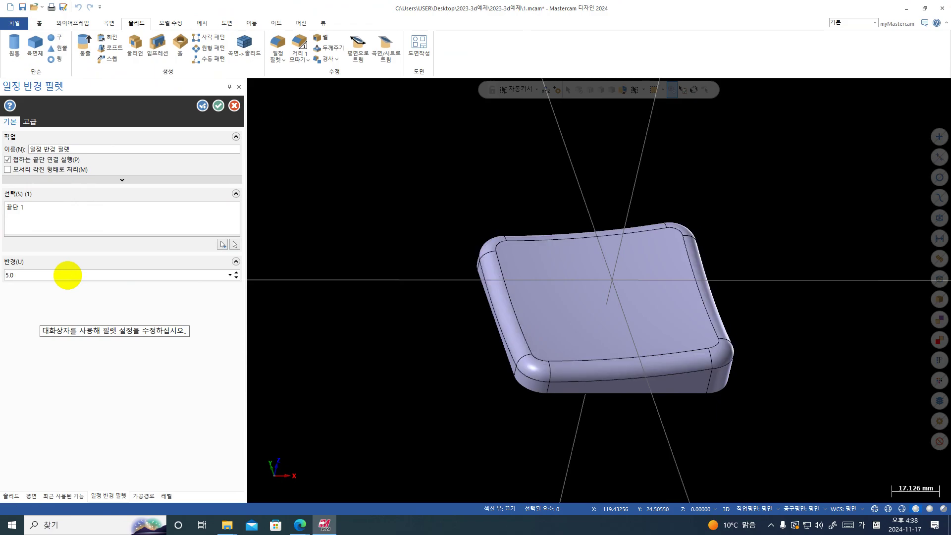
left_click(218, 105)
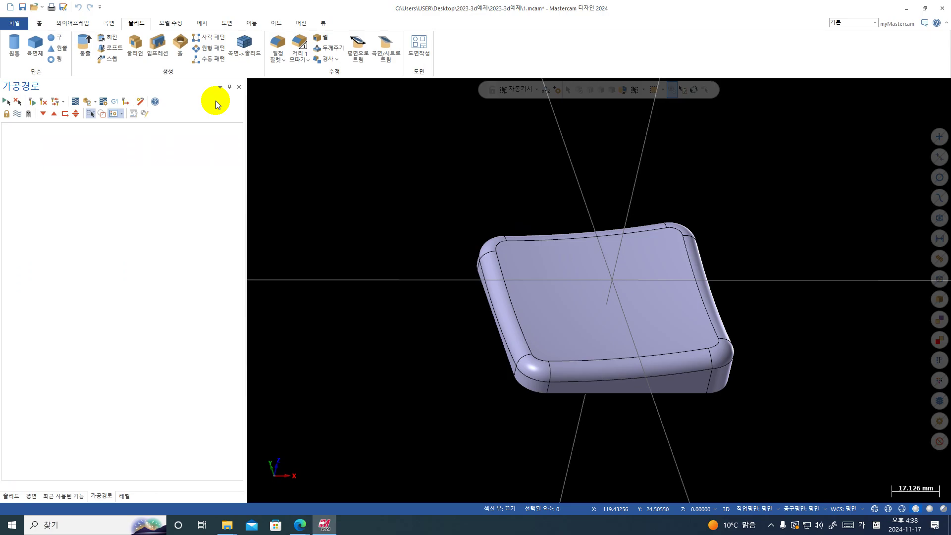
left_click(440, 224)
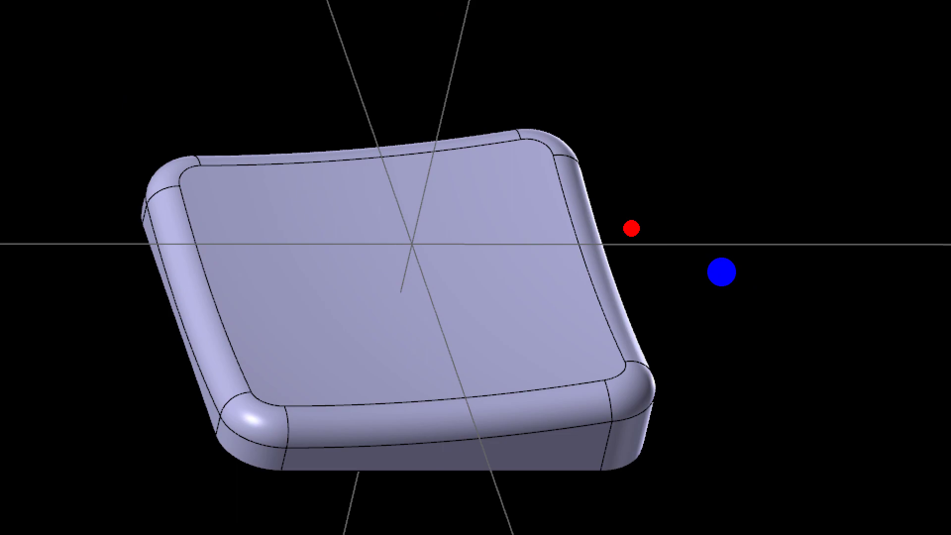
mouse_move(620, 272)
left_mouse_down()
mouse_move(638, 308)
mouse_move(658, 278)
left_mouse_up()
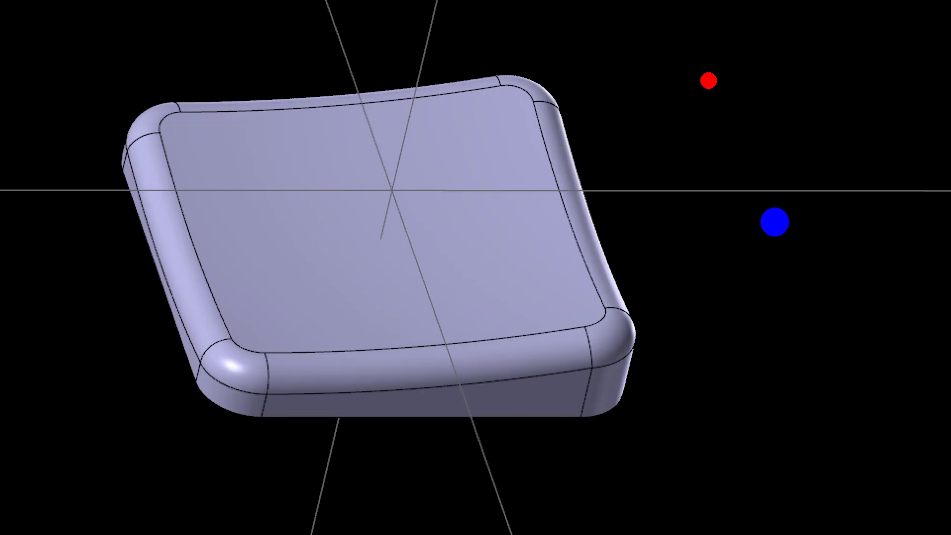
left_click_drag(779, 222, 736, 291)
left_click_drag(640, 155, 742, 193)
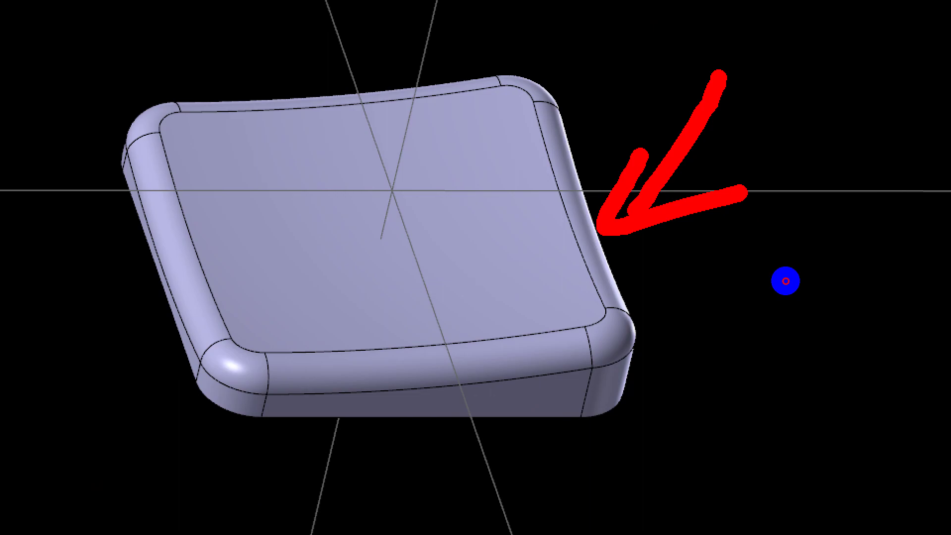
left_click_drag(537, 106, 580, 31)
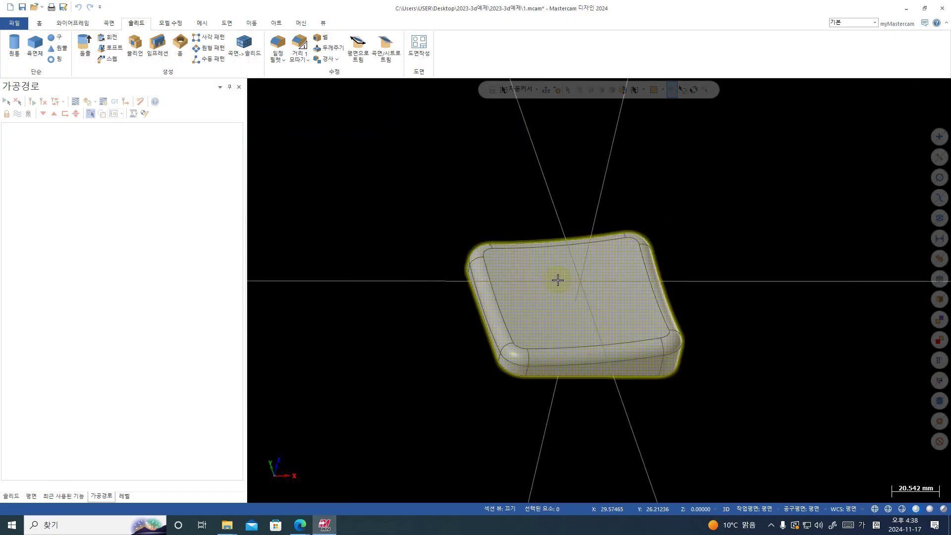
- Create a silhouette boundary (실루엣 바운더리) in the plan view from all the fillet faces around the plate's upper edge
left_click(301, 22)
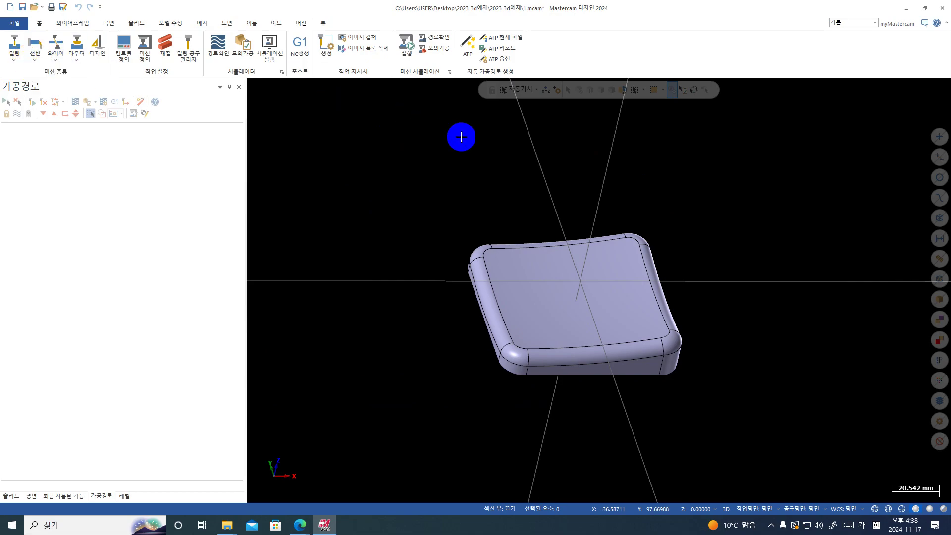
right_click_drag(617, 131, 747, 242)
left_click(667, 185)
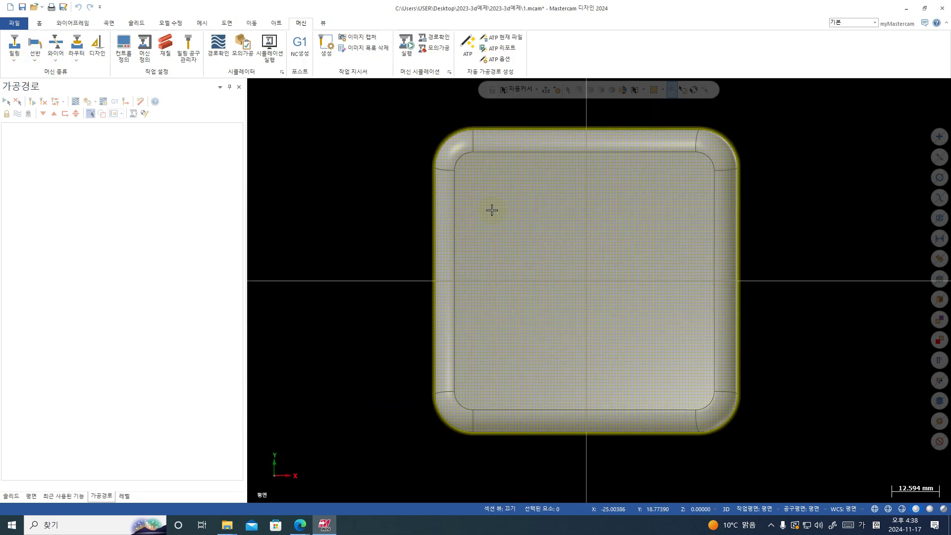
left_click(71, 23)
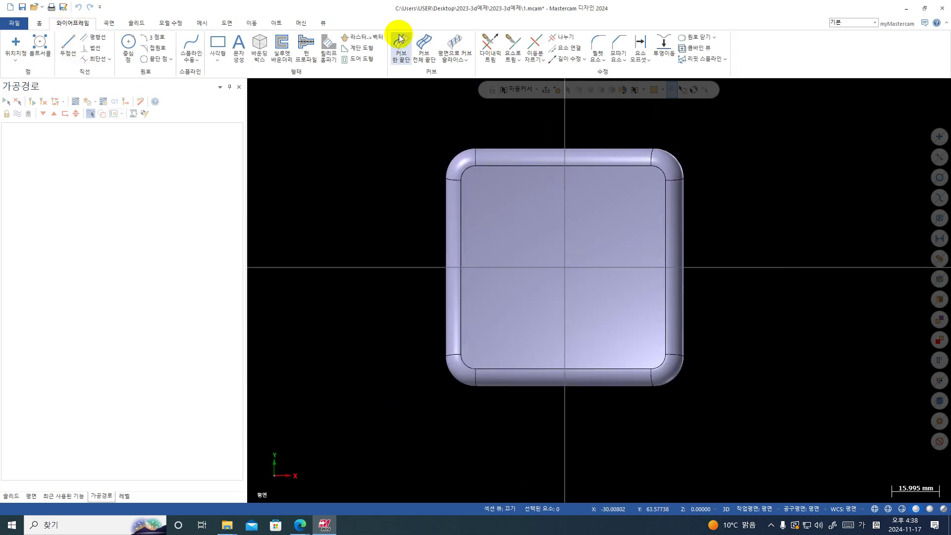
left_click(283, 48)
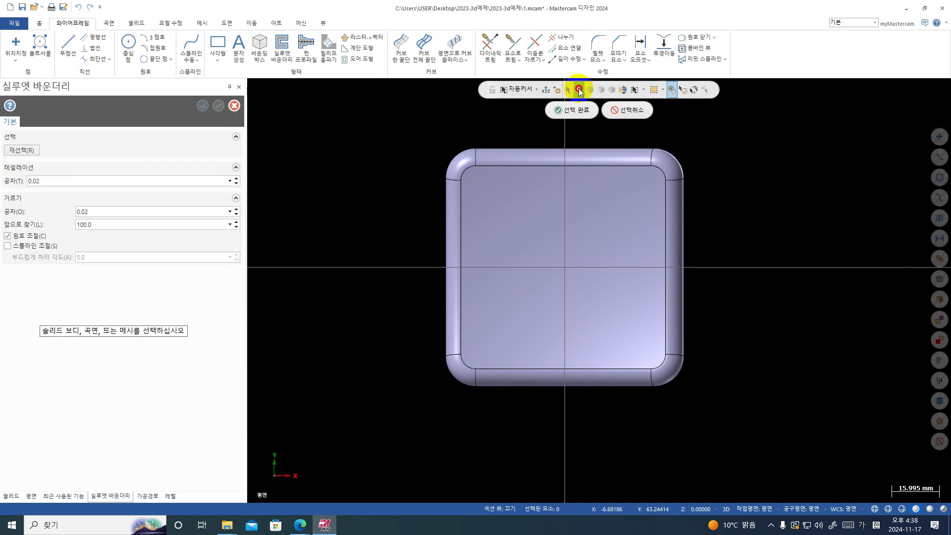
left_click(601, 89)
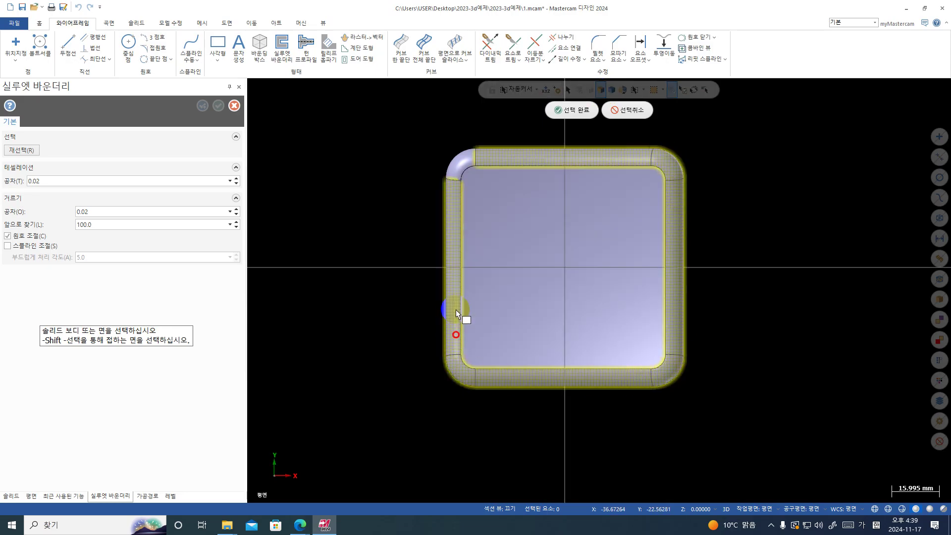
left_click(570, 109)
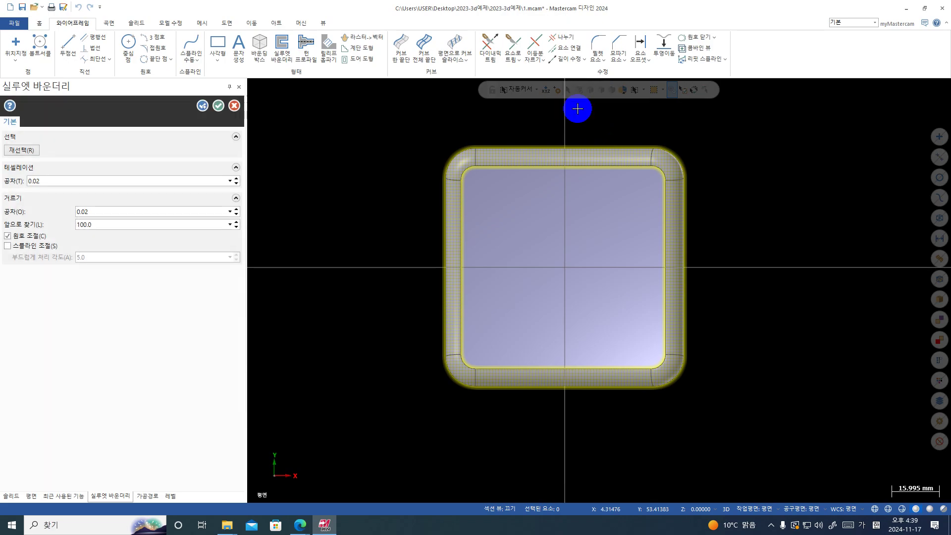
left_click(220, 106)
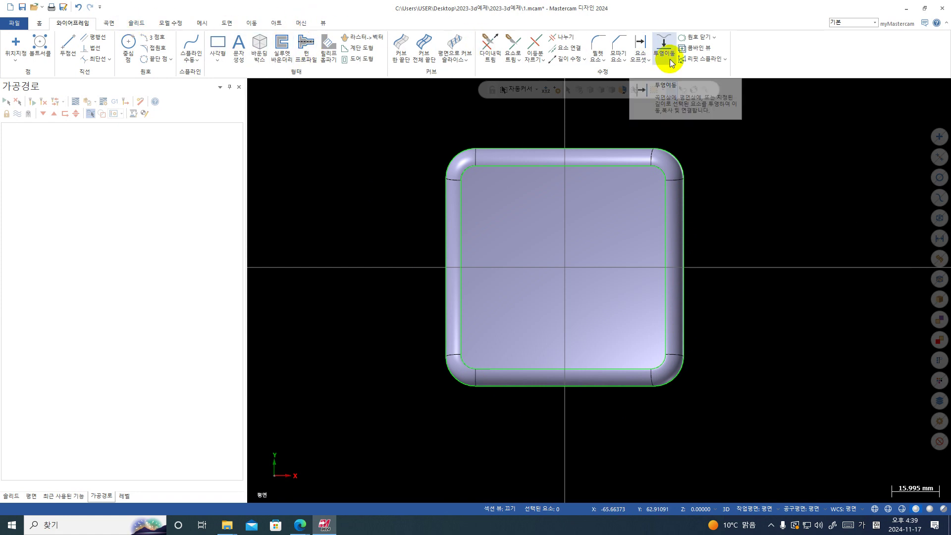
- Offset a copy of the outer silhouette chain outward by 1.45 mm with the contour offset (윤곽 오프셋)
left_click(643, 61)
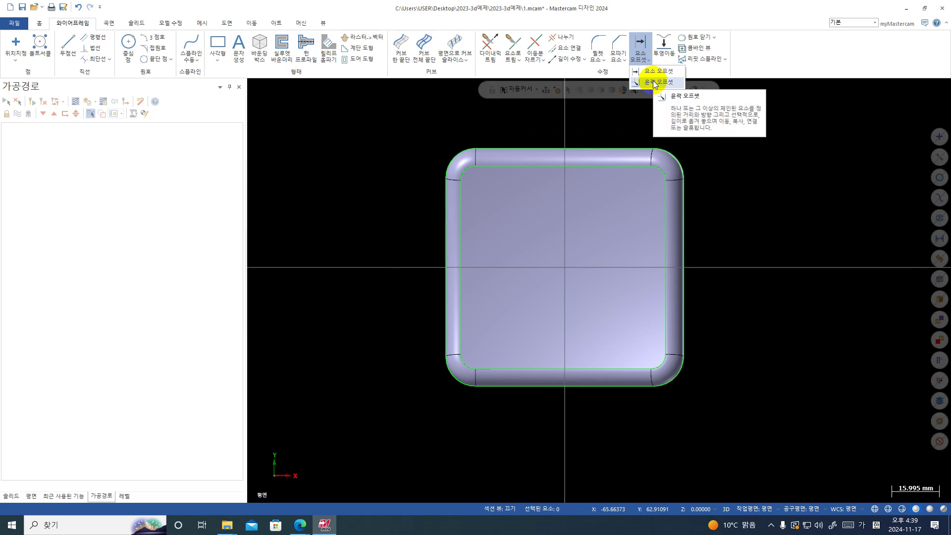
left_click(653, 81)
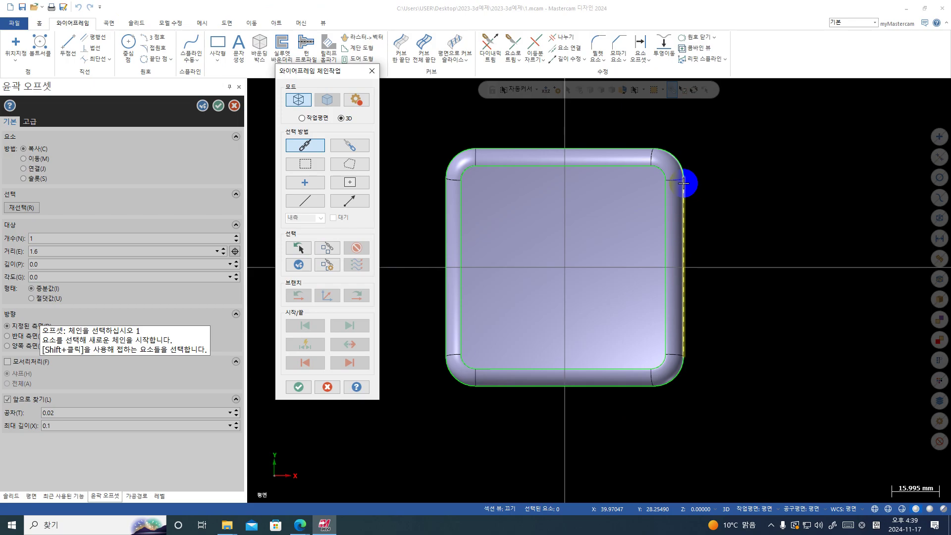
left_click(683, 183)
key("Return")
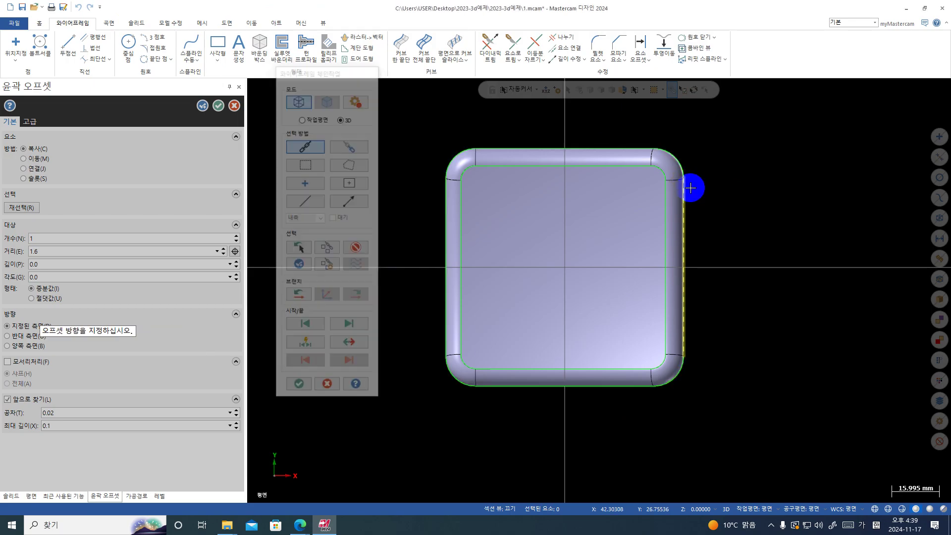
left_click(773, 203)
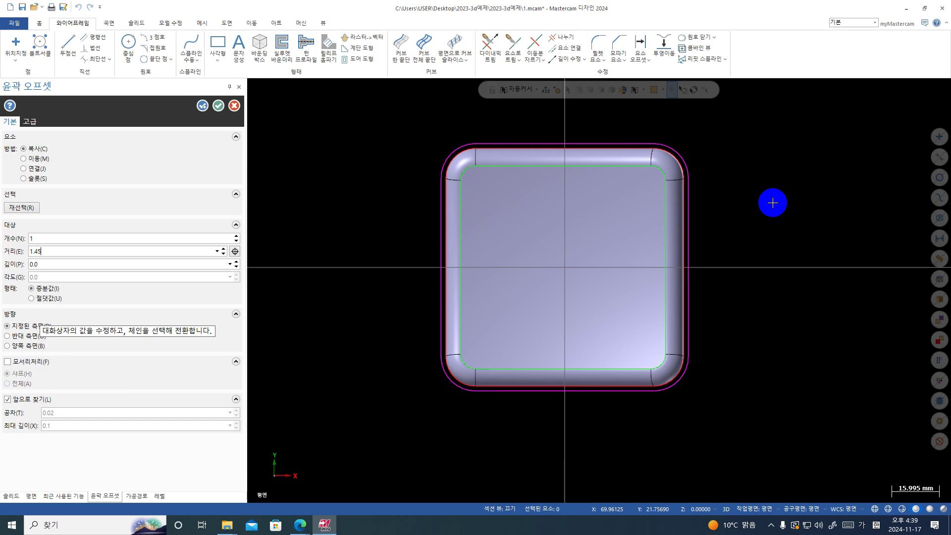
left_click(588, 210)
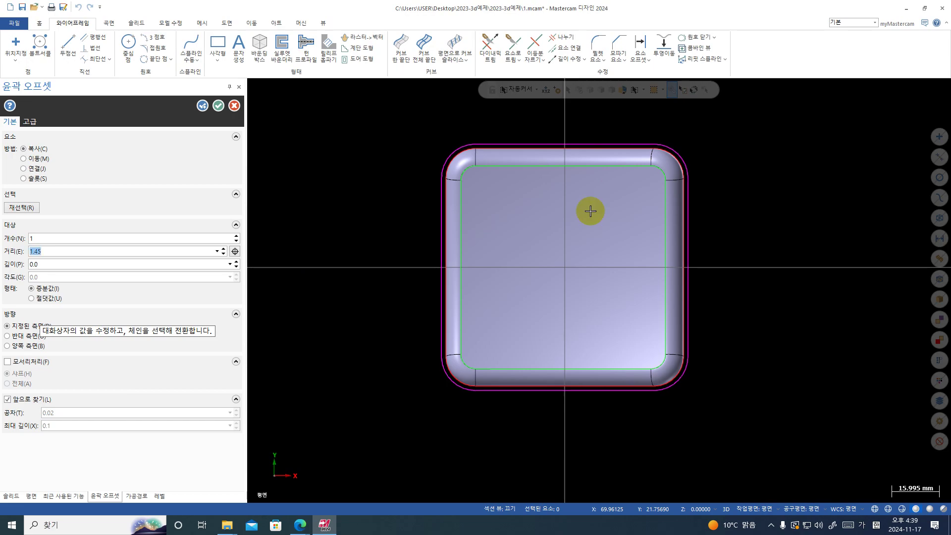
left_click(218, 106)
- Examine the offset boundary above the plate, clear the result colours and restore the plan view (평면)
middle_click_drag(437, 223, 482, 182)
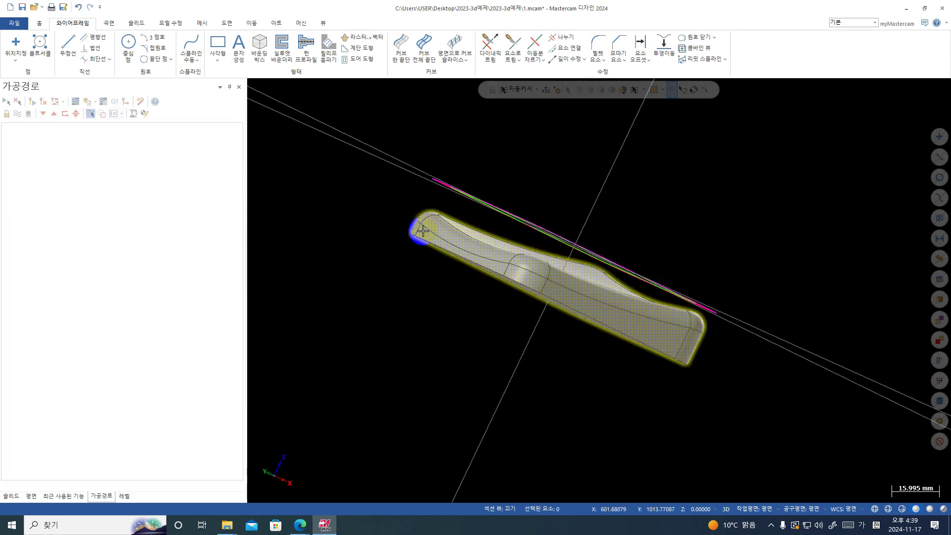
middle_click_drag(427, 227, 475, 208)
right_click(753, 121)
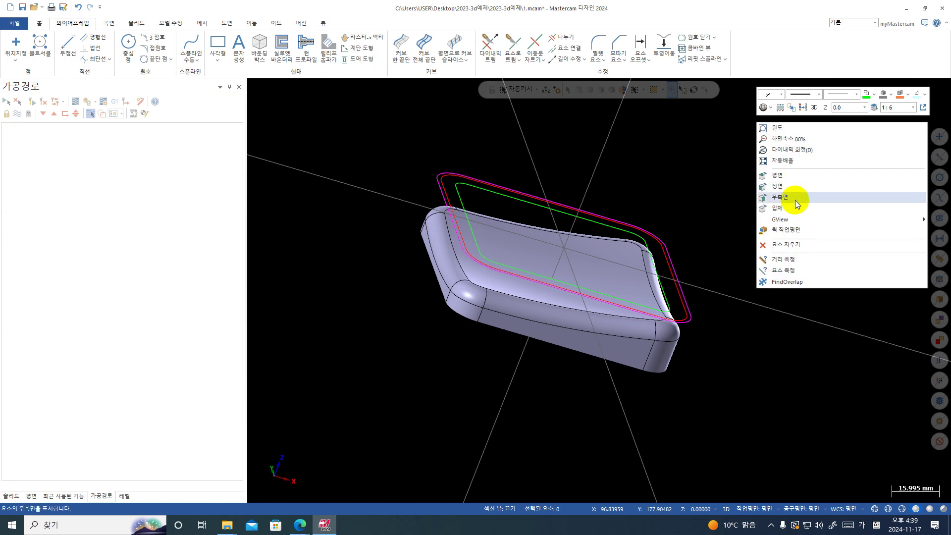
left_click(807, 107)
middle_click_drag(774, 230, 718, 247)
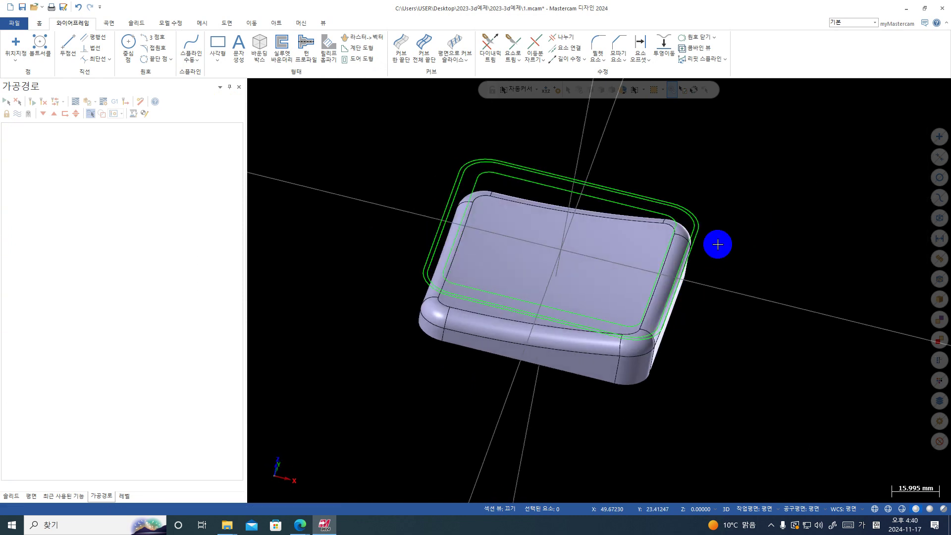
right_click(830, 243)
left_click(817, 233)
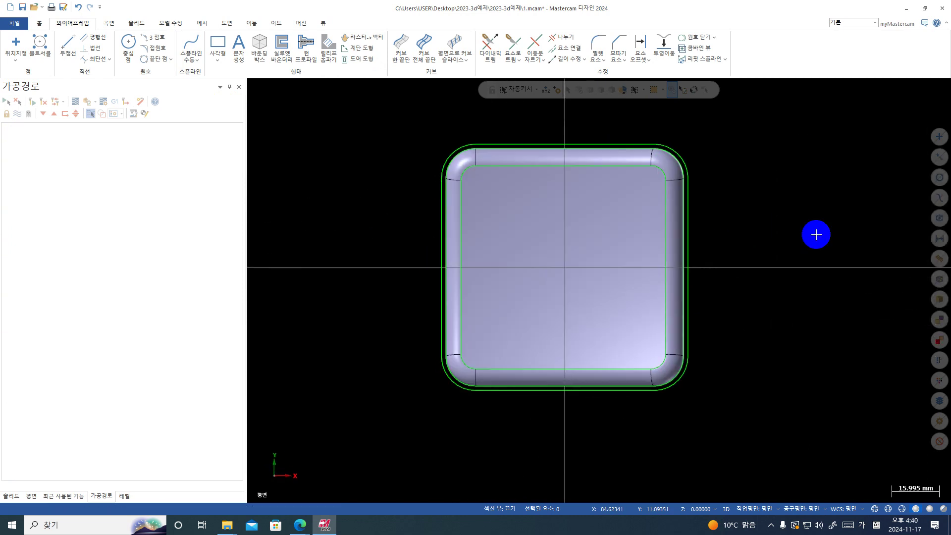
- Add a milling machine group using the FANUC_IN.mcam-mmd machine definition
left_click(301, 22)
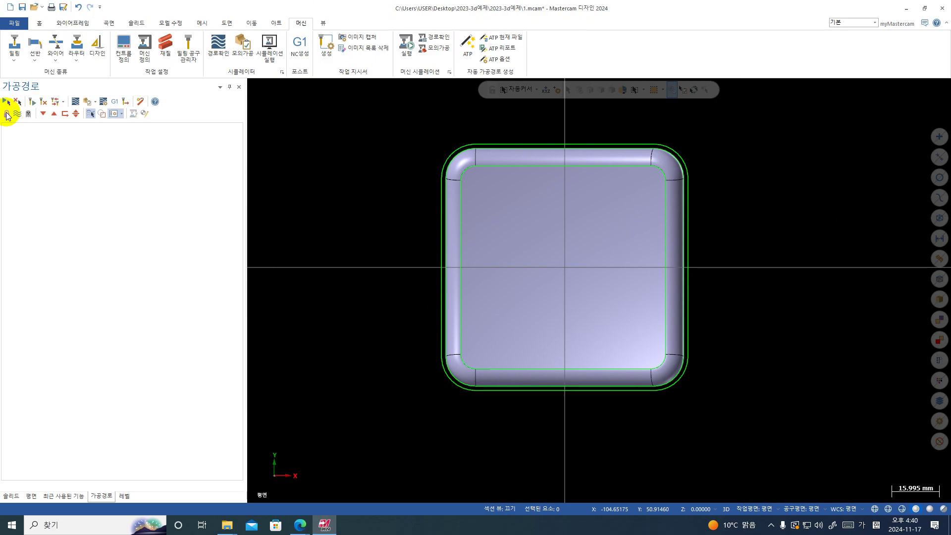
left_click(14, 62)
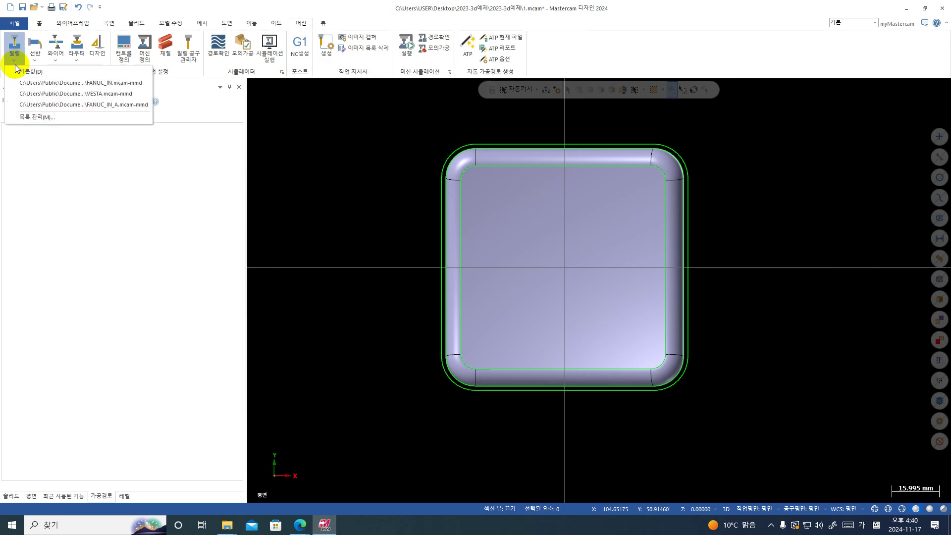
left_click(110, 89)
scroll(391, 260, "down", 1)
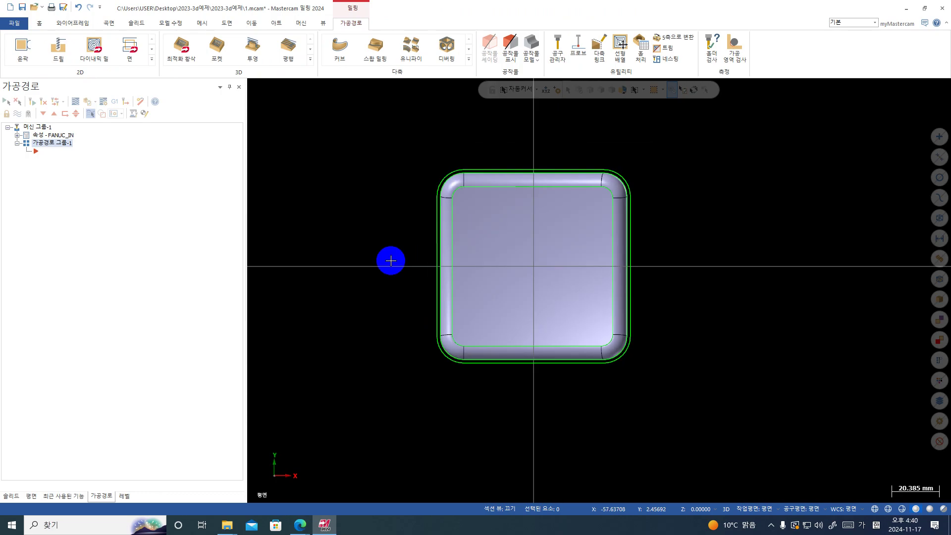
- Start a 3D high-speed blend (블렌드) toolpath, dismiss the missing-defaults notices and save its settings as the operation defaults (기본값)
left_click(310, 60)
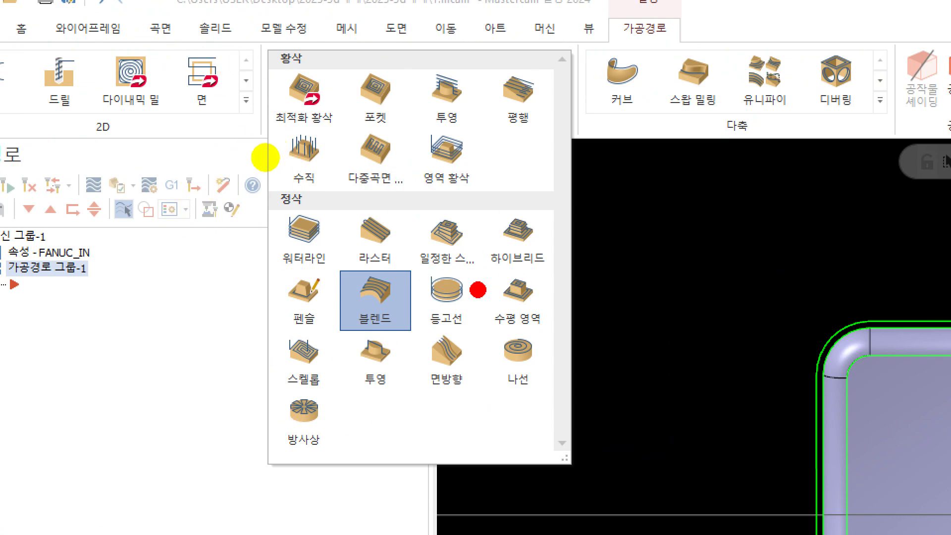
mouse_move(379, 341)
left_mouse_down()
mouse_move(351, 343)
mouse_move(365, 319)
left_mouse_up()
key("Escape")
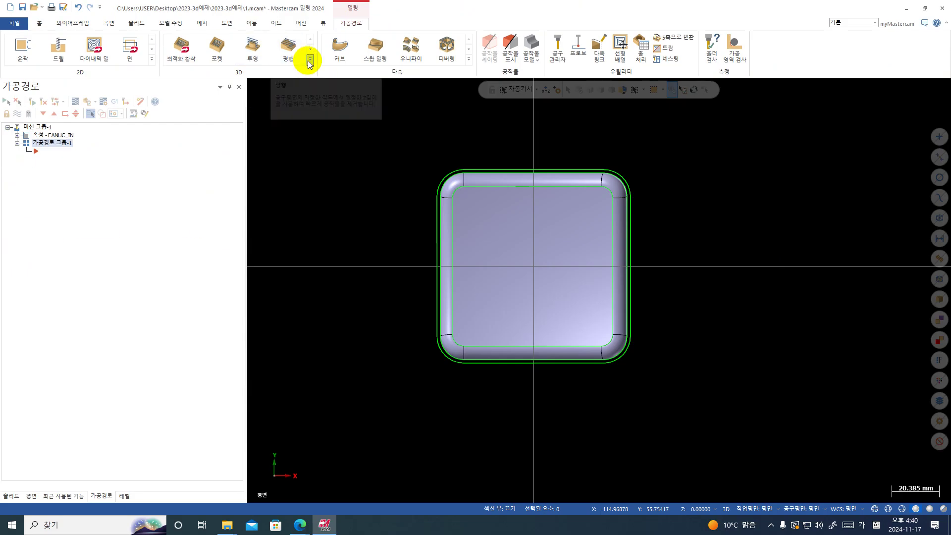
left_click(309, 62)
left_click(221, 155)
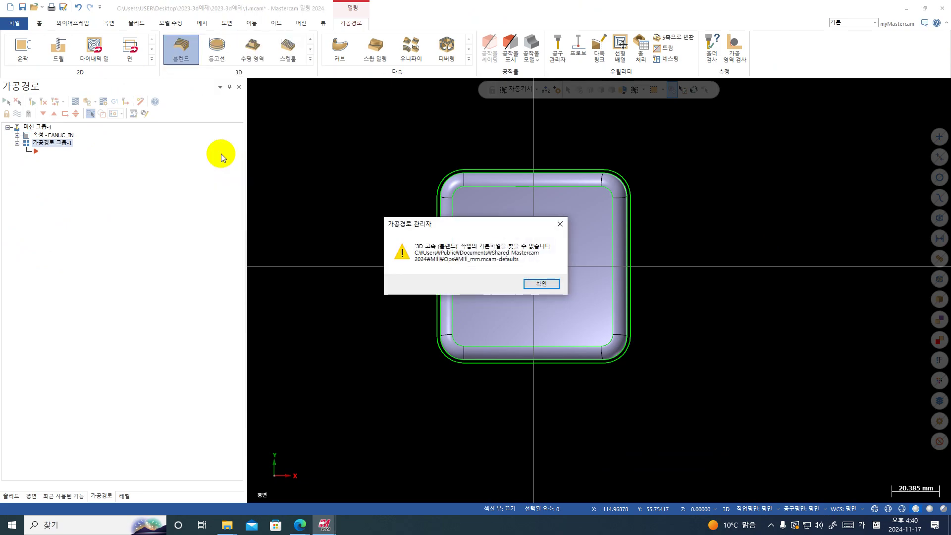
left_click(537, 284)
left_click(534, 285)
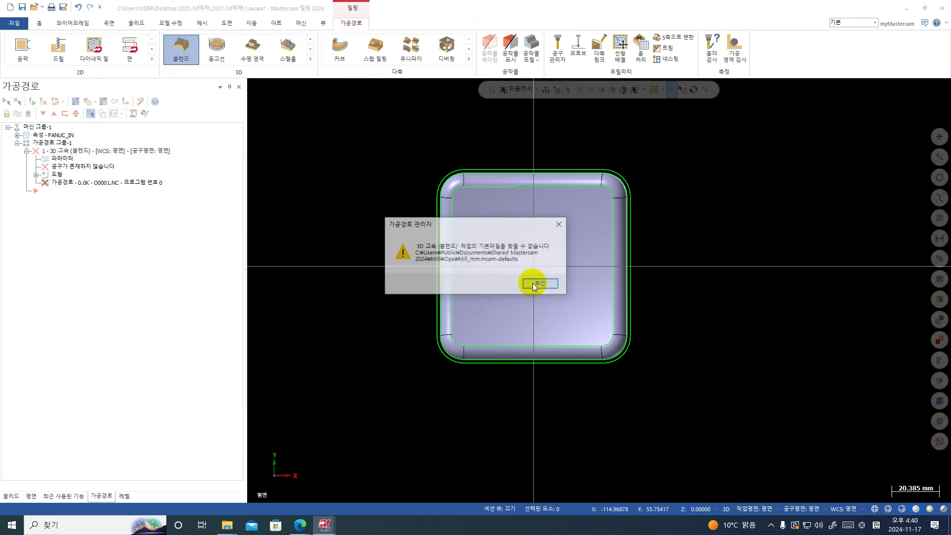
left_click(535, 284)
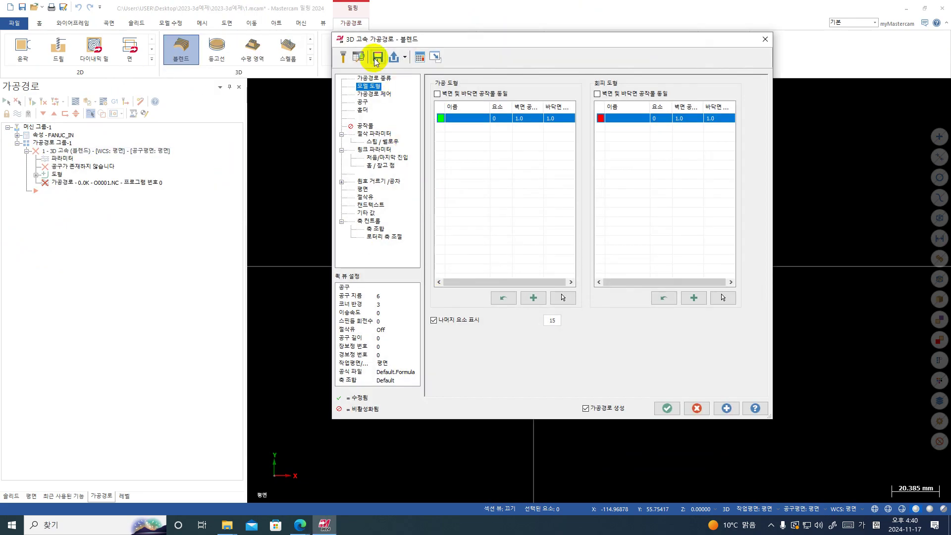
left_click(376, 58)
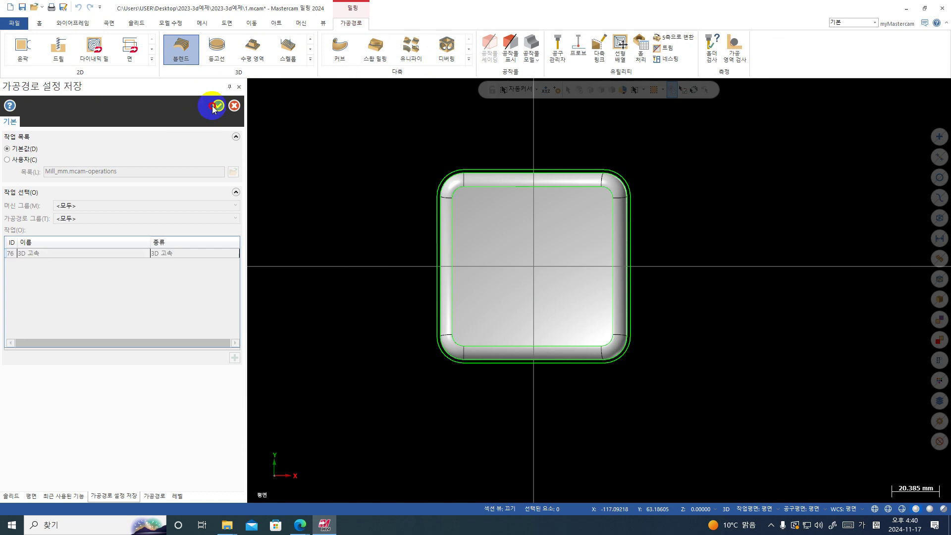
left_click(218, 106)
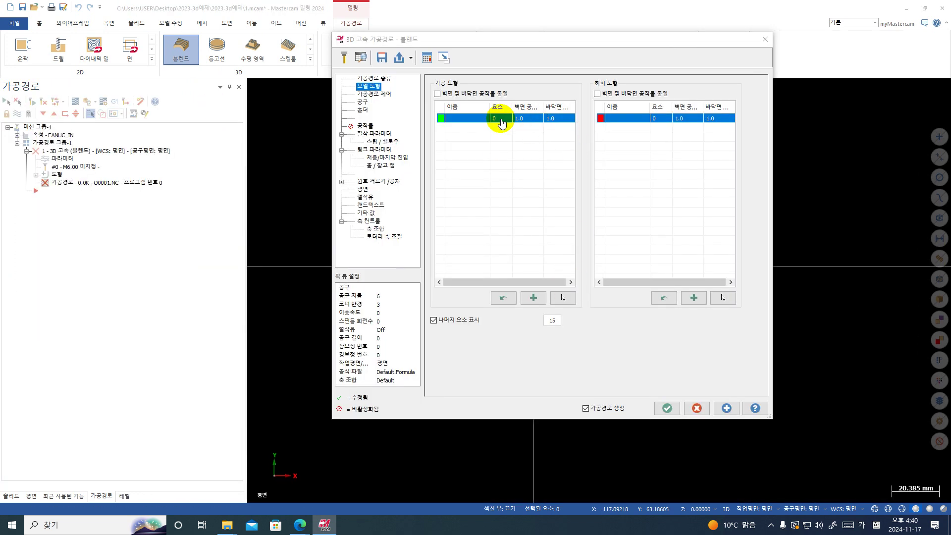
- Assign the whole plate as machining geometry for the blend toolpath with wall and floor stock of 0.0
left_click(563, 297)
left_click_drag(679, 135, 400, 416)
key("Return")
left_click(533, 119)
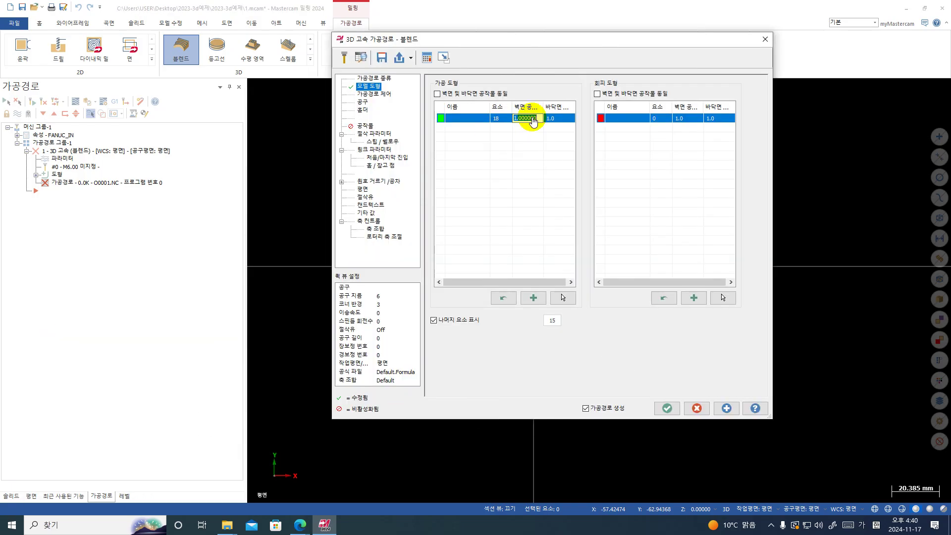
left_click(550, 119)
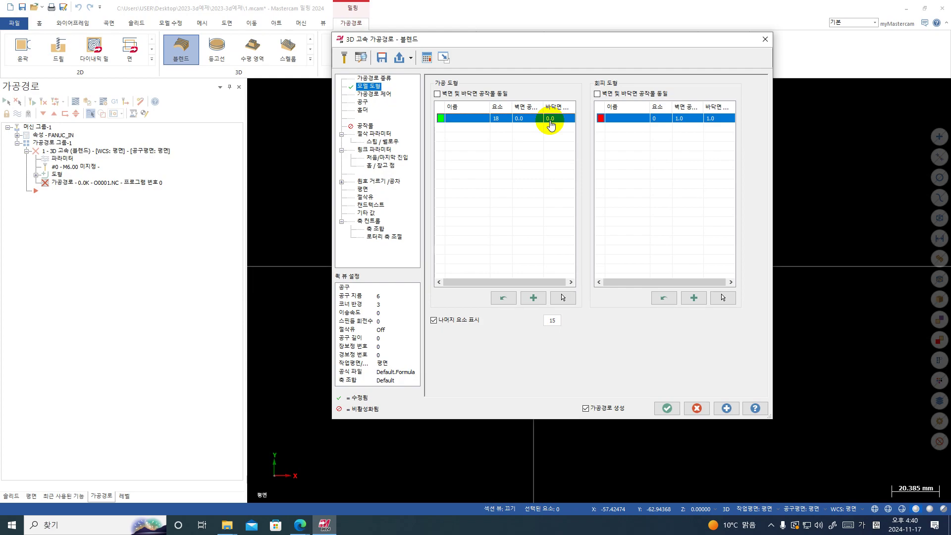
- Chain the inner boundary and the outermost boundary above the plate as the two blend curves (커브)
left_click(372, 94)
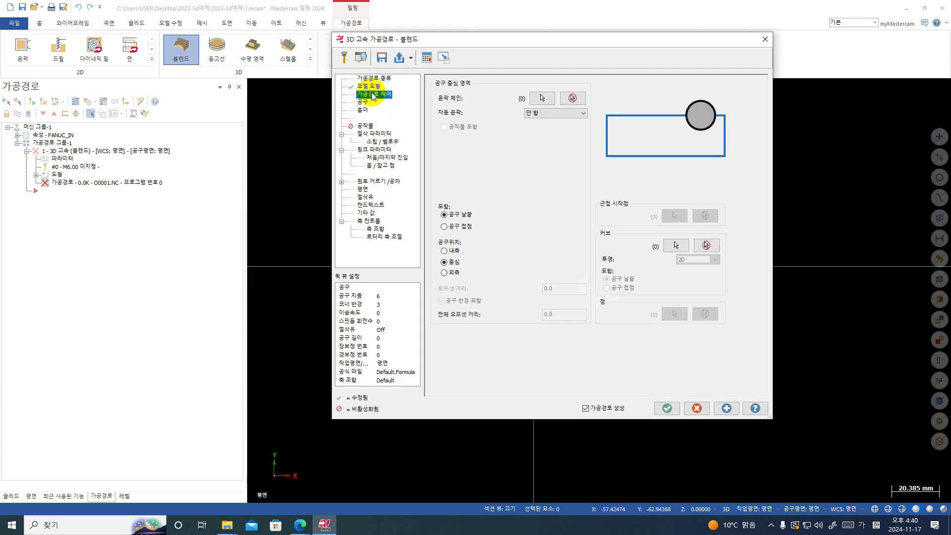
left_click(369, 86)
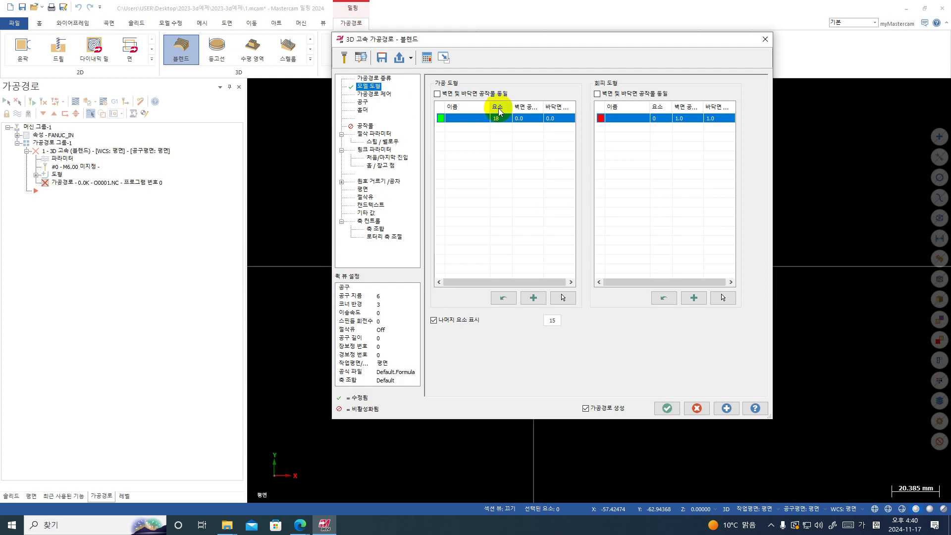
left_click(369, 93)
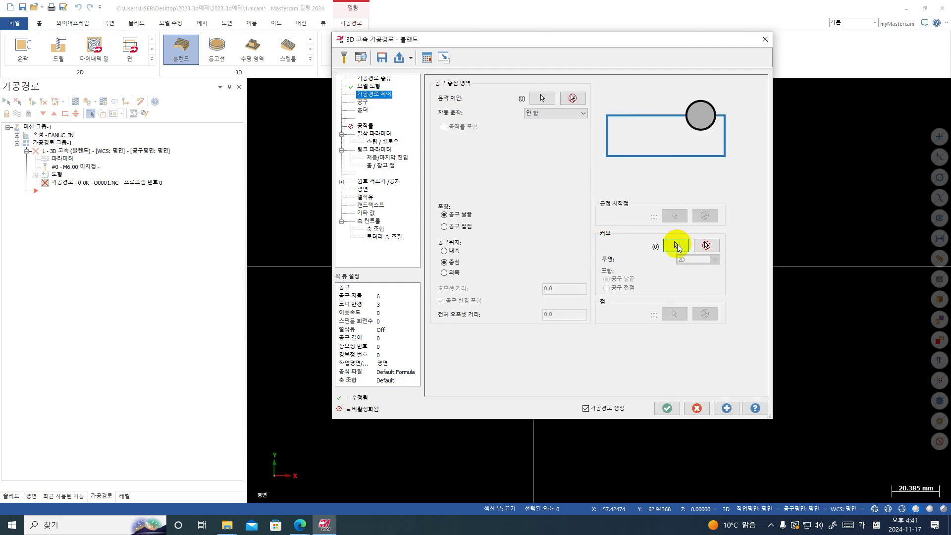
left_click(676, 245)
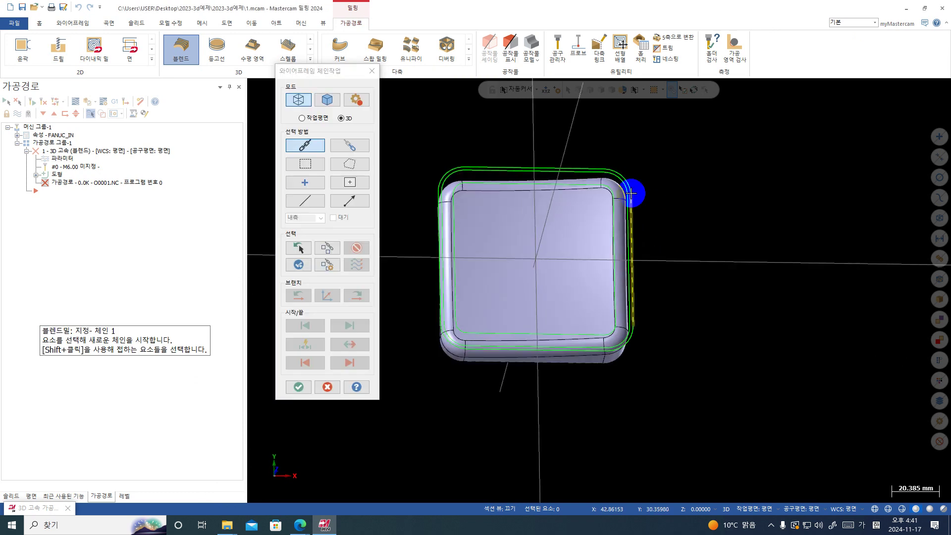
middle_click_drag(631, 193, 604, 203)
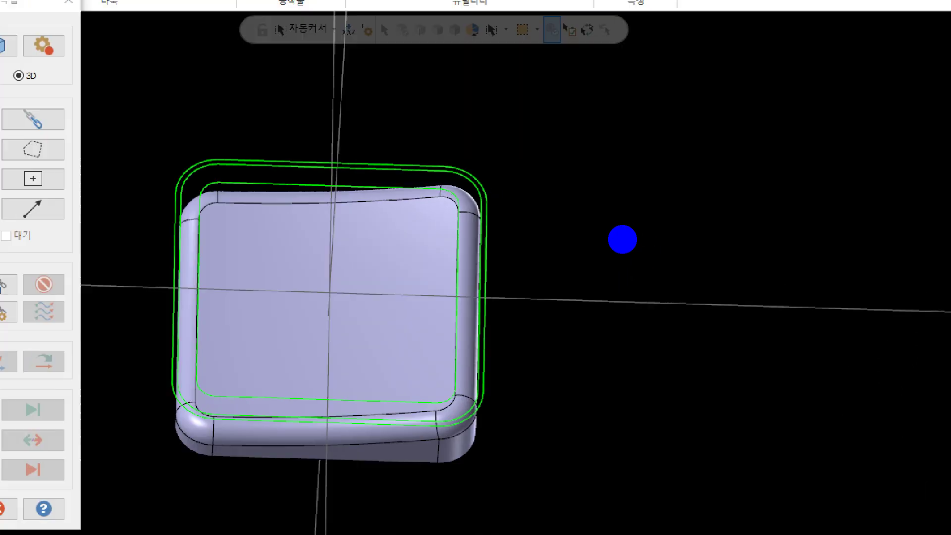
left_click_drag(602, 240, 653, 275)
mouse_move(627, 271)
left_mouse_down()
mouse_move(642, 282)
mouse_move(629, 382)
left_mouse_up()
left_click(580, 292)
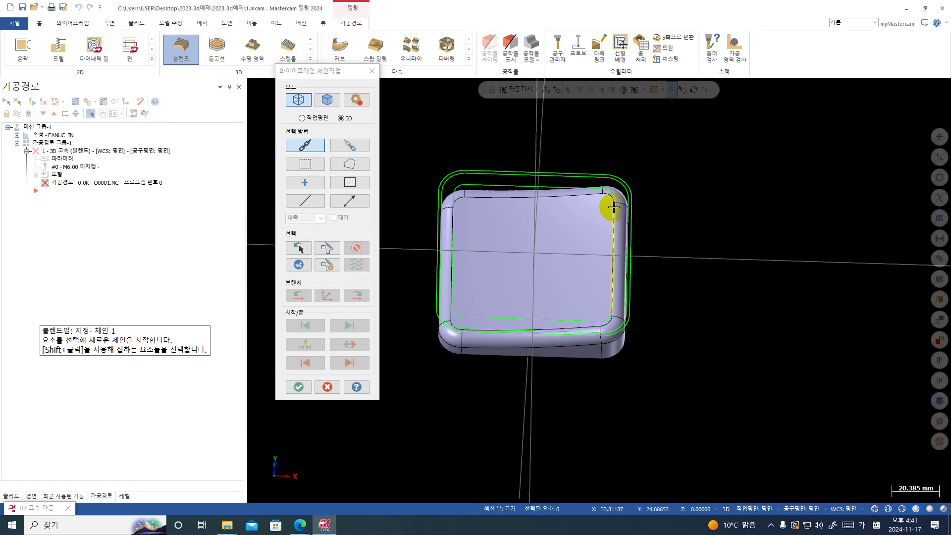
middle_click_drag(613, 208, 609, 205)
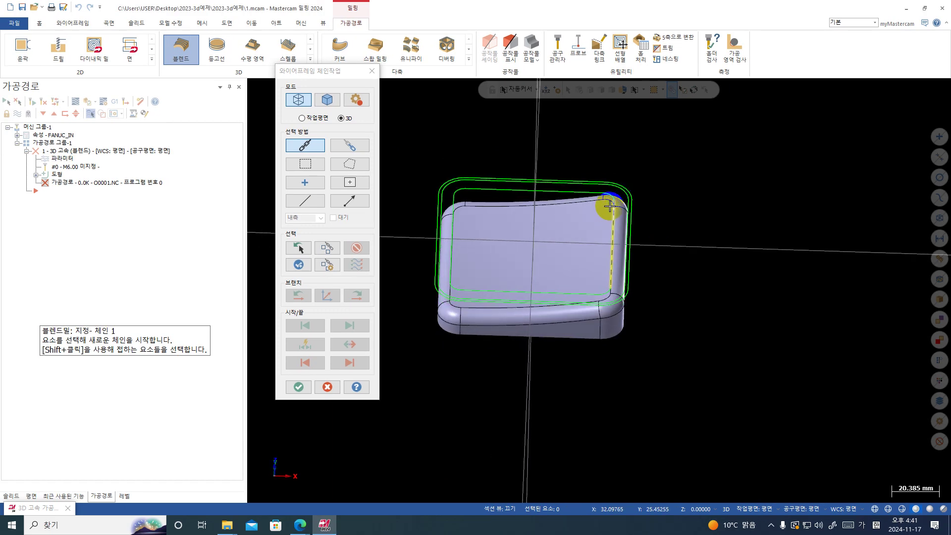
left_click(610, 207)
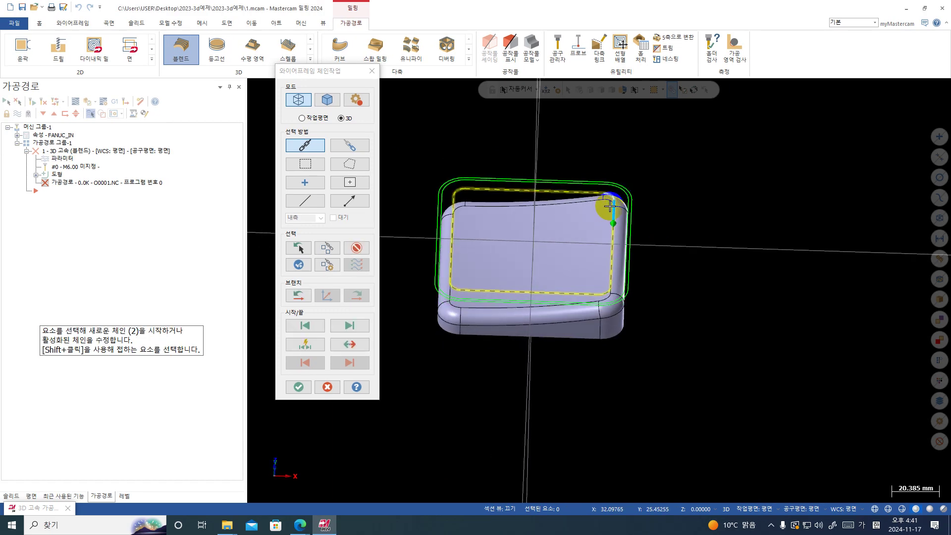
left_click(634, 205)
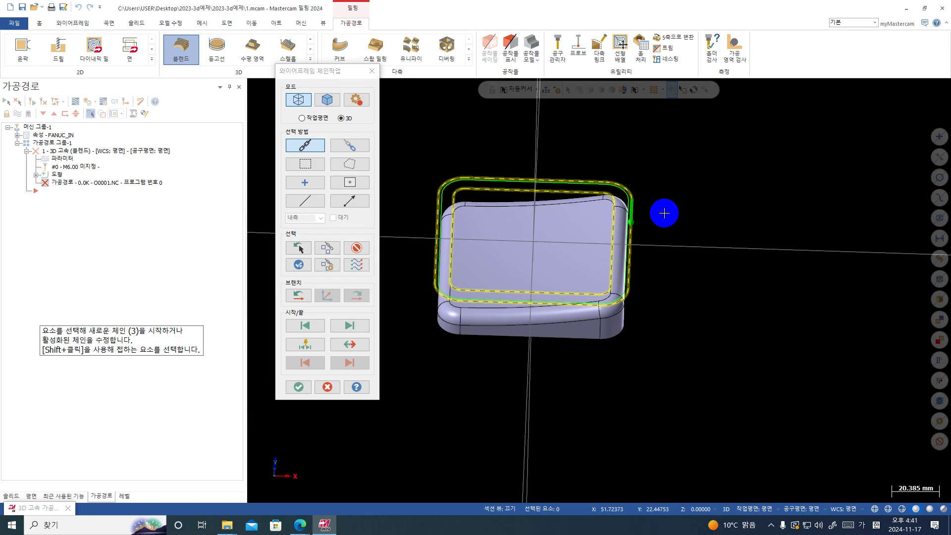
left_click(603, 203)
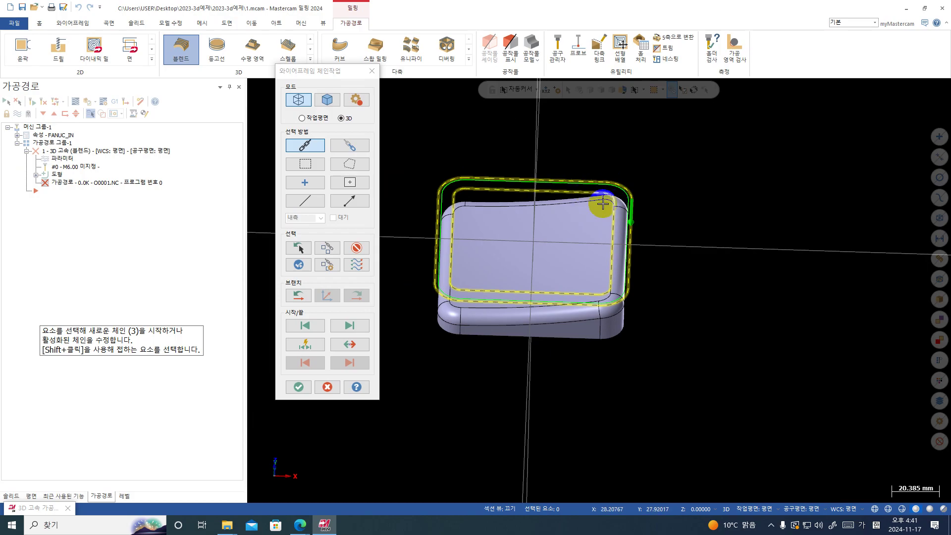
right_click(658, 221)
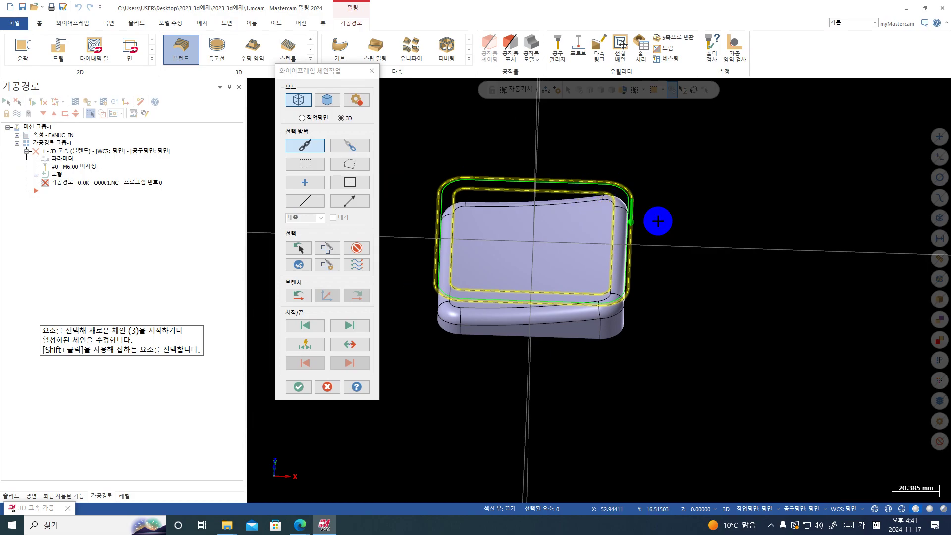
key("Return")
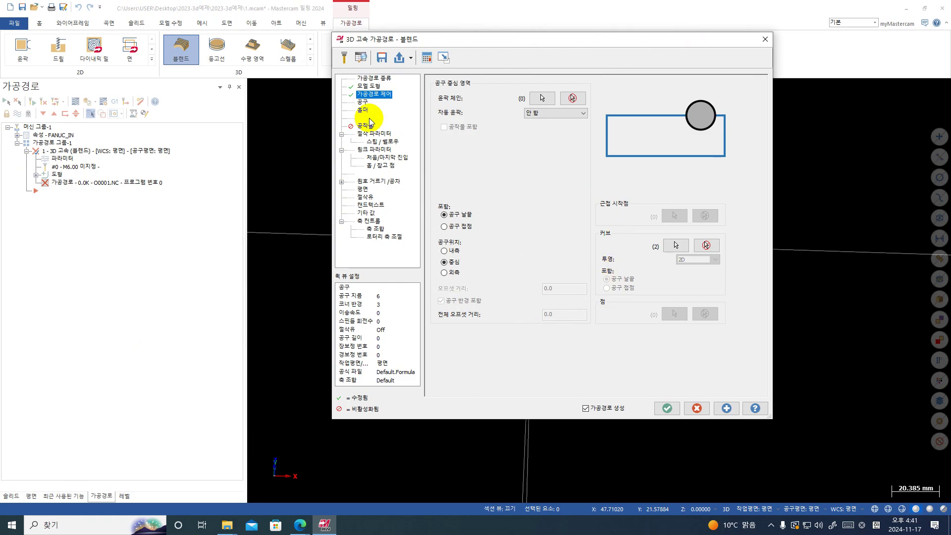
- Create a ball endmill (볼 엔드밀) with a cutting diameter of 3 for the blend toolpath
left_click(363, 102)
right_click(548, 148)
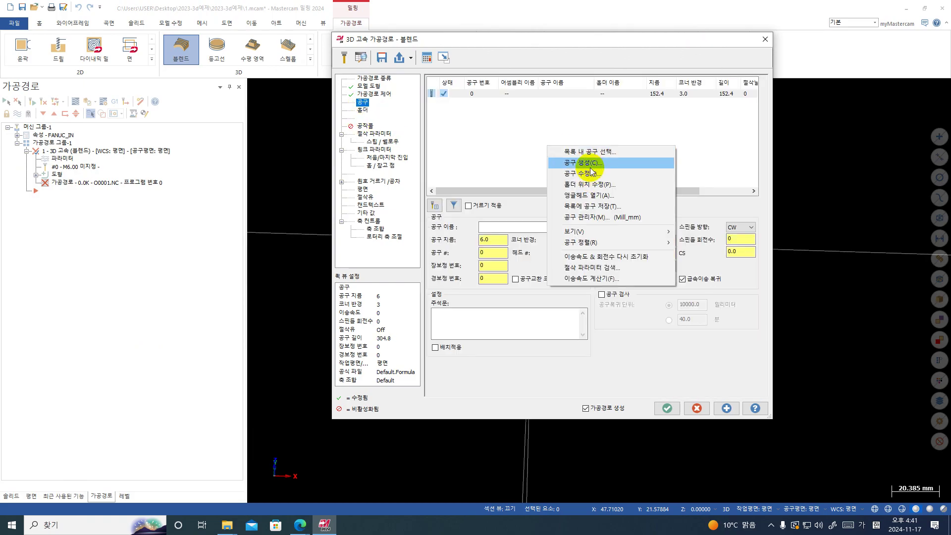
left_click(589, 164)
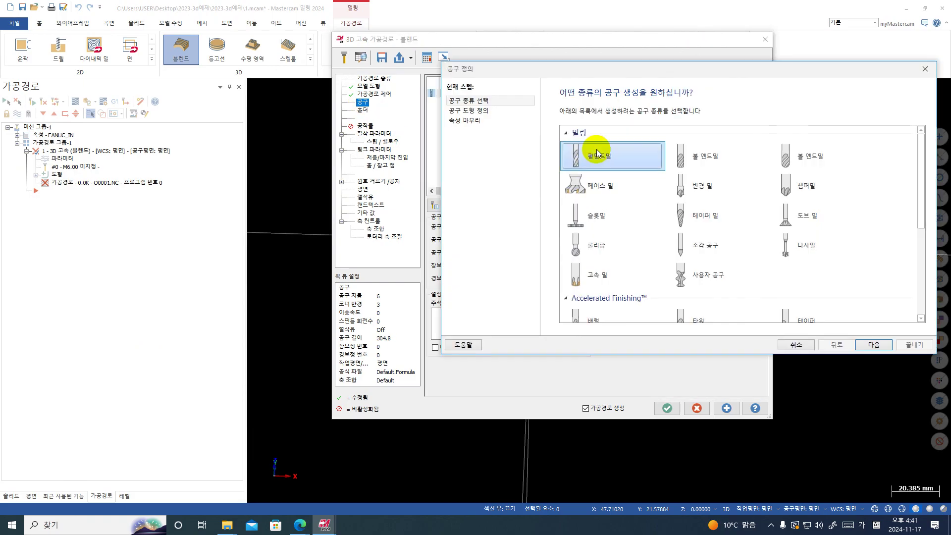
left_click(781, 154)
left_click(458, 110)
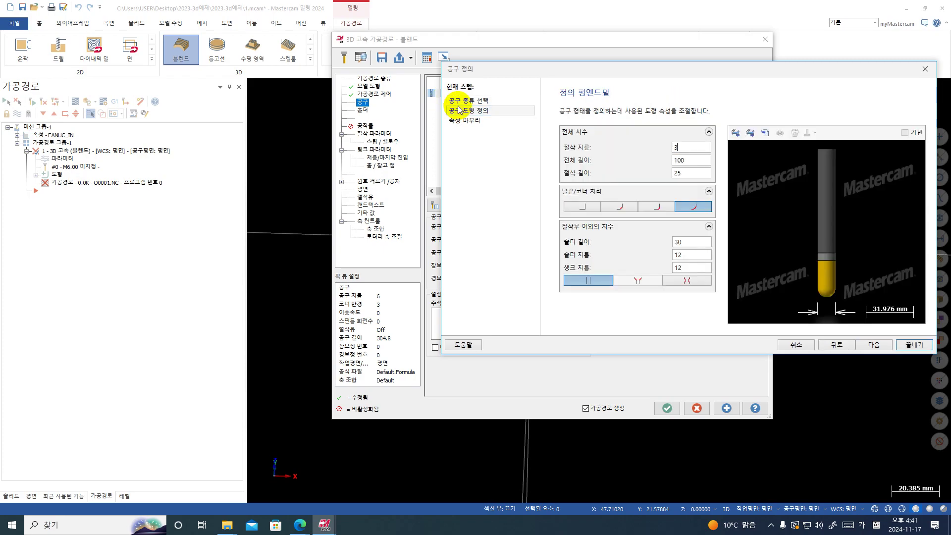
type("3")
key("Tab")
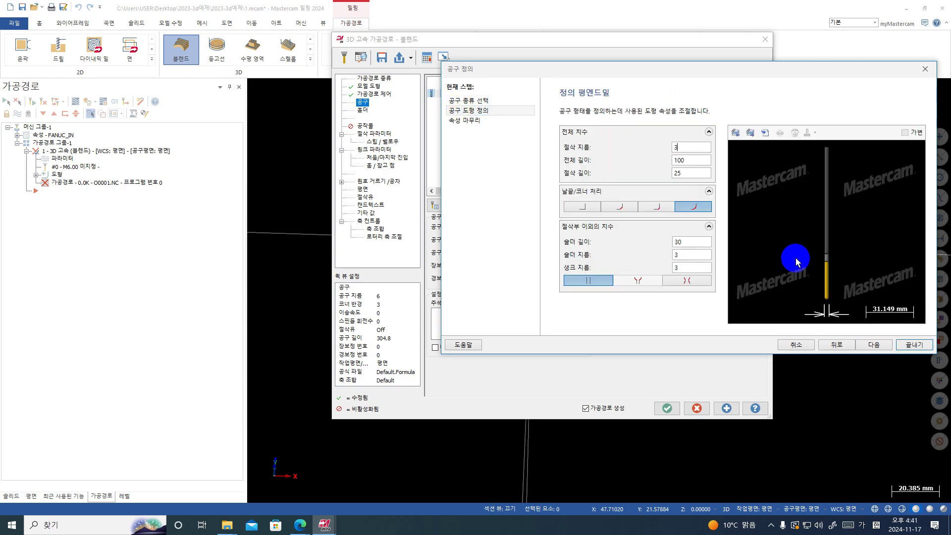
left_click(914, 344)
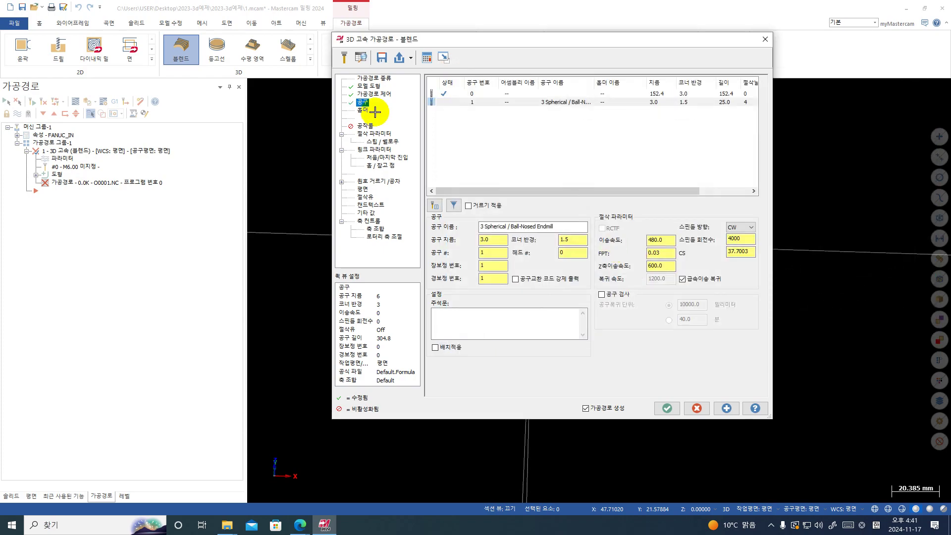
- Set the cutting method to spiral (나선) with a stepover (스텝간격) of 0.5 and choose the blend projection (투영)
left_click(364, 111)
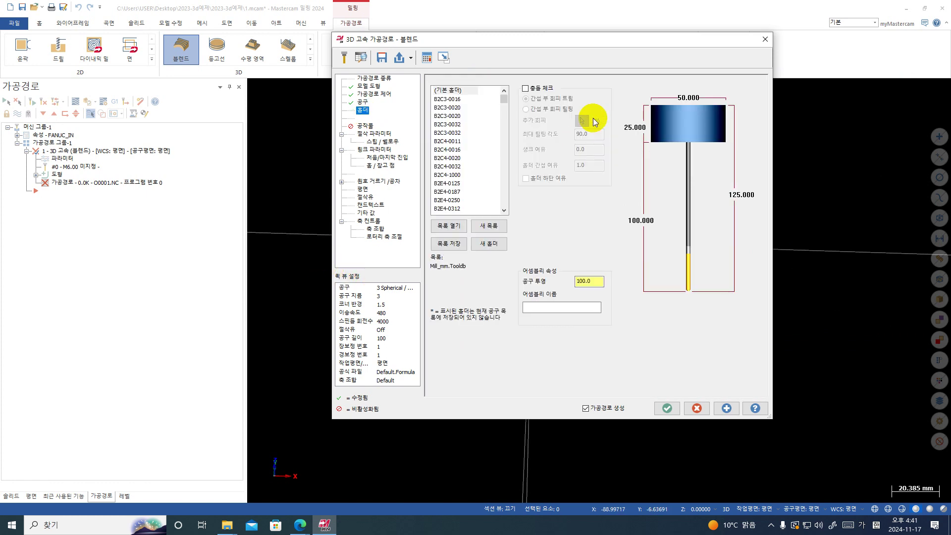
left_click(378, 134)
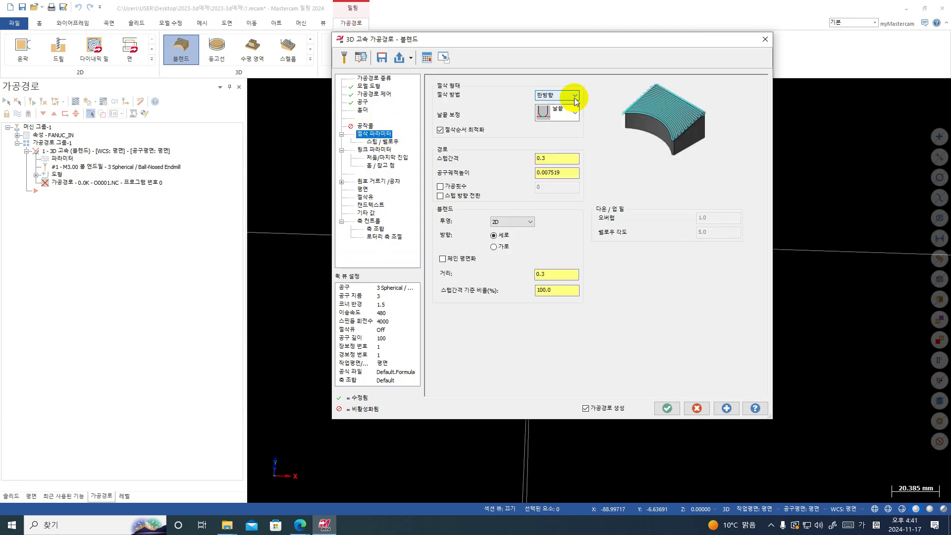
left_click(576, 96)
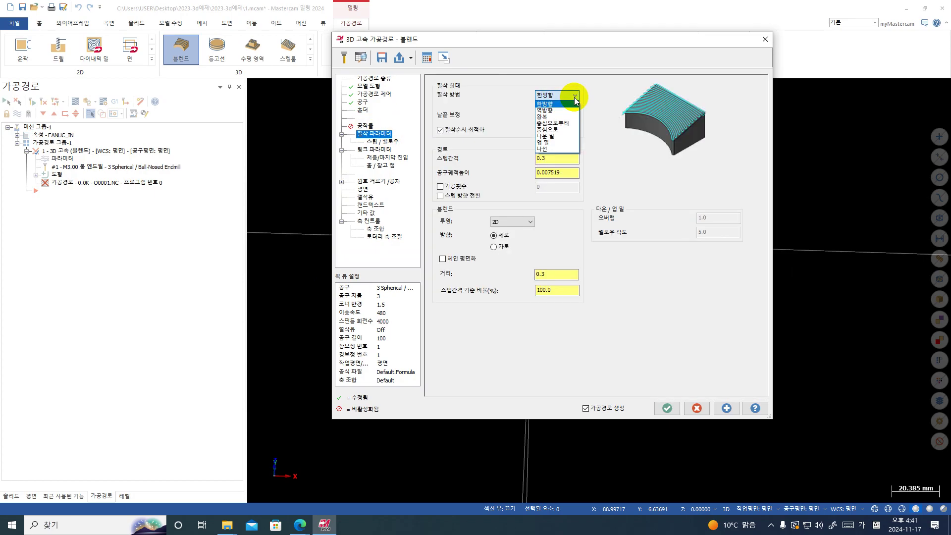
left_click(559, 148)
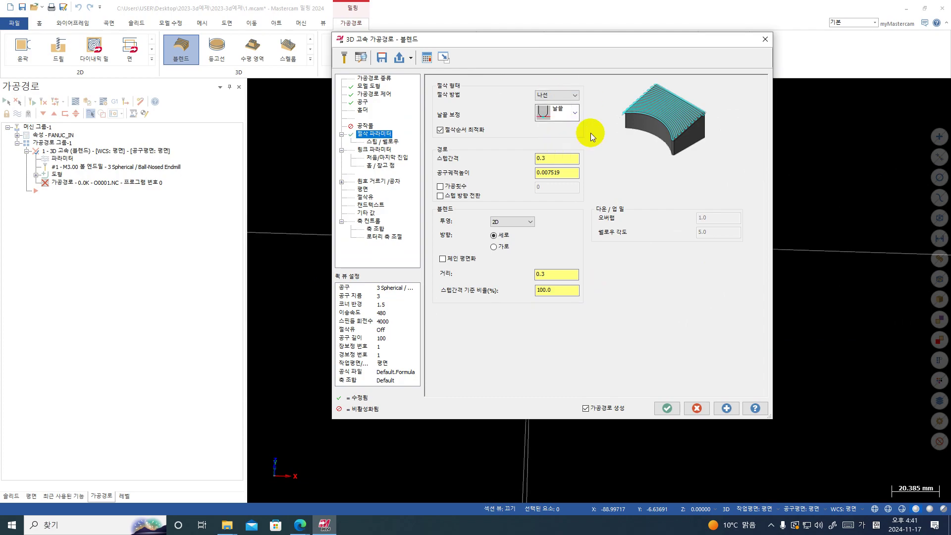
double_click(556, 159)
type("0.5")
key("Return")
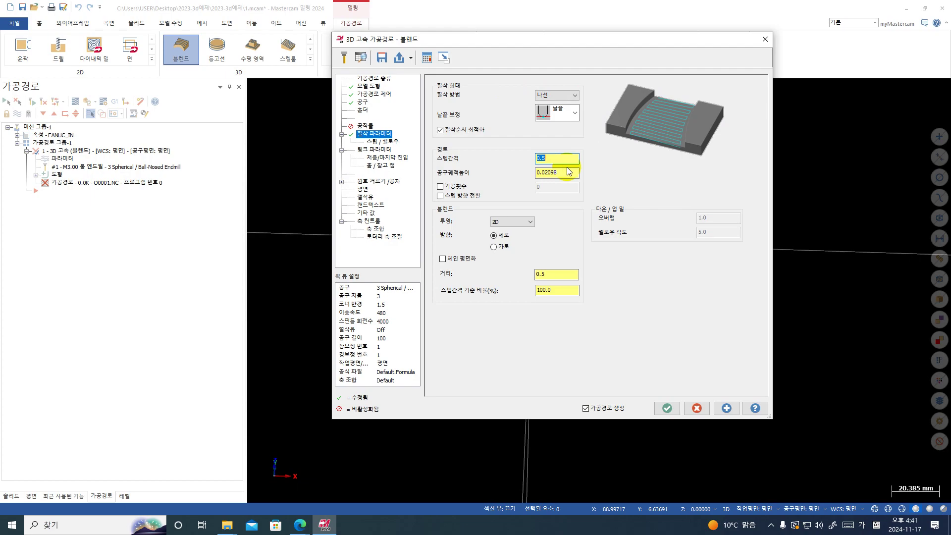
left_click(531, 222)
left_click(516, 238)
- Set the linking entry to vertical (수직) with a radius of 2.0 and make the exit match the entry
left_click(383, 143)
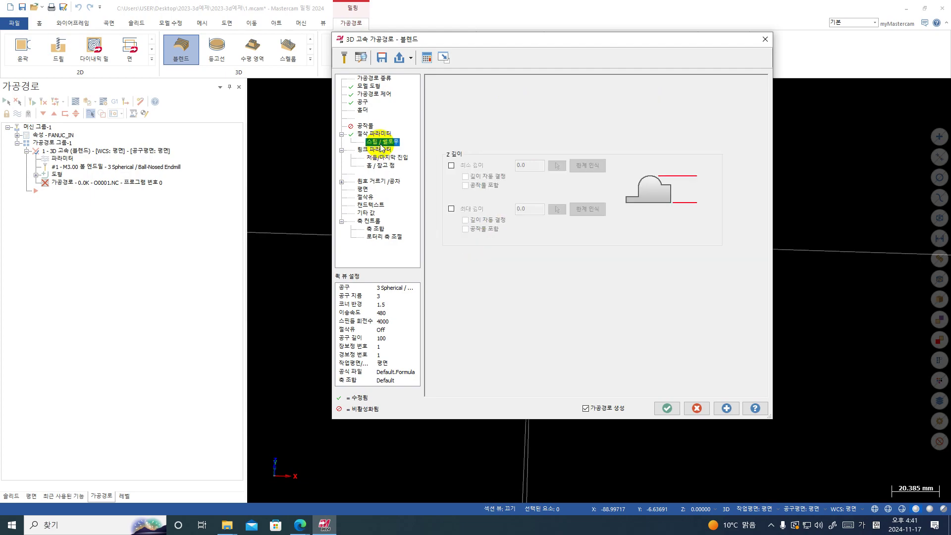
left_click(378, 149)
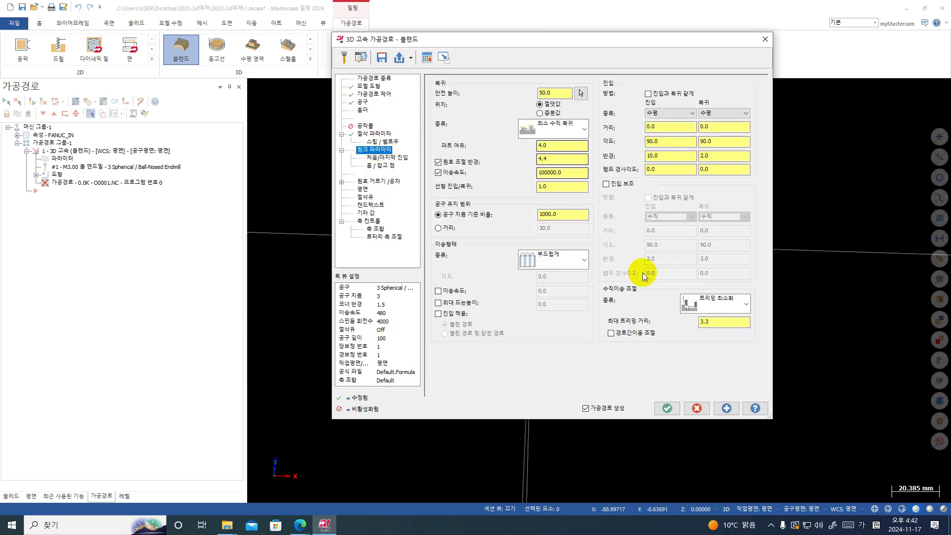
left_click(687, 113)
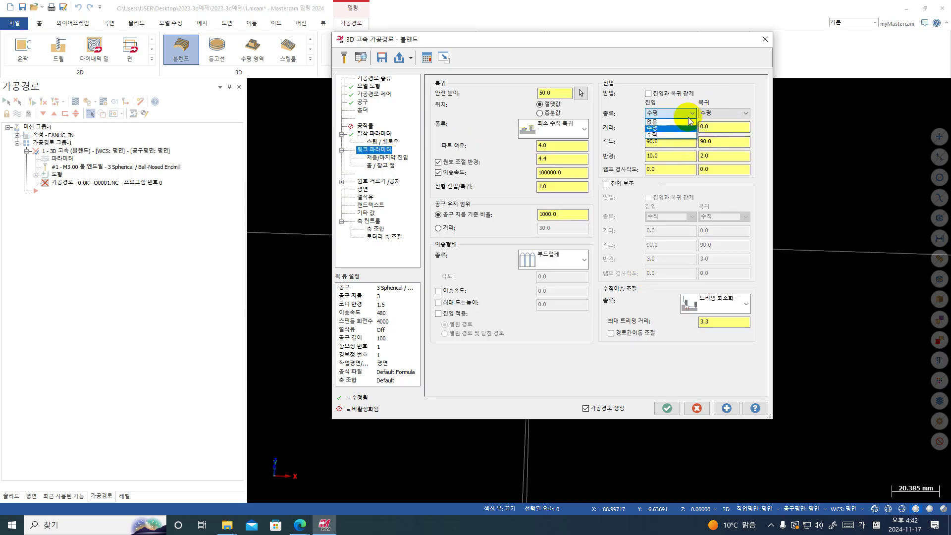
left_click_drag(664, 156, 603, 157)
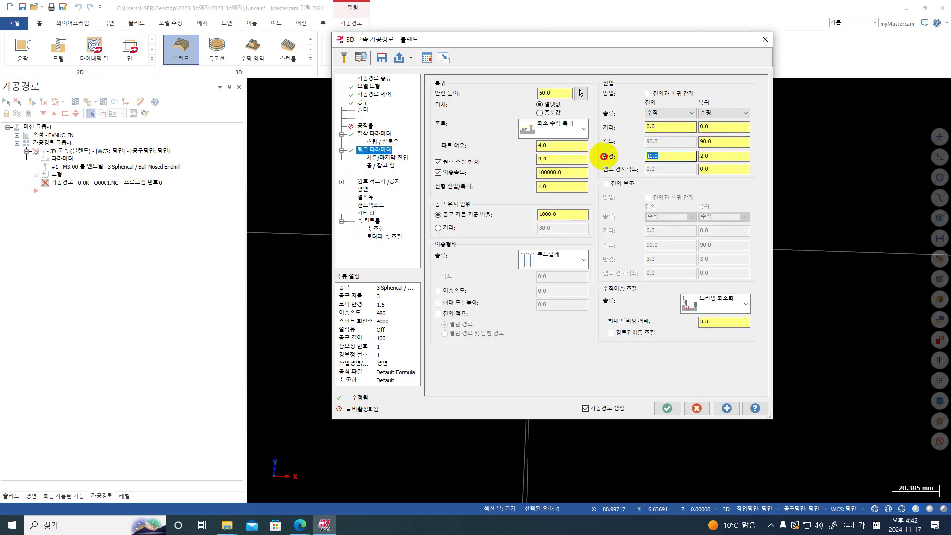
type("2.0")
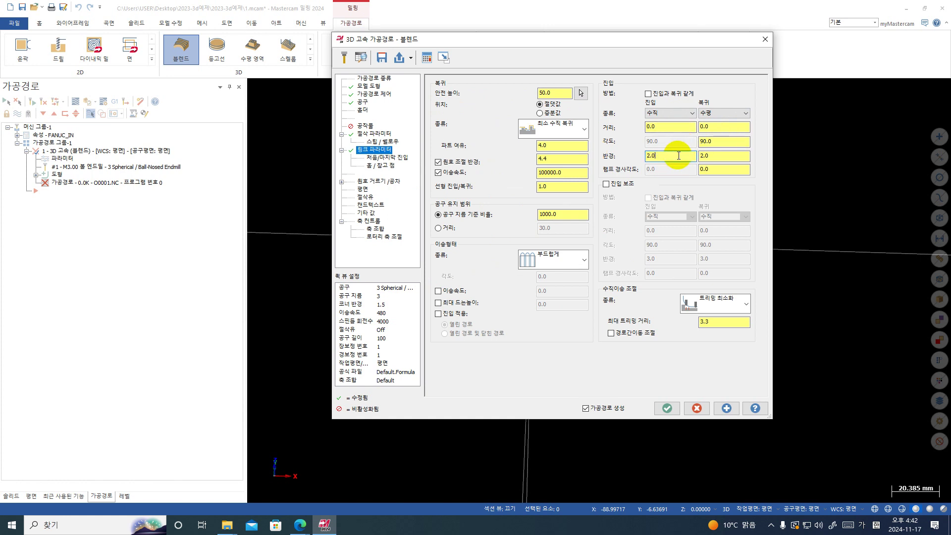
left_click(648, 94)
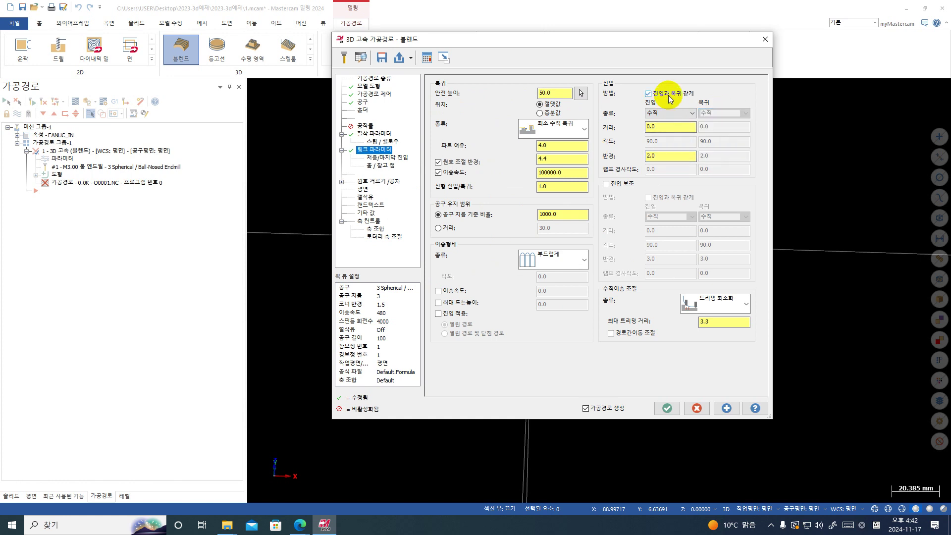
- Set the maximum trimming distance (최대 트리밍 거리) to 0.3 and generate the blend toolpath
double_click(710, 322)
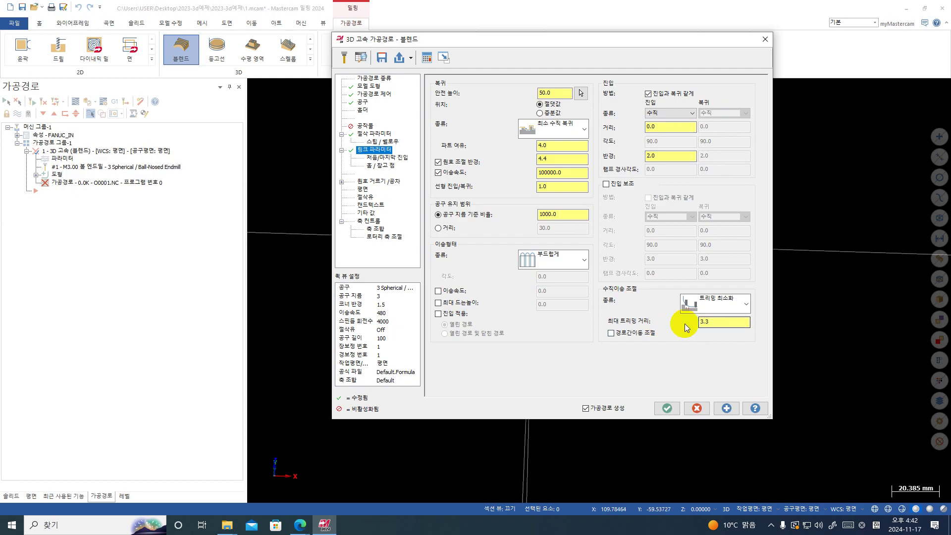
type("0.3")
key("Return")
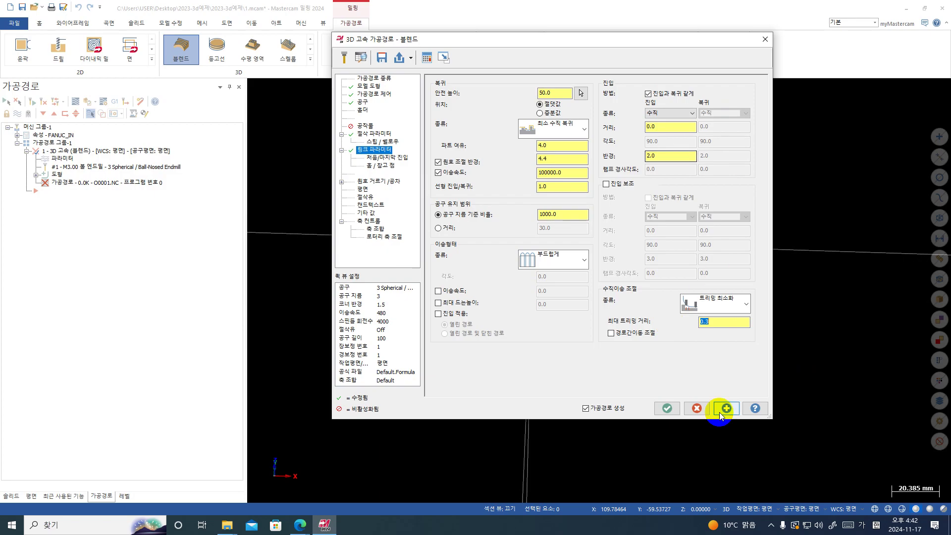
left_click(670, 408)
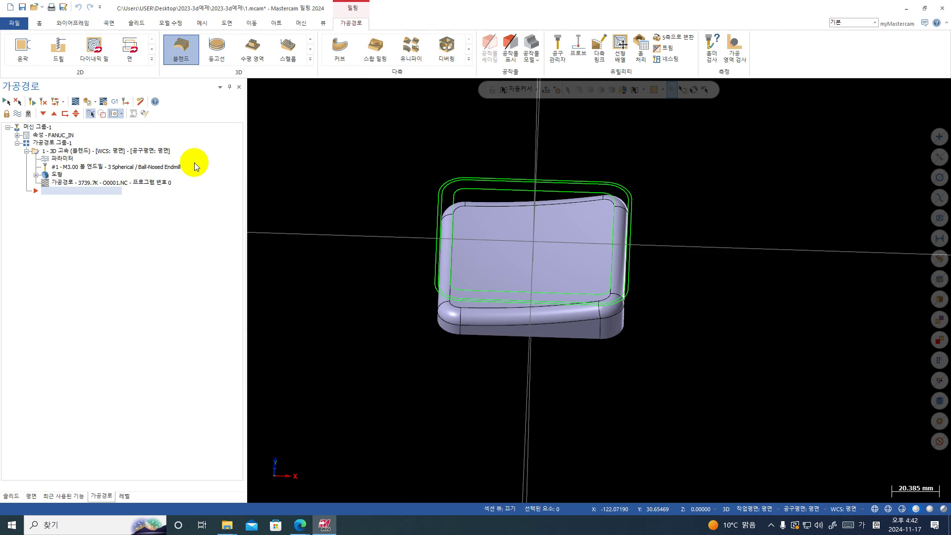
- Backplot (경로확인) the blend toolpath through to its end and examine the passes around the plate's filleted edge
left_click(144, 102)
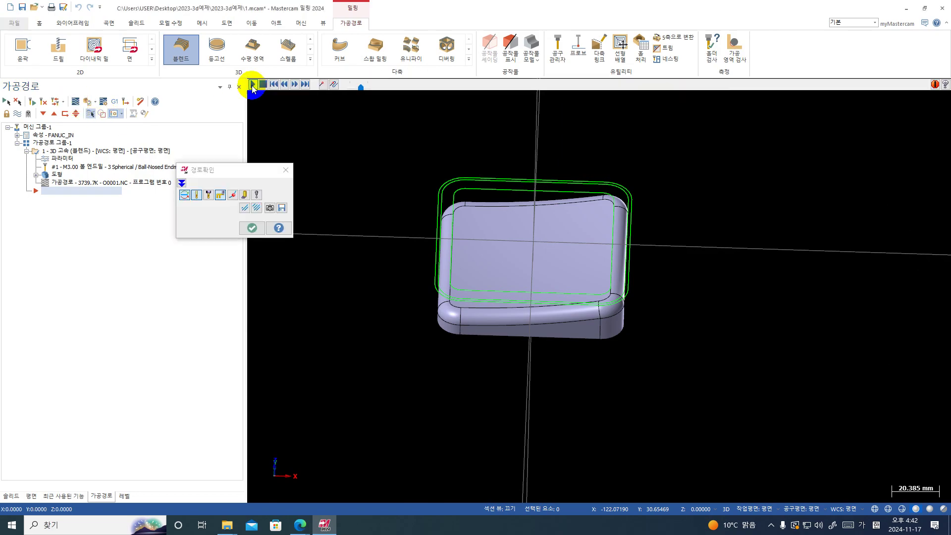
left_click(251, 85)
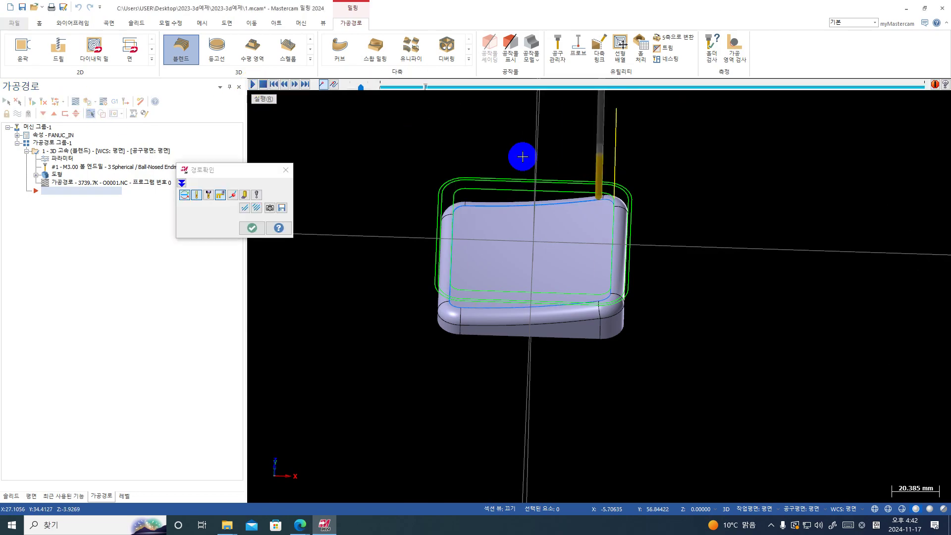
middle_click_drag(520, 155, 679, 243)
scroll(678, 244, "up", 3)
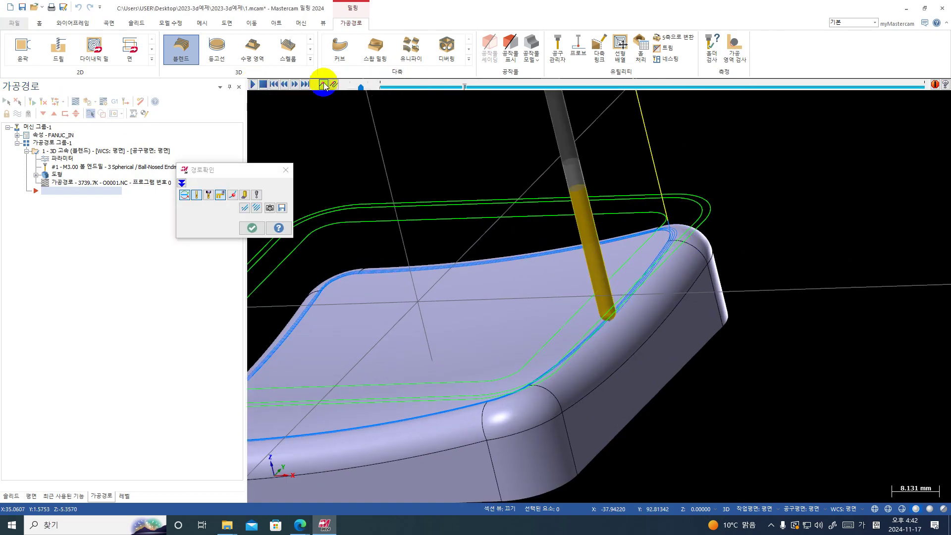
left_click(305, 84)
middle_click_drag(715, 286, 795, 258)
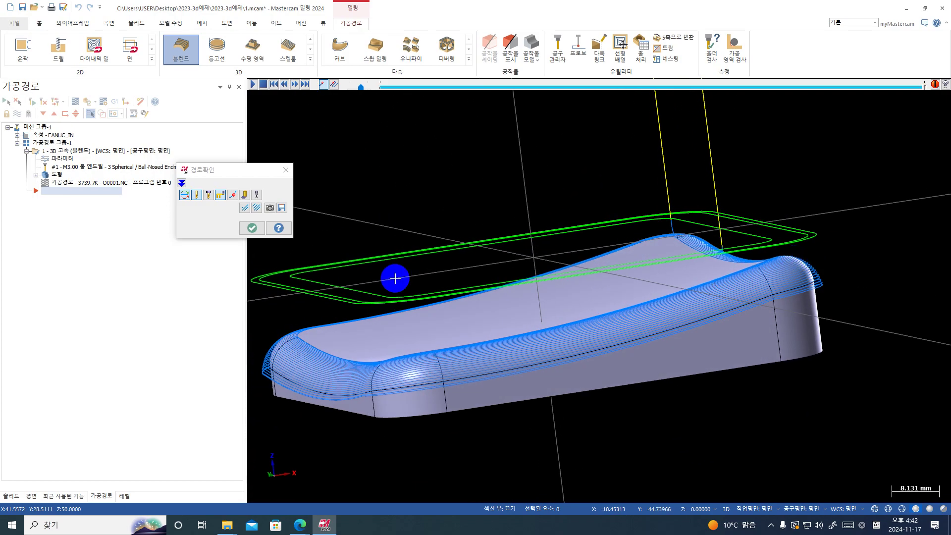
- Close the backplot and duplicate the 3D high-speed blend (블렌드) operation within the toolpath group
left_click(251, 227)
left_click(52, 153)
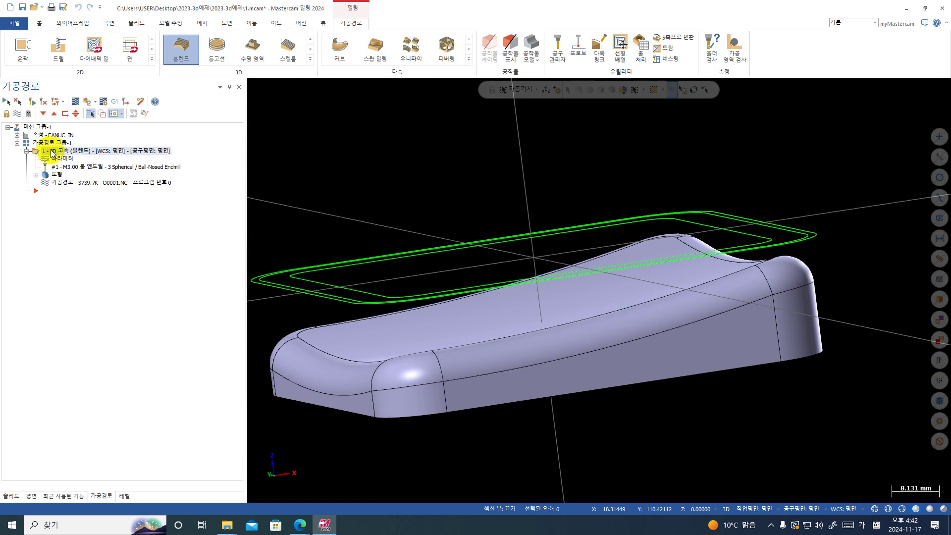
key("ctrl+c")
key("ctrl+v")
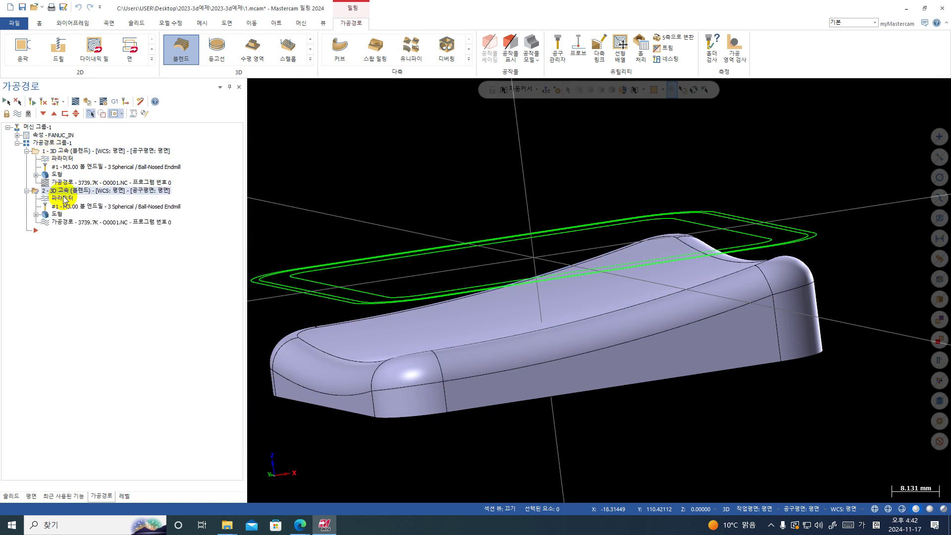
- Set the second blend operation's stepover (스텝간격) to 0.15 in the cutting parameters and generate its toolpath
left_click(62, 198)
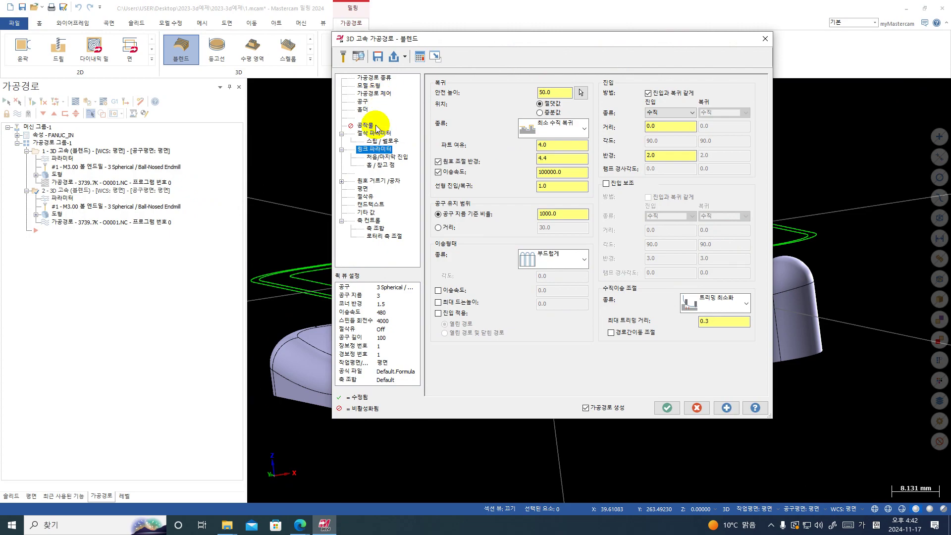
left_click(380, 94)
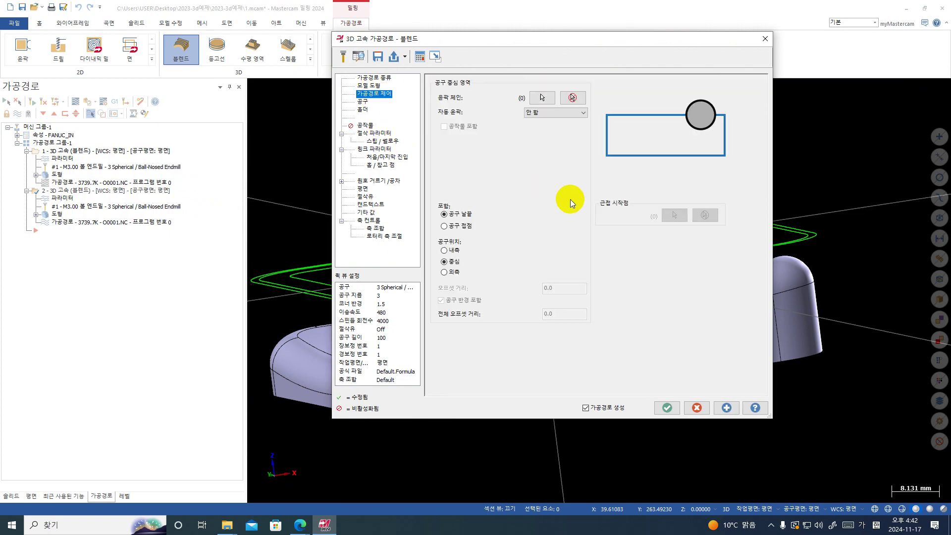
left_click(365, 102)
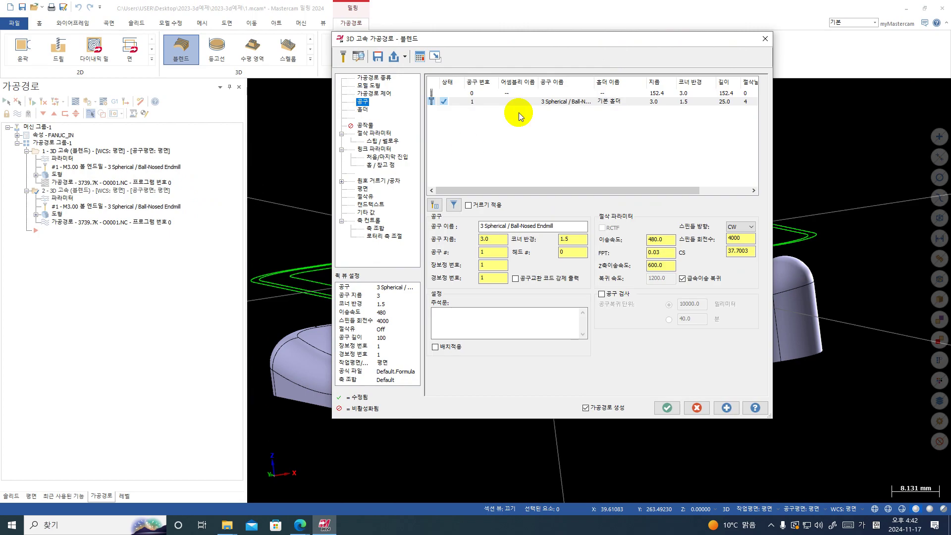
left_click(375, 134)
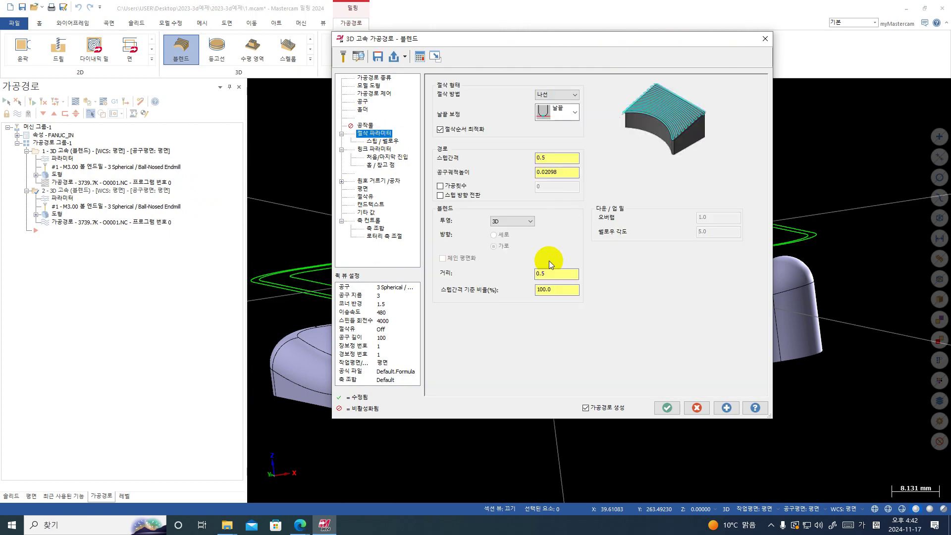
type("0.")
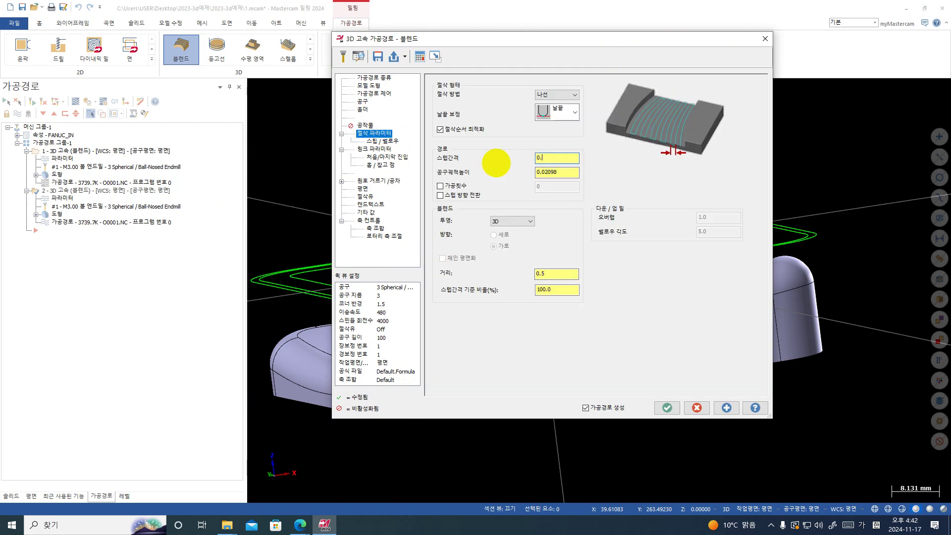
type("15")
key("Return")
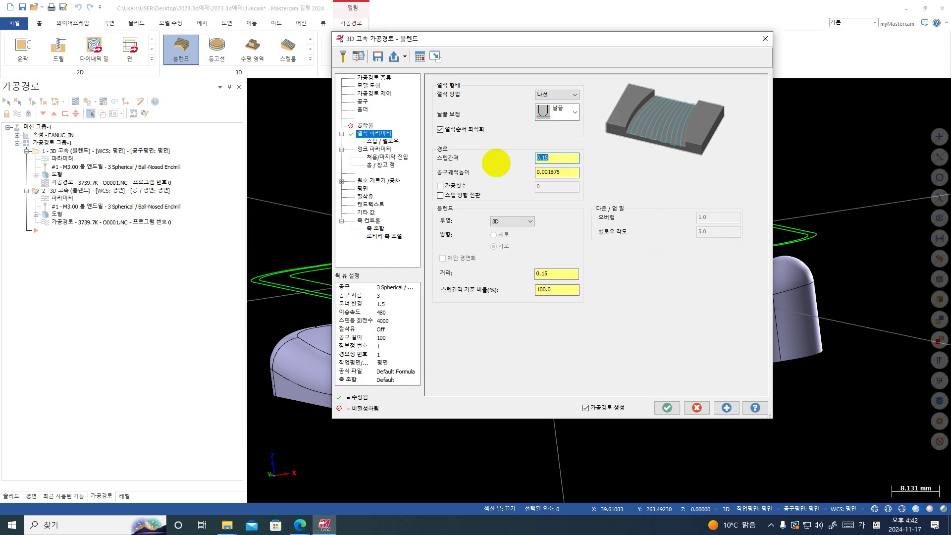
left_click(381, 93)
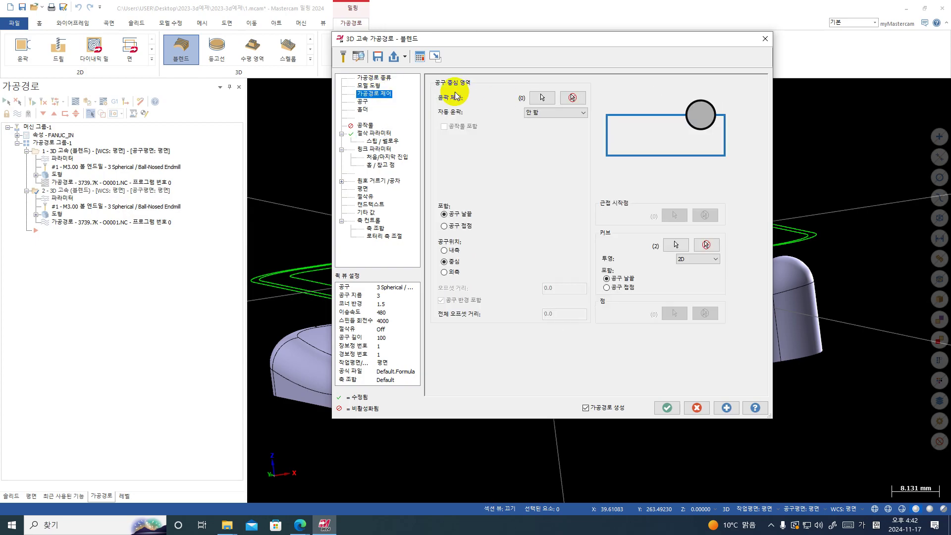
left_click(378, 78)
left_click(373, 85)
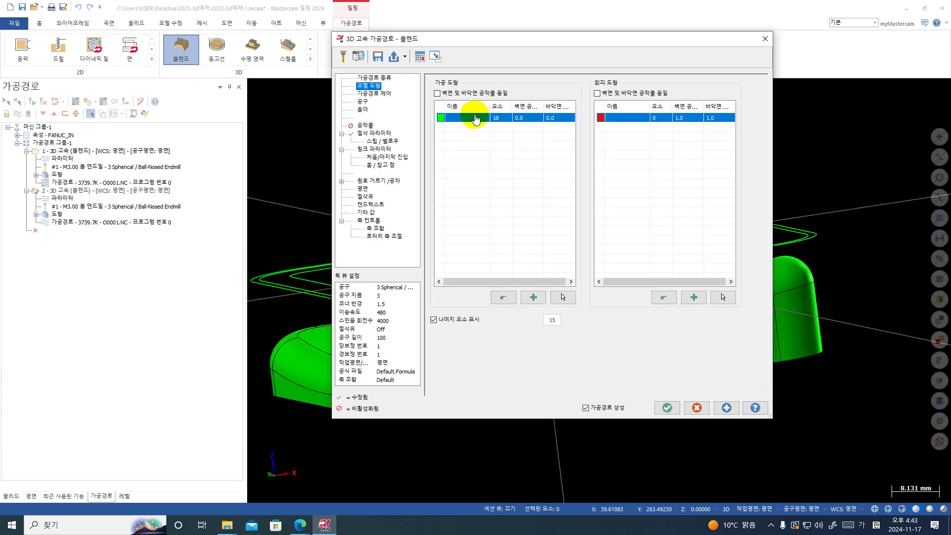
left_click(667, 408)
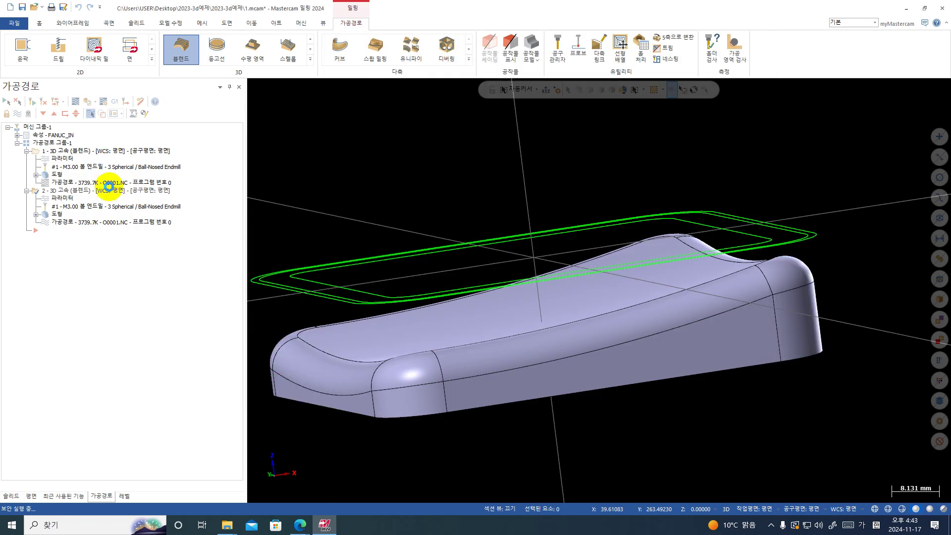
- Set the wall stock (벽면) of the first blend operation's machining geometry to 0.1, enter its floor stock (바닥면), and regenerate the toolpath
left_click(70, 159)
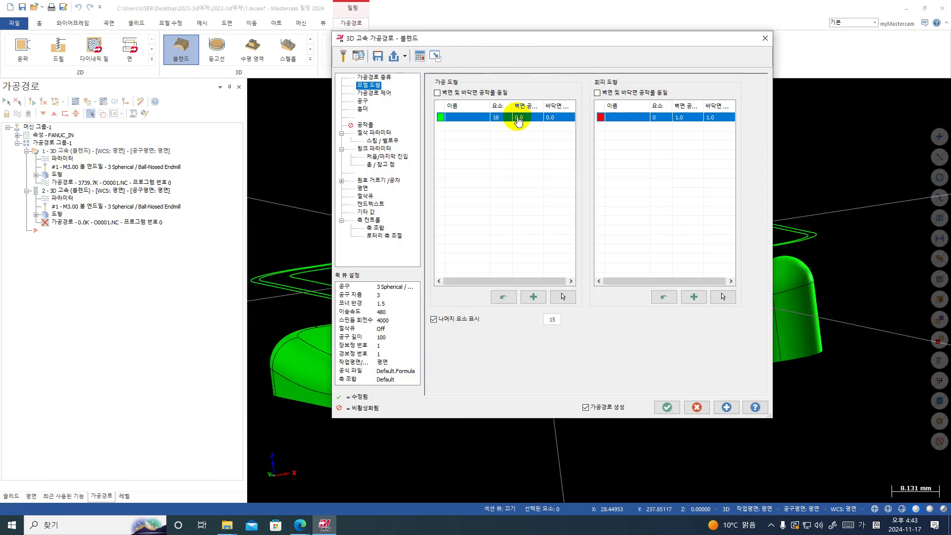
left_click(518, 120)
type("0.11")
left_click(562, 117)
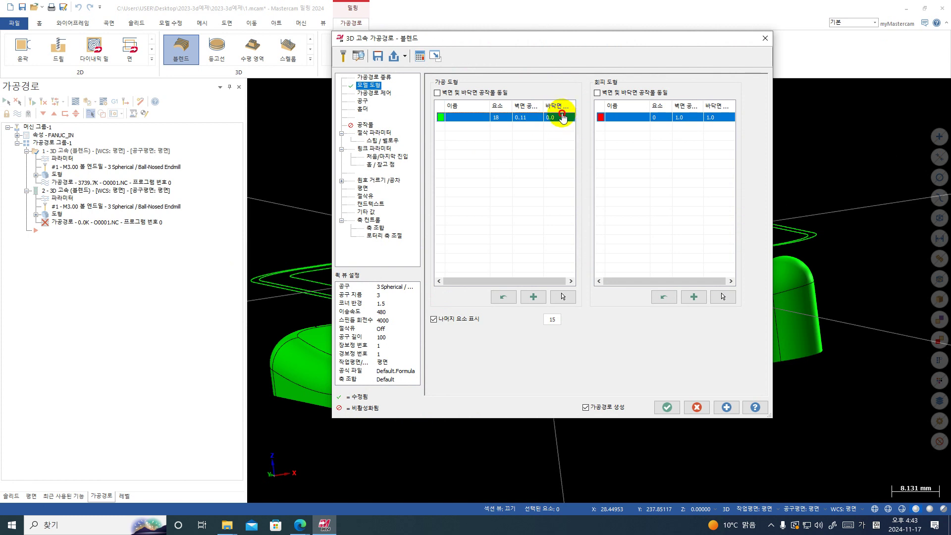
left_click(525, 118)
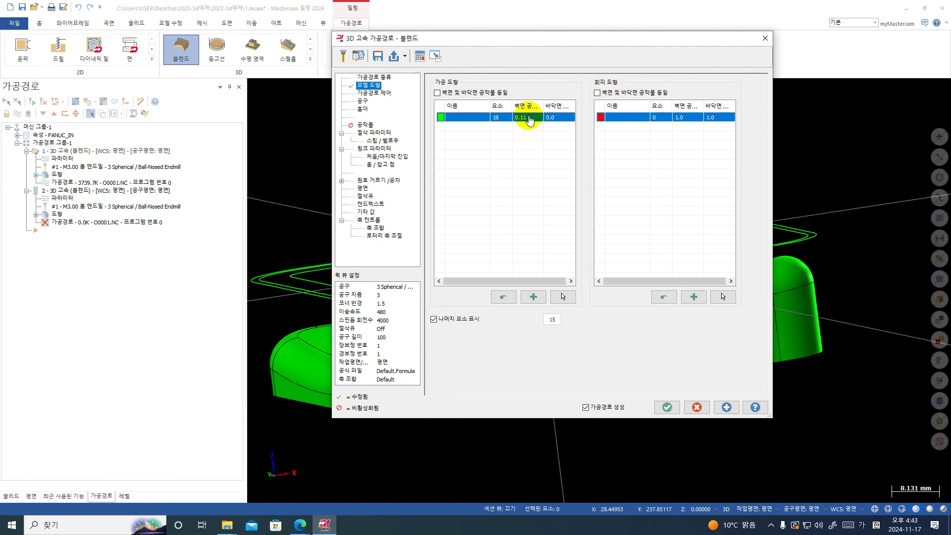
left_click(532, 121)
left_click(533, 122)
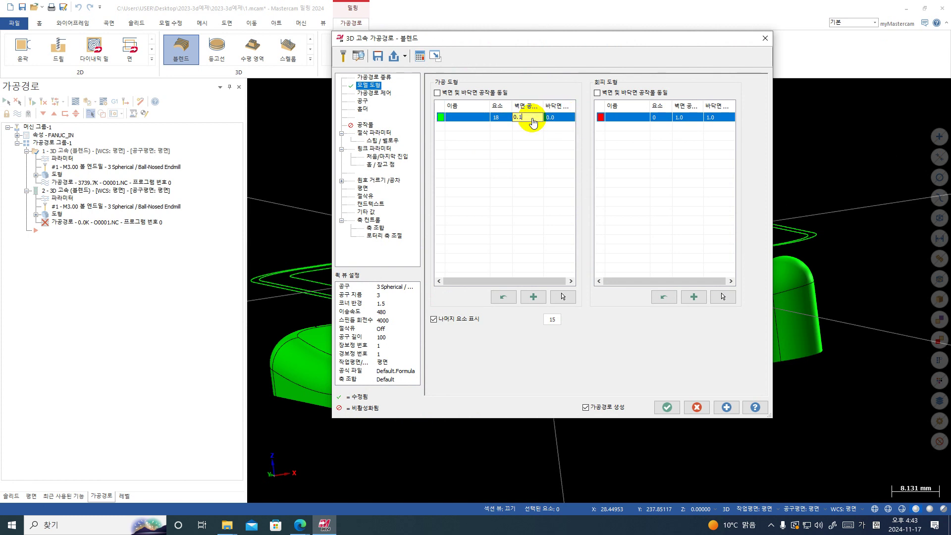
left_click(563, 117)
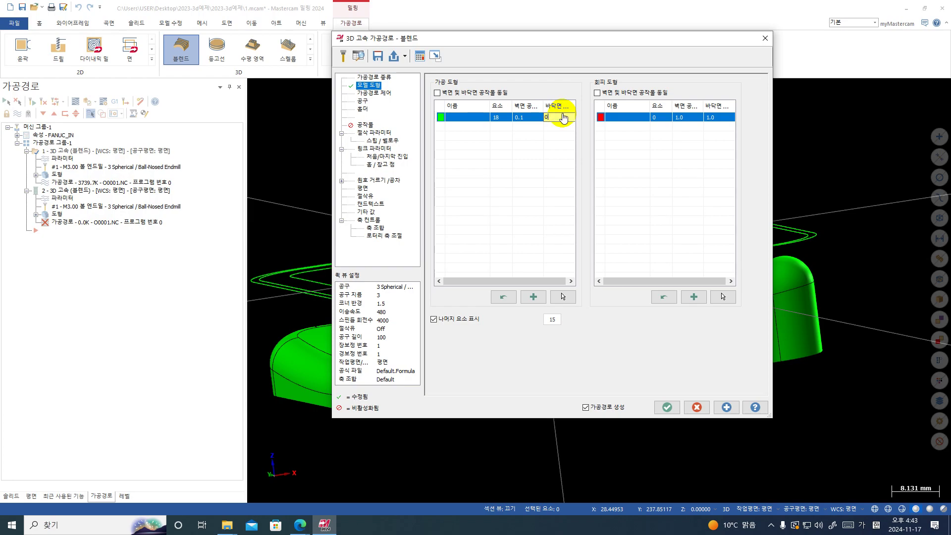
left_click(668, 405)
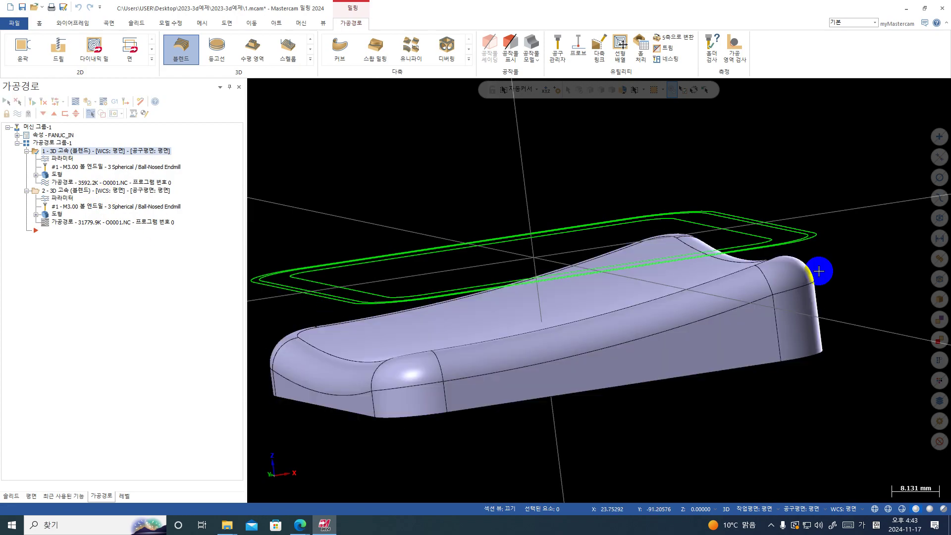
- Copy the plate solid to level 2 with the copy option (복사), without using the active level
middle_click_drag(819, 272, 877, 367)
left_click(569, 240)
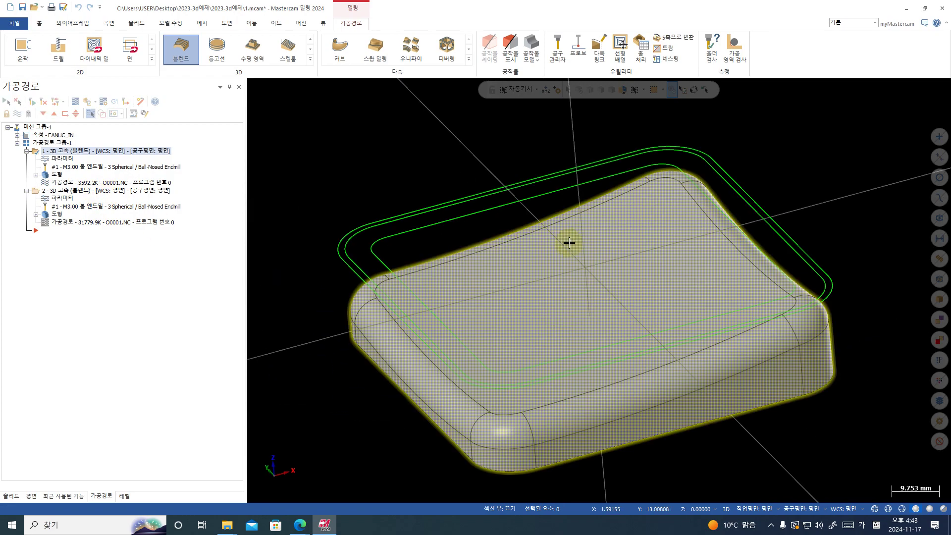
right_click(818, 131)
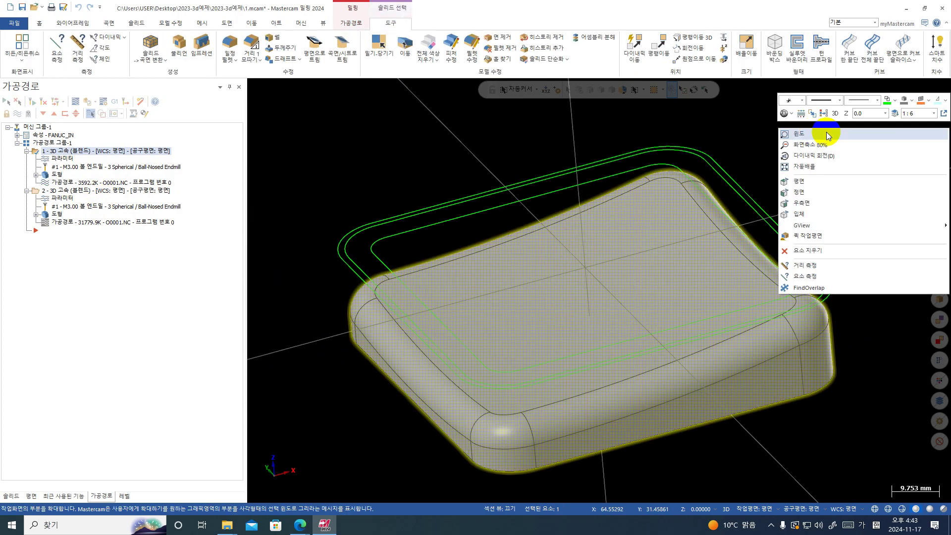
left_click(898, 113)
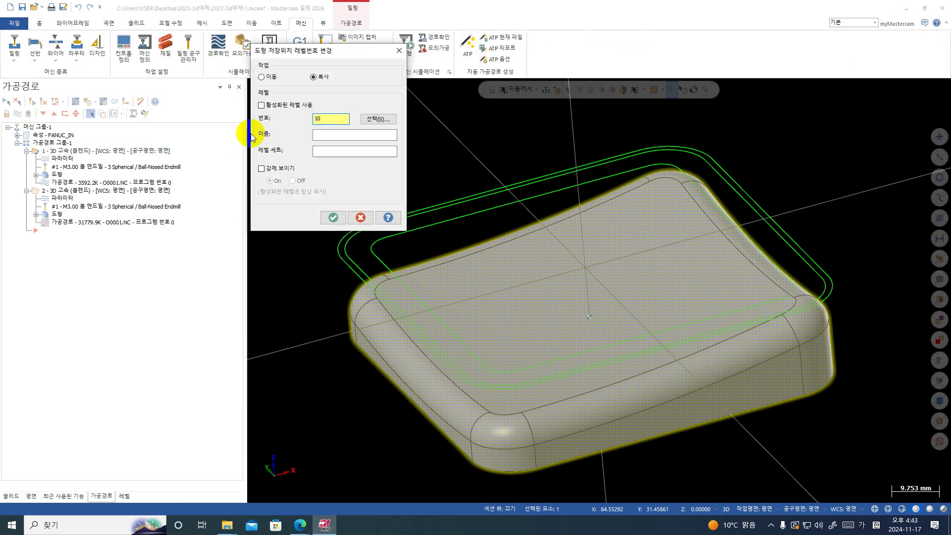
left_click(283, 107)
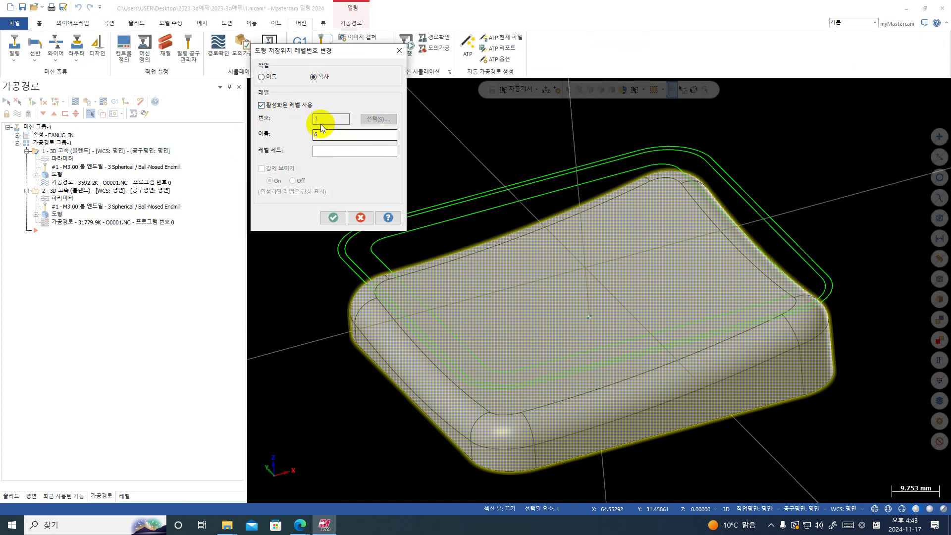
left_click(287, 107)
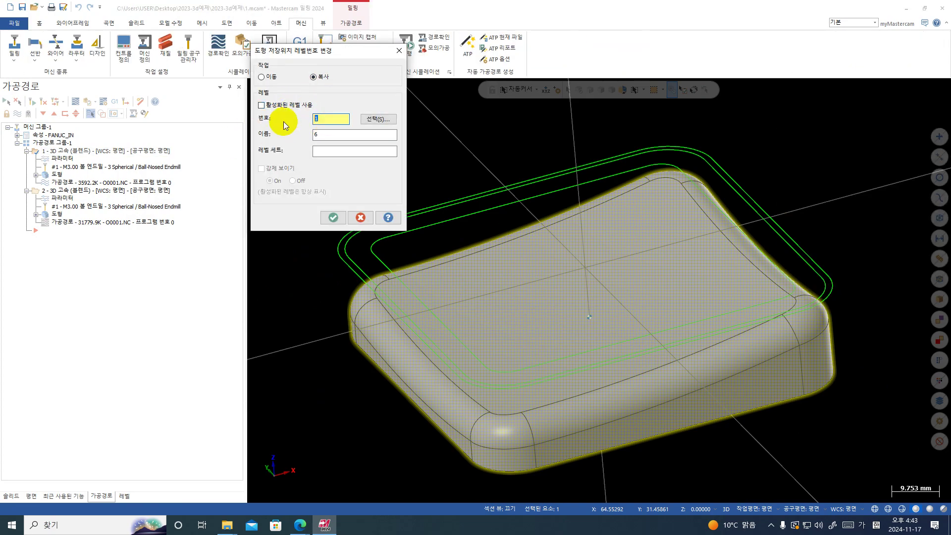
key("Return")
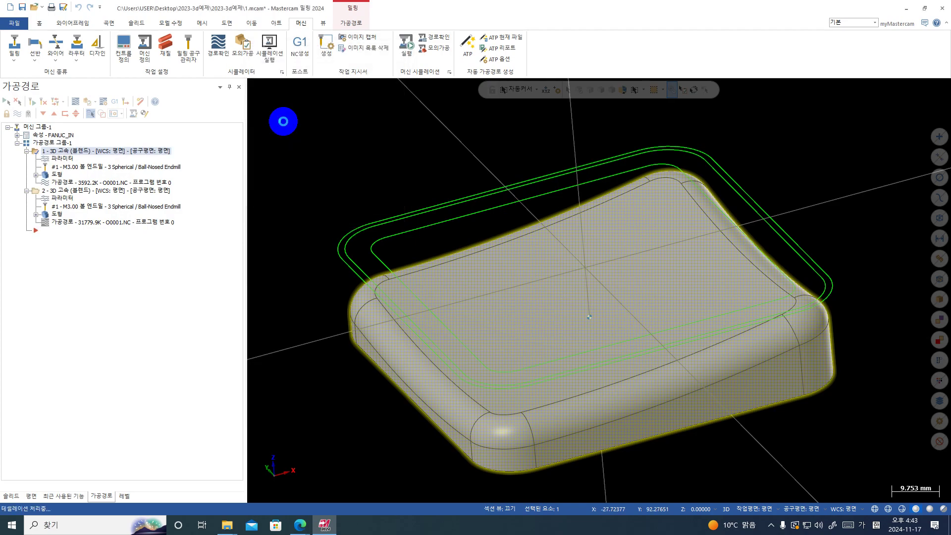
- Make level 2 the active level and hide level 1
left_click(122, 496)
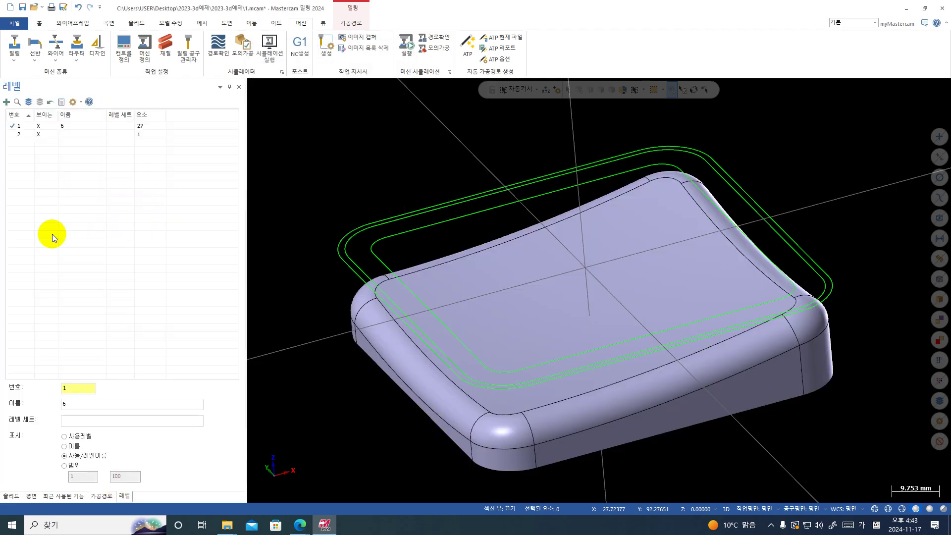
left_click(16, 134)
left_click(39, 126)
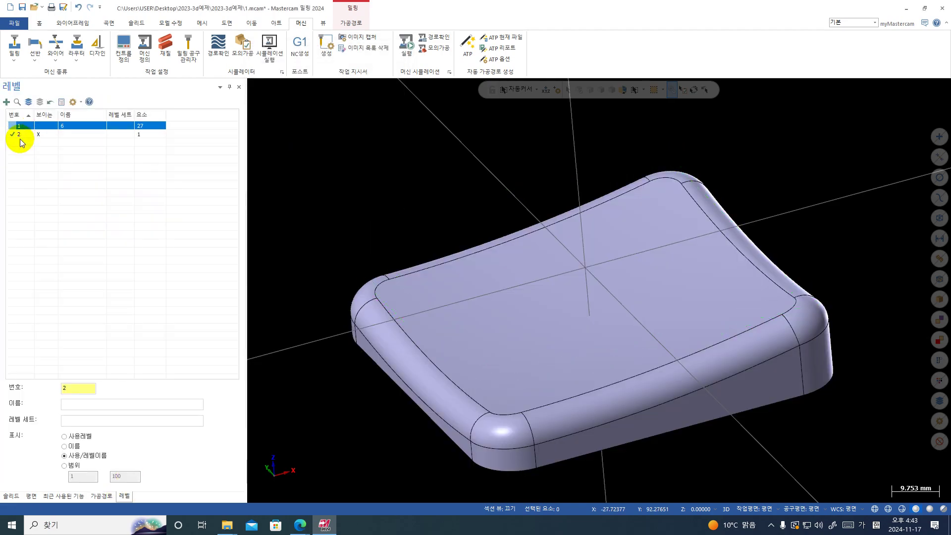
- Remove the fillet around the copied plate's whole upper edge, discarding the solid's history (히스토리 제거)
middle_click_drag(432, 234, 548, 245)
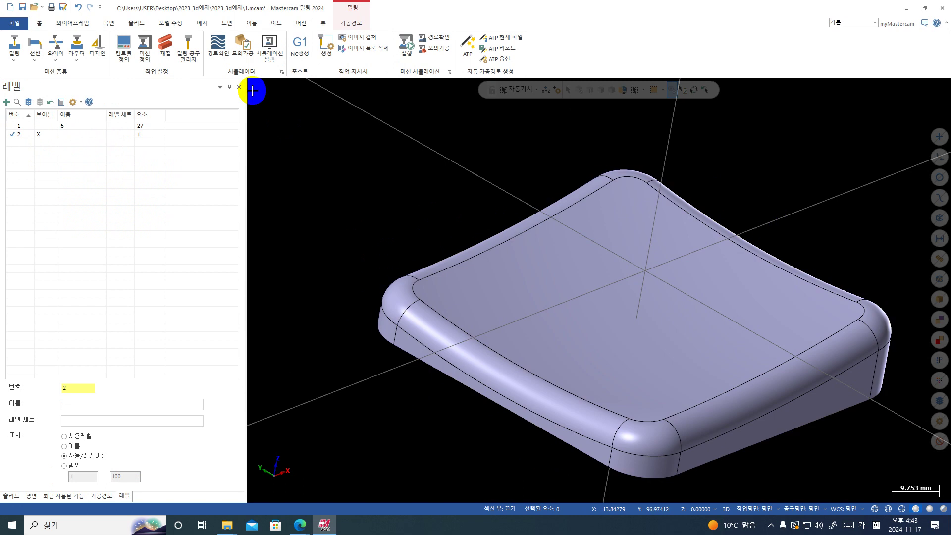
left_click(179, 25)
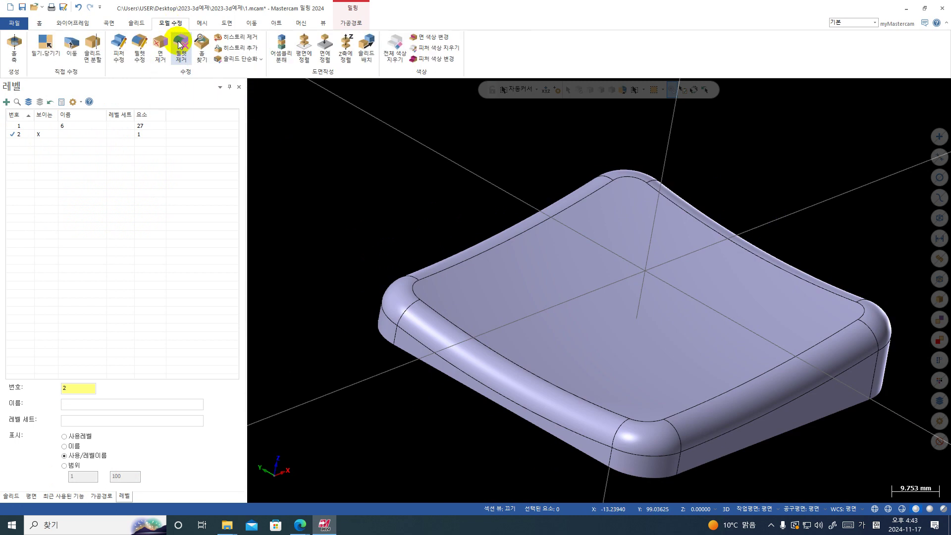
left_click(179, 45)
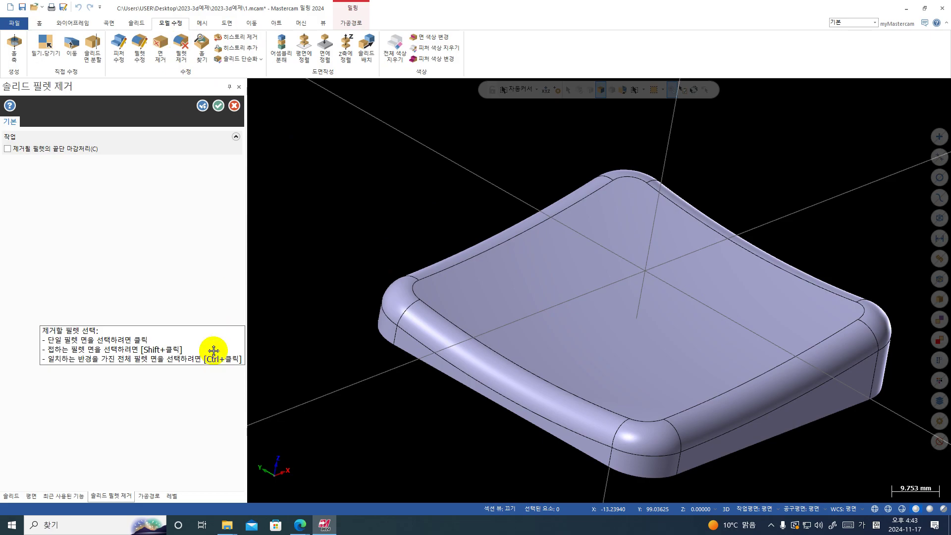
left_click(400, 291)
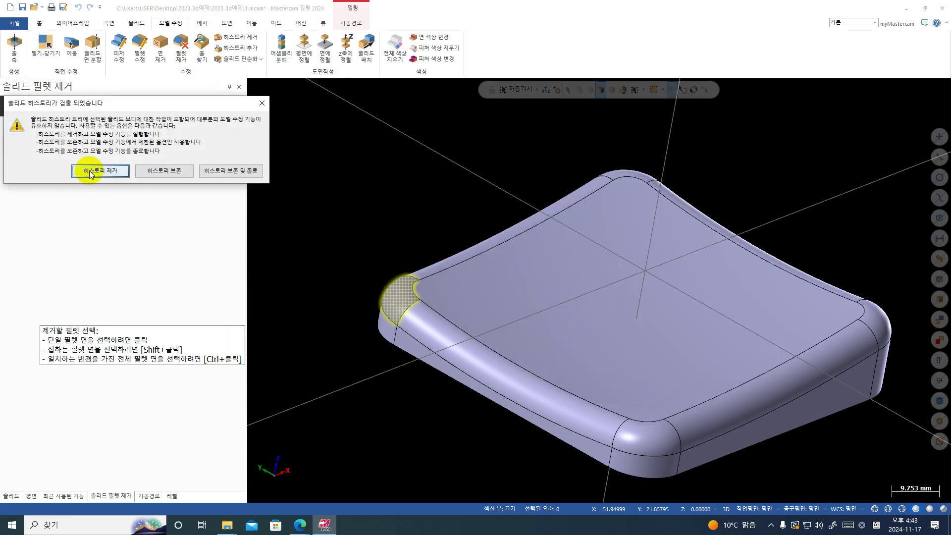
left_click(91, 171)
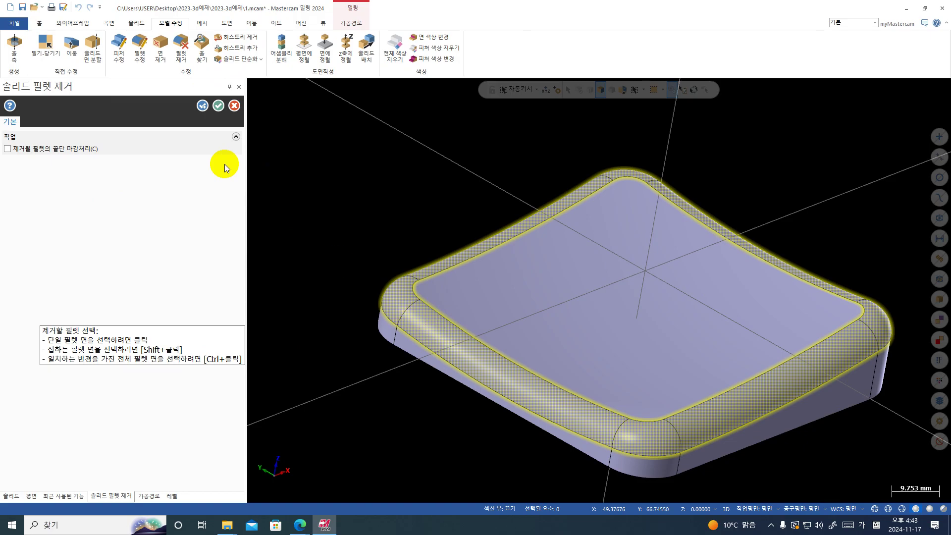
left_click(218, 110)
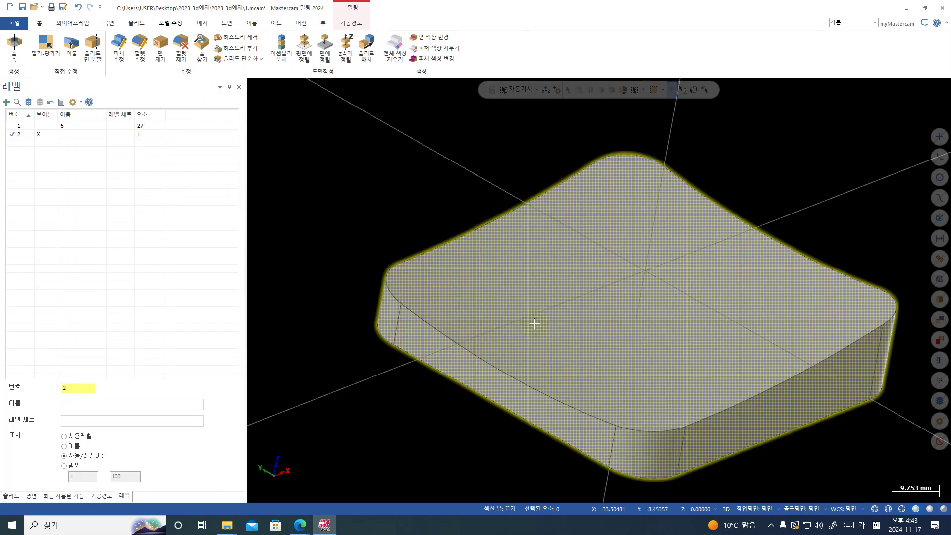
left_click(269, 462)
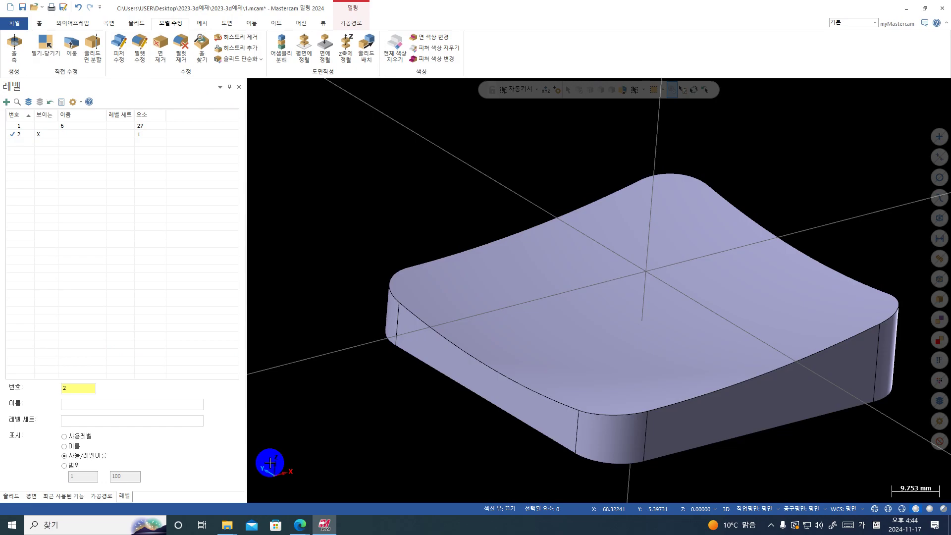
- Set the unfilleted plate solid on level 2 as the machine group's stock model in the stock setup (공작물 설정)
left_click(102, 496)
left_click(35, 152)
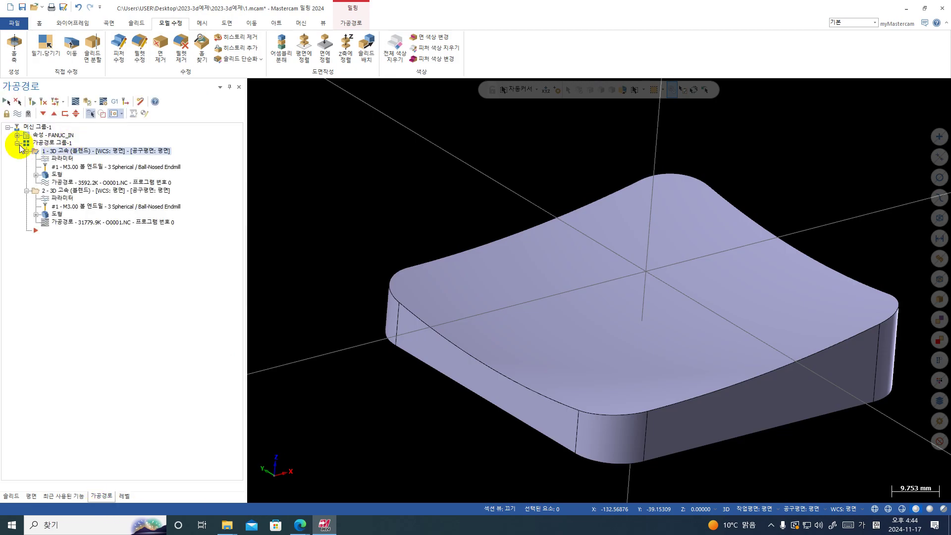
left_click(26, 151)
left_click(17, 135)
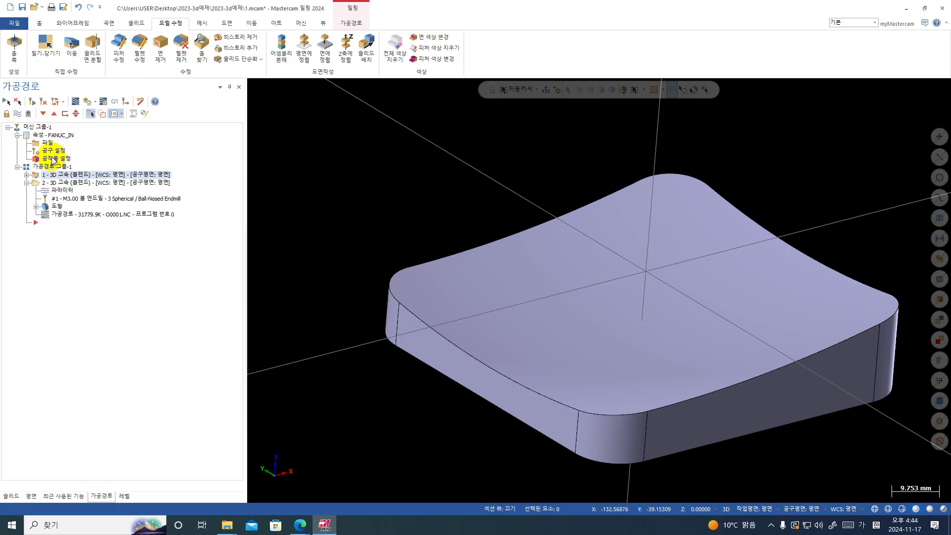
left_click(52, 159)
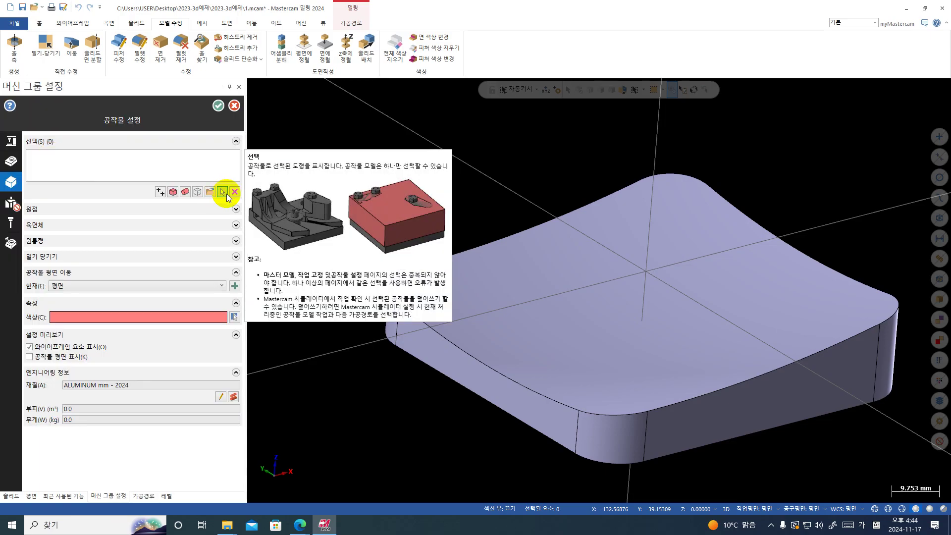
left_click(223, 193)
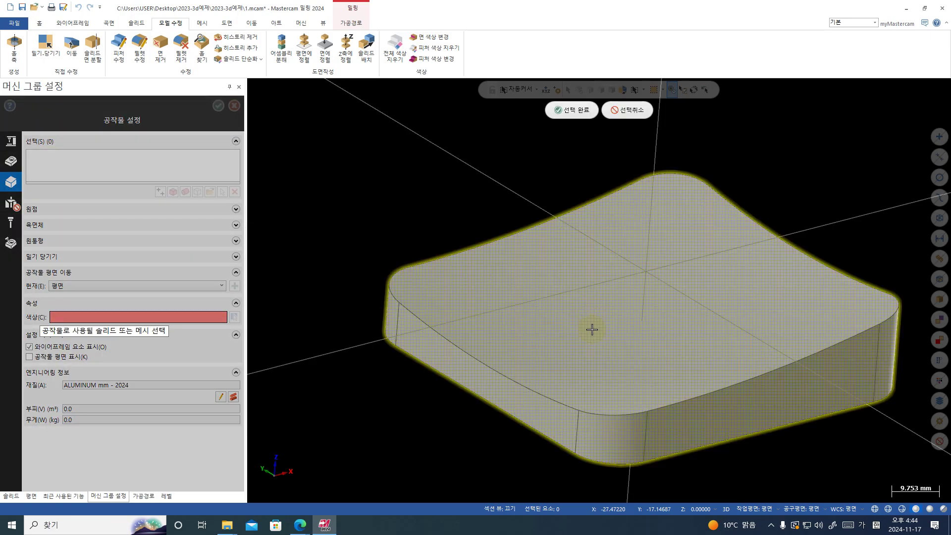
left_click(592, 329)
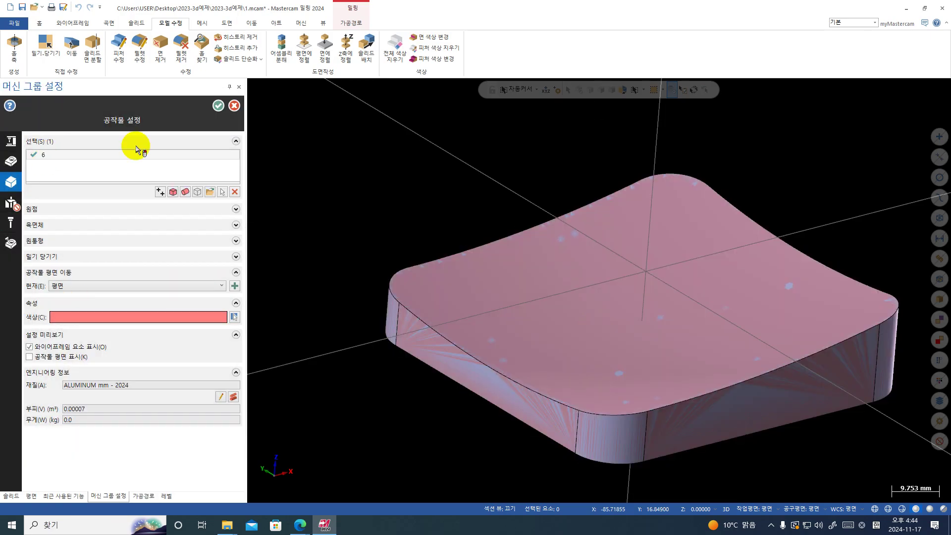
left_click(215, 106)
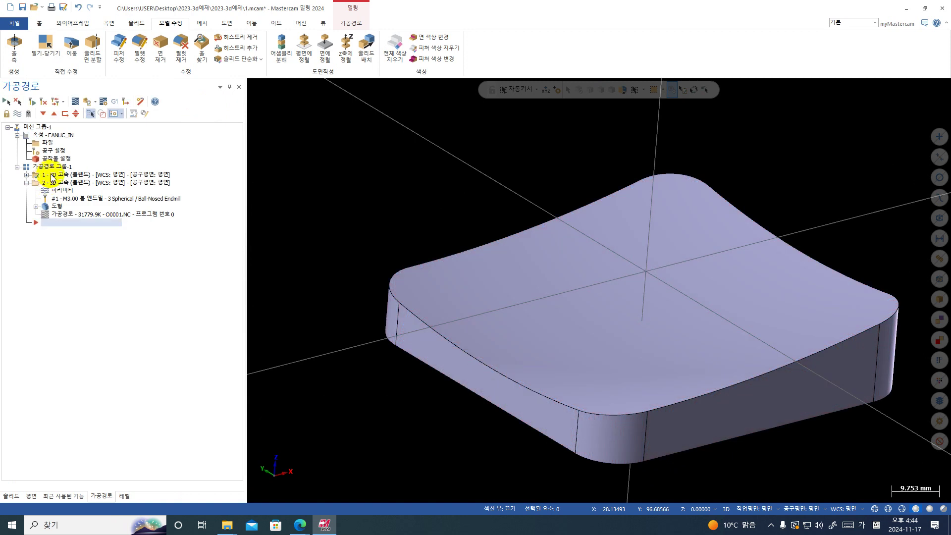
- Verify the blend machining on the unfilleted stock at the slowest playback speed, and close the simulator
left_click(55, 183)
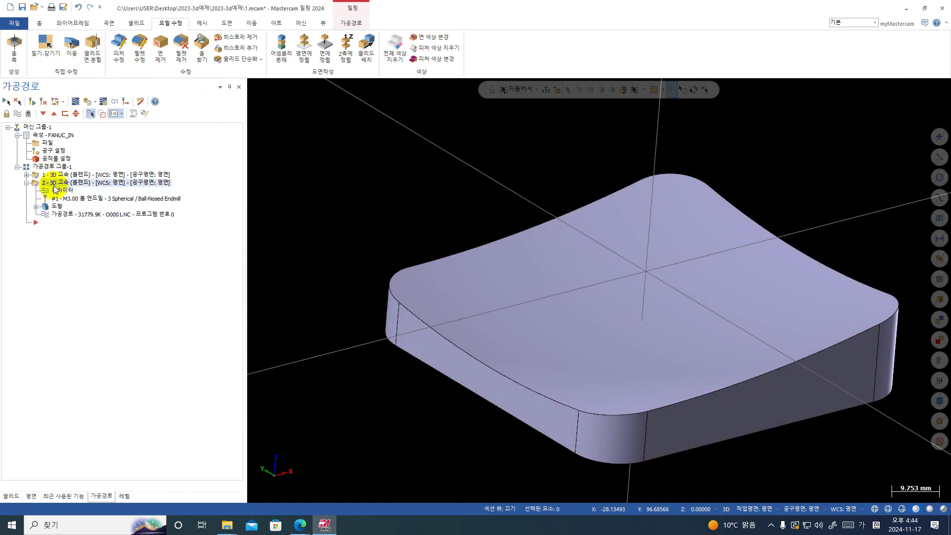
left_click(88, 101)
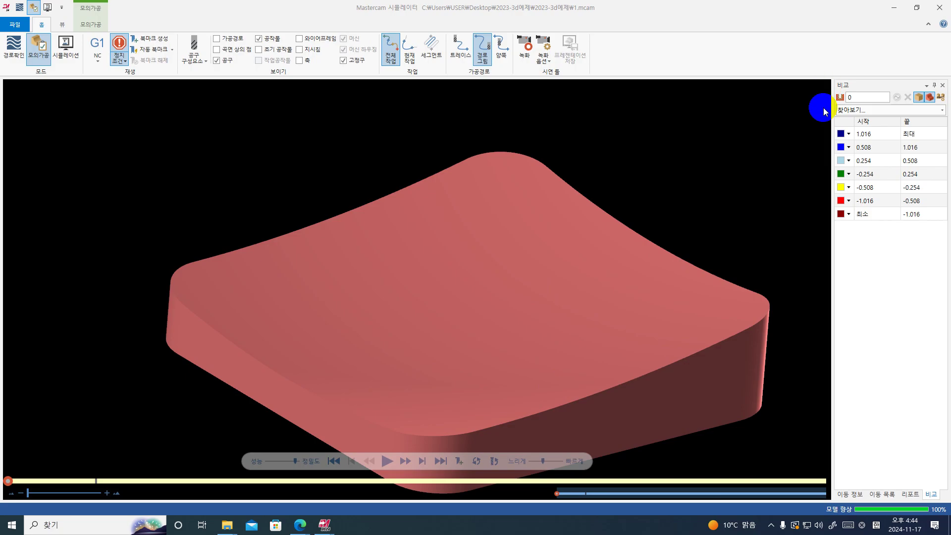
left_click(842, 110)
left_click(872, 247)
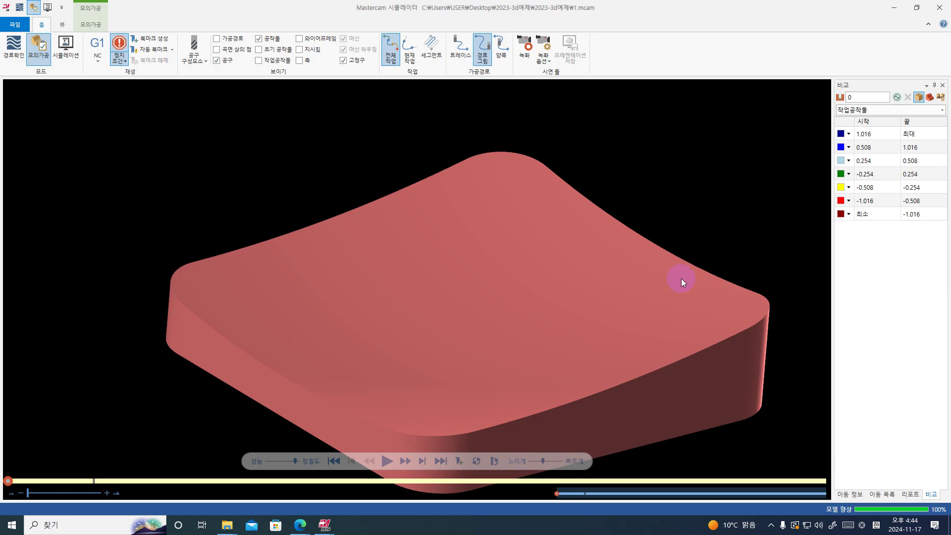
left_click(383, 462)
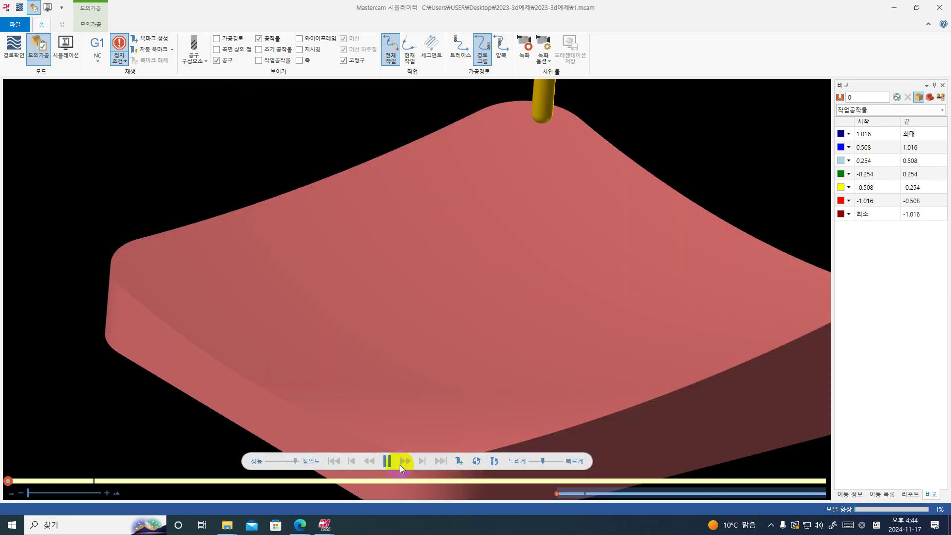
left_click(529, 462)
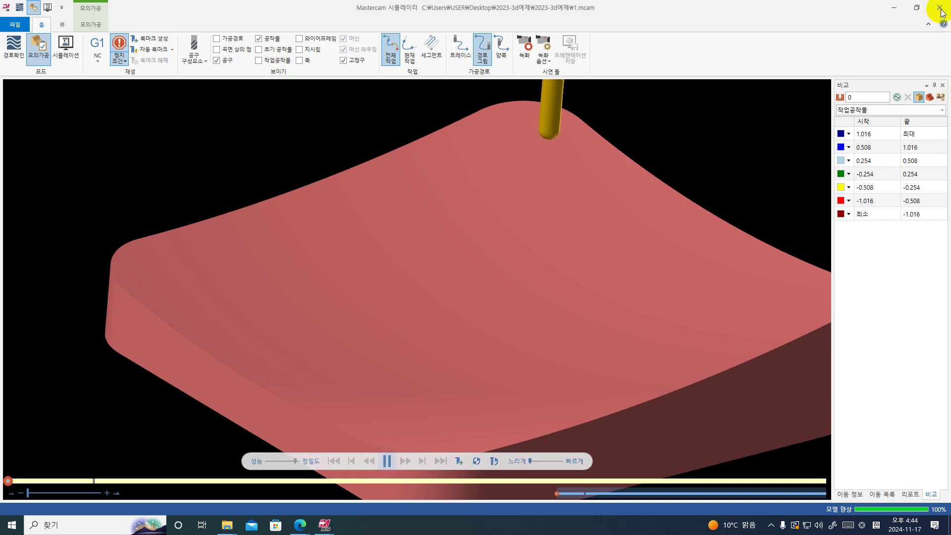
left_click(524, 481)
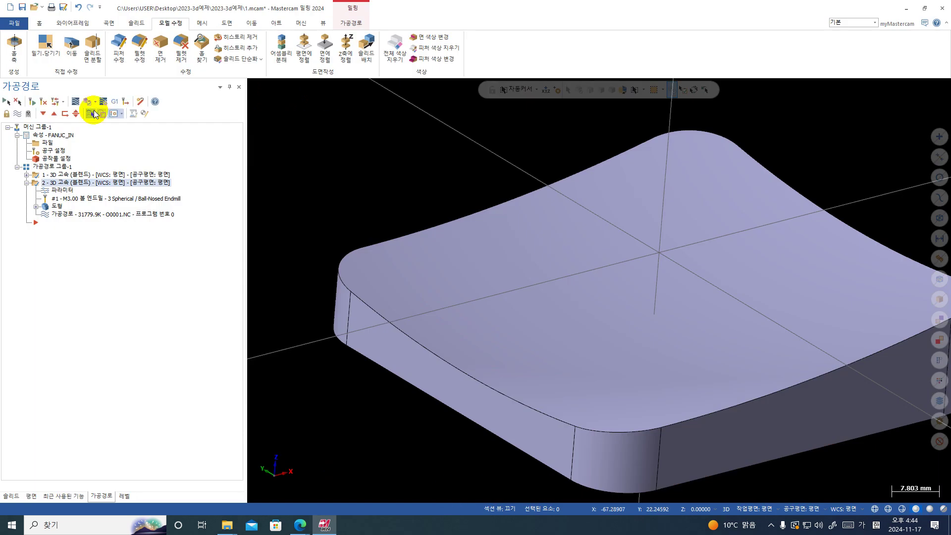
- Restart the verification with the simulator balance shifted from accuracy (정밀도) toward performance (성능), keeping the whole stock in view
left_click(88, 104)
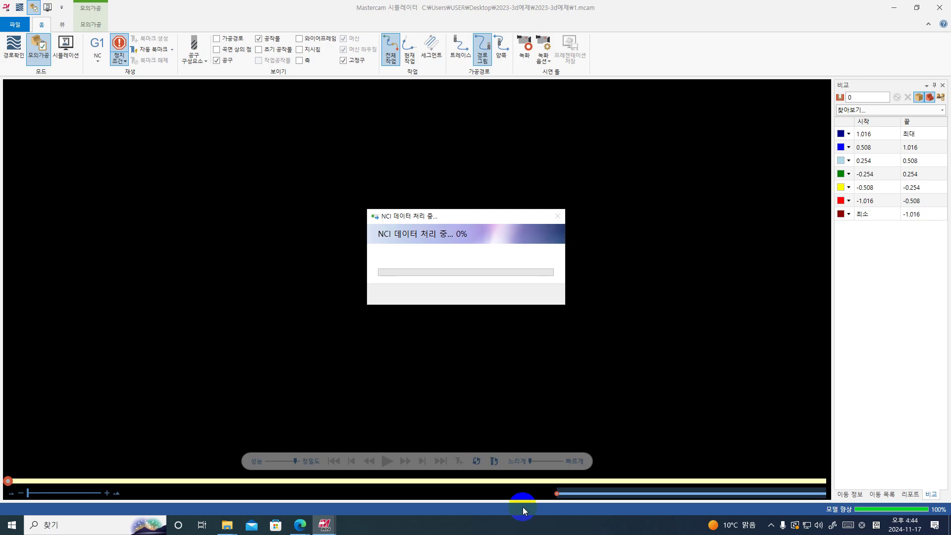
left_click(295, 461)
left_click_drag(296, 462, 282, 459)
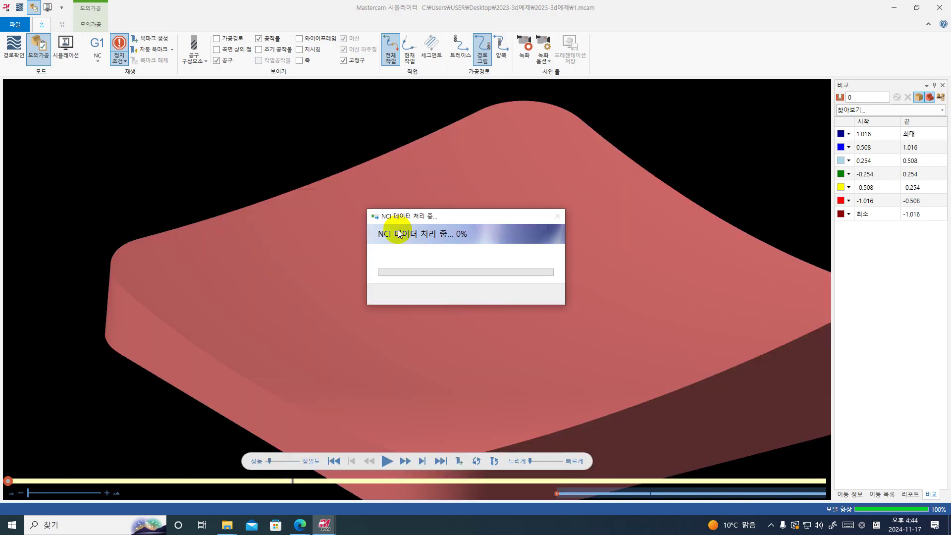
scroll(294, 310, "up", 1)
scroll(298, 311, "down", 1)
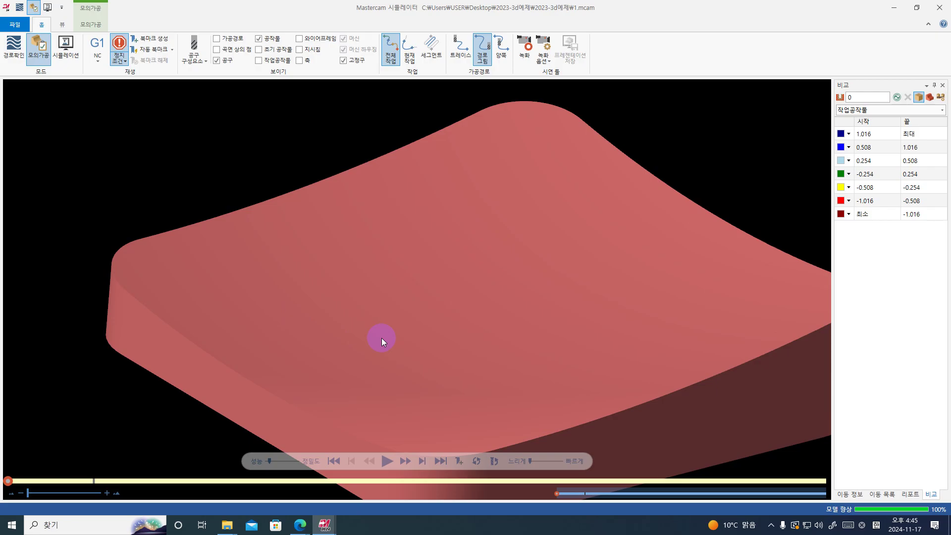
scroll(382, 338, "down", 1)
scroll(382, 338, "down", 2)
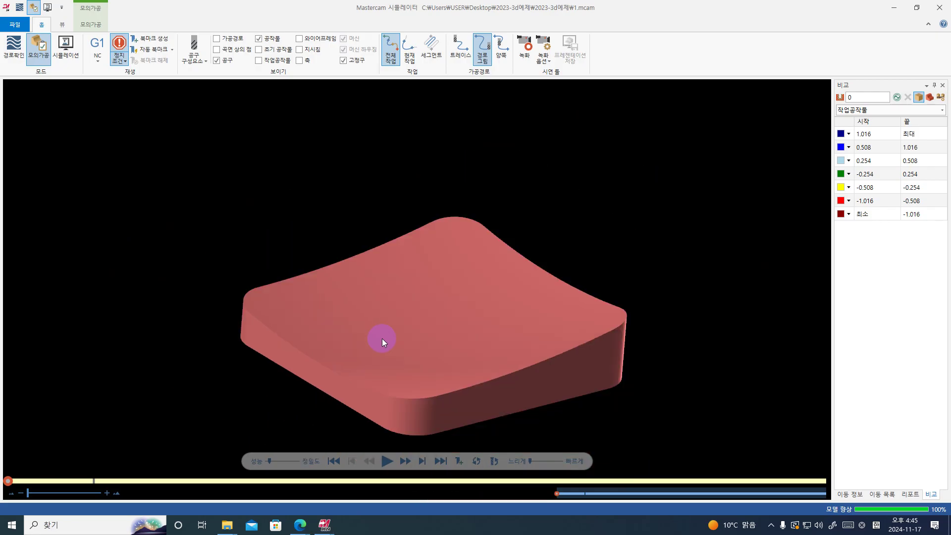
- Play the verification at an increased speed, examine the cut around the plate's upper edge, and close the simulator
left_click(387, 461)
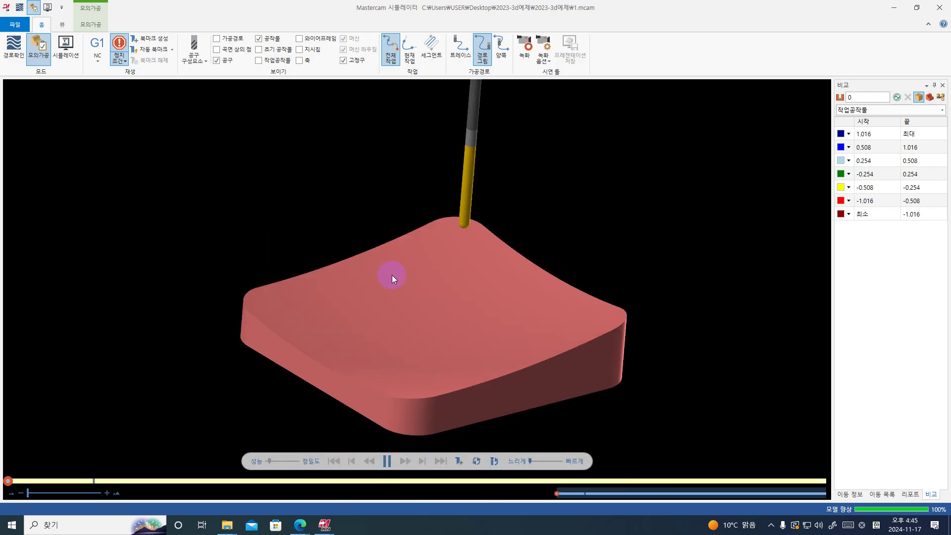
left_click(552, 463)
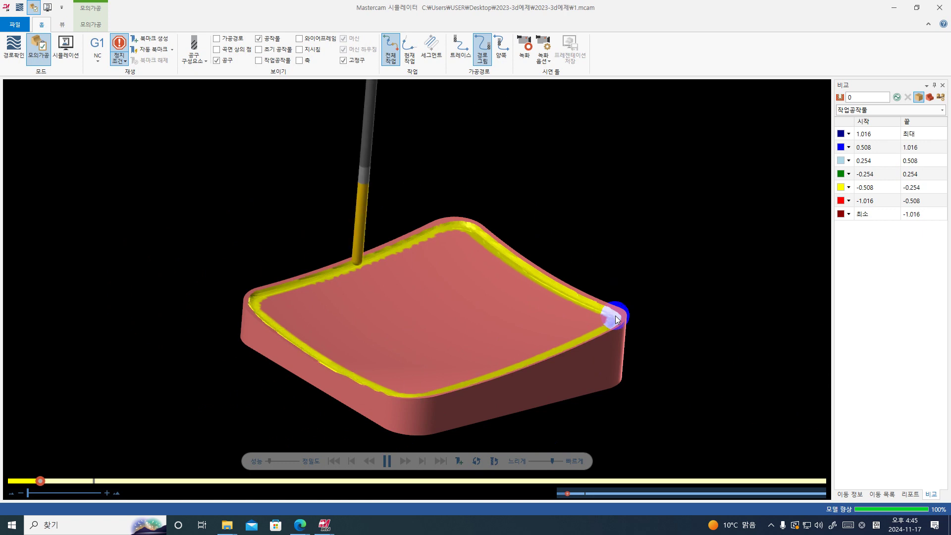
scroll(614, 320, "up", 3)
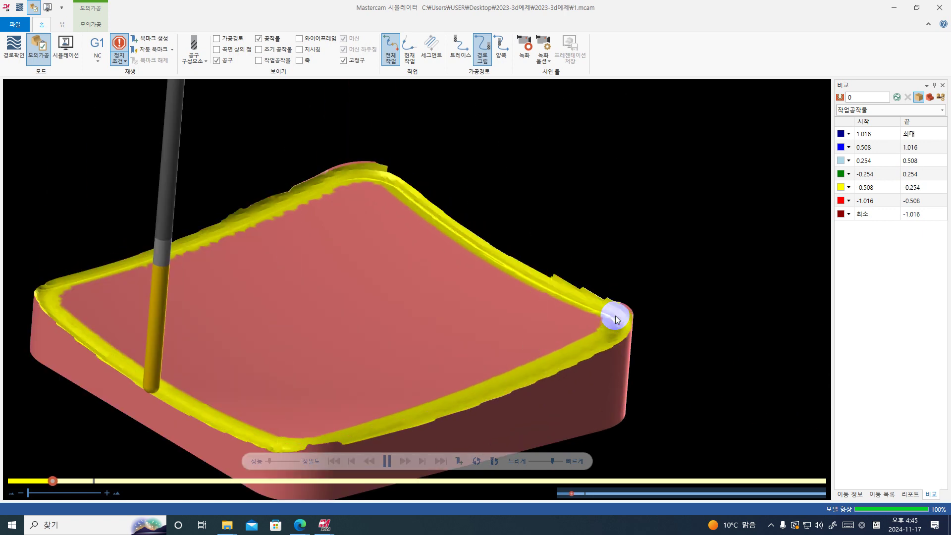
left_click_drag(615, 318, 615, 349)
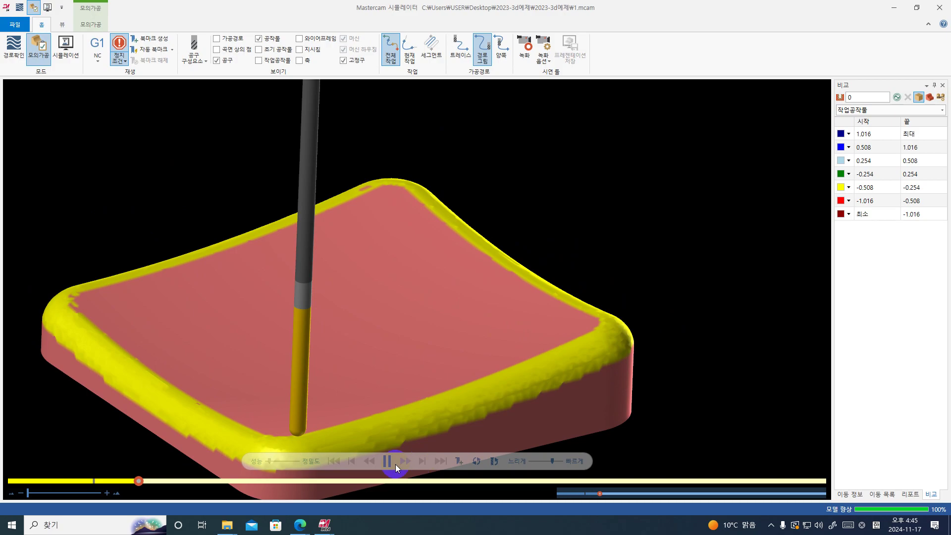
scroll(475, 317, "down", 2)
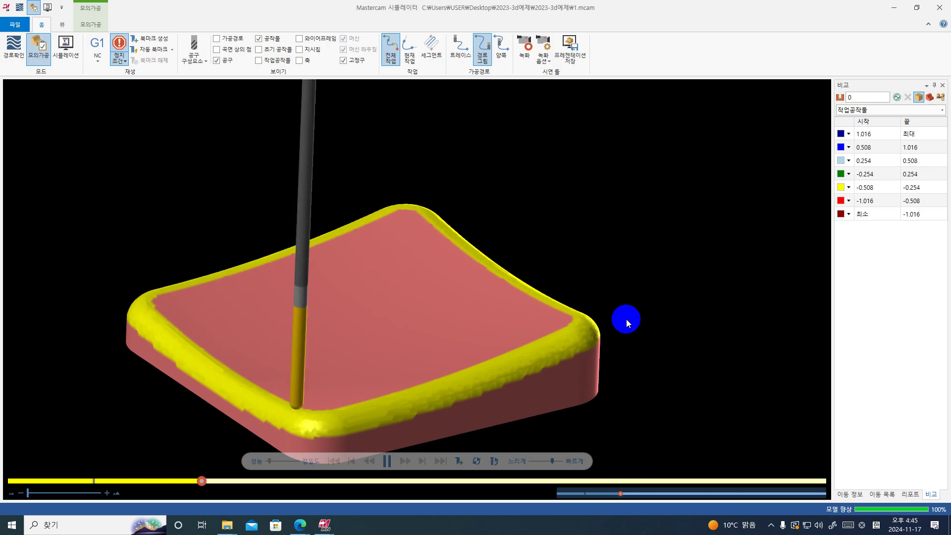
left_click(940, 8)
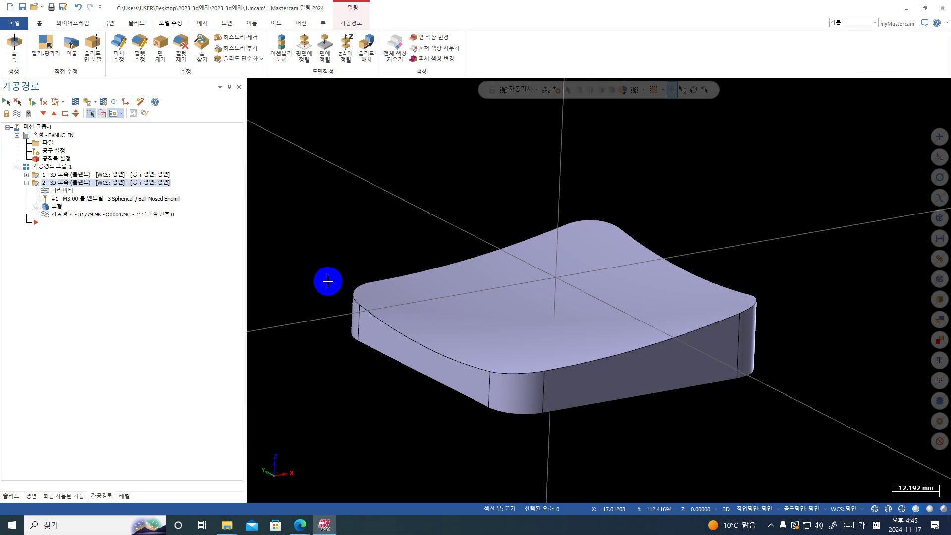
- Make level 1 the active level with its geometry shown, and hide level 2
left_click(125, 496)
left_click(27, 127)
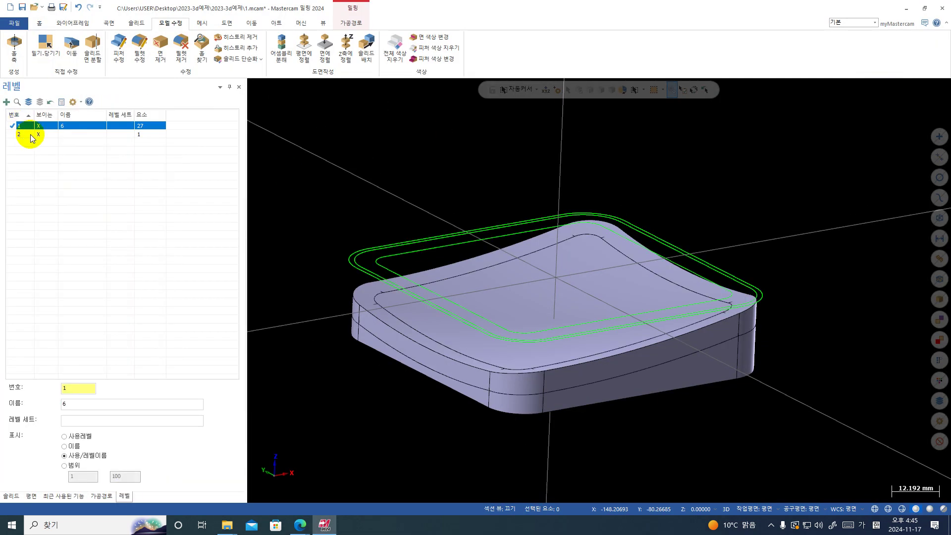
left_click(39, 134)
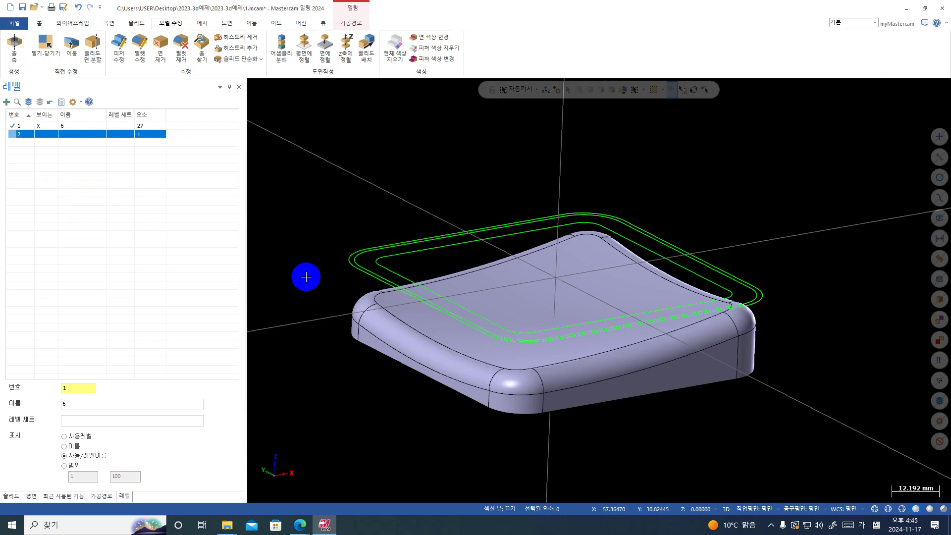
left_click(303, 274)
- Backplot (경로확인) the second blend operation, advancing through its spiral passes around the filleted edge
left_click(102, 496)
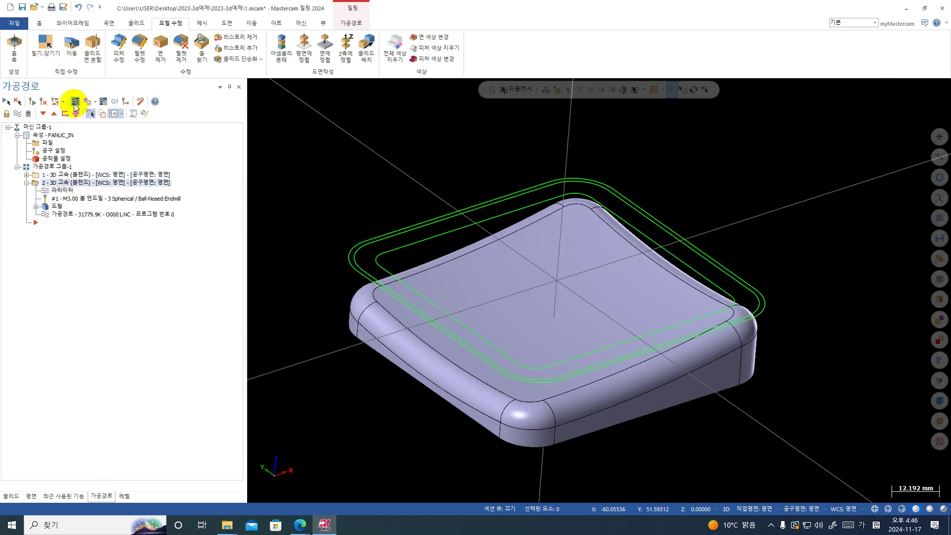
left_click(76, 106)
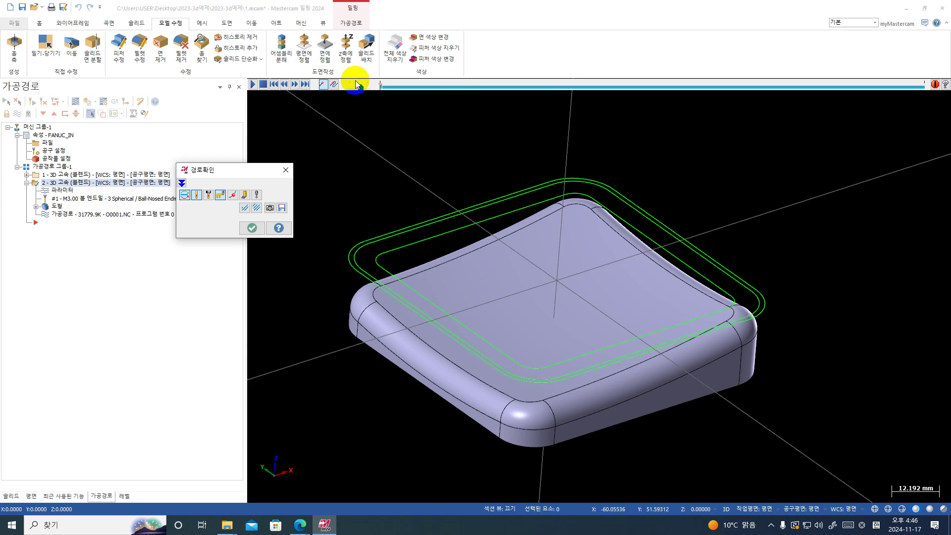
left_click(560, 88)
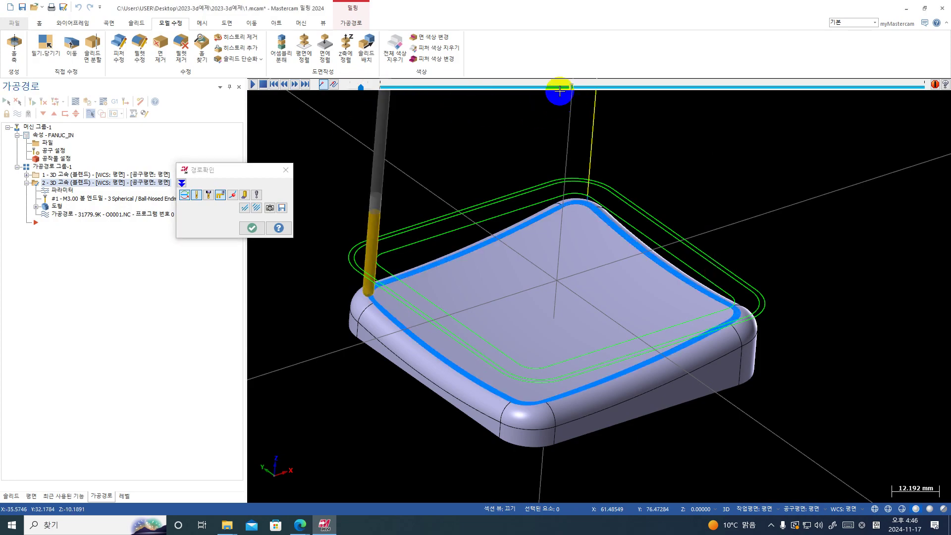
left_click(381, 88)
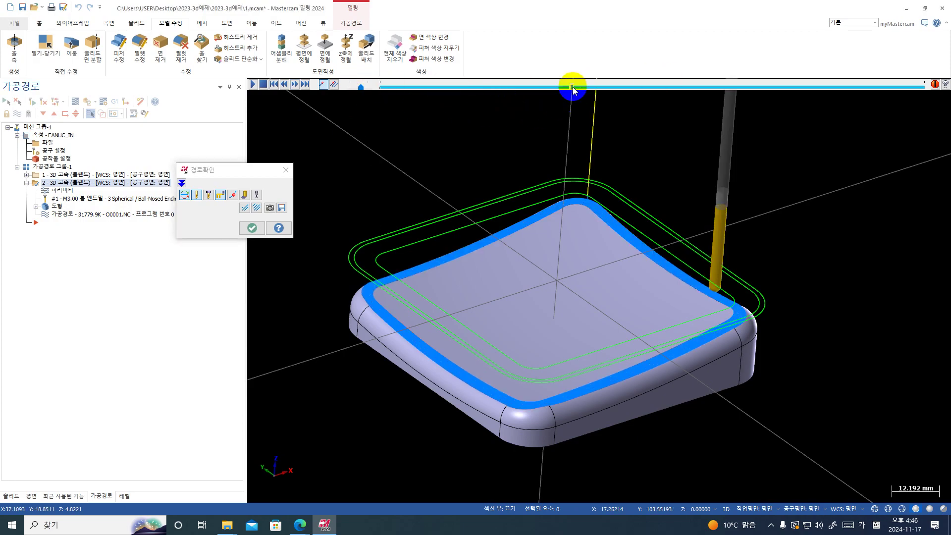
left_click_drag(611, 97, 764, 98)
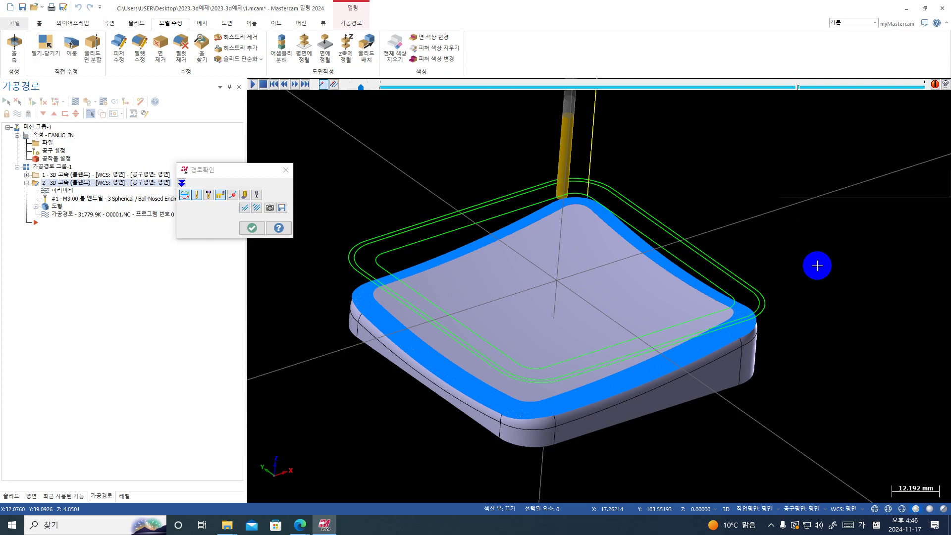
- Examine the backplotted passes from the front and at an angle, checking their spacing and lower extent around the filleted corner
right_click(795, 248)
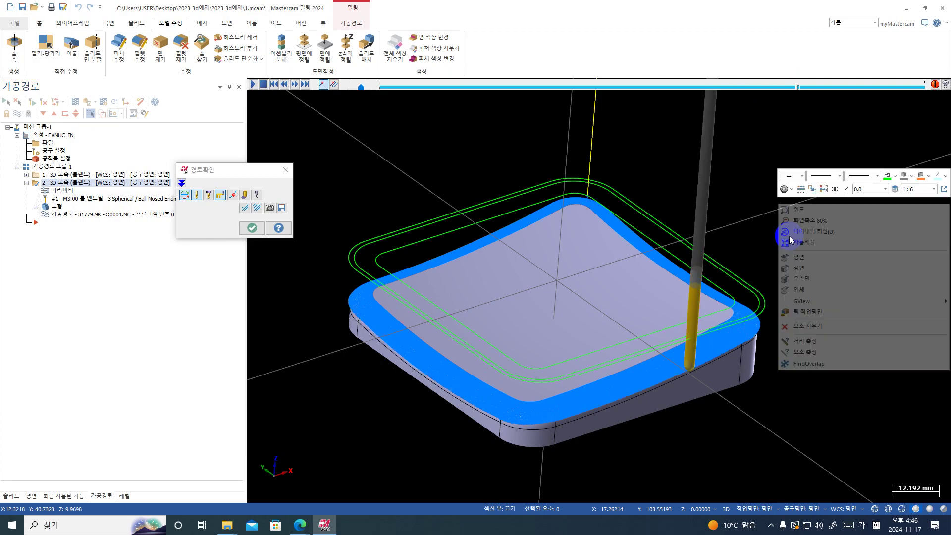
left_click(815, 268)
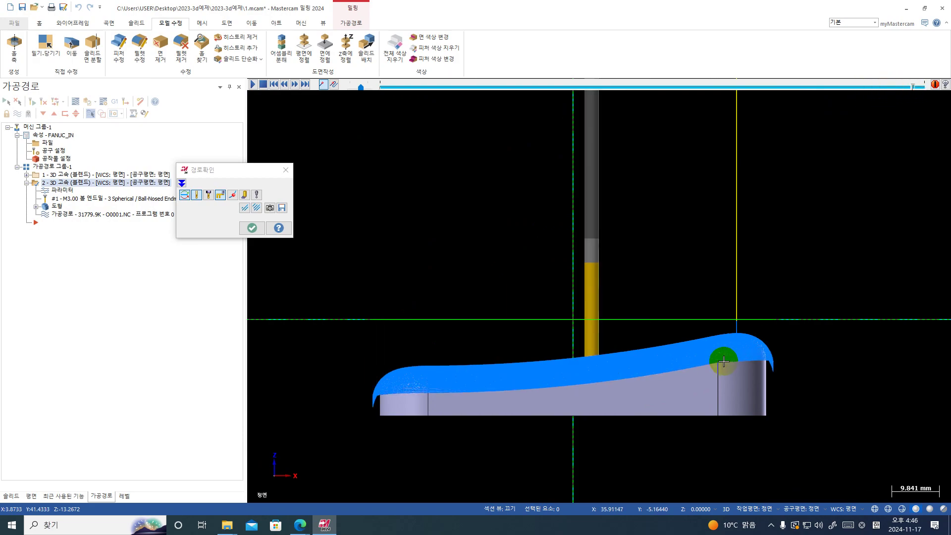
scroll(649, 379, "up", 5)
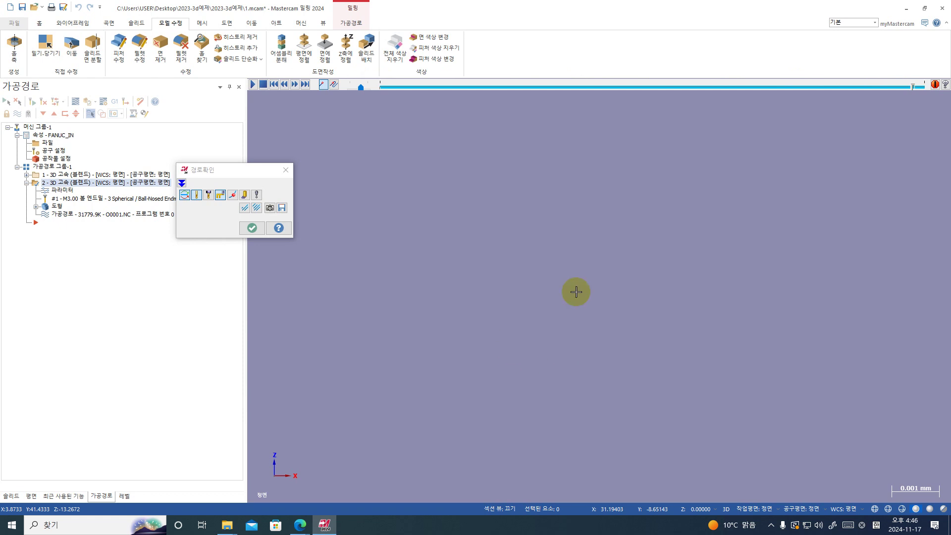
scroll(571, 297, "down", 1)
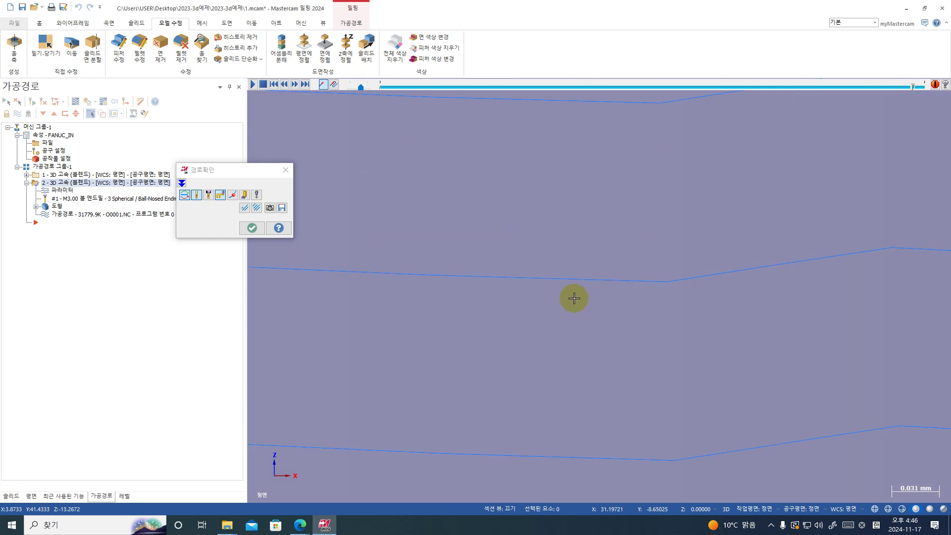
scroll(574, 298, "down", 8)
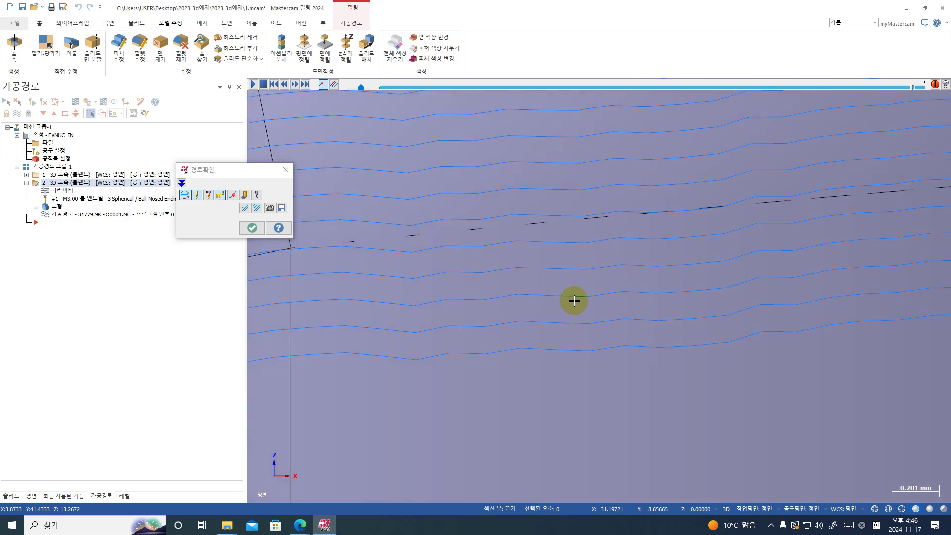
scroll(574, 302, "down", 8)
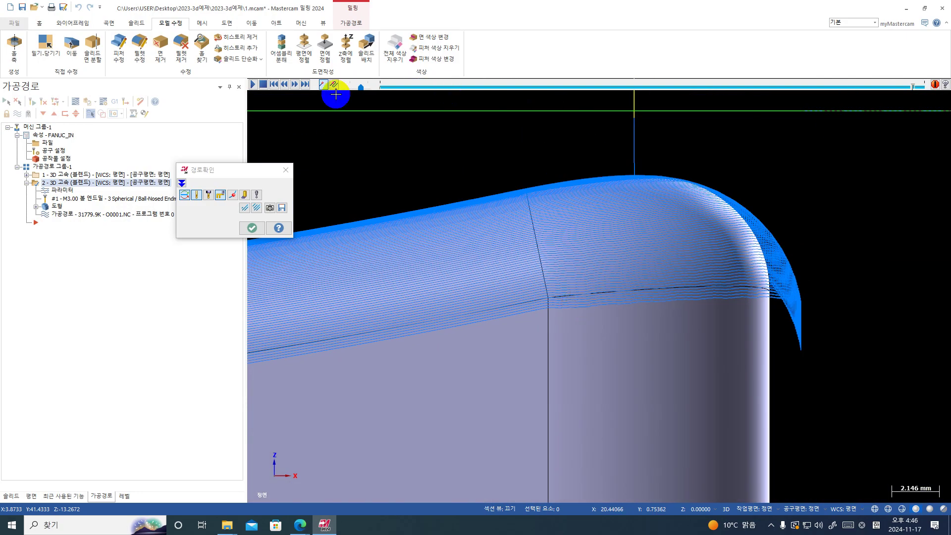
middle_click_drag(894, 333, 849, 332)
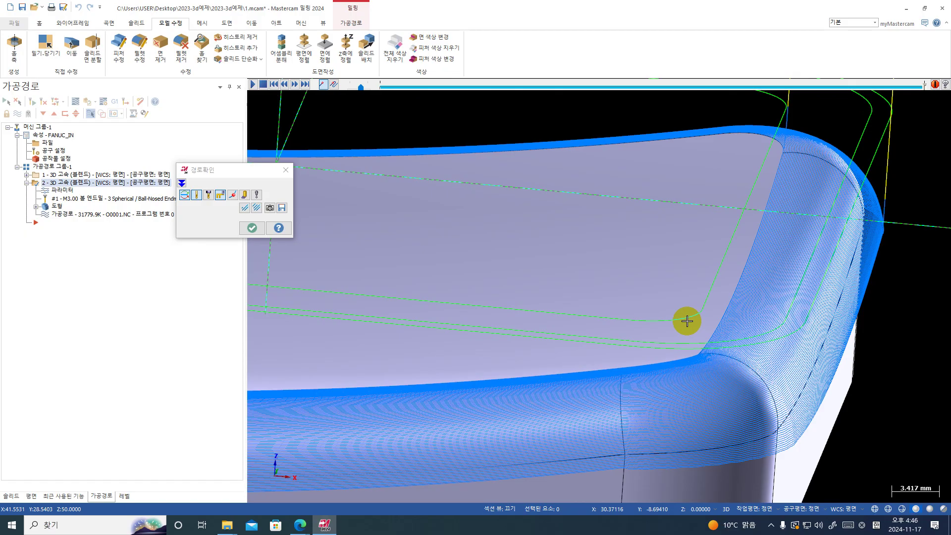